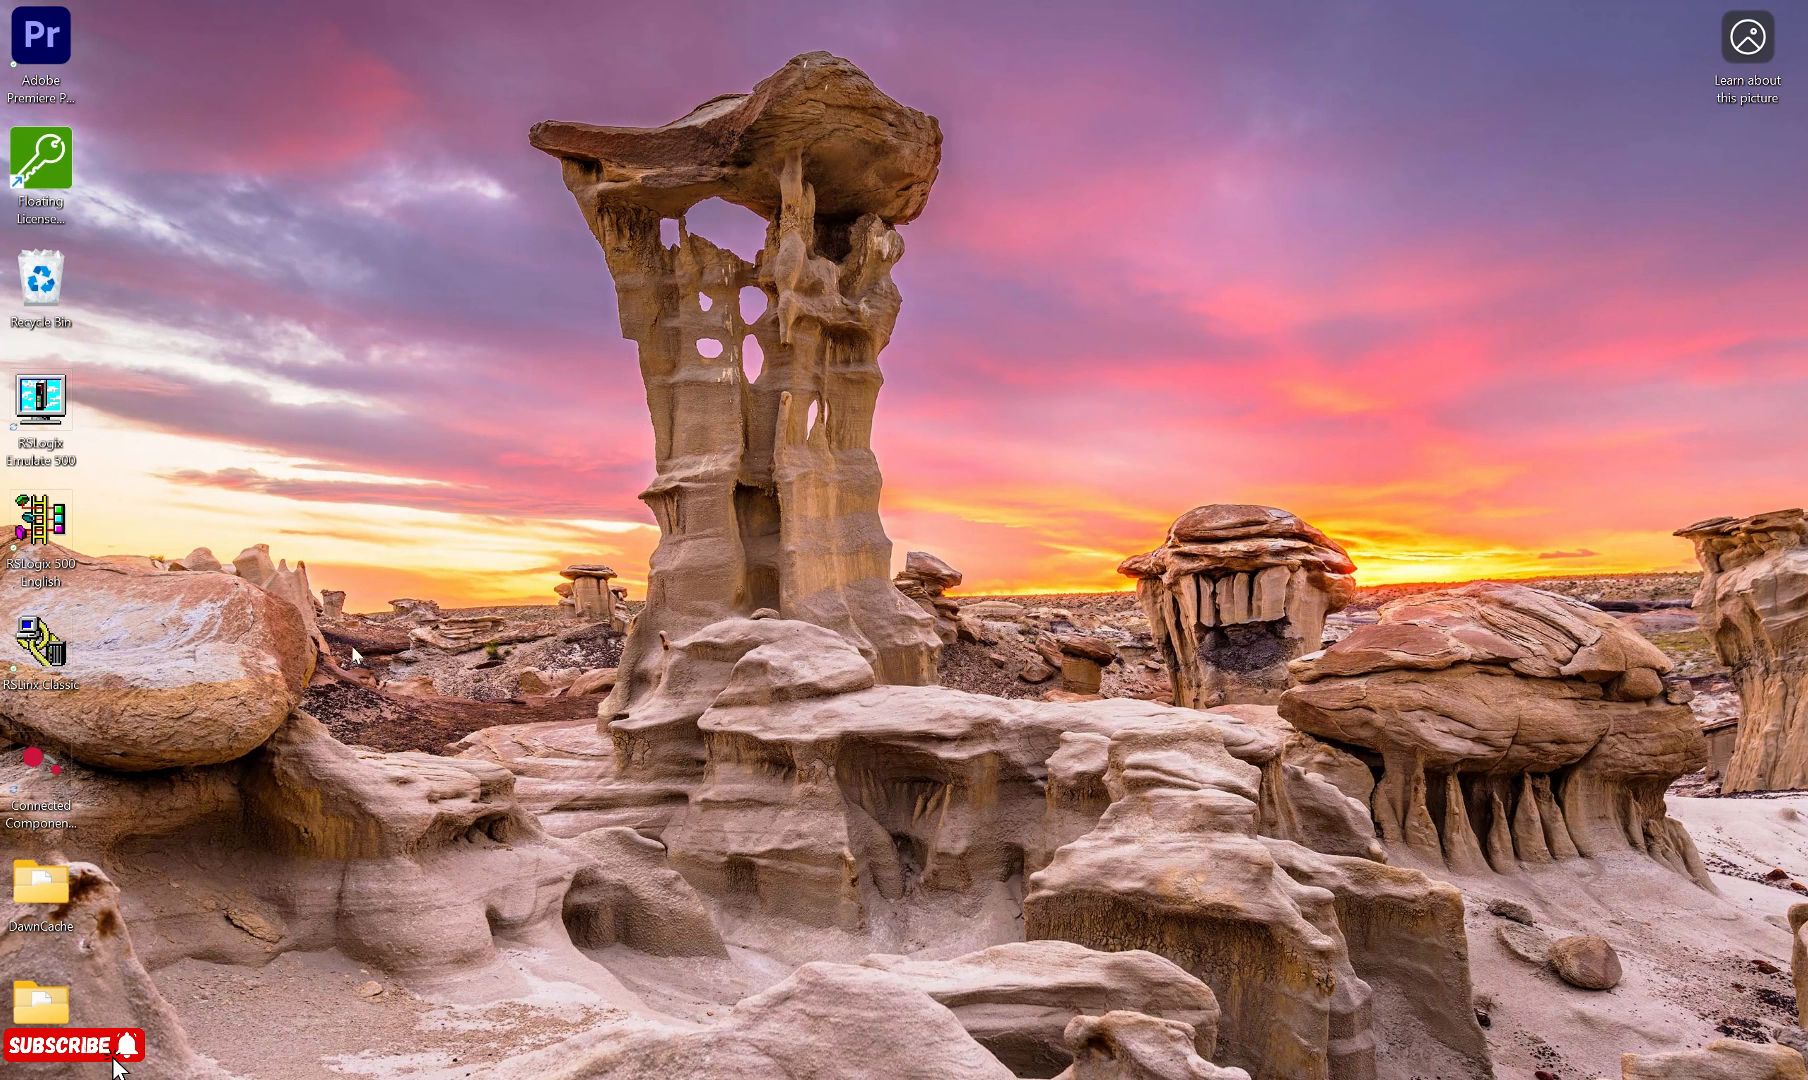
- Launch Connected Components Workbench and create a new project named "Modbus TCPIP", with a device added on creation
{"action": "double_click", "coordinate": [42, 770]}
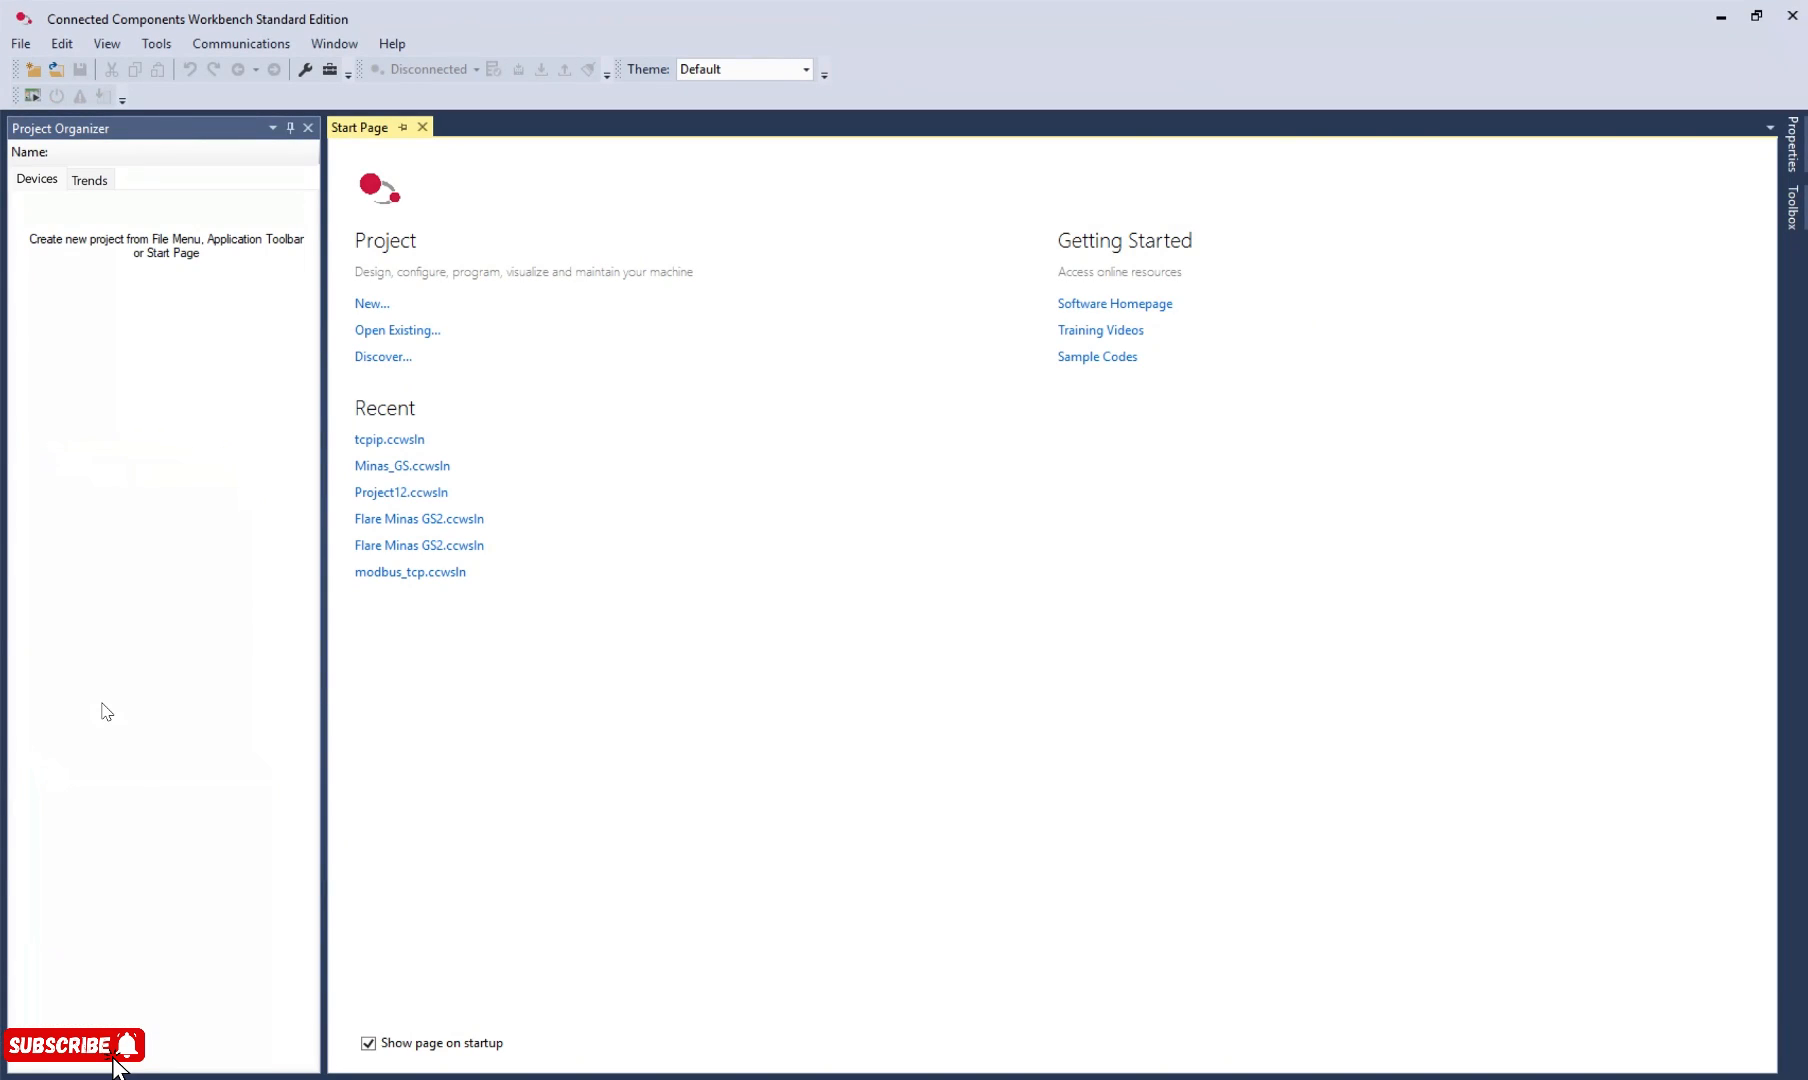
{"action": "left_click", "coordinate": [360, 303]}
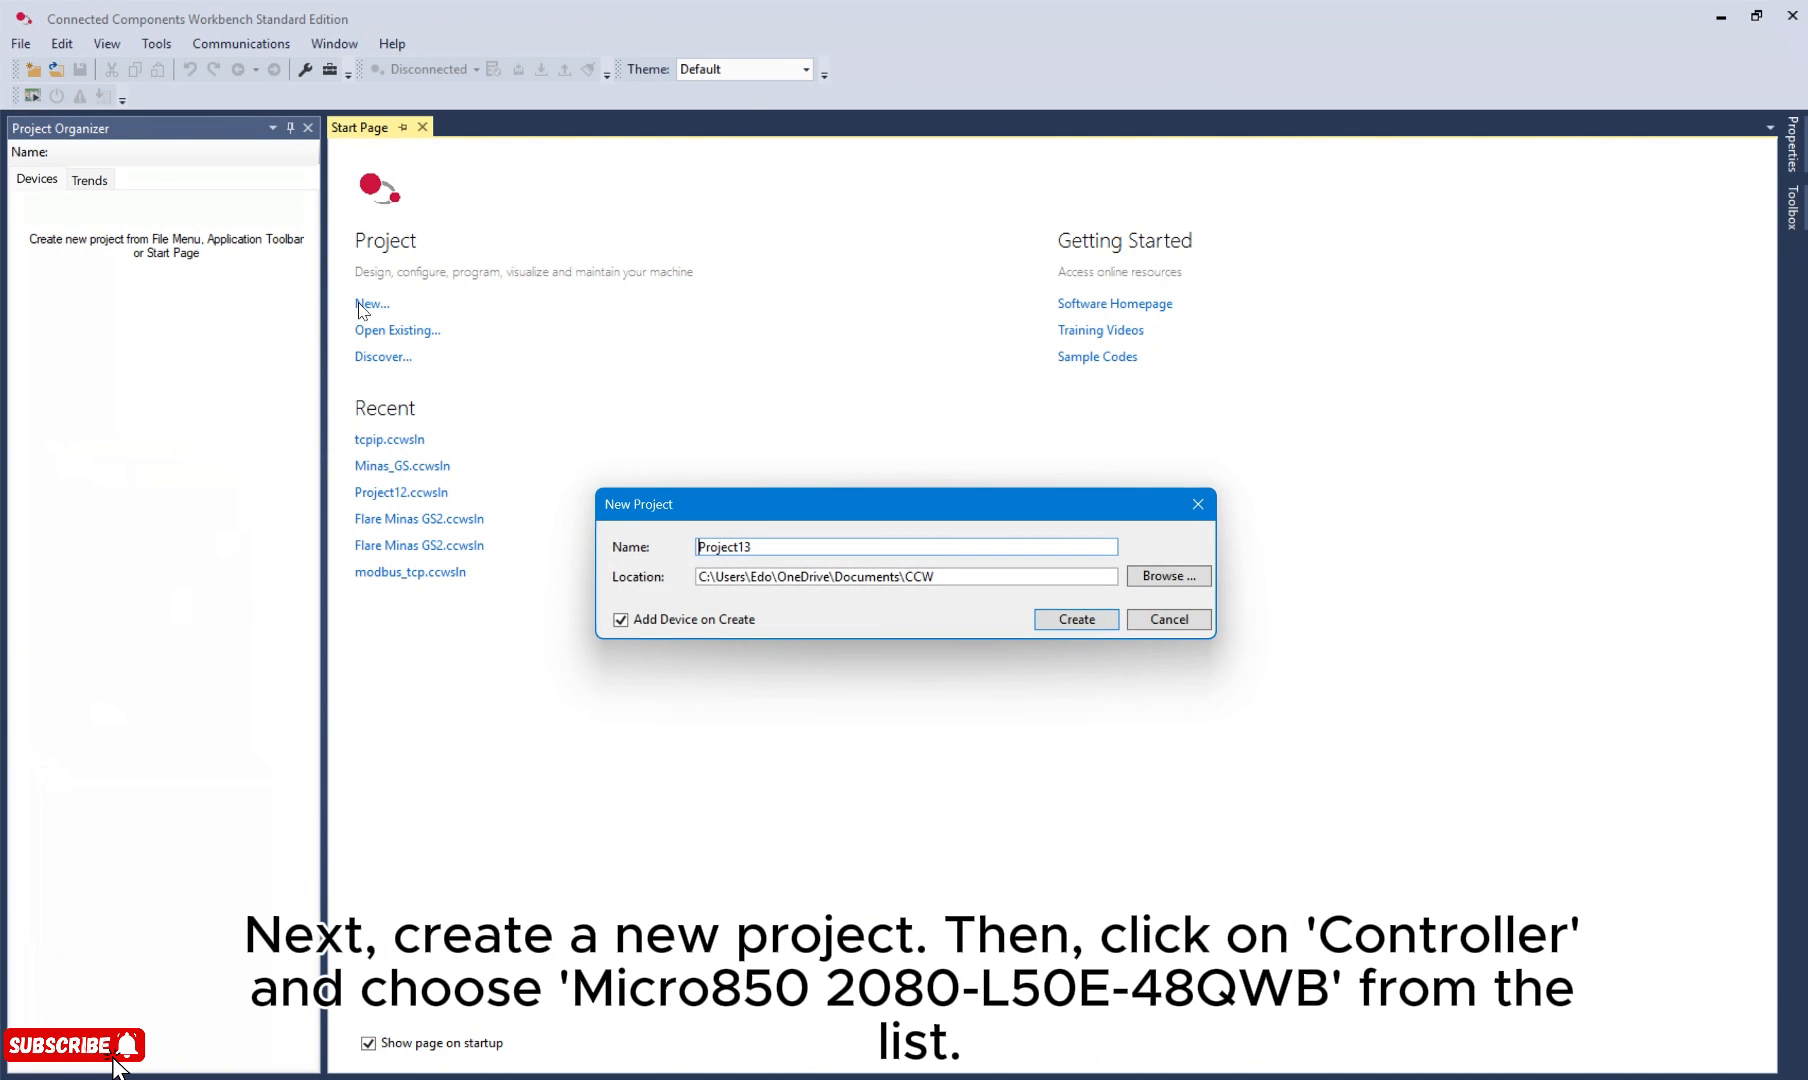
{"action": "double_click", "coordinate": [848, 546]}
{"action": "type", "text": "Modbus TCPIP"}
{"action": "left_click", "coordinate": [1075, 619]}
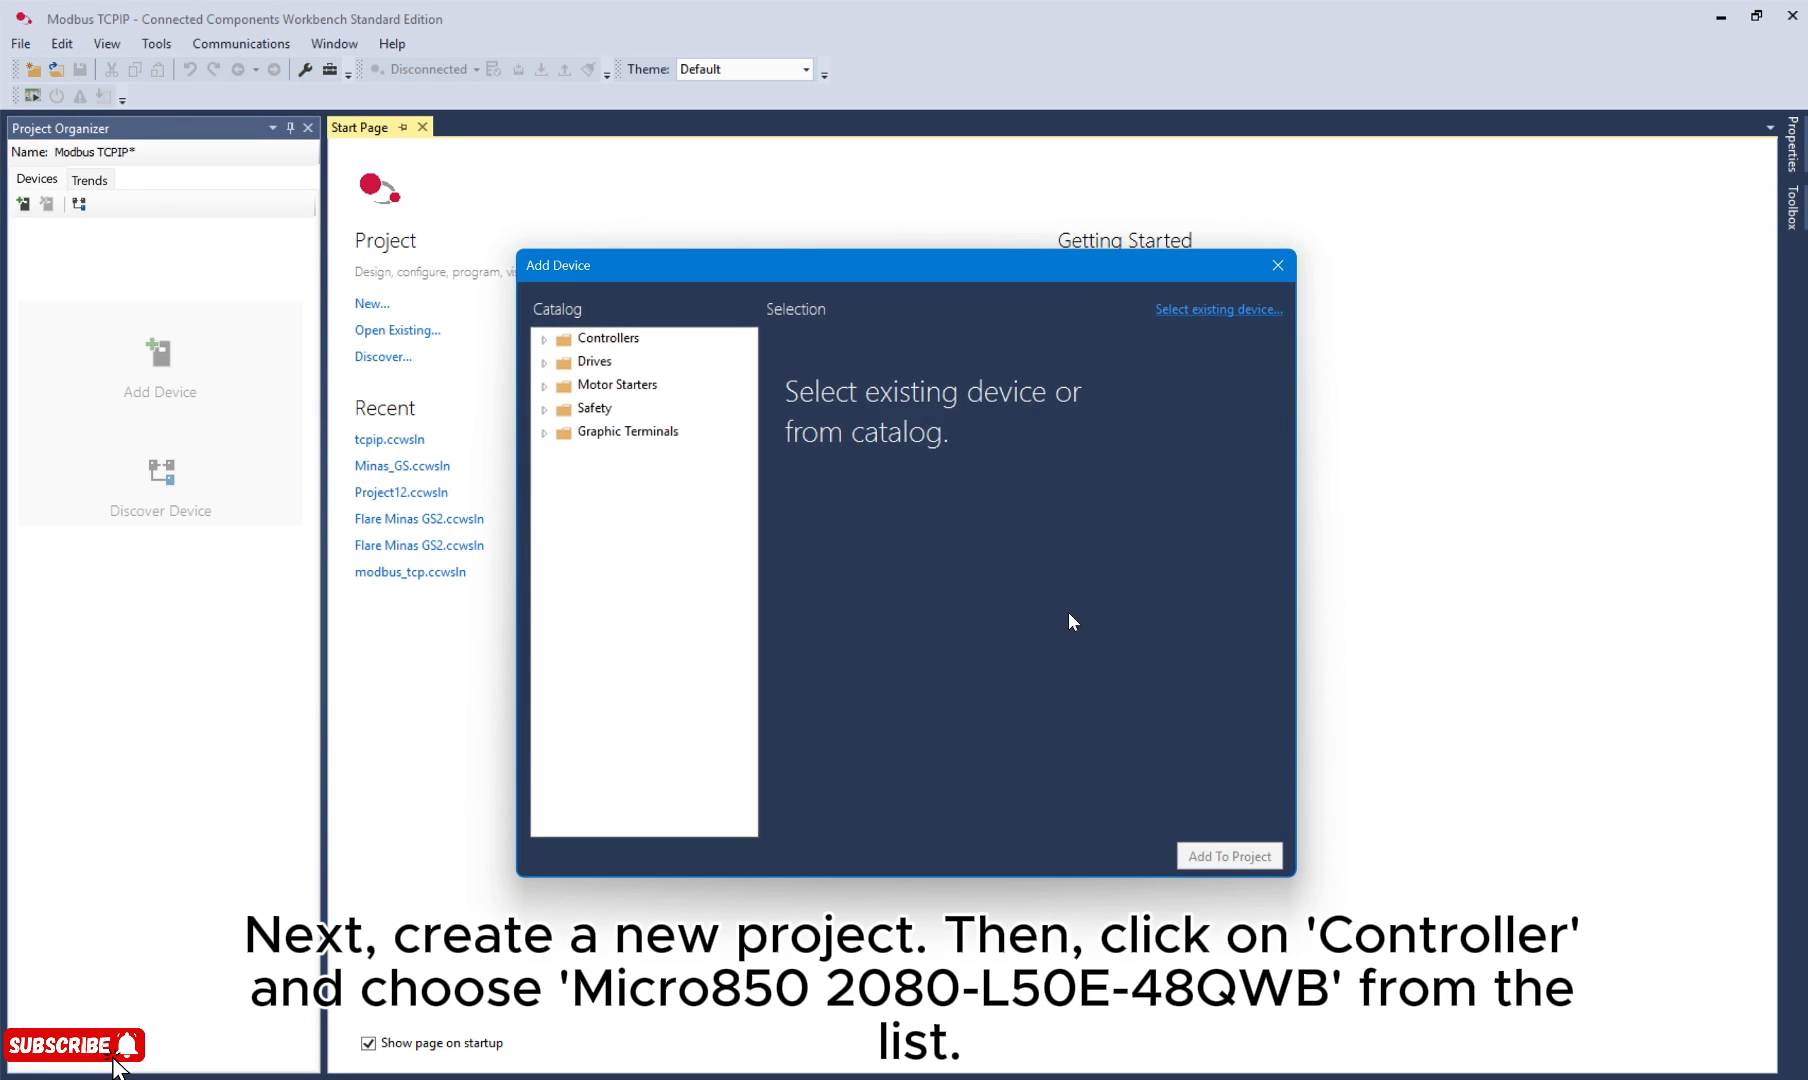
- Add the Micro850 controller 2080-L50E-48QWB, version 23, from the L50E catalog family to the project
{"action": "left_click", "coordinate": [543, 340]}
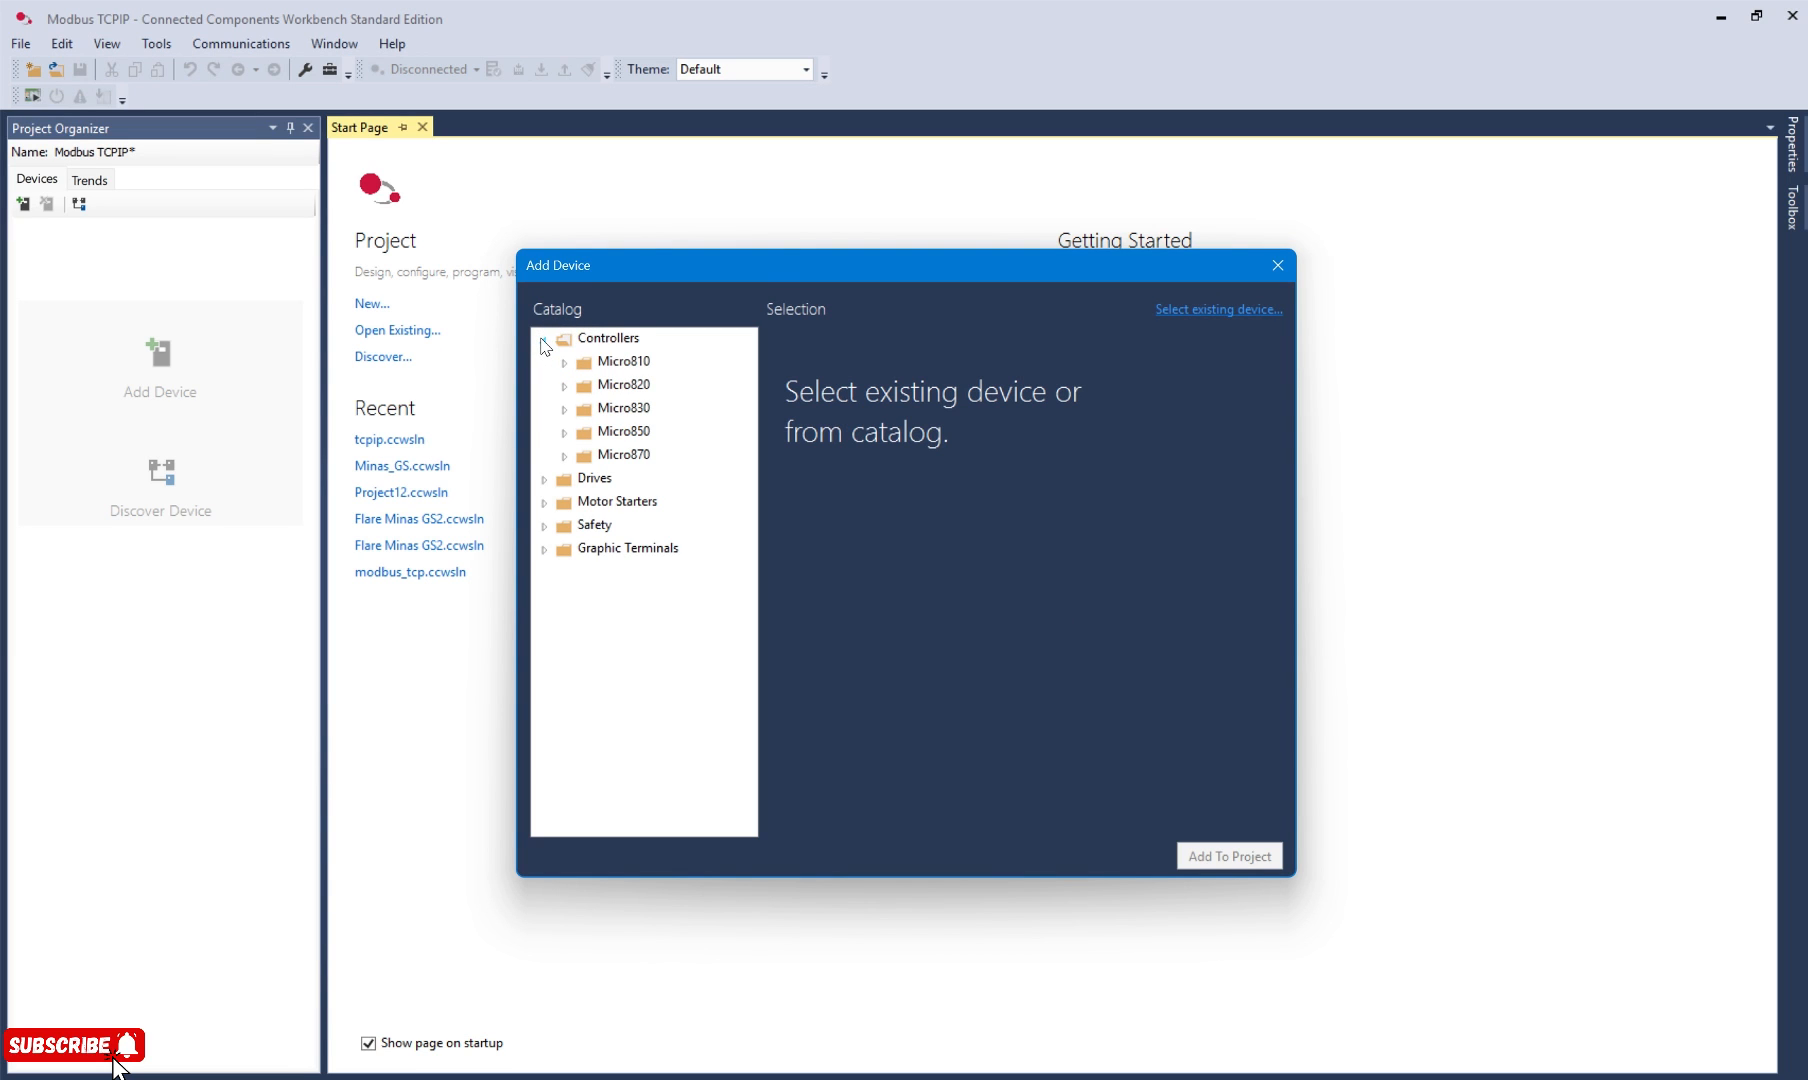
{"action": "left_click", "coordinate": [563, 433]}
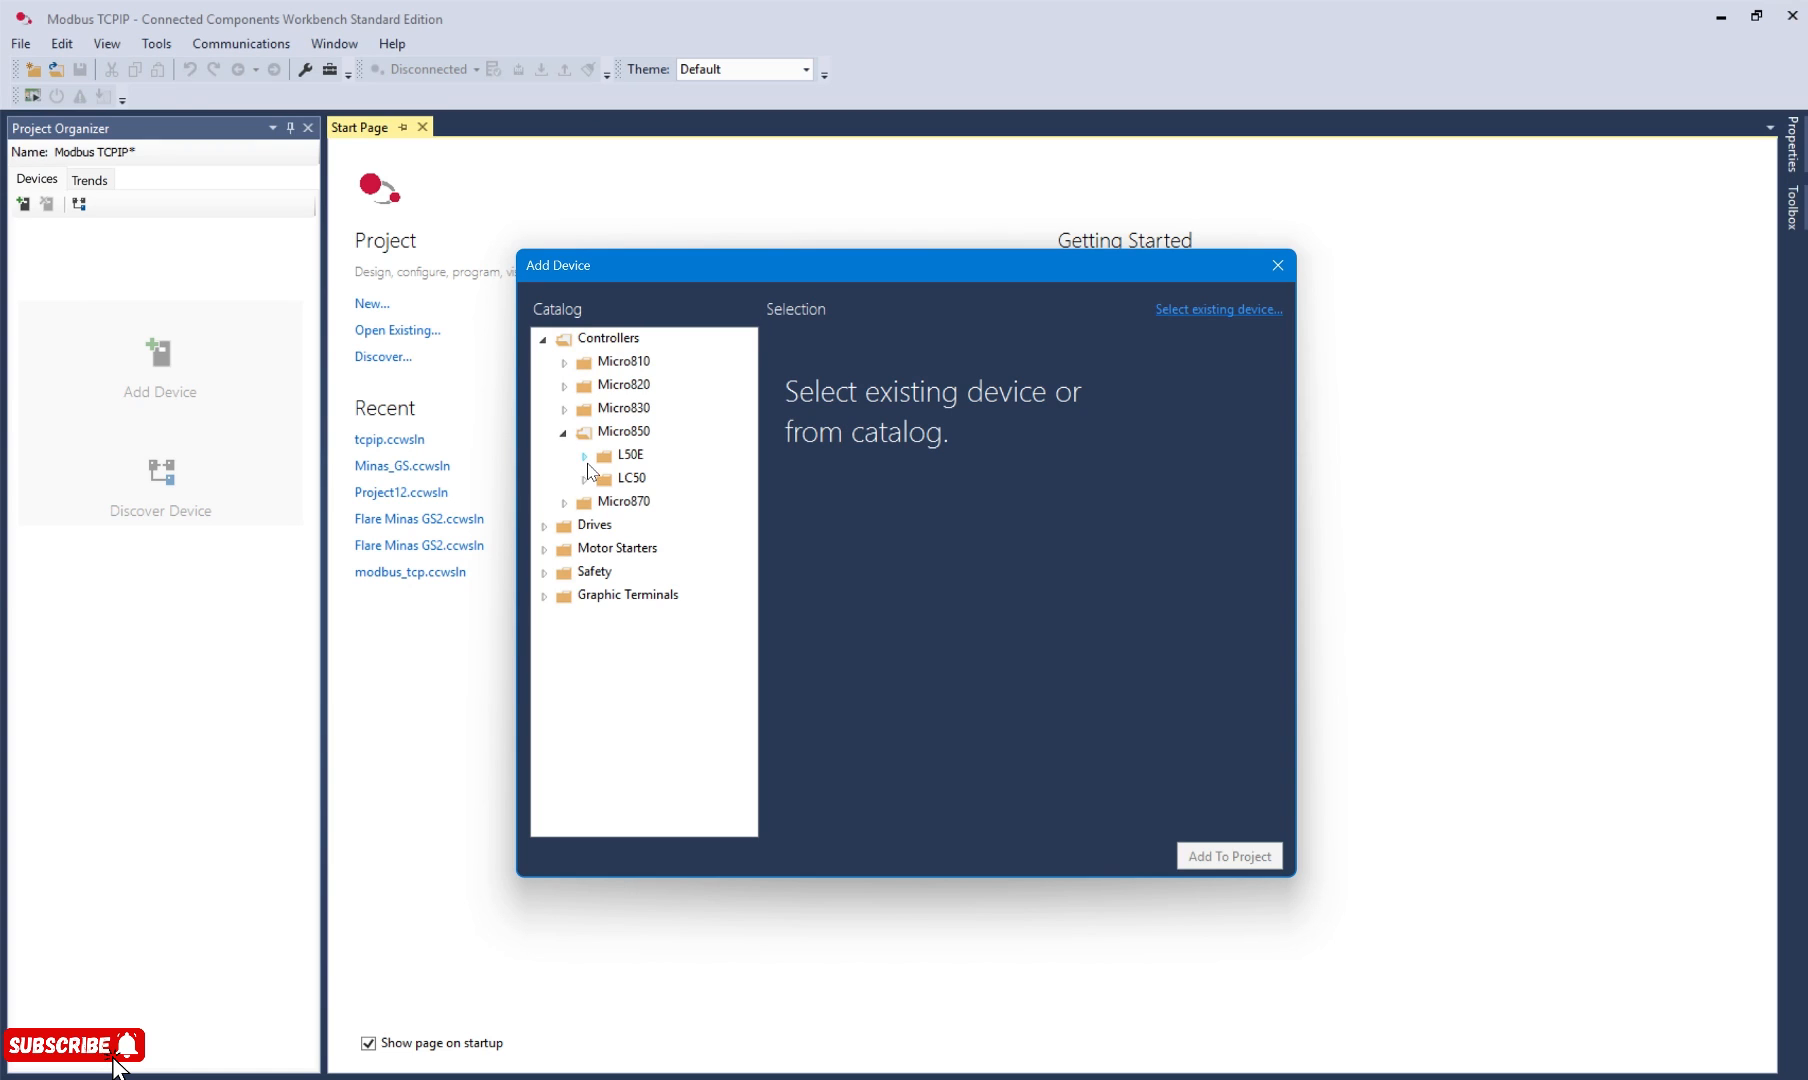
{"action": "left_click", "coordinate": [585, 458]}
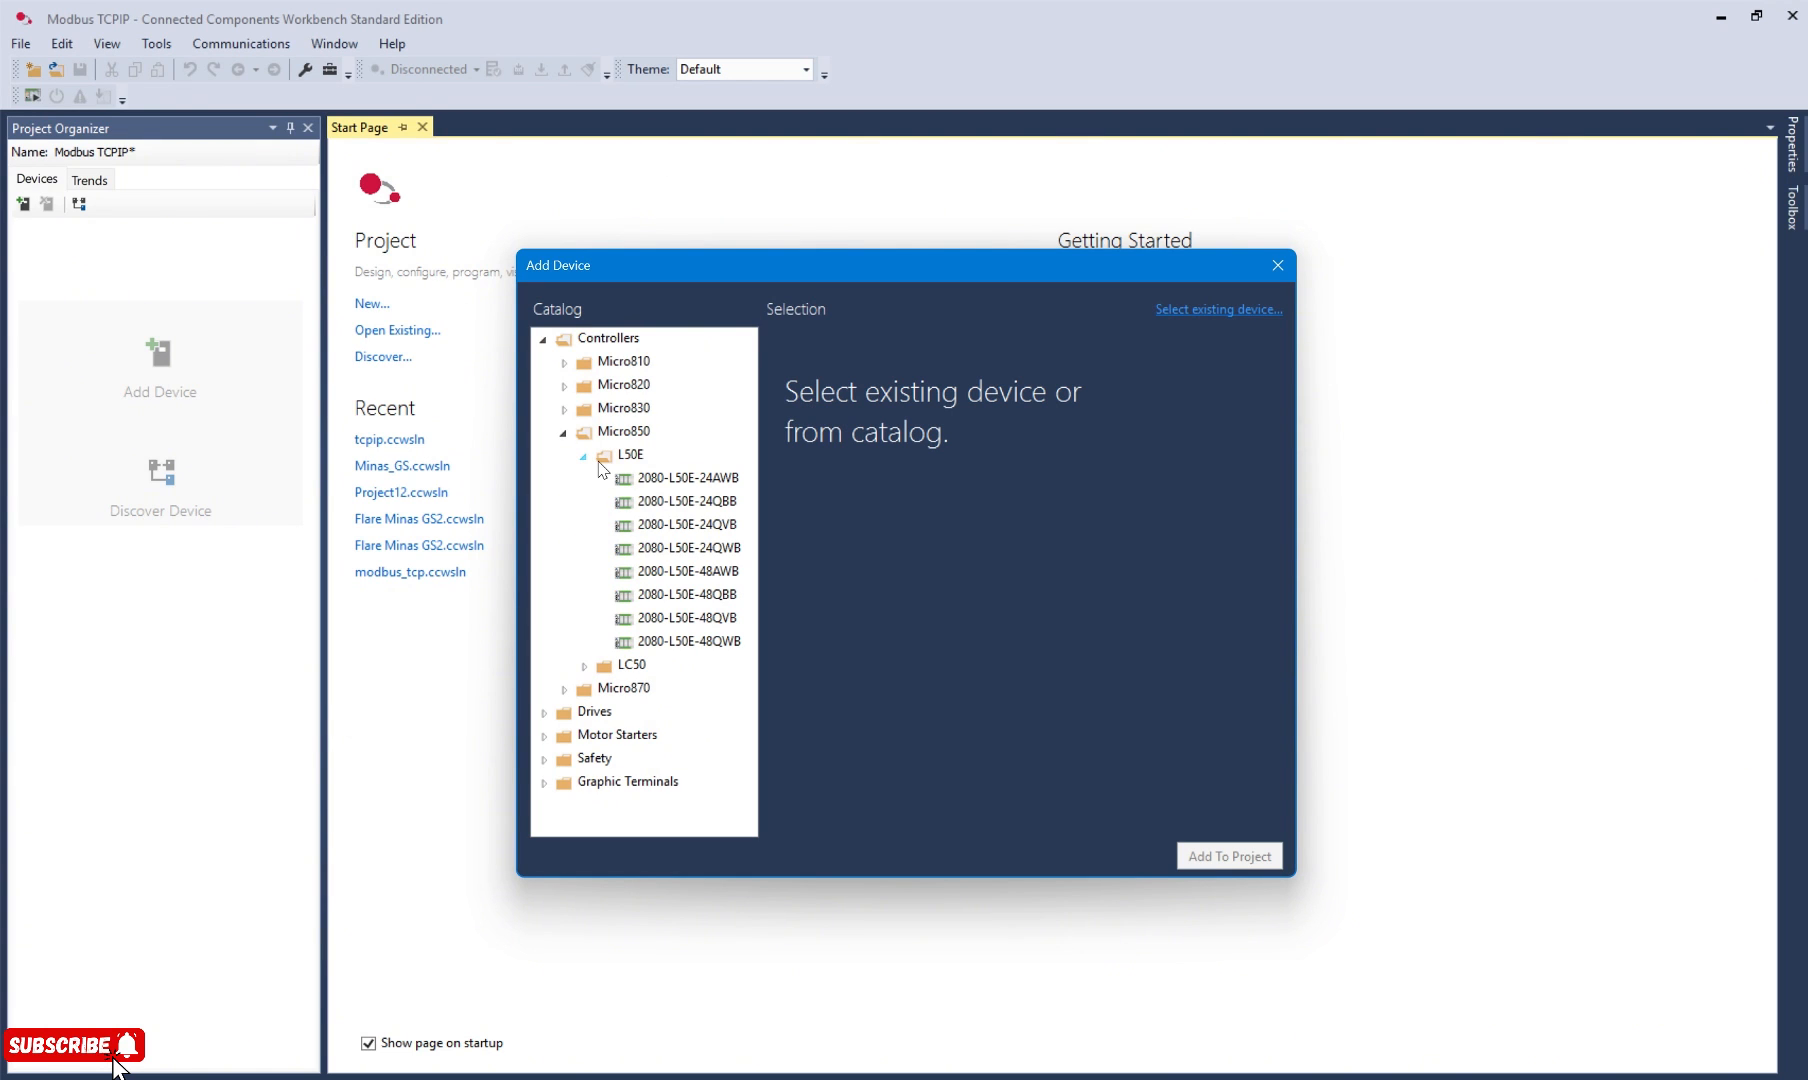
{"action": "left_click", "coordinate": [722, 645]}
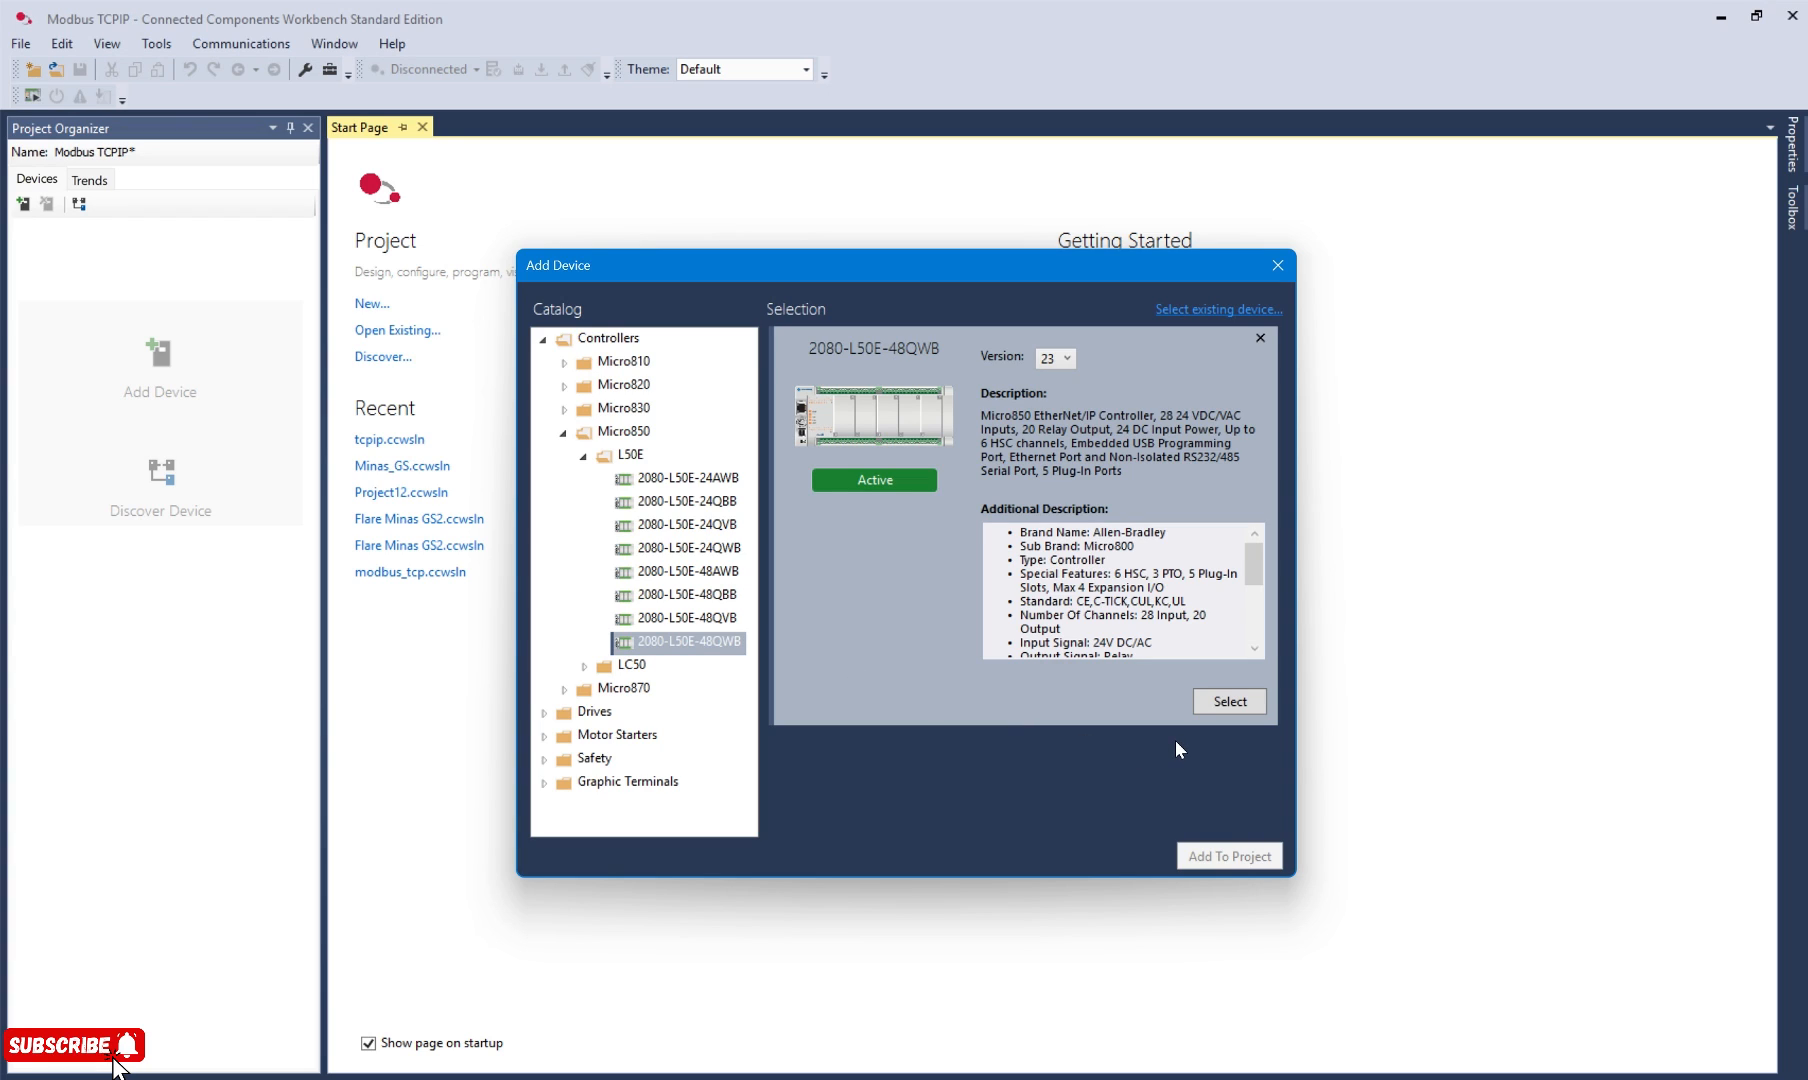
{"action": "left_click", "coordinate": [1221, 697]}
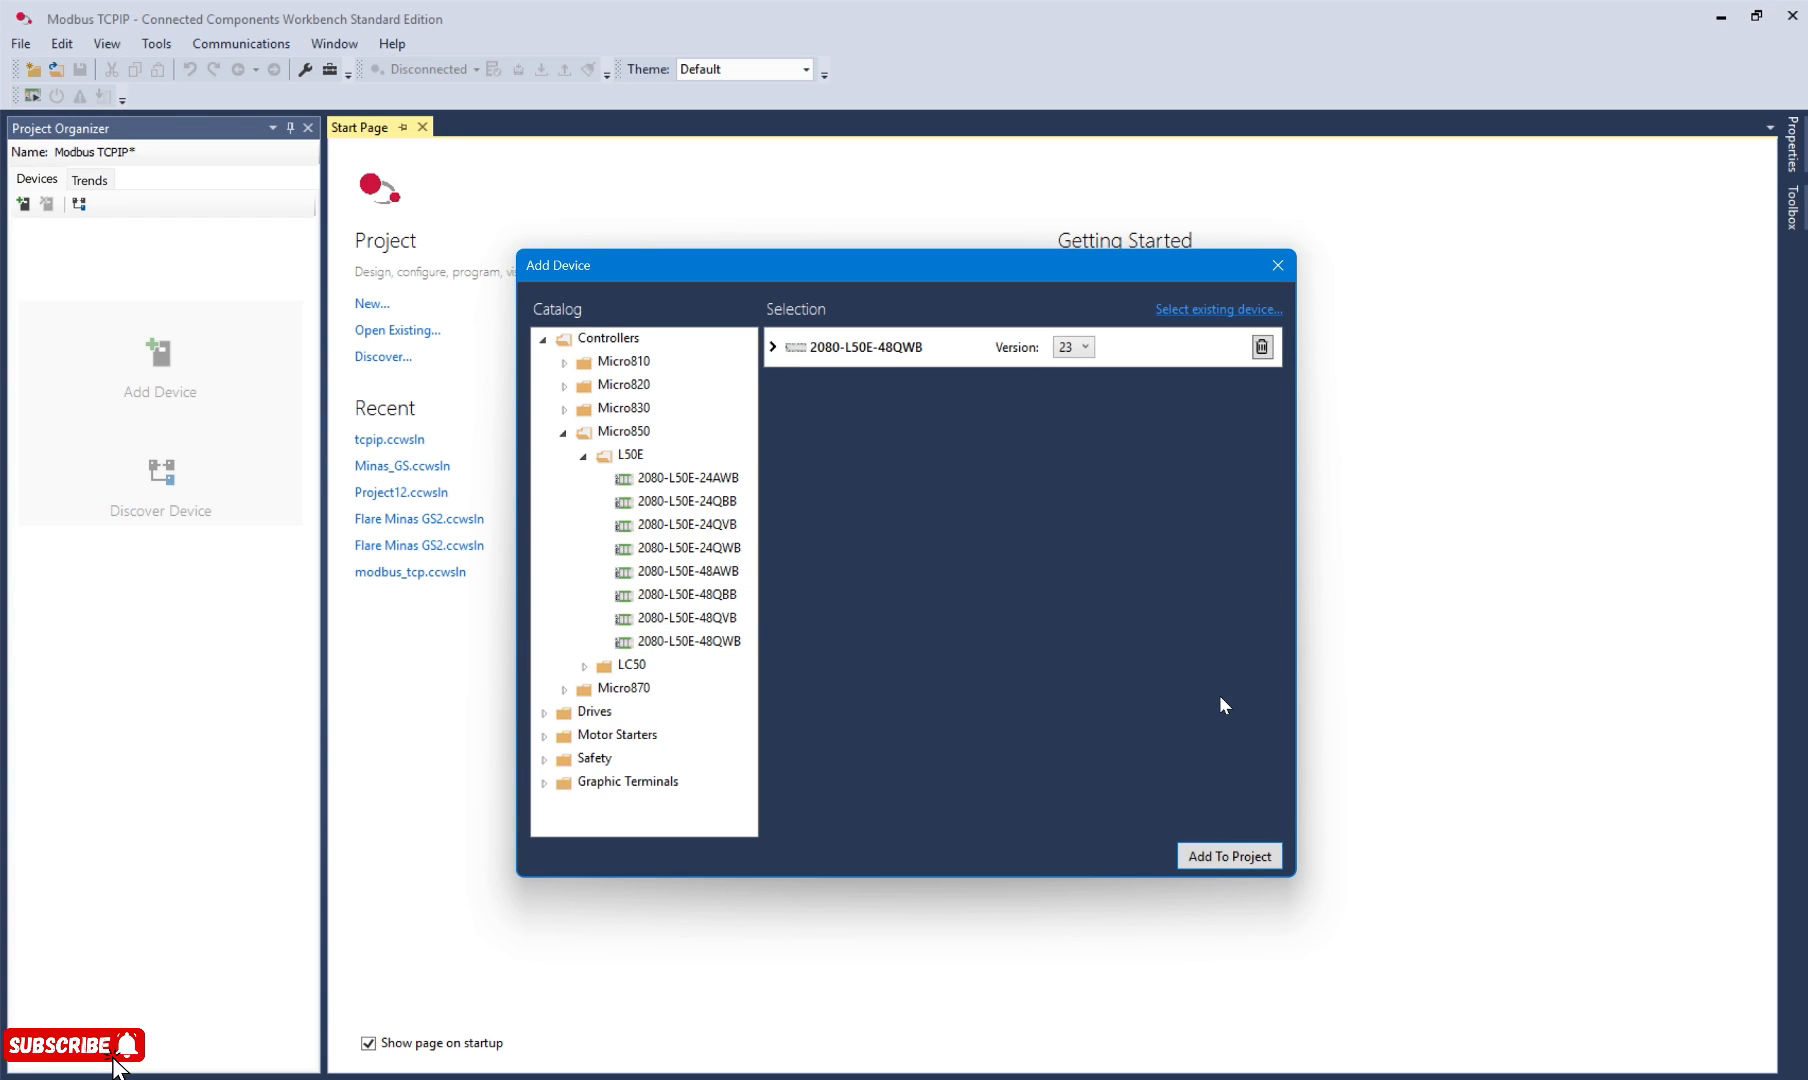
{"action": "left_click", "coordinate": [1231, 858]}
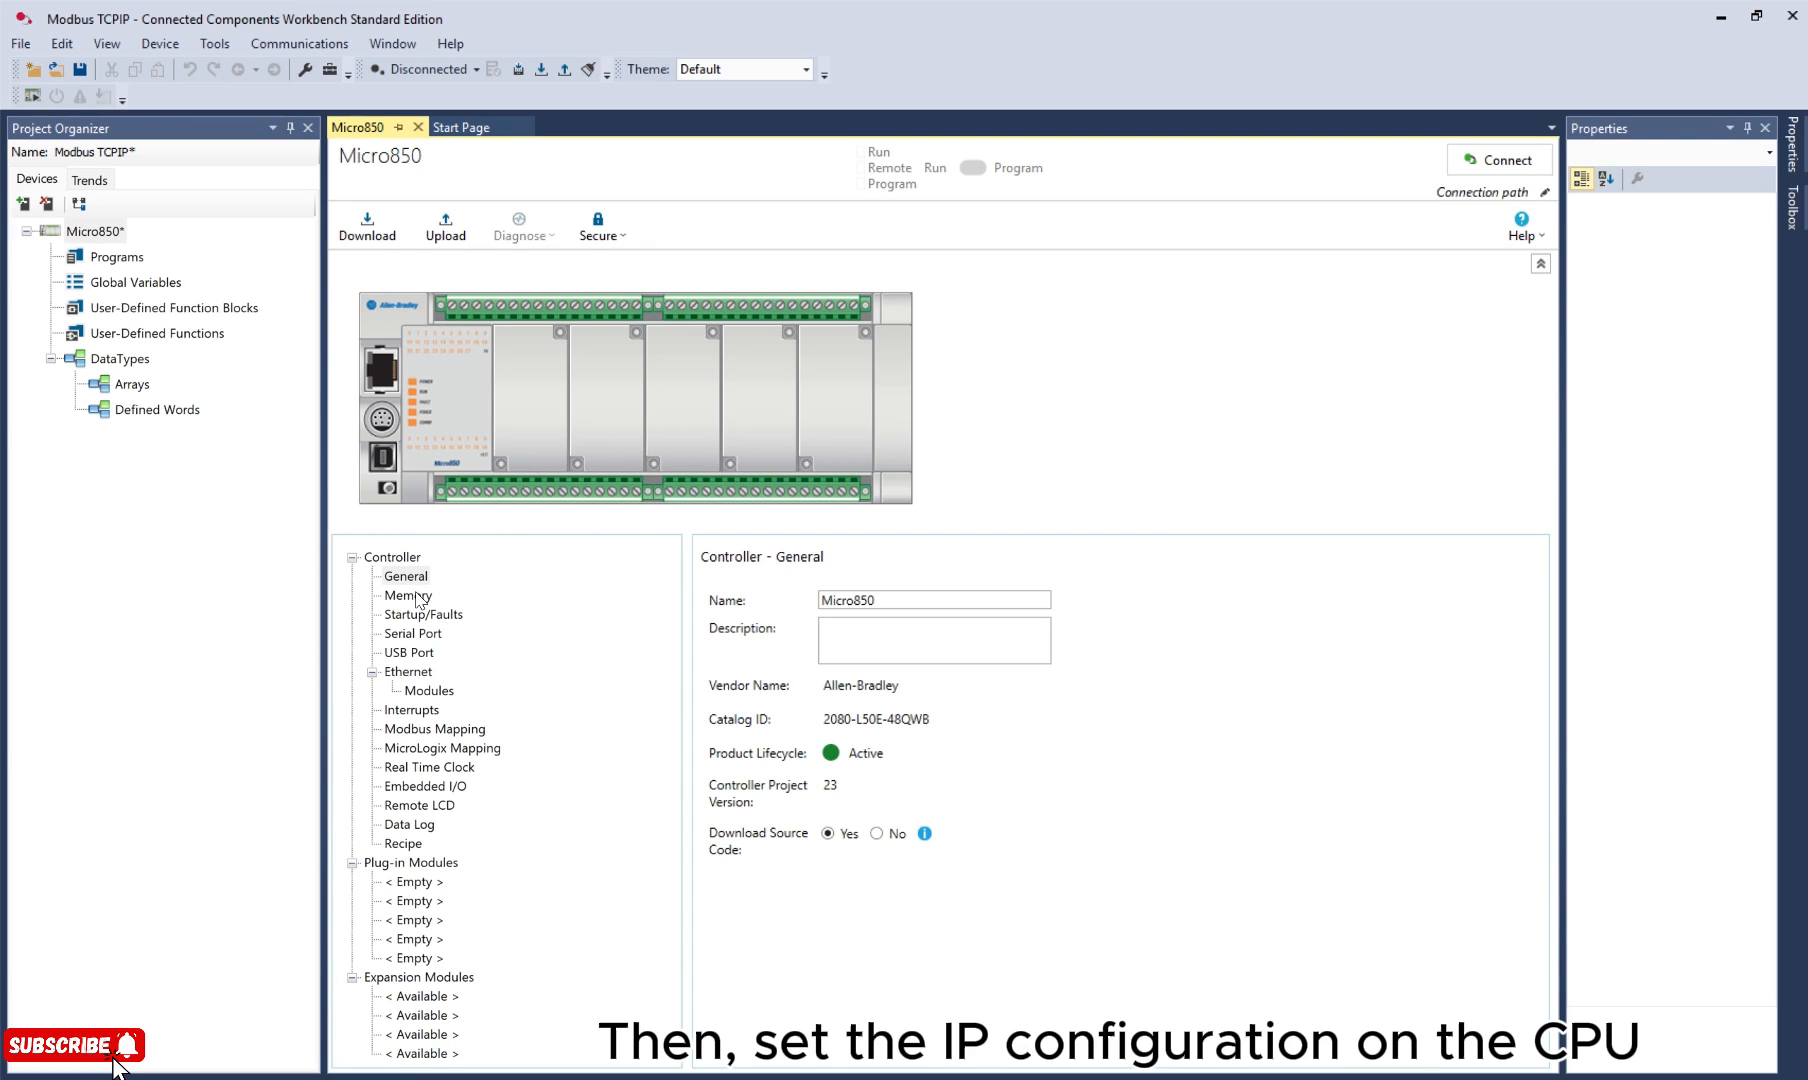
- Configure the controller's Ethernet port with static IPv4 address 192.168.10.1 and subnet mask 255.255.255.0
{"action": "left_click", "coordinate": [417, 676]}
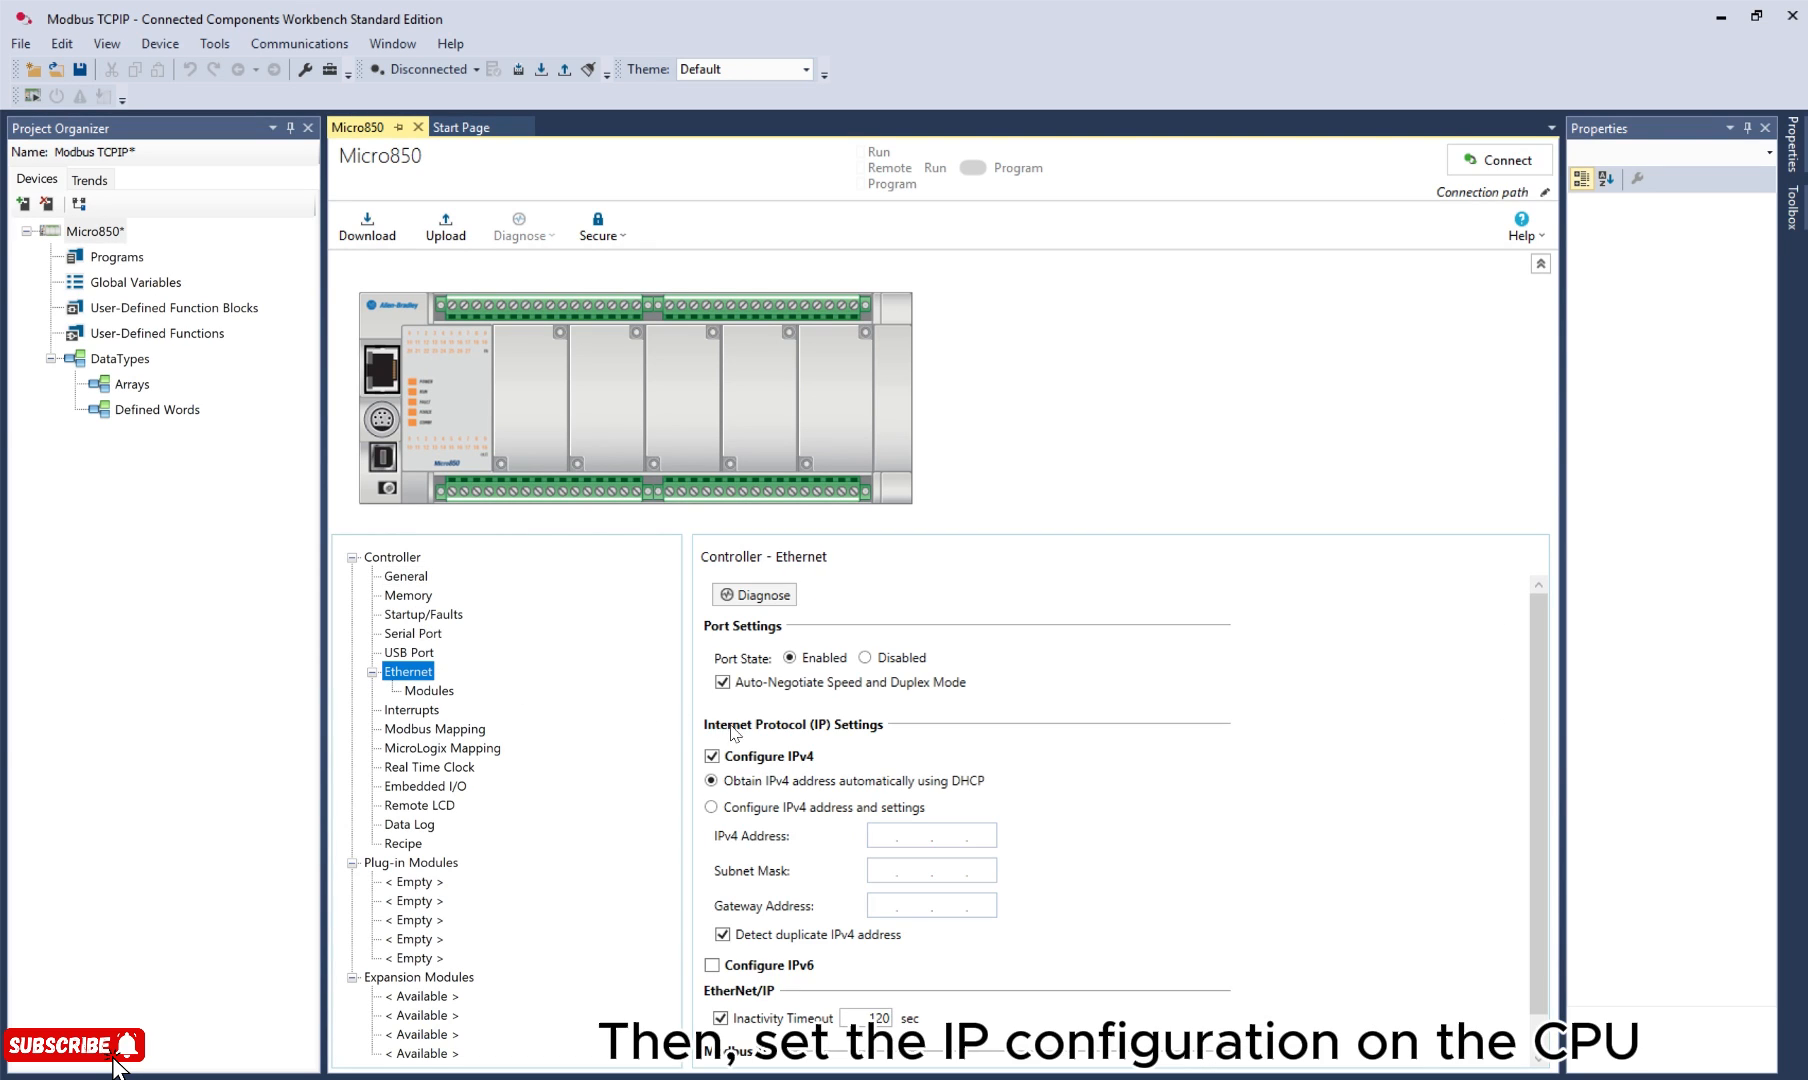
{"action": "left_click", "coordinate": [754, 812]}
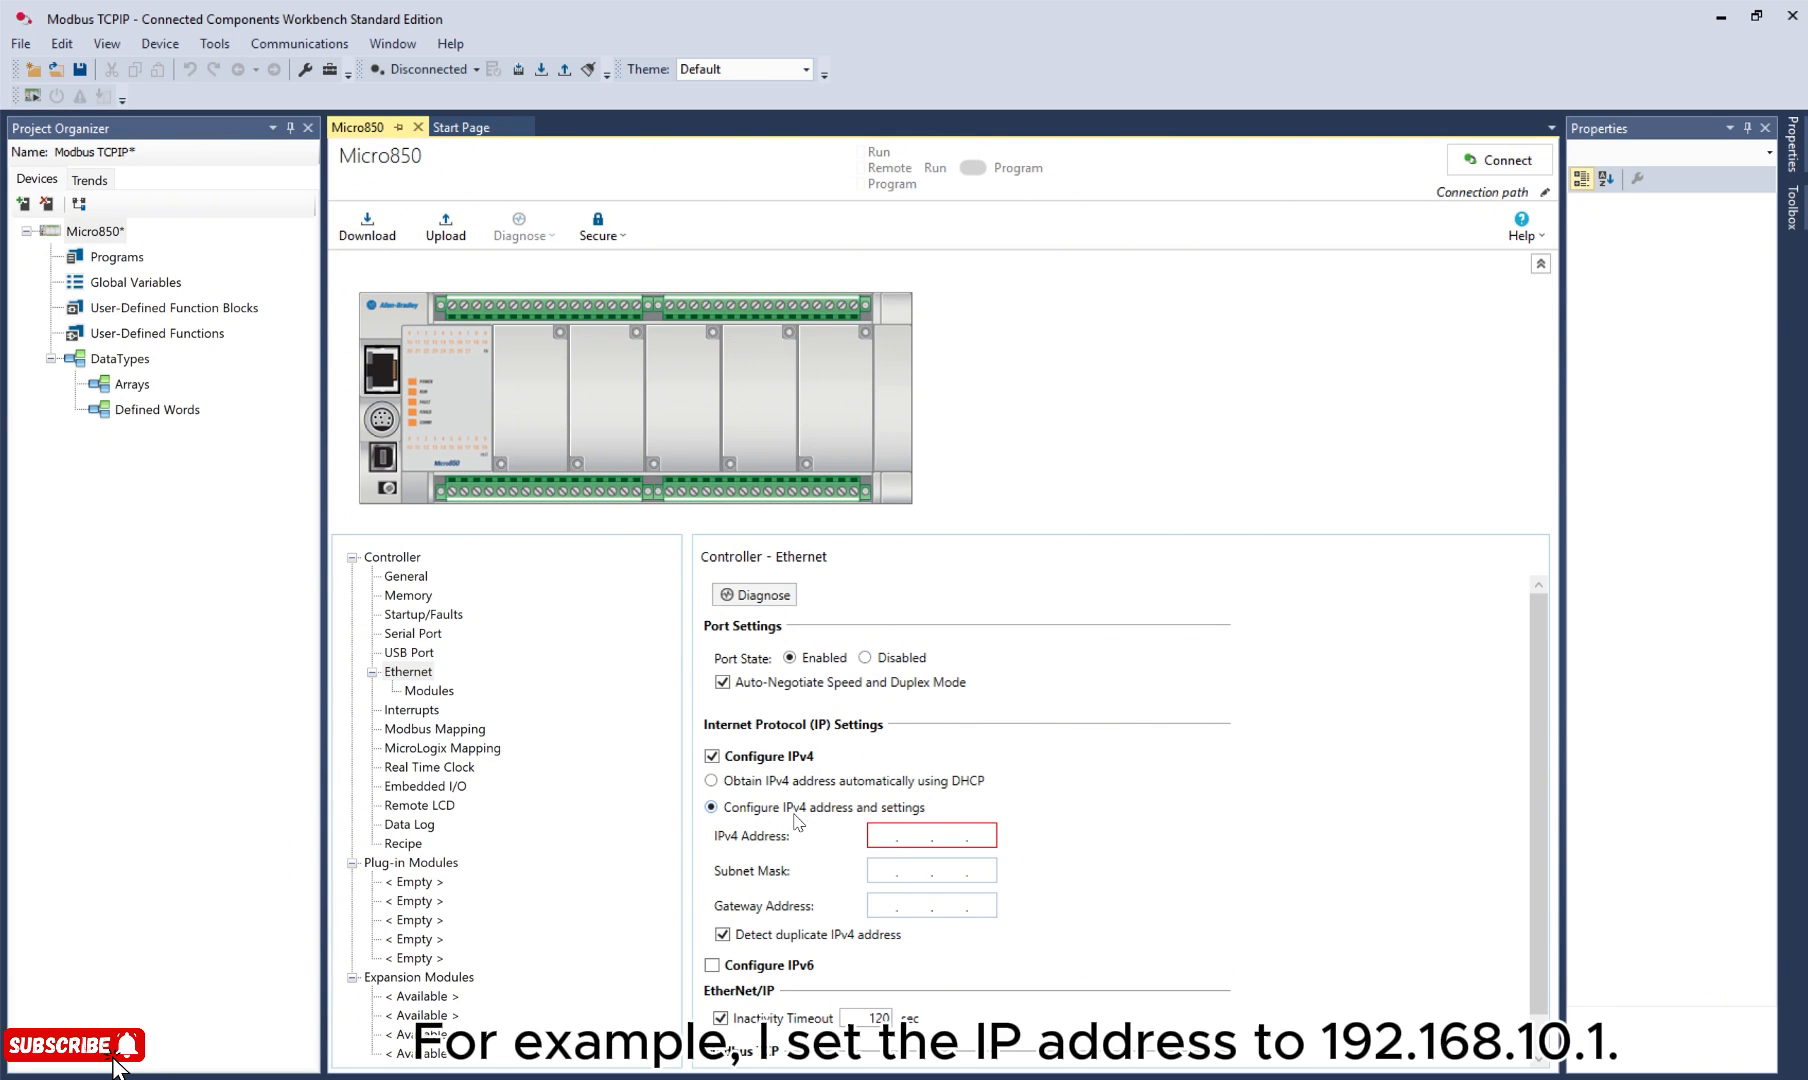
{"action": "left_click", "coordinate": [886, 835]}
{"action": "type", "text": "192.168."}
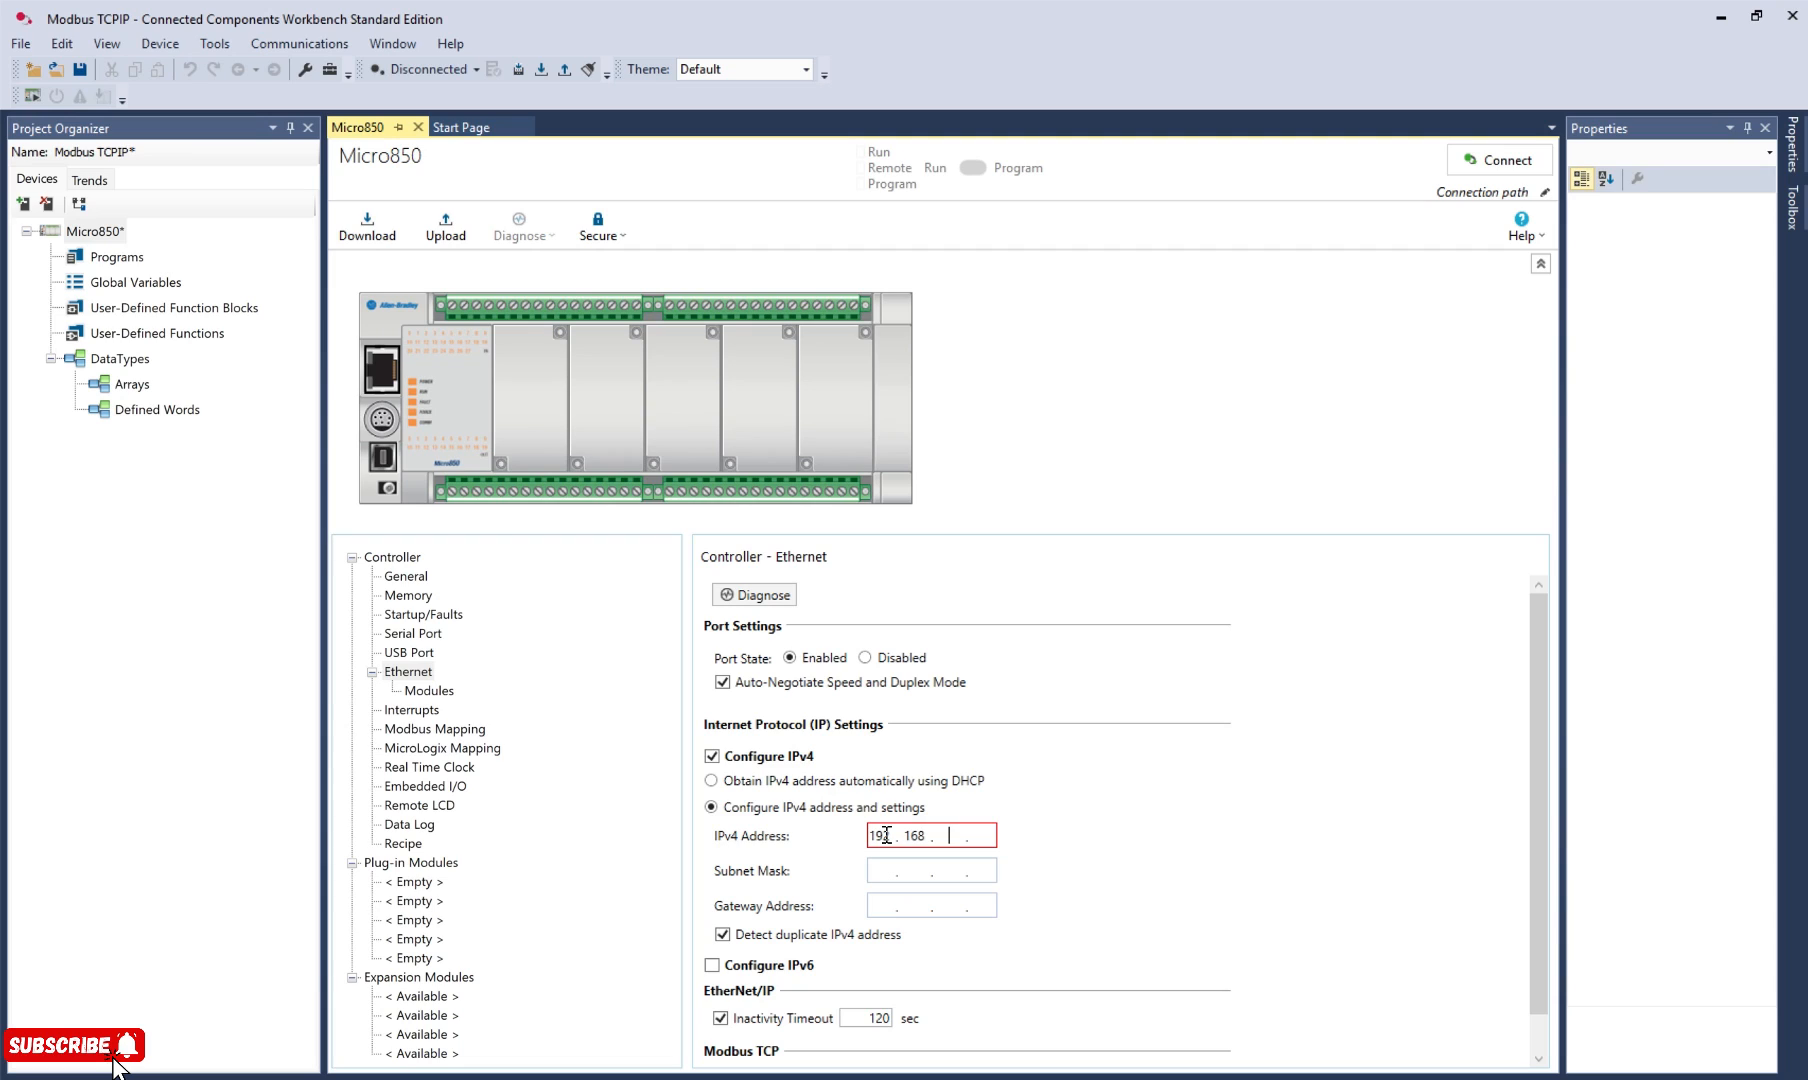
{"action": "type", "text": "10.1"}
{"action": "left_click", "coordinate": [888, 871]}
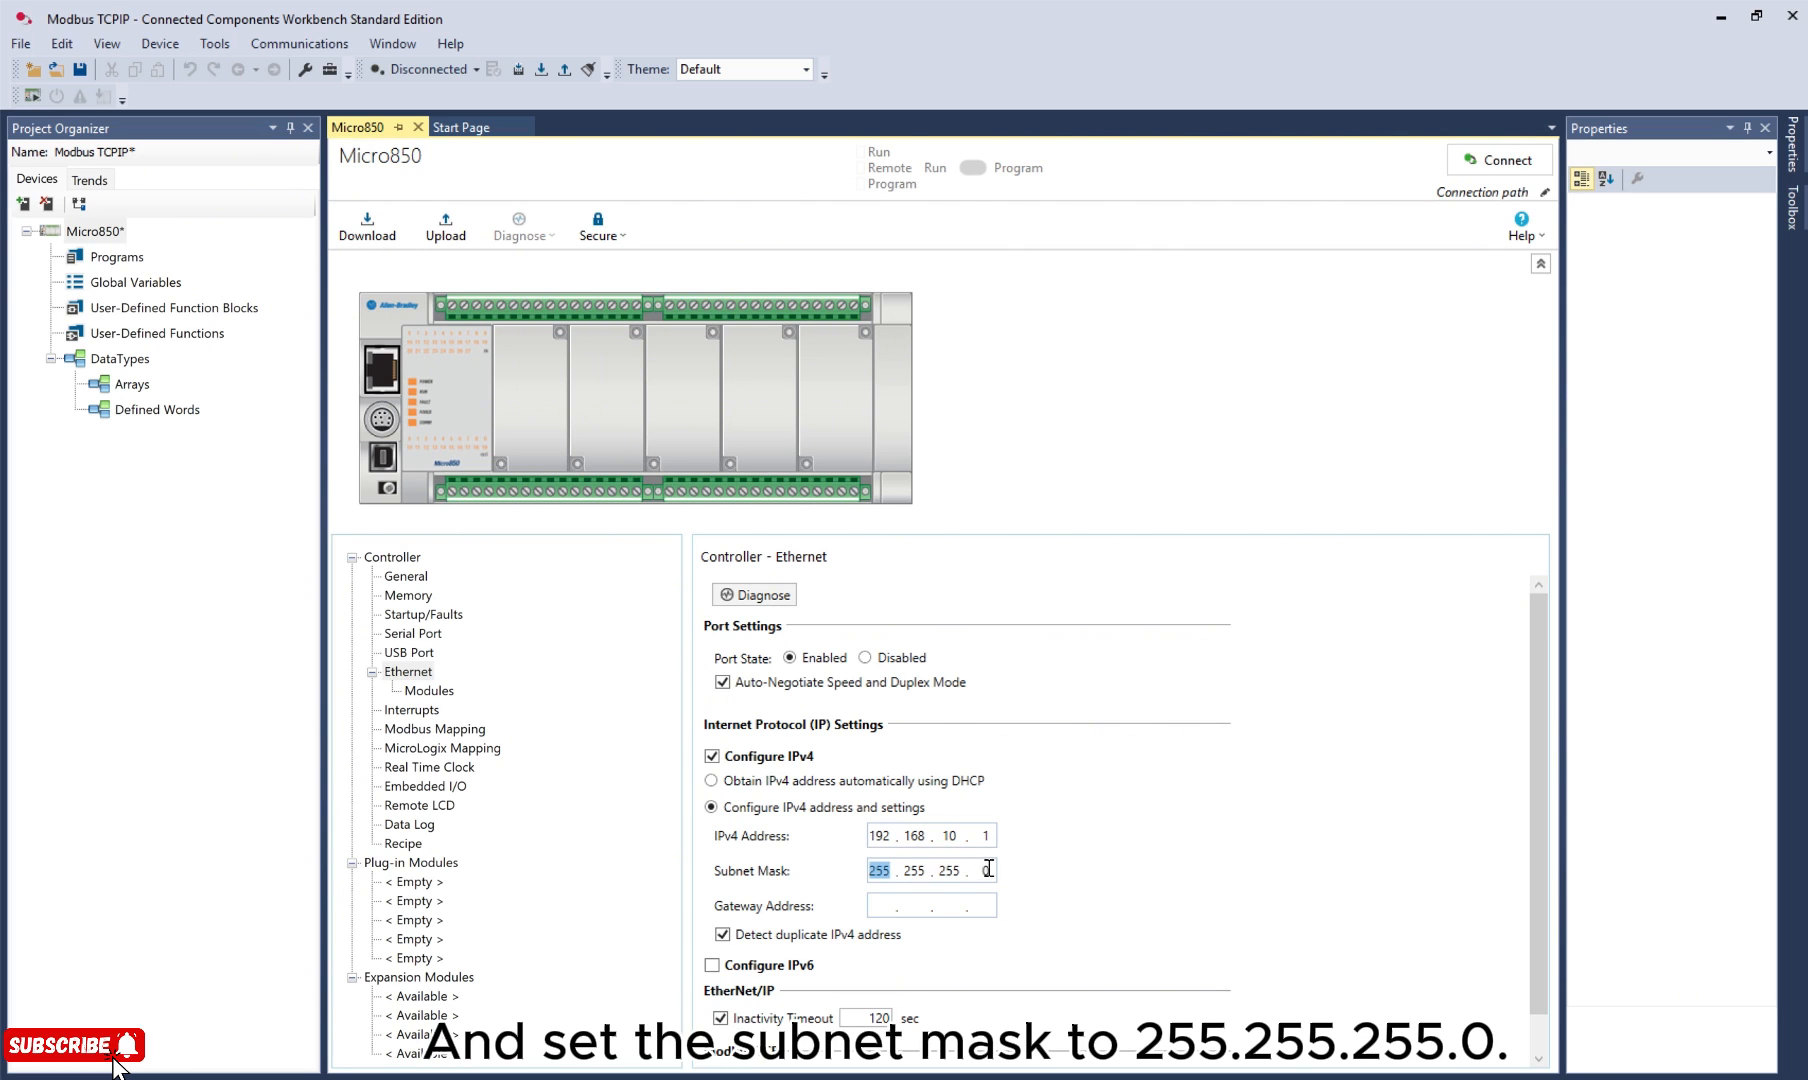
{"action": "left_click", "coordinate": [1021, 868]}
{"action": "scroll", "coordinate": [1025, 870], "scroll_direction": "down", "scroll_amount": 1}
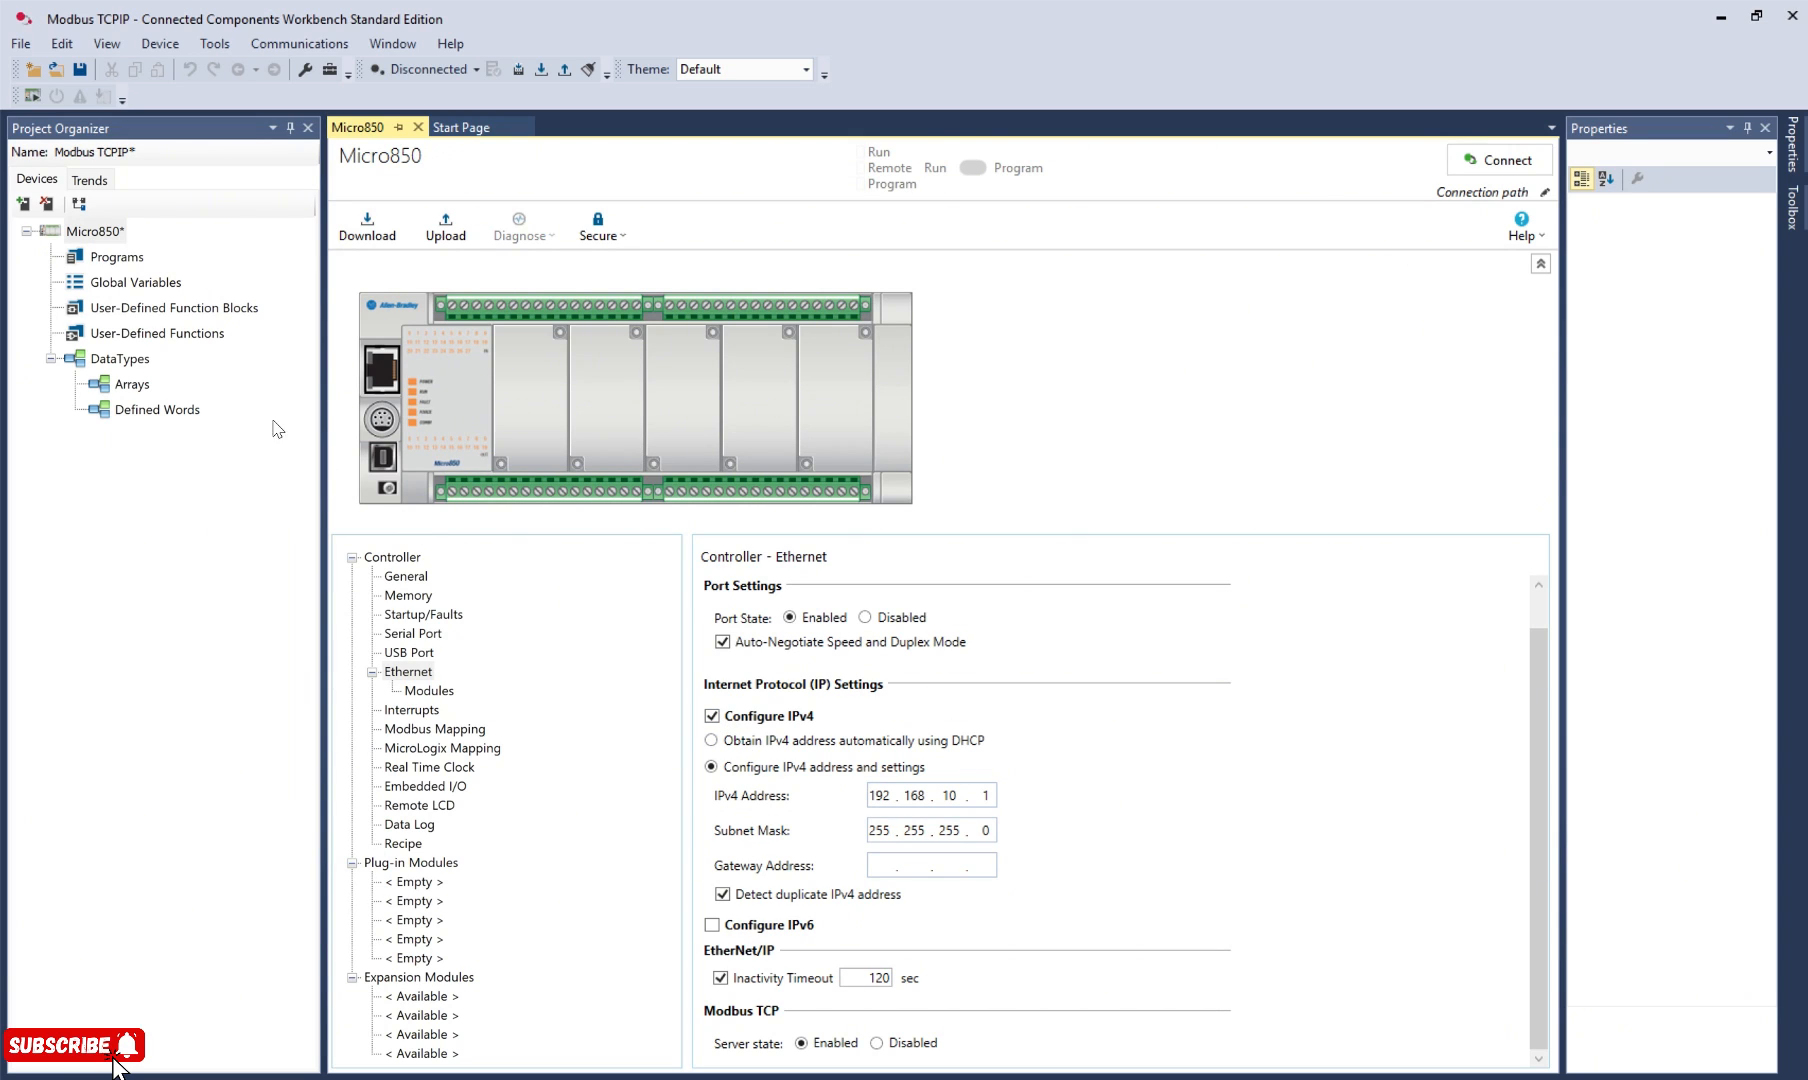
- Add a new ladder diagram program to the Micro850 controller's programs
{"action": "left_click", "coordinate": [104, 260]}
{"action": "right_click", "coordinate": [103, 263]}
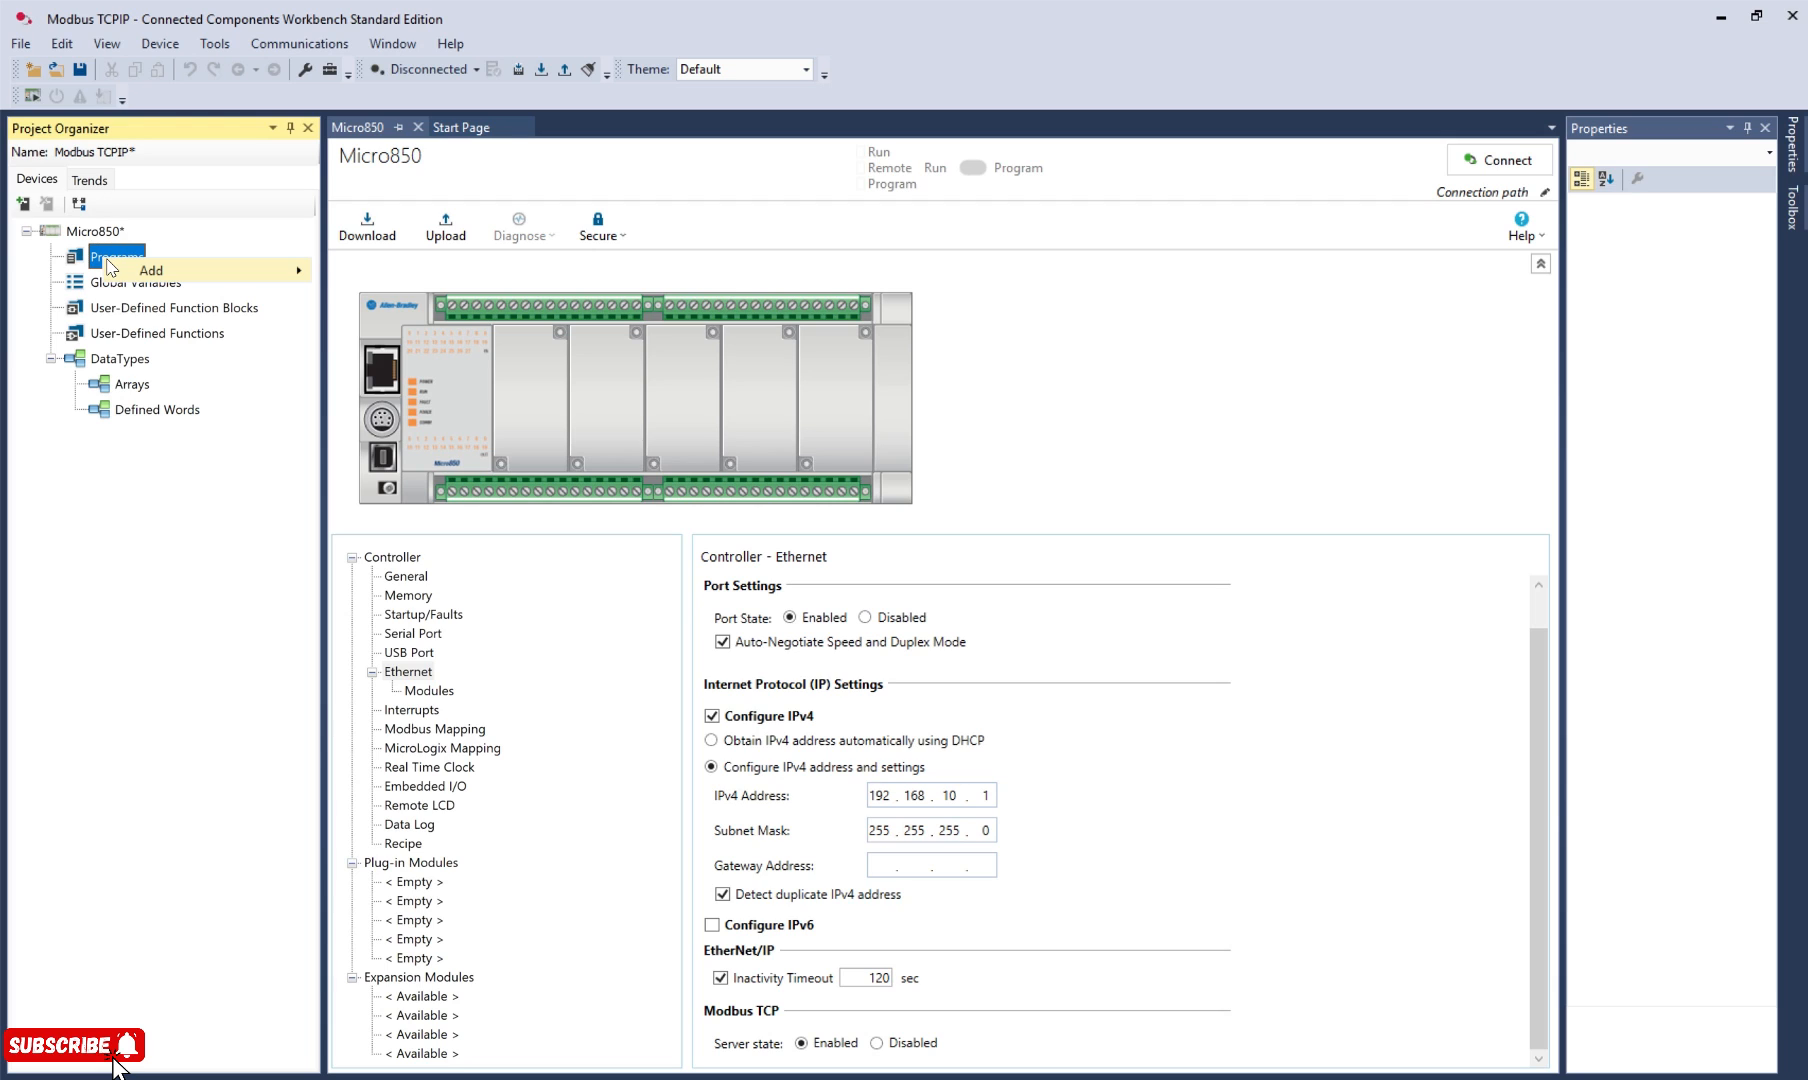
{"action": "mouse_move", "coordinate": [133, 275]}
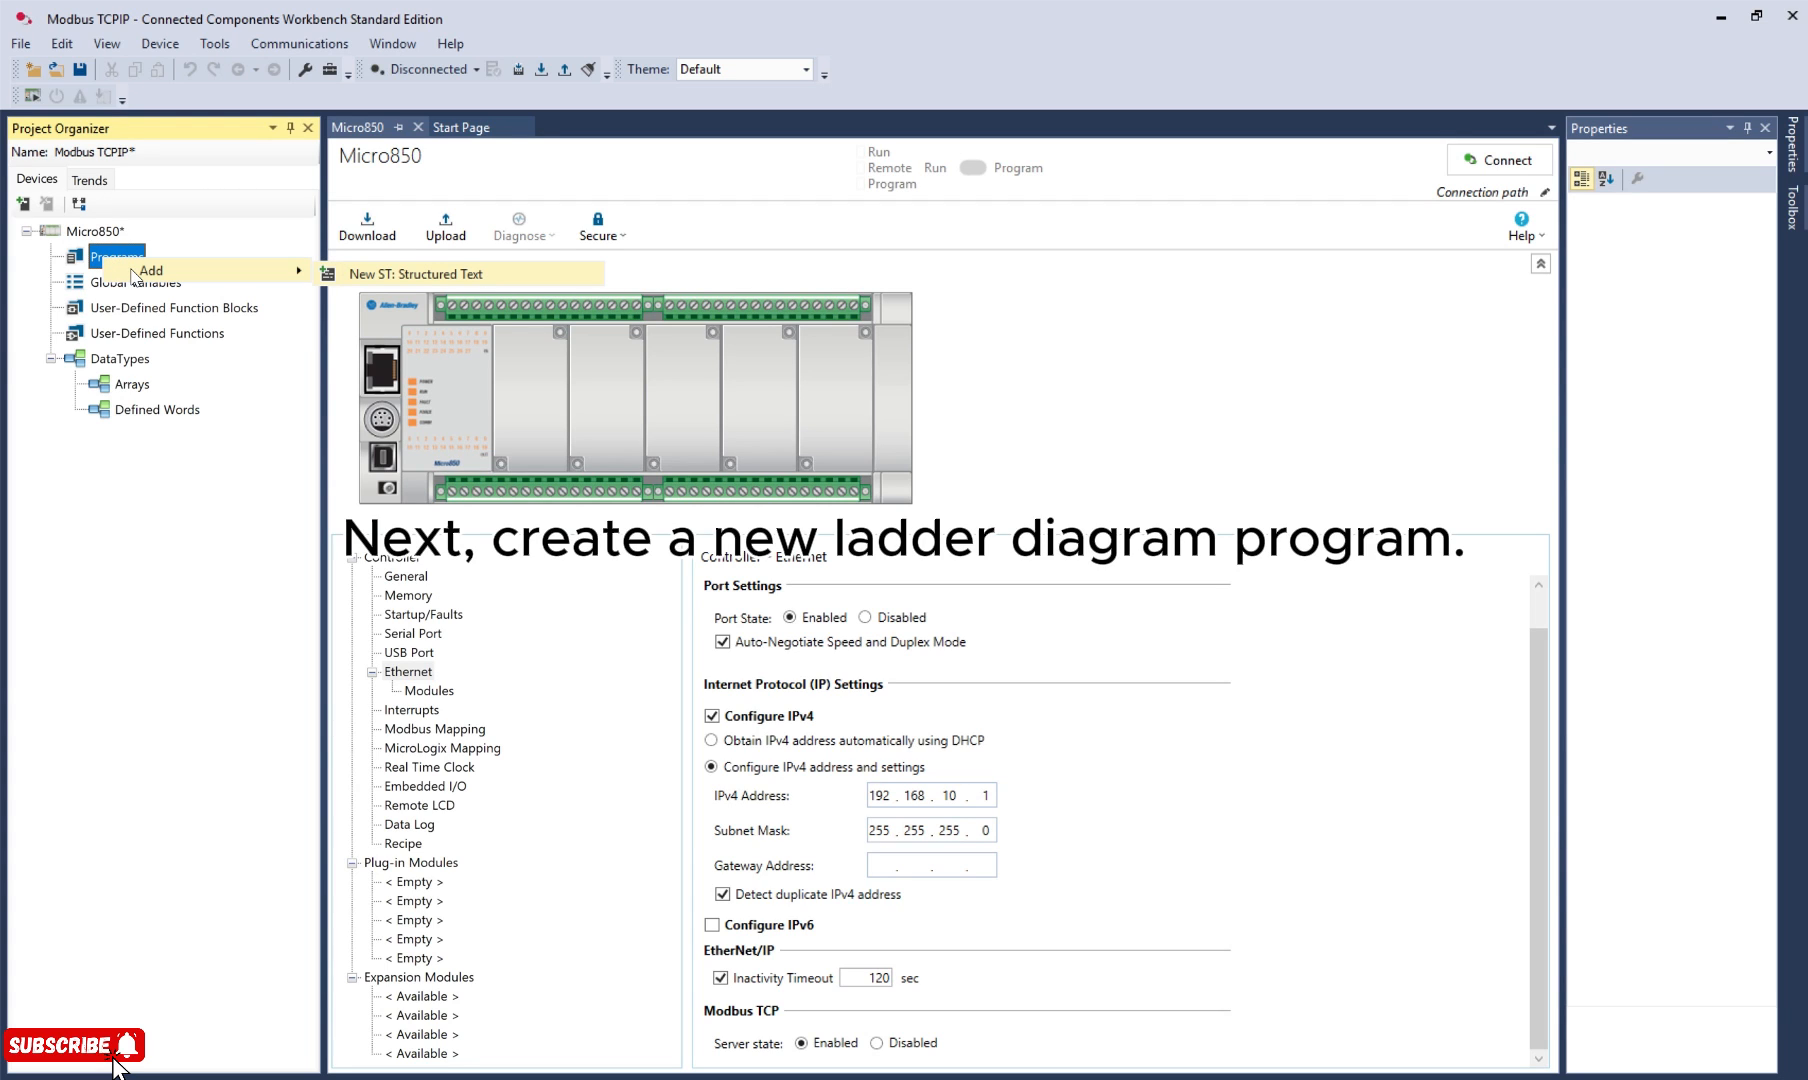
{"action": "key", "text": "Down"}
{"action": "key", "text": "Return"}
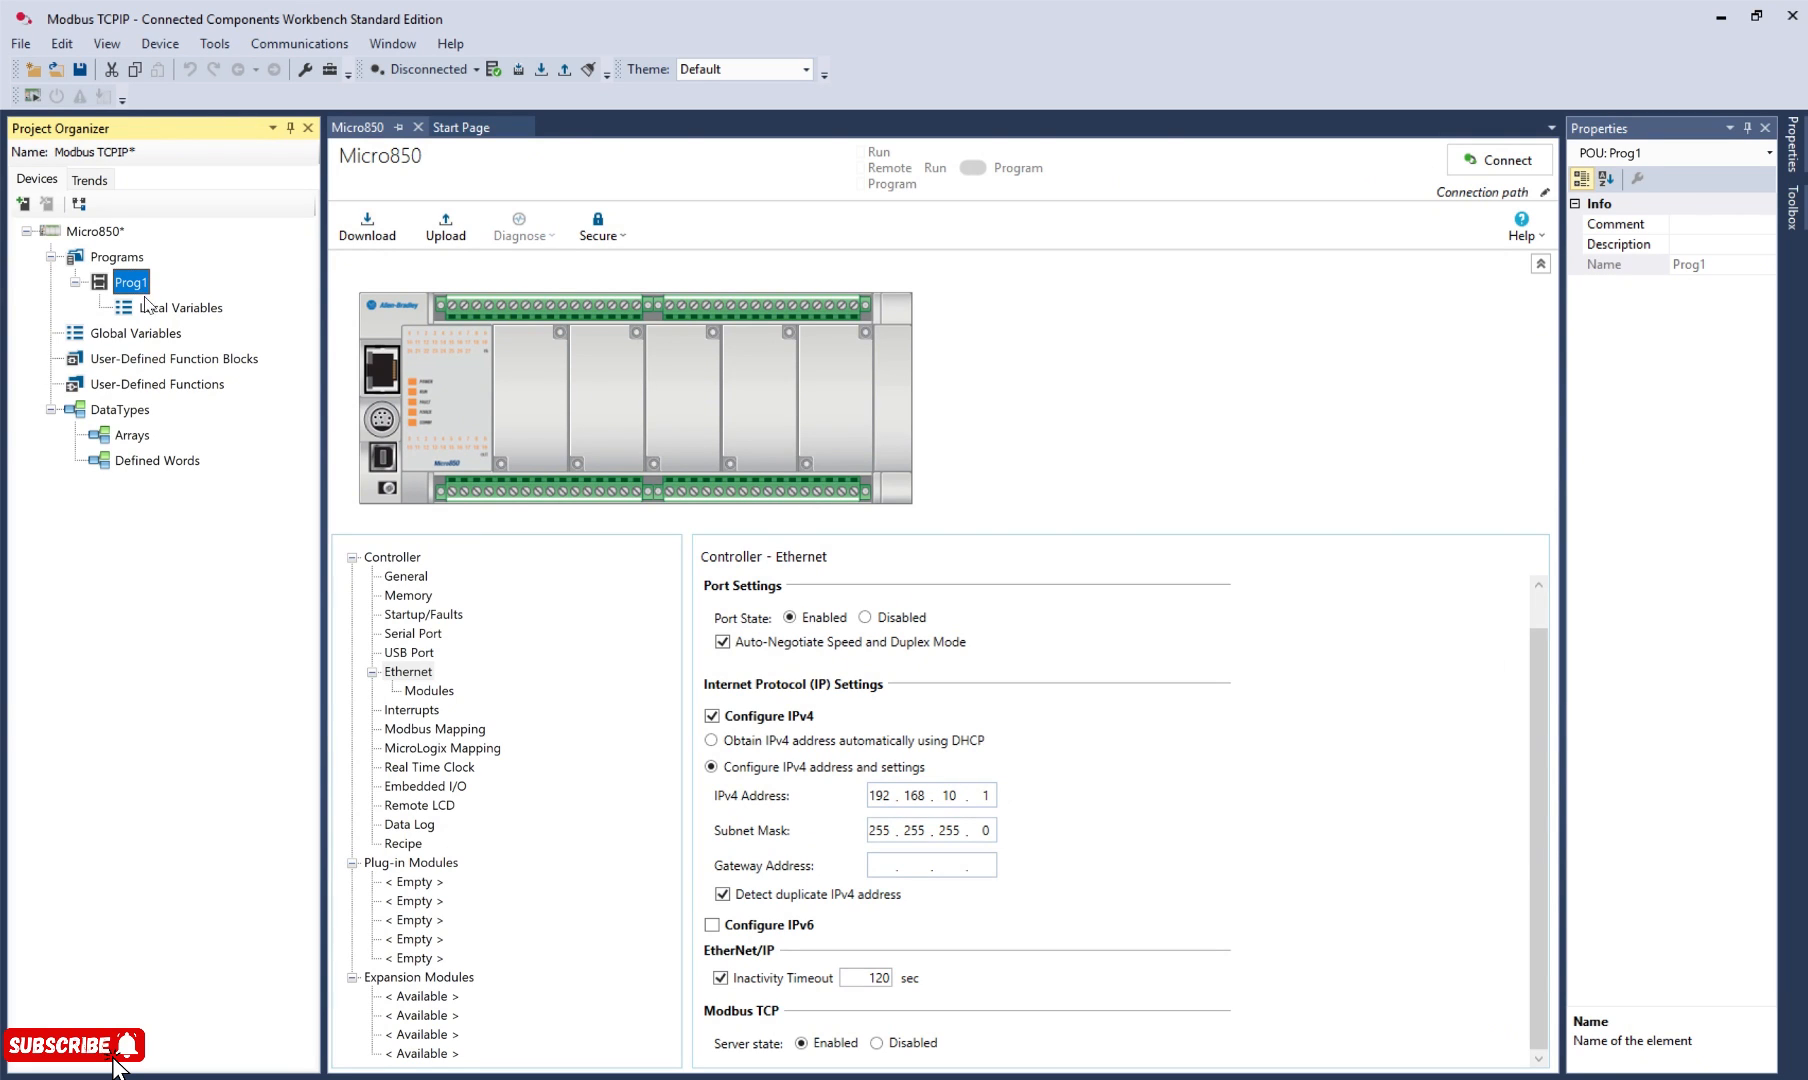
- Create a BOOL array named Register with dimension [0..4] in the controller's global variables
{"action": "left_click", "coordinate": [161, 337]}
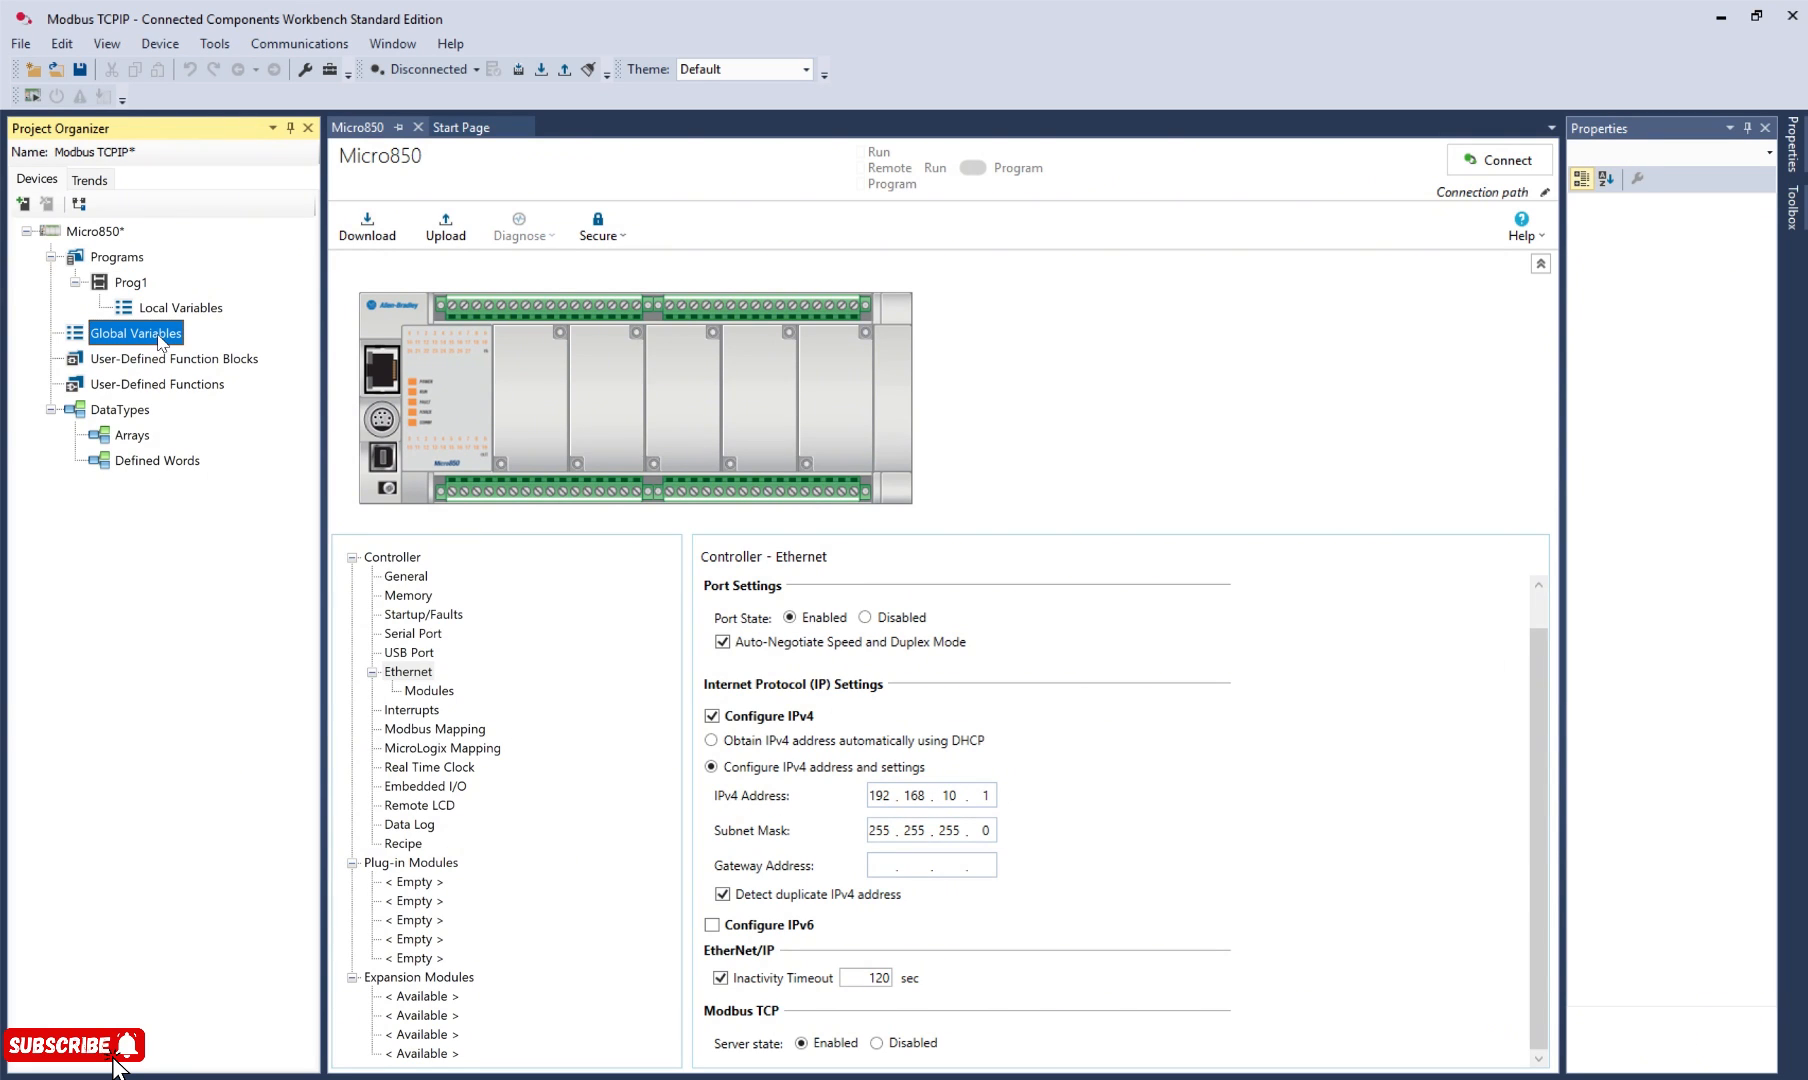
{"action": "double_click", "coordinate": [161, 337]}
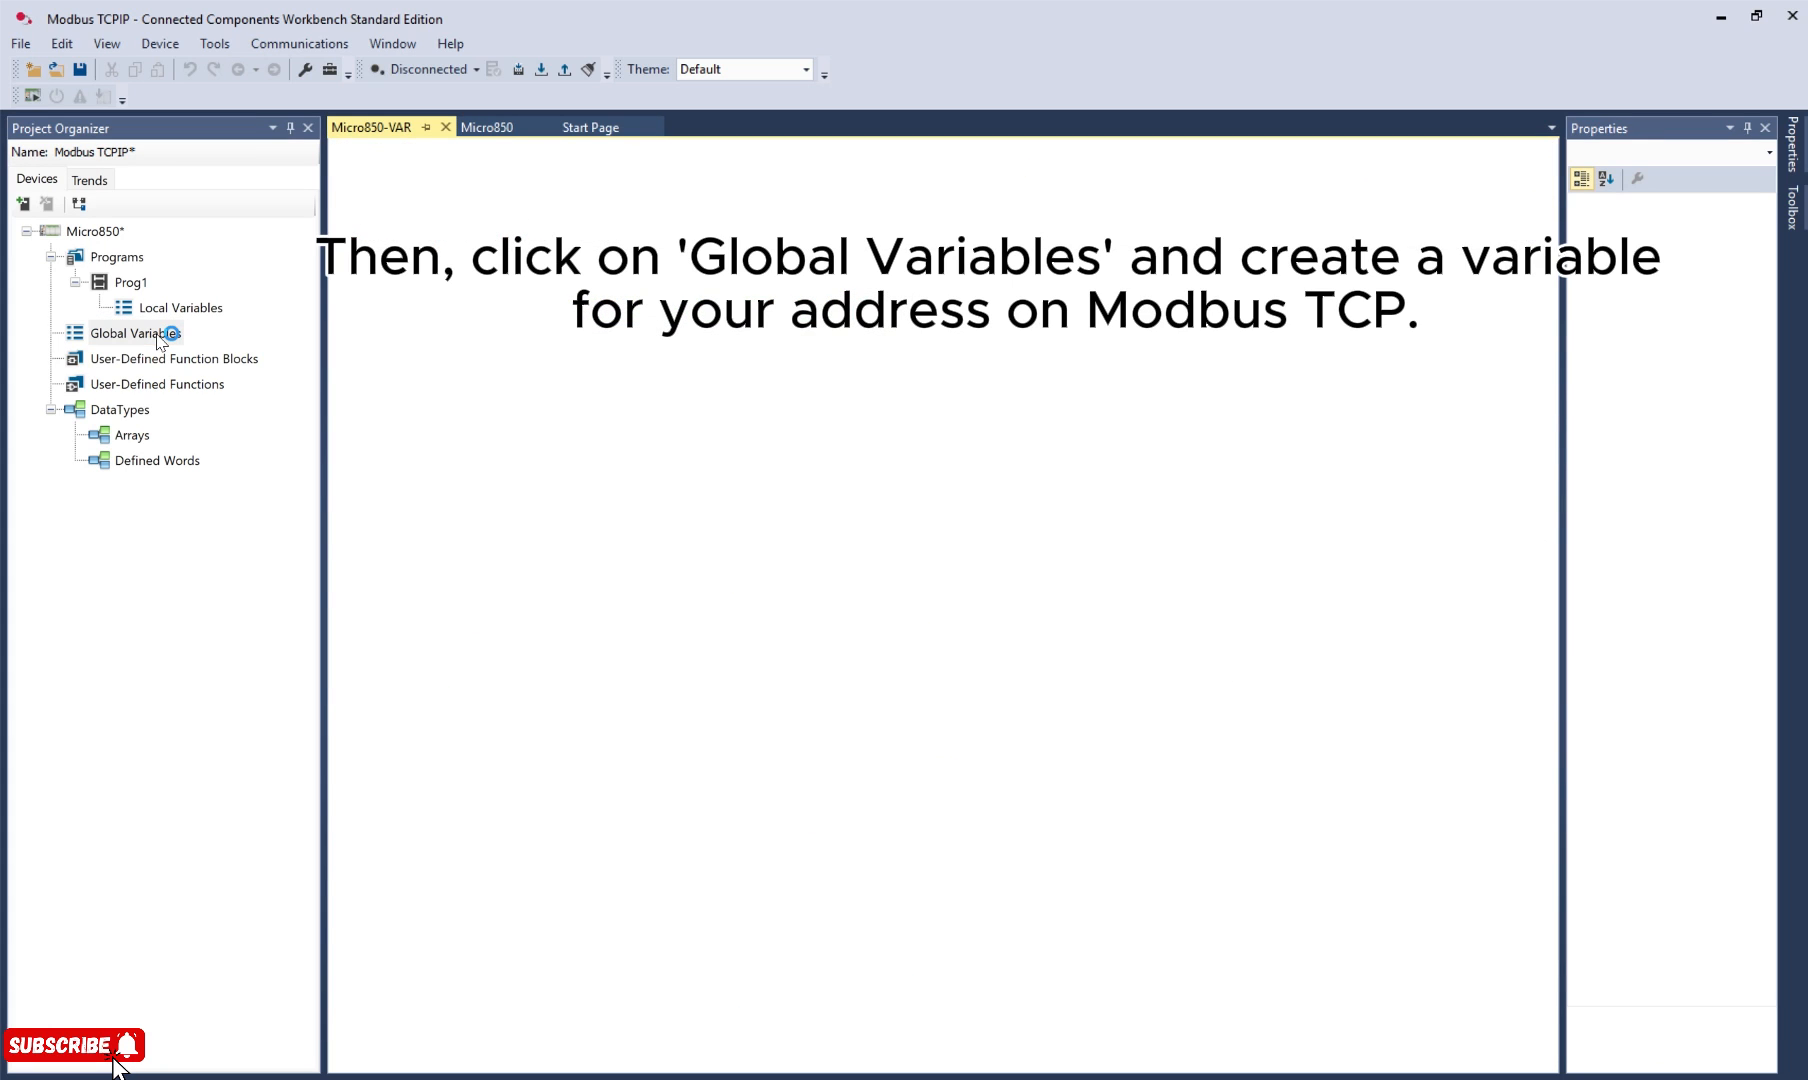
{"action": "scroll", "coordinate": [626, 694], "scroll_direction": "down", "scroll_amount": 12}
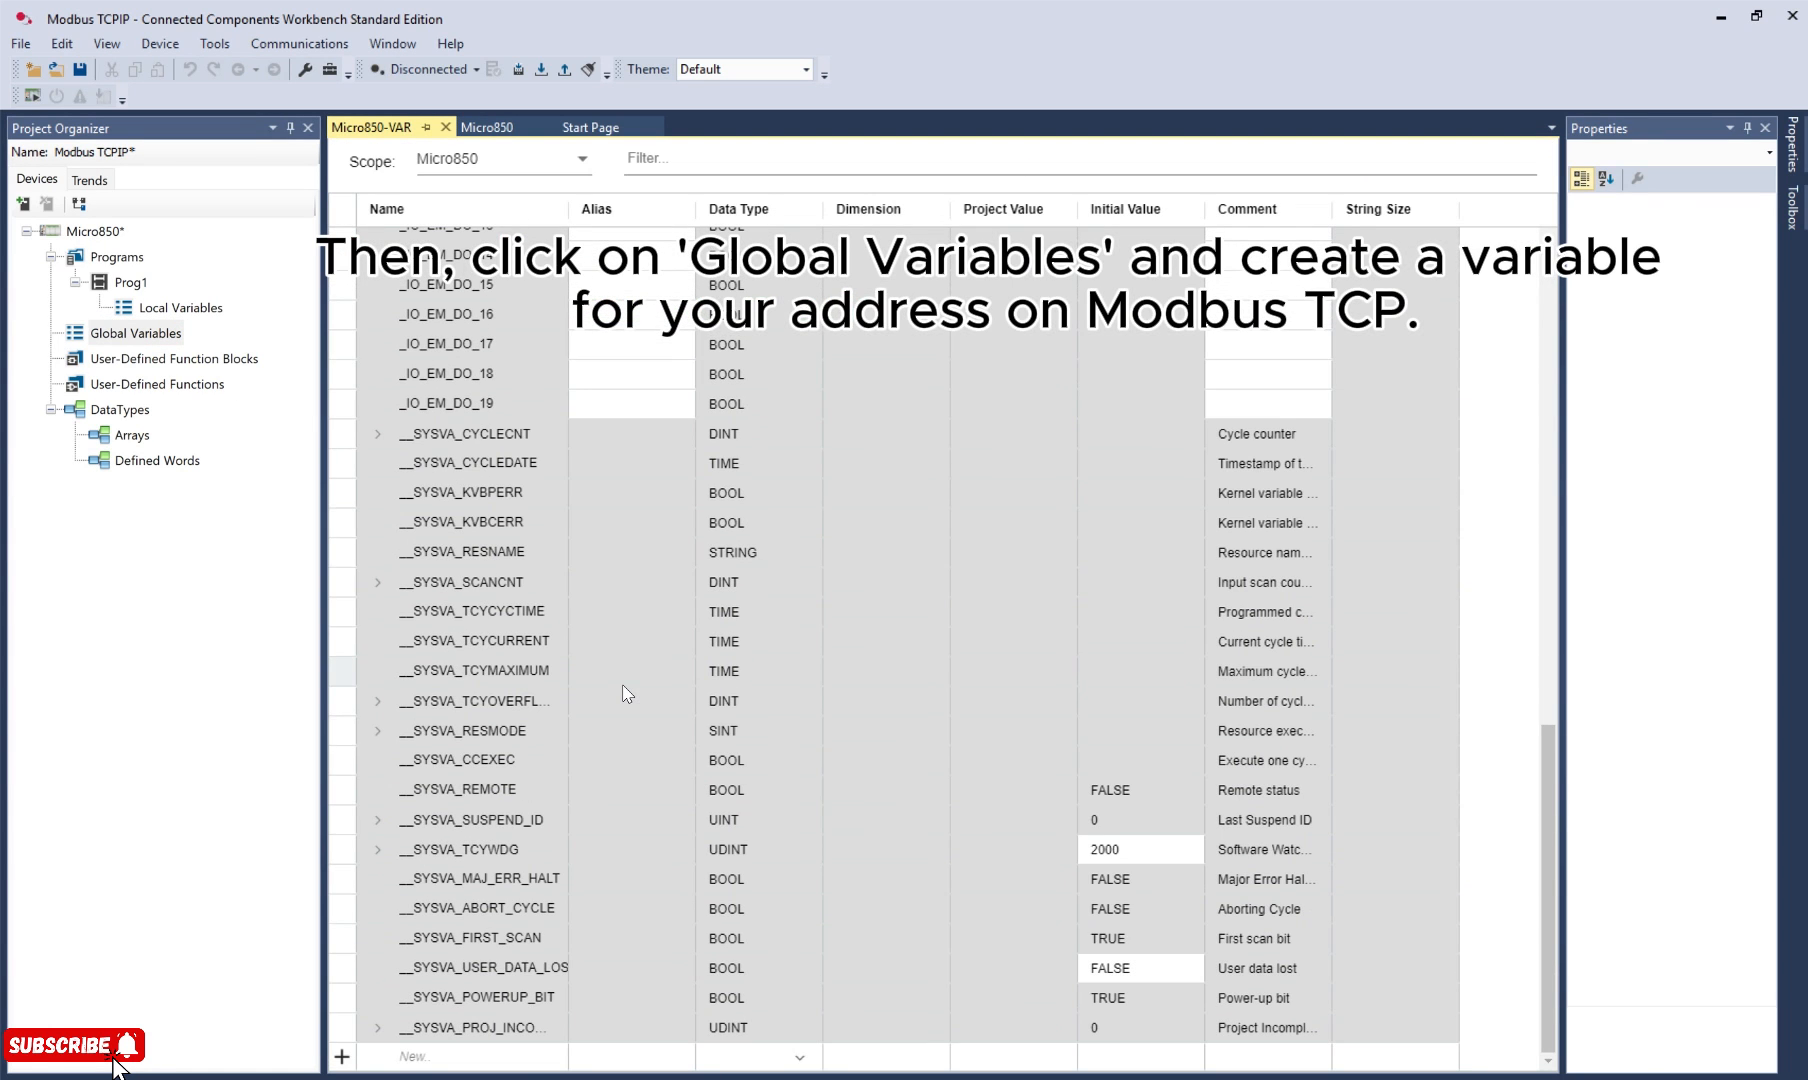
{"action": "left_click", "coordinate": [482, 1058]}
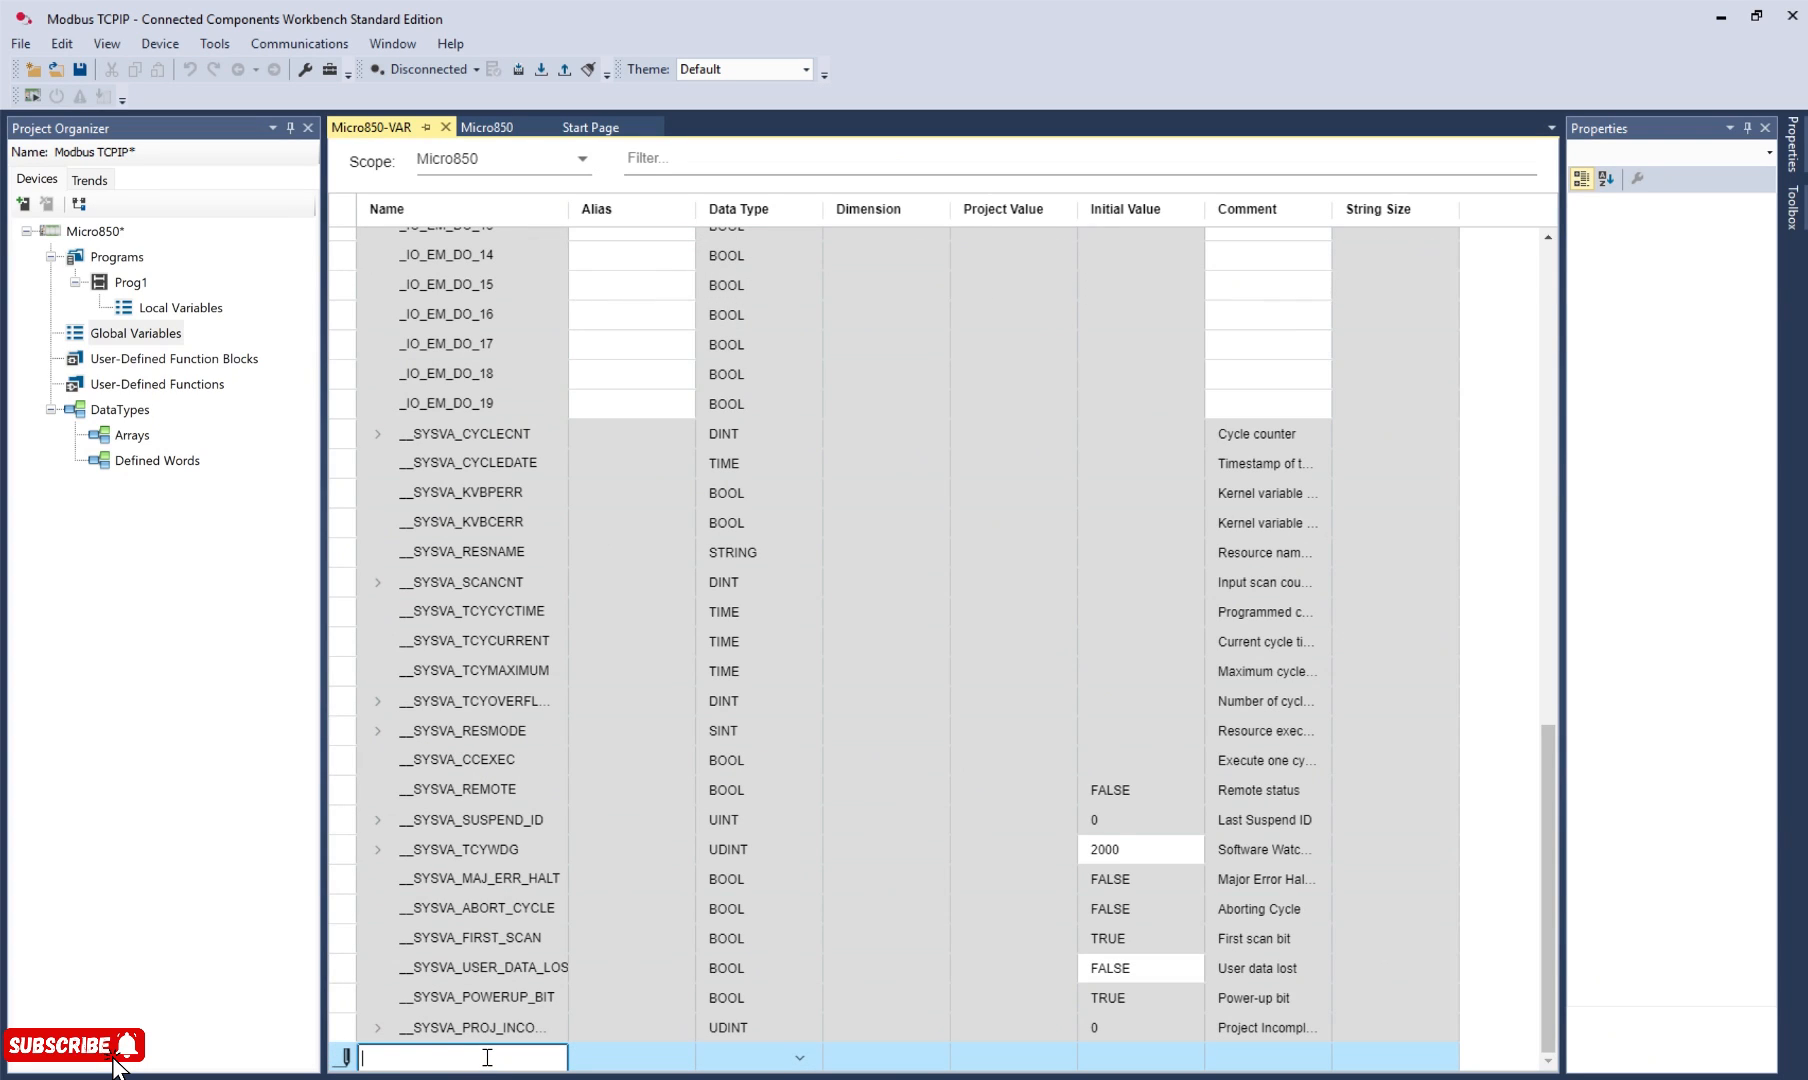
{"action": "type", "text": "Register"}
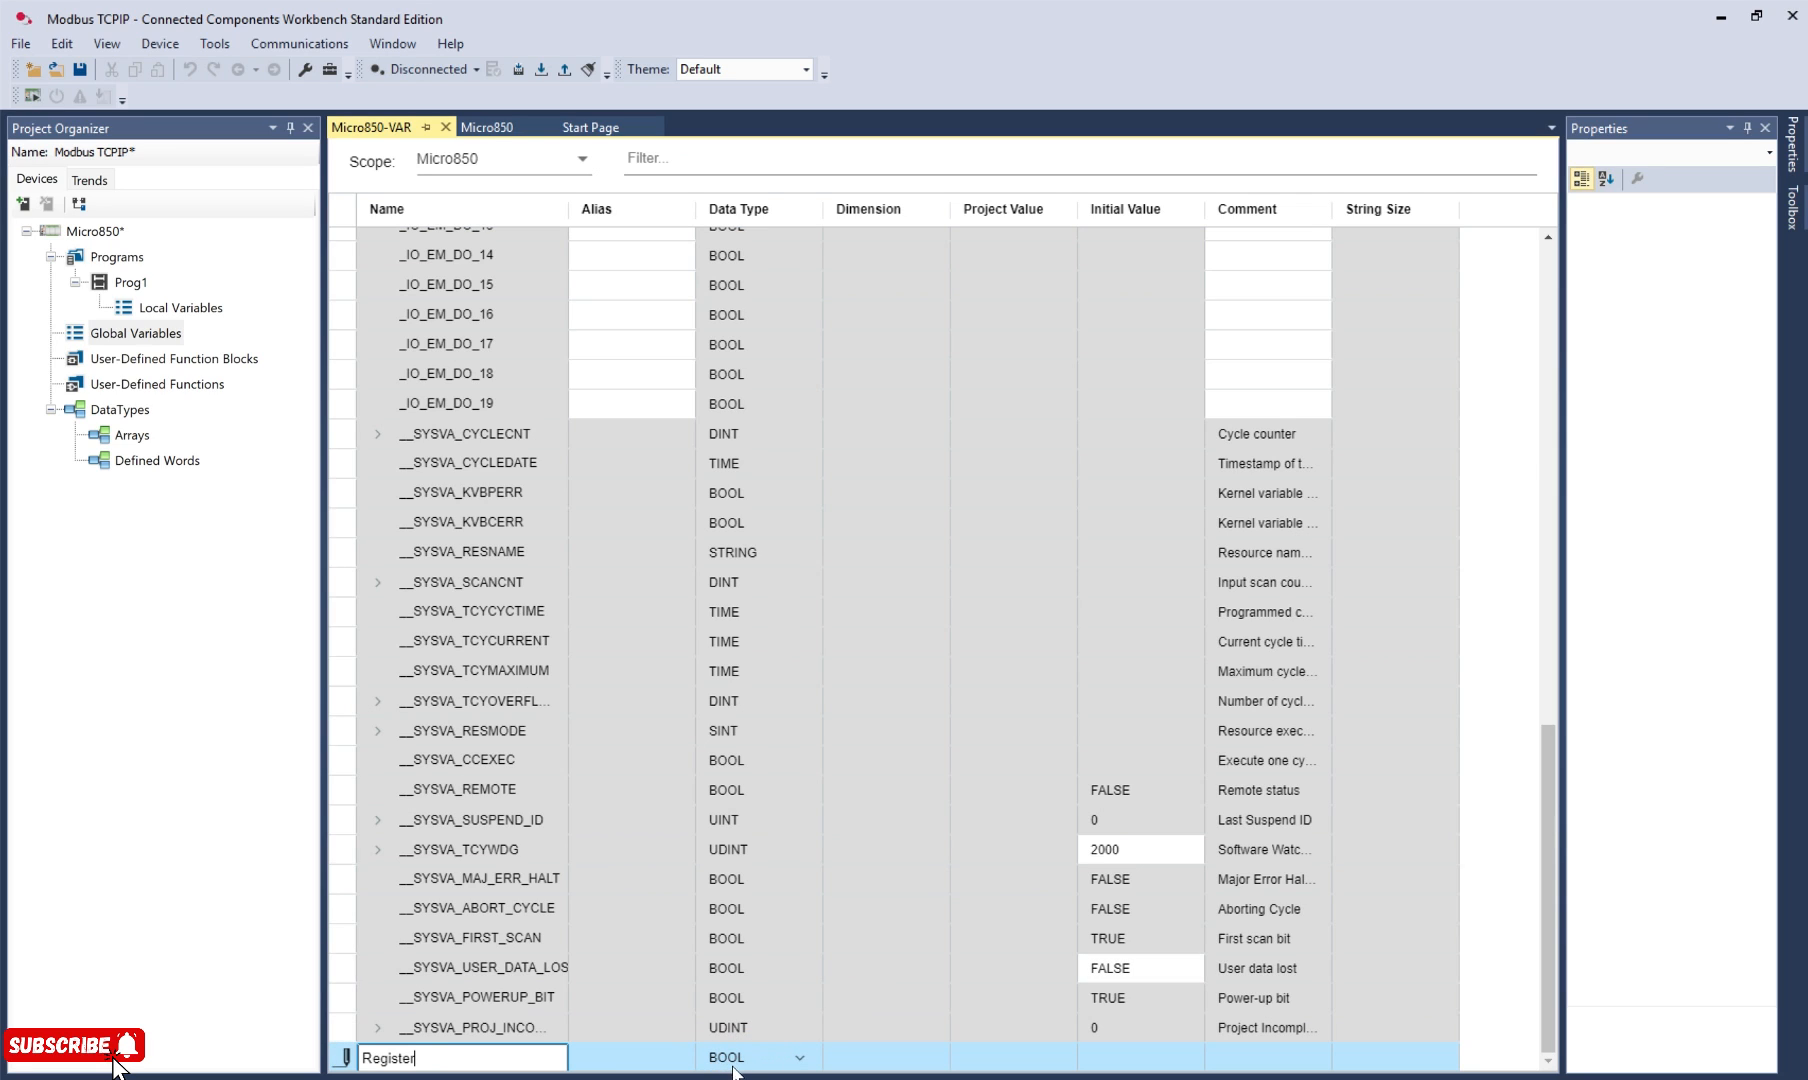
{"action": "key", "text": "Return"}
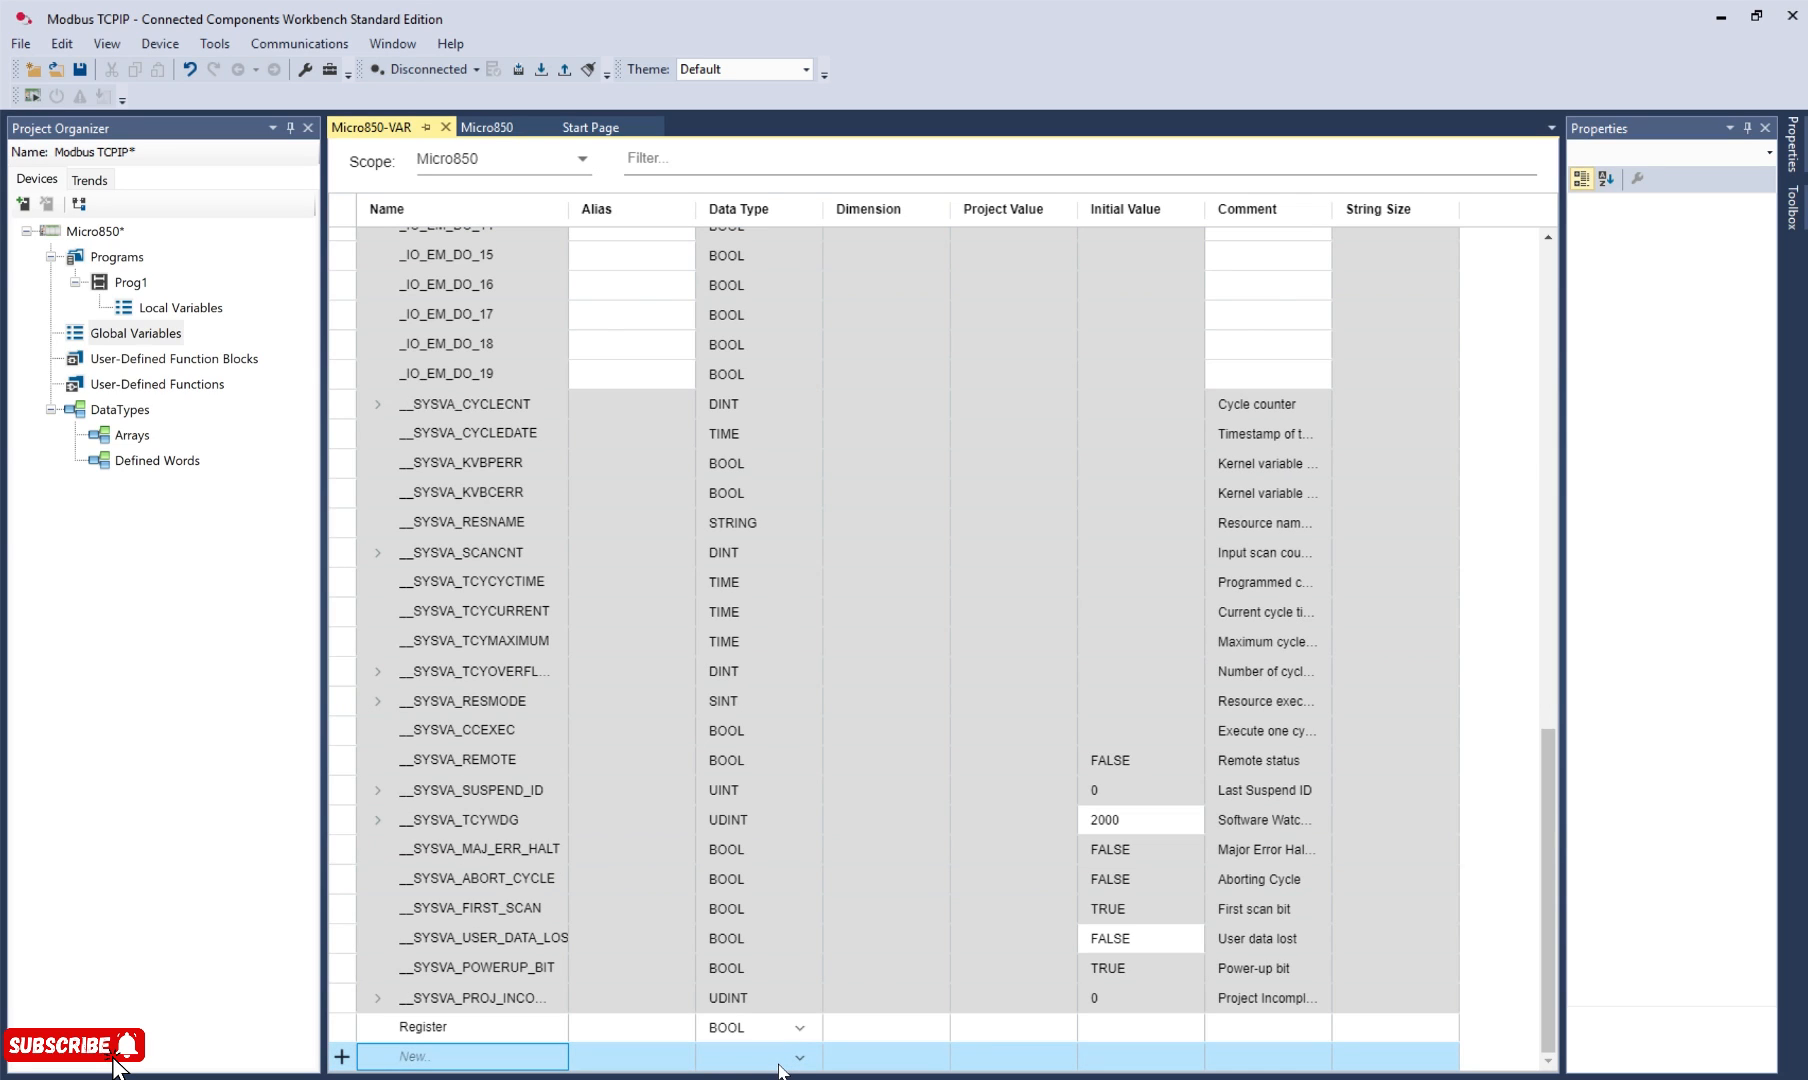
{"action": "left_click", "coordinate": [868, 1030]}
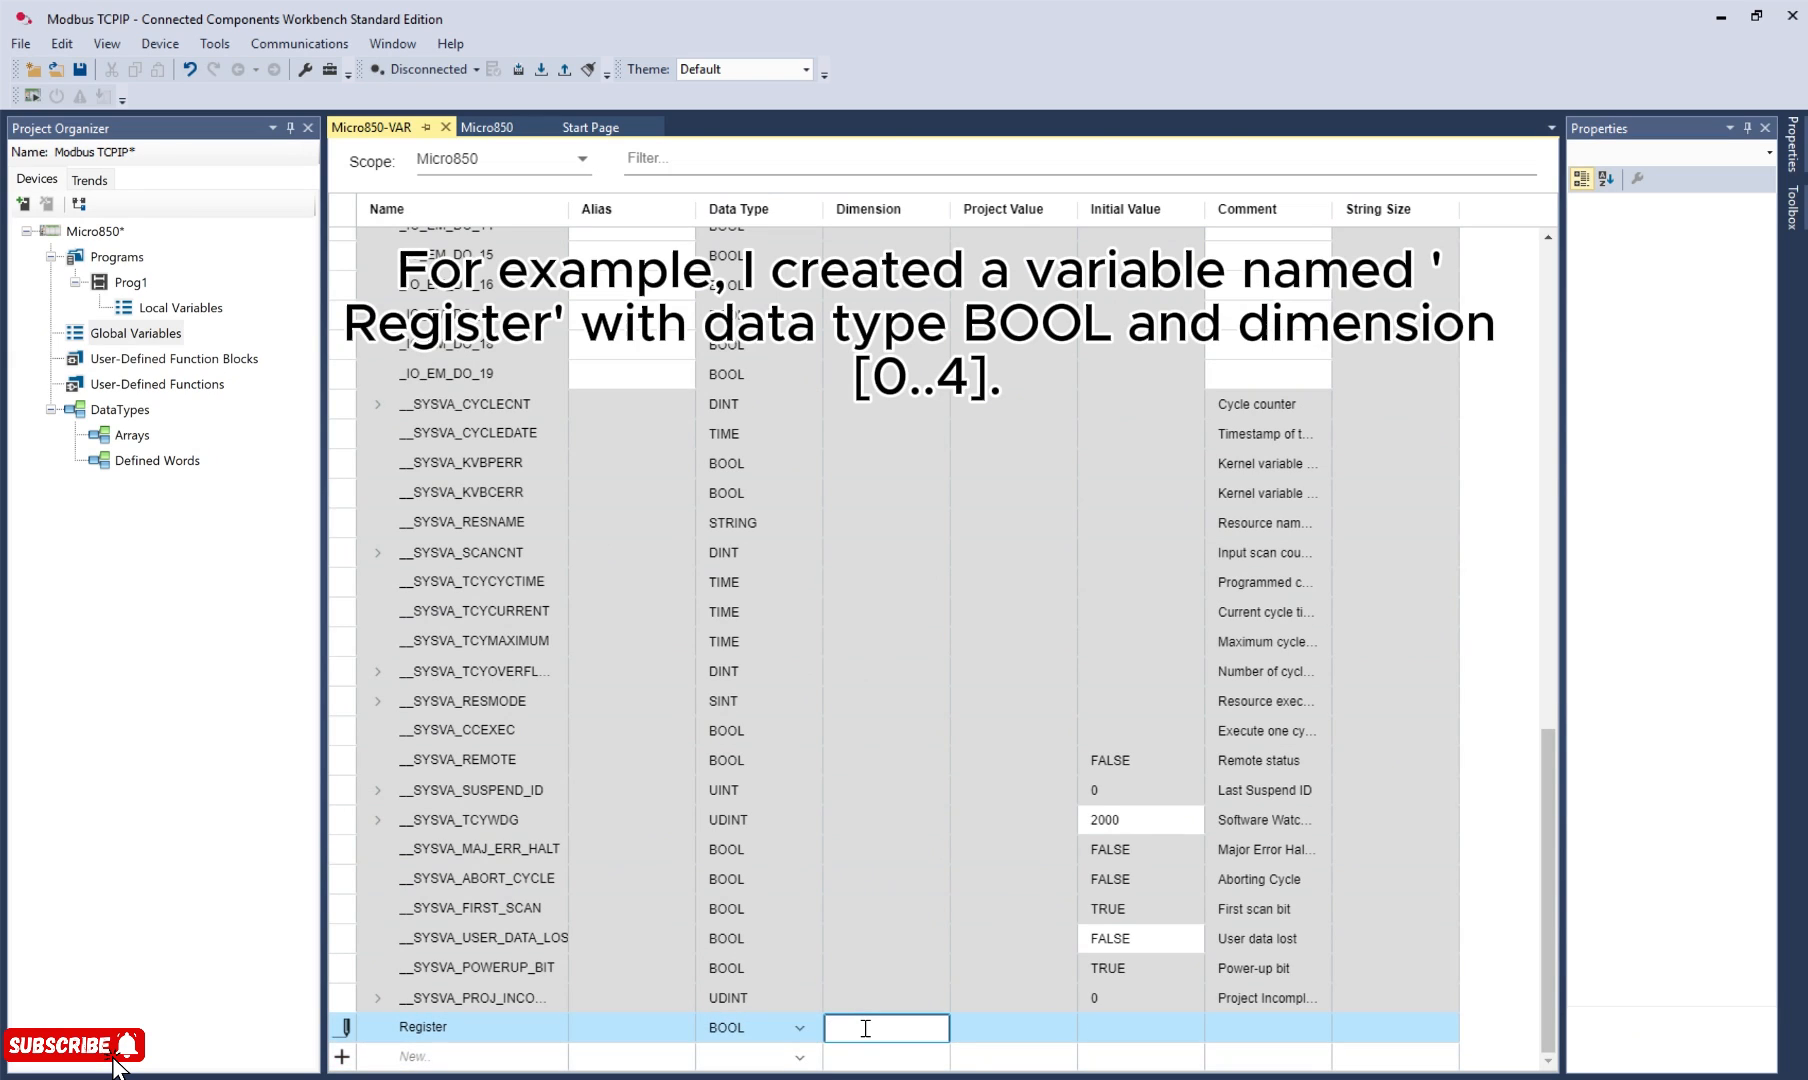
{"action": "type", "text": "0.4"}
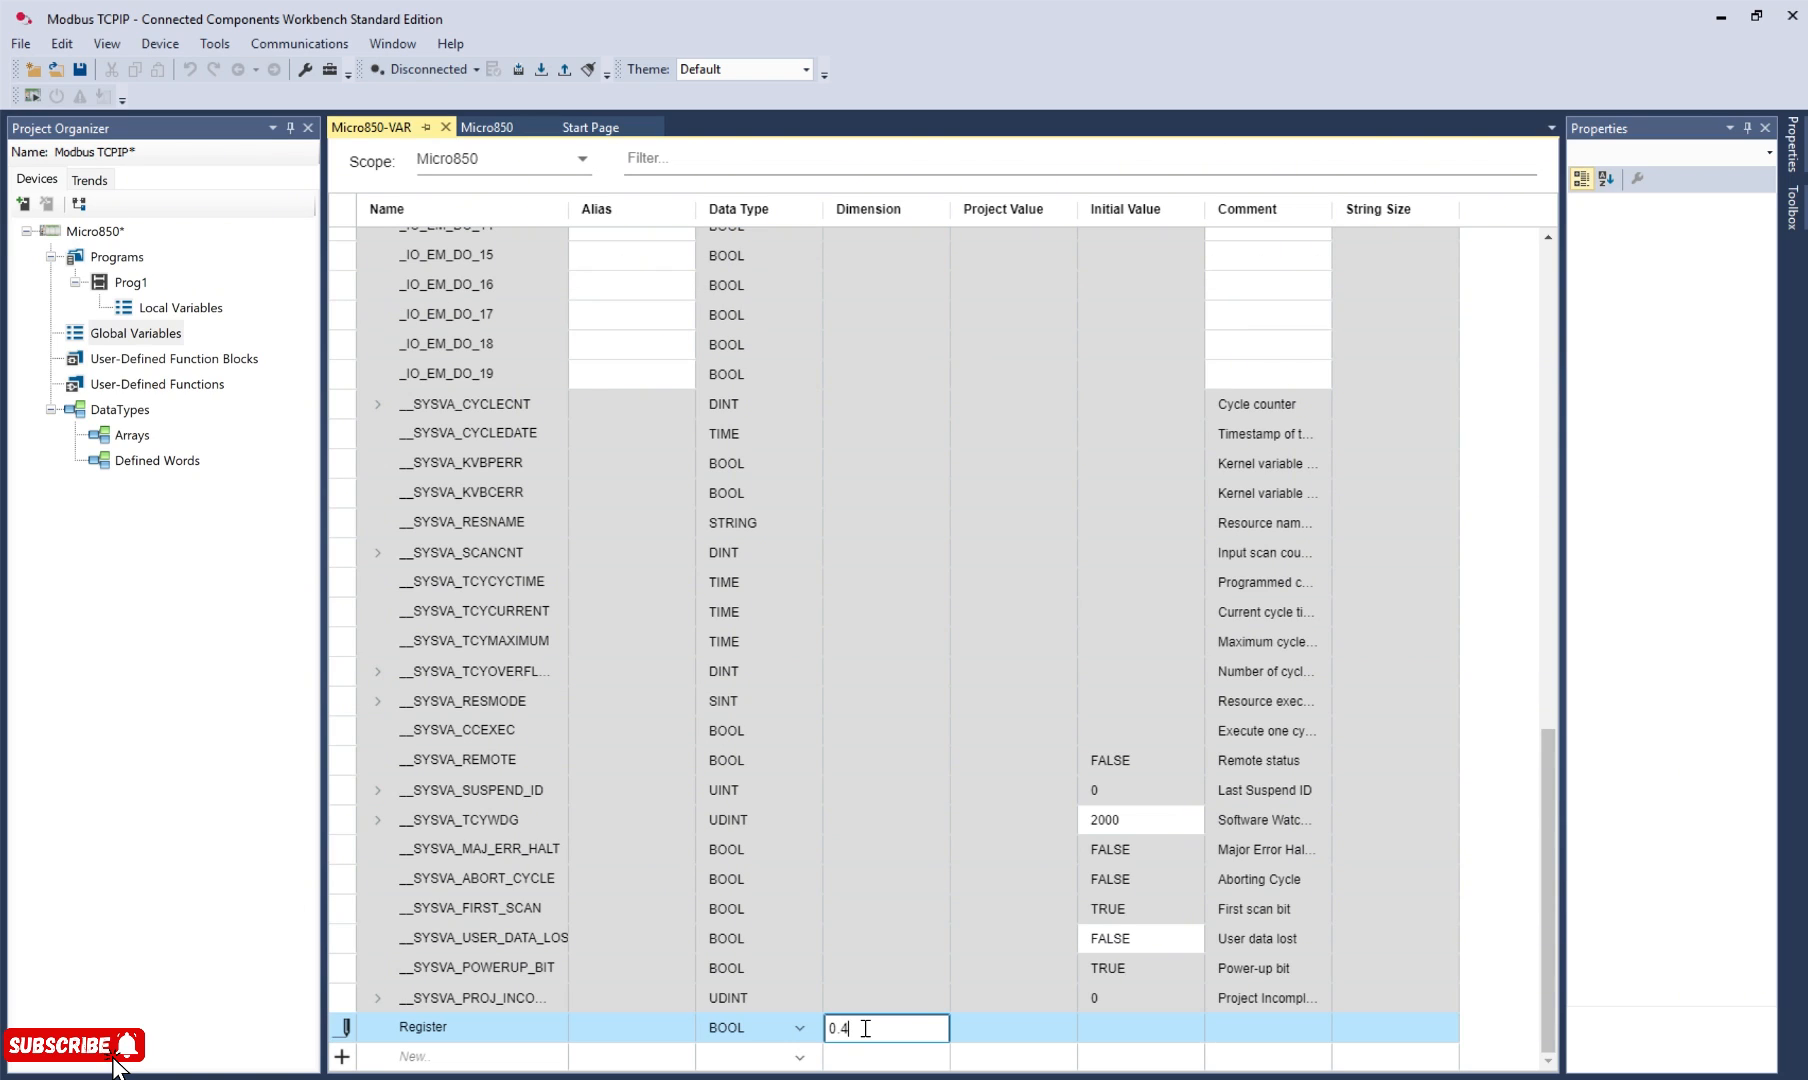
{"action": "key", "text": "Return"}
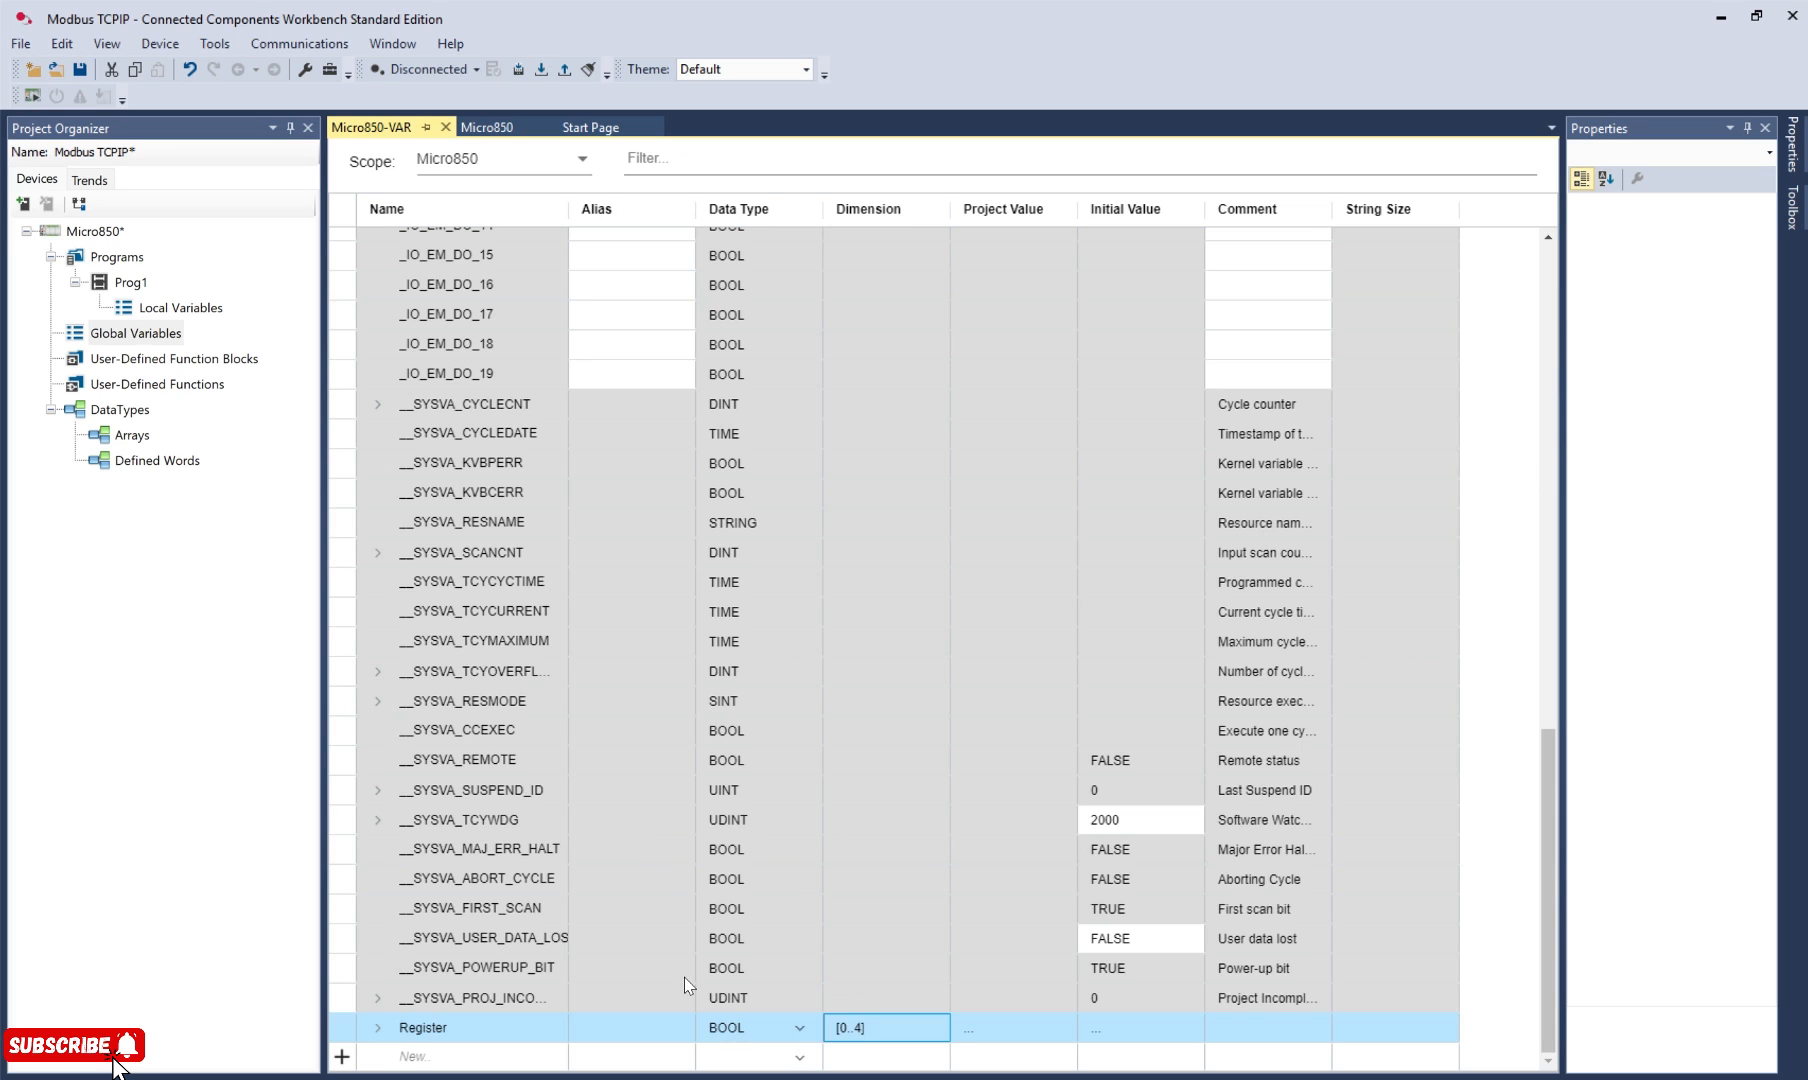
- Add a BOOL global variable named Input_1 below Register
{"action": "left_click", "coordinate": [440, 1056]}
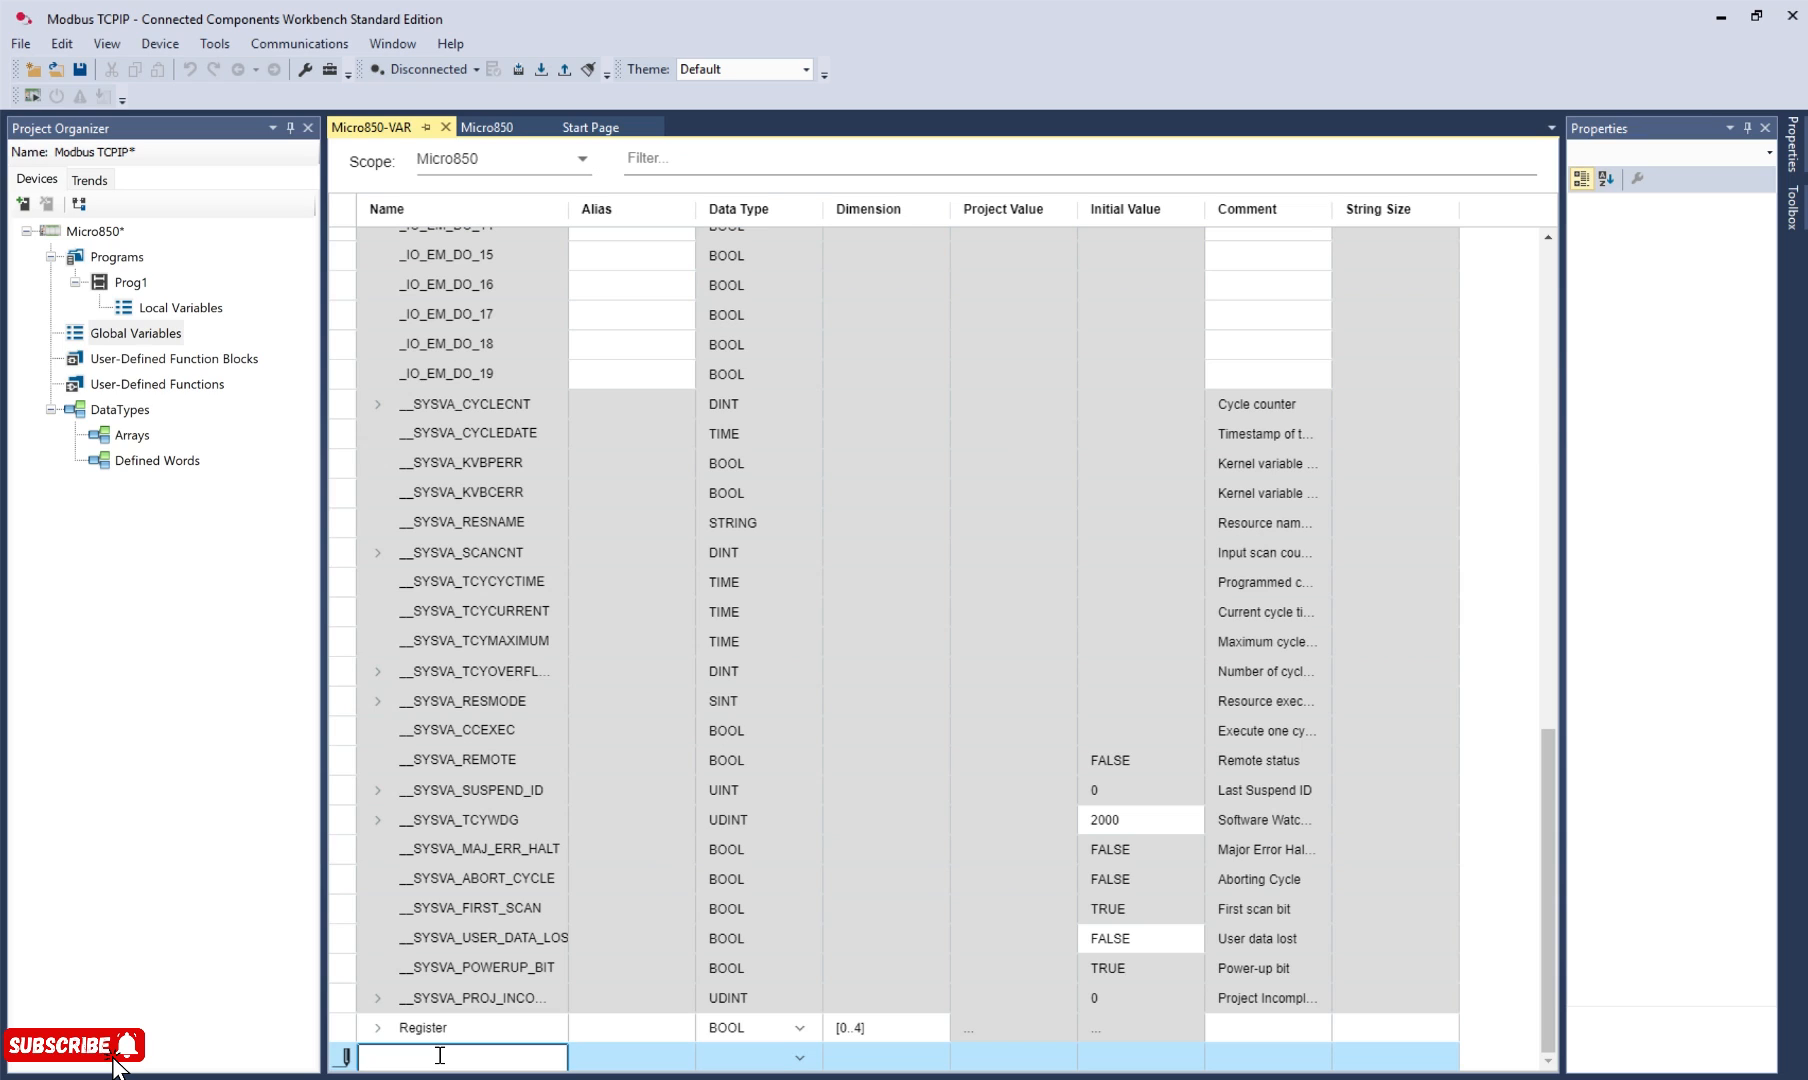
{"action": "type", "text": "Input1"}
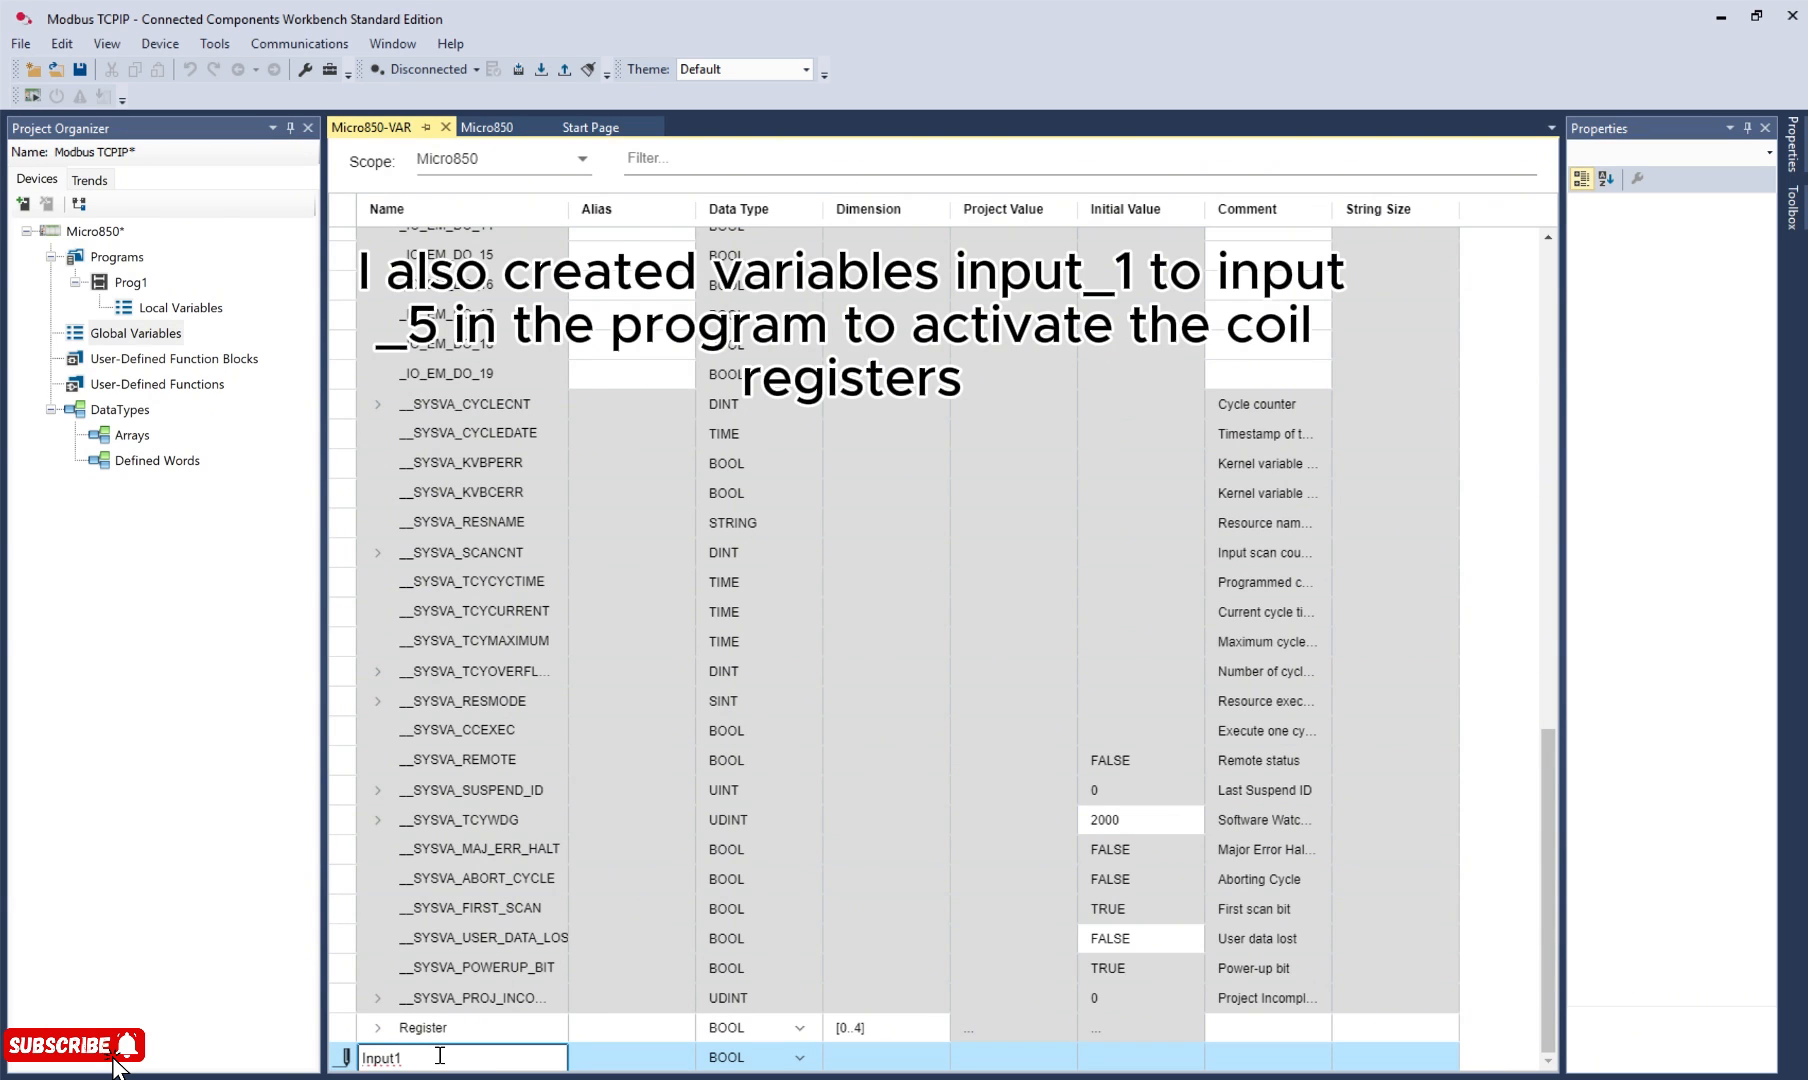
{"action": "key", "text": "BackSpace"}
{"action": "type", "text": "_1"}
{"action": "left_click_drag", "start_coordinate": [414, 1057], "coordinate": [363, 1057]}
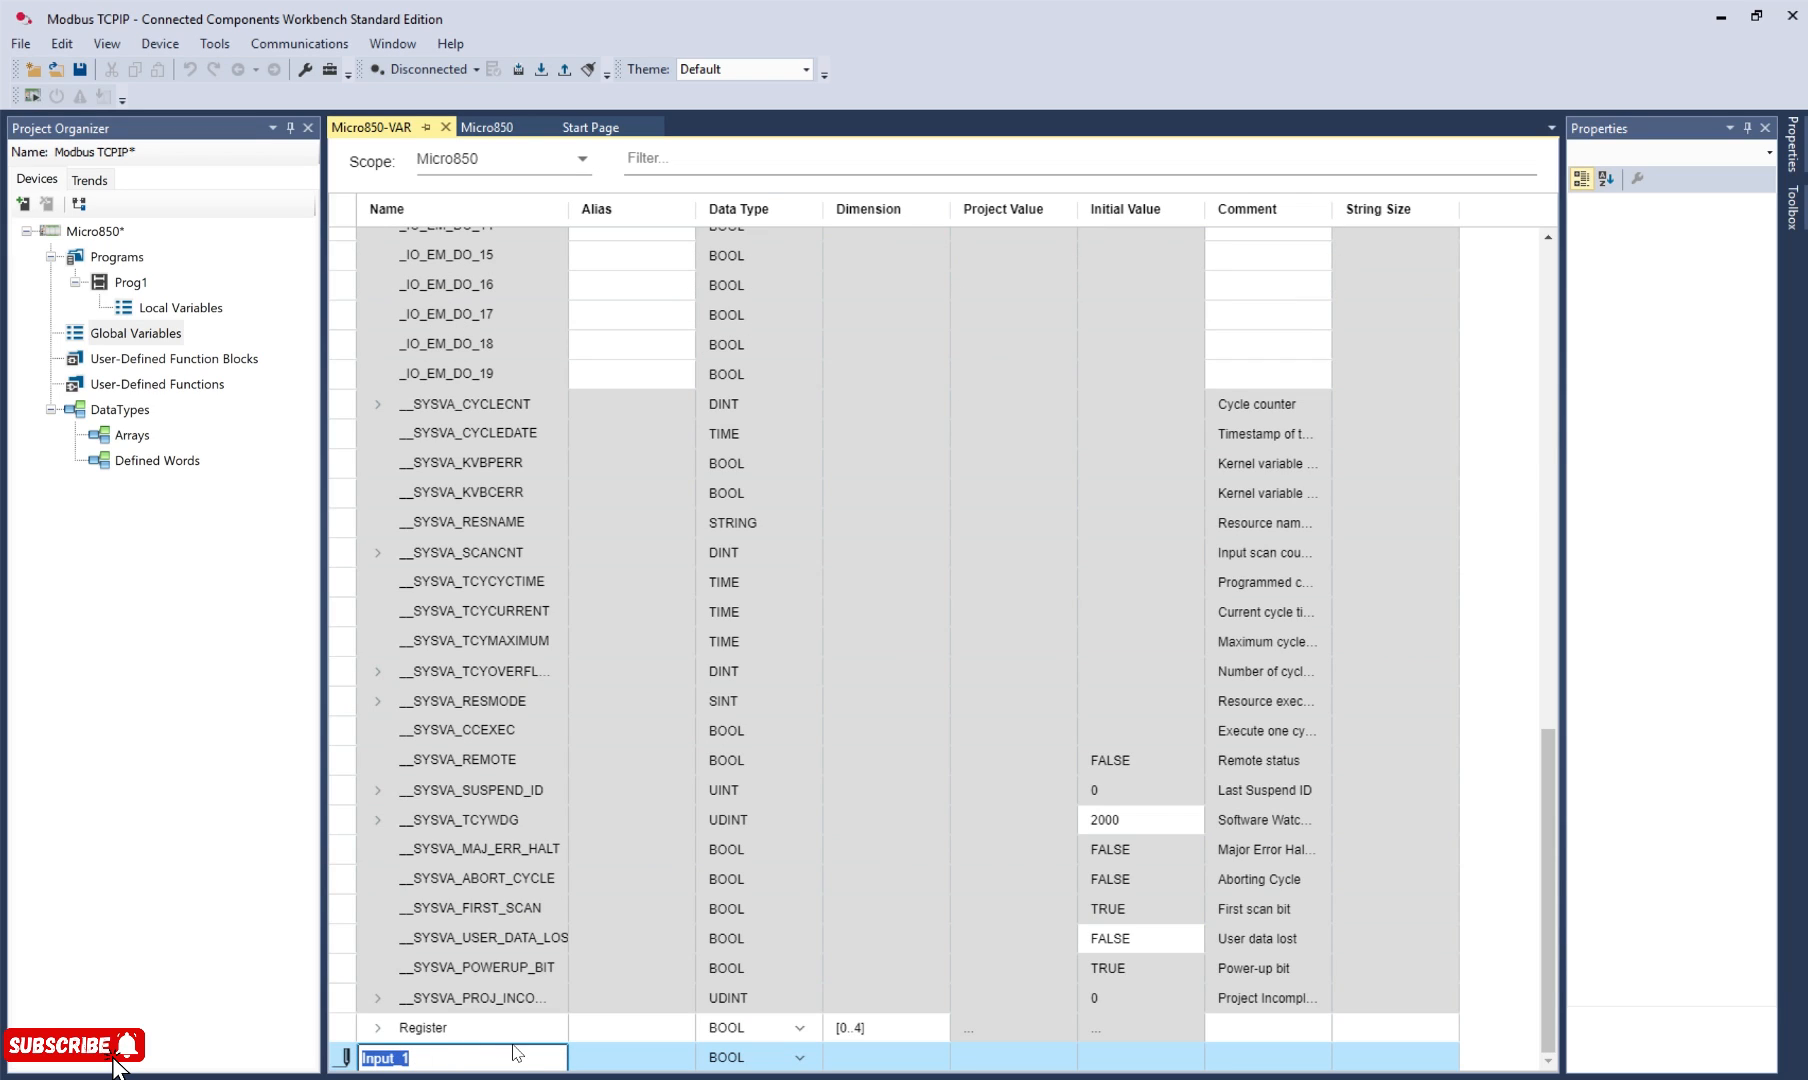
{"action": "key", "text": "Return"}
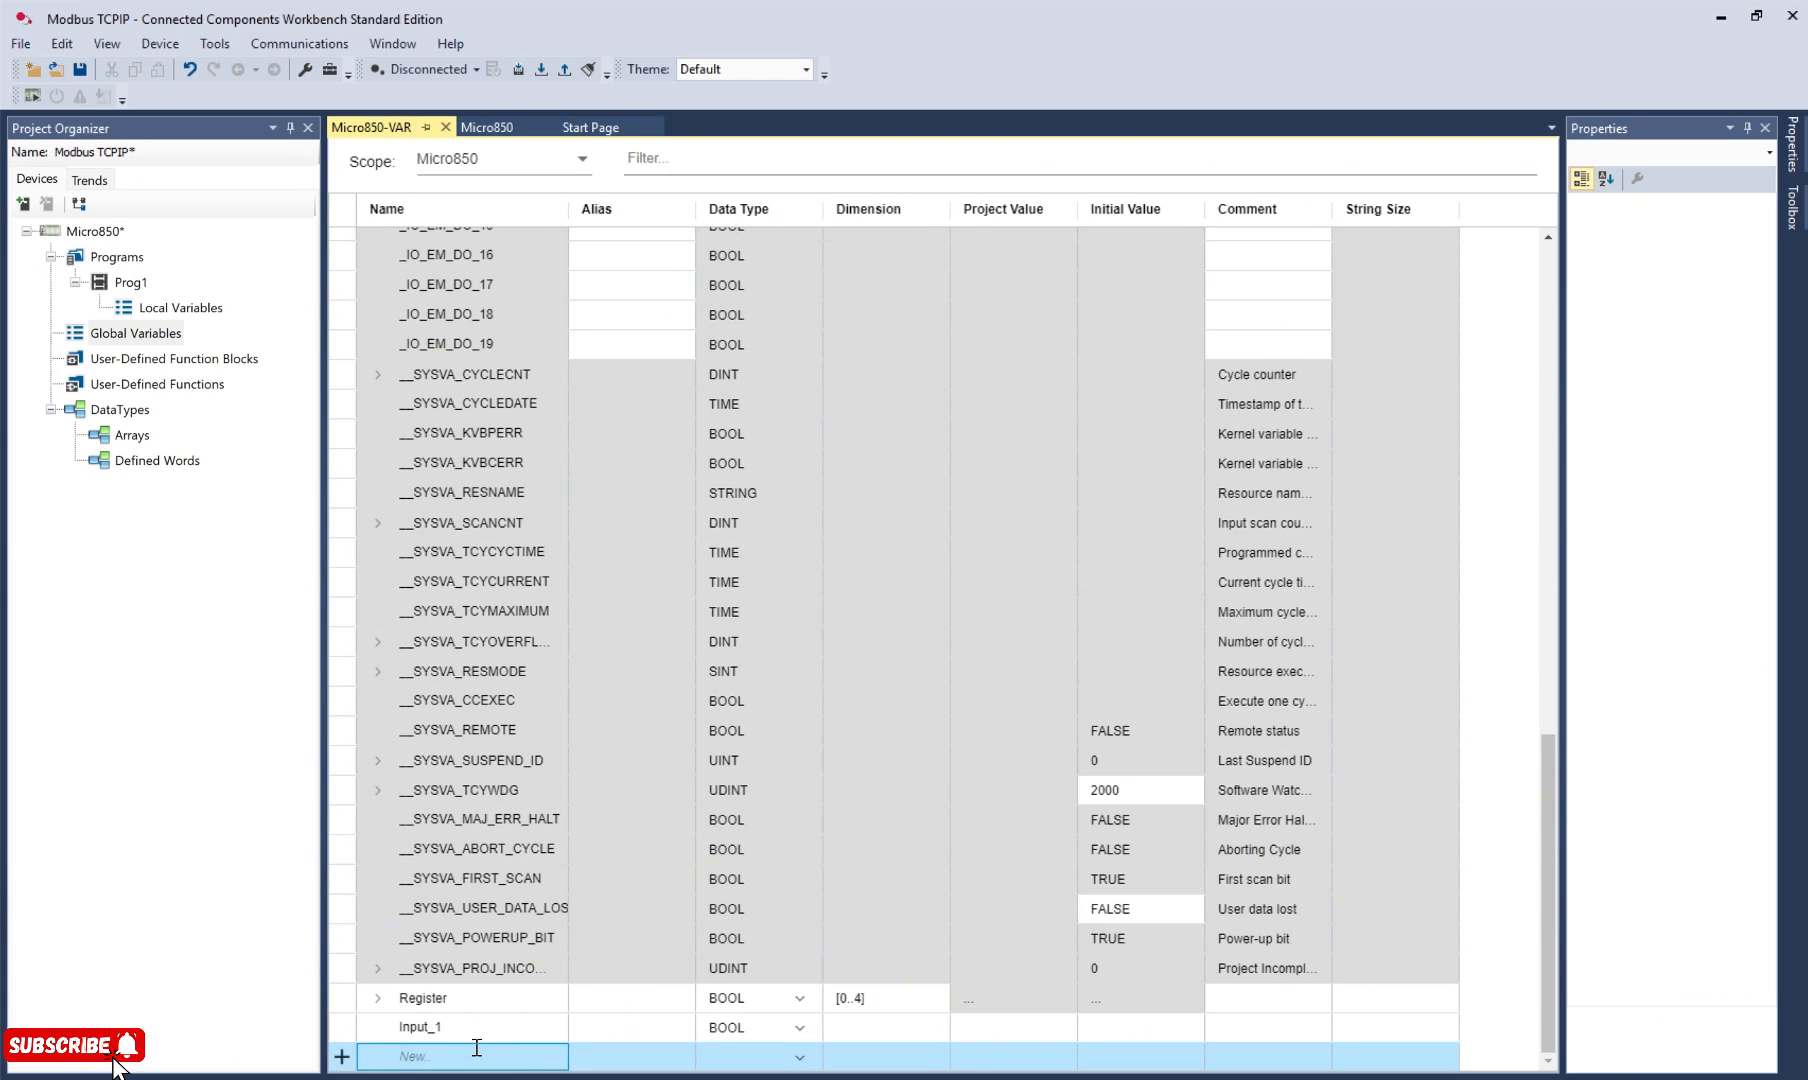
- Add two more BOOL global variables named Input_2 and Input_3
{"action": "type", "text": "Input_1"}
{"action": "key", "text": "BackSpace"}
{"action": "type", "text": "2"}
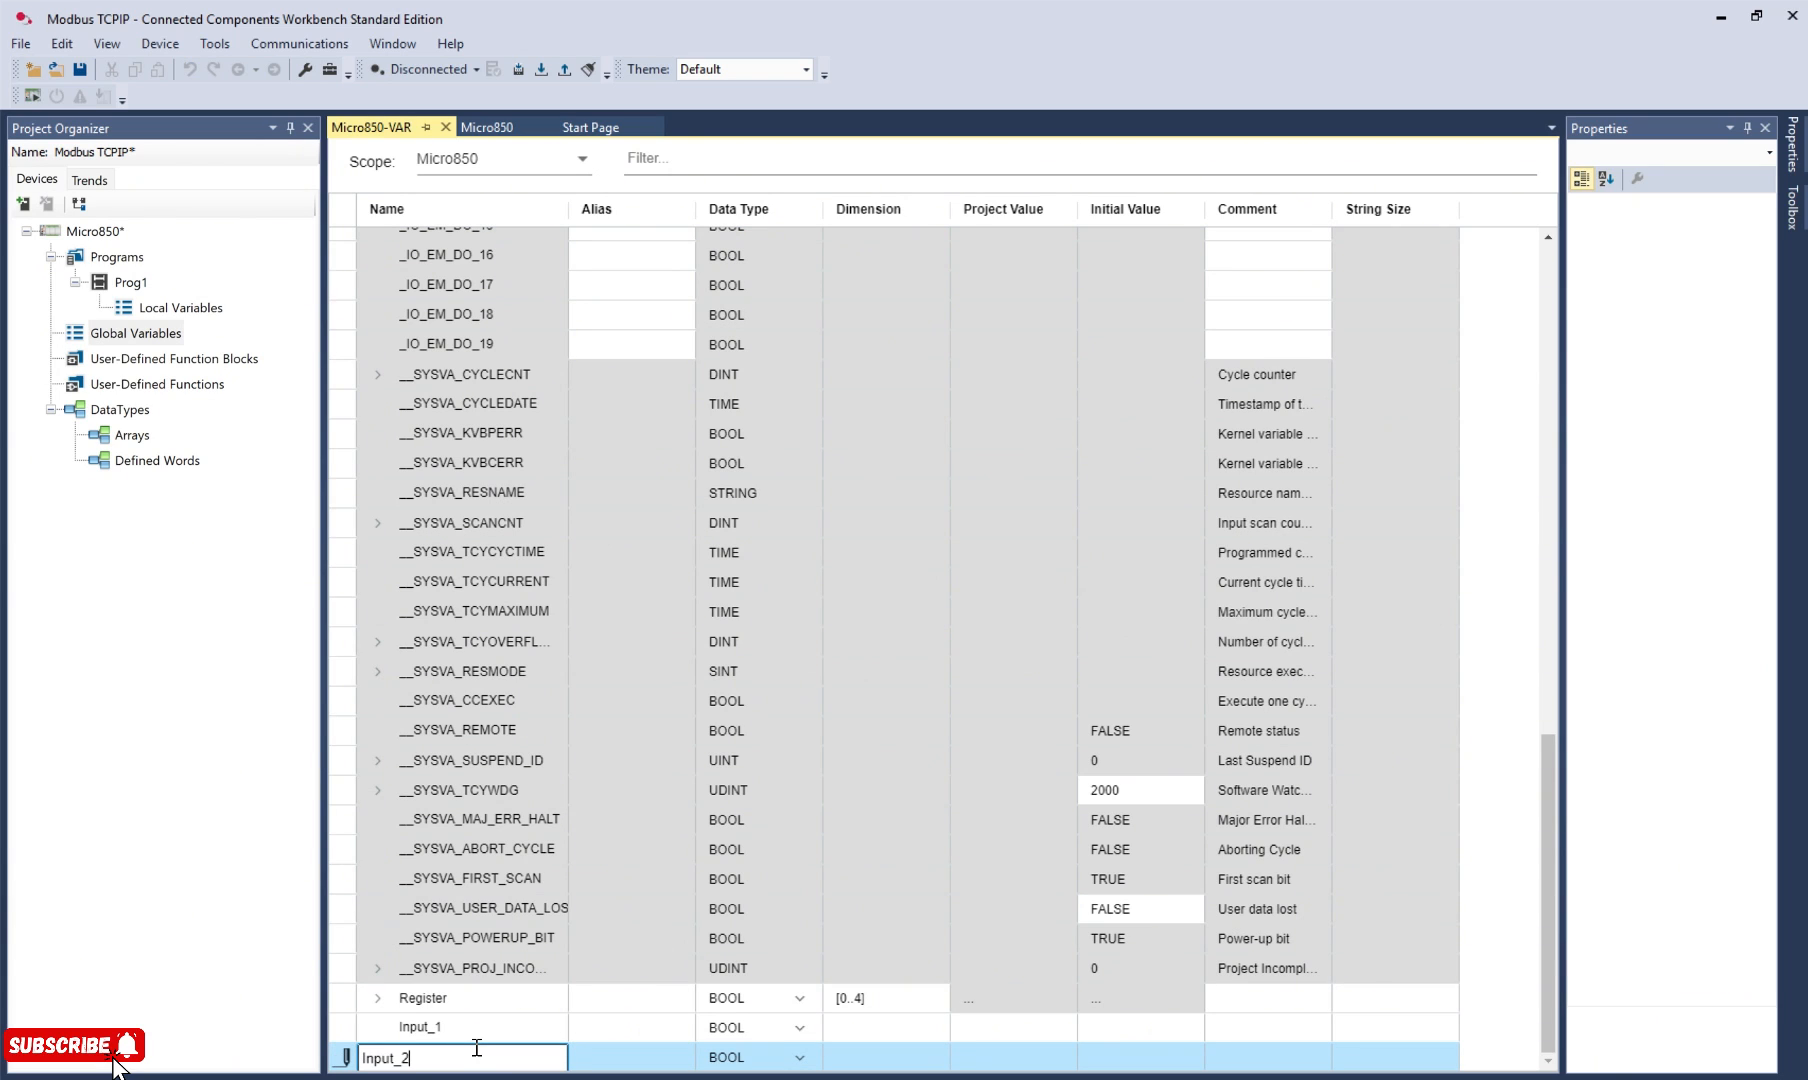
{"action": "key", "text": "Return"}
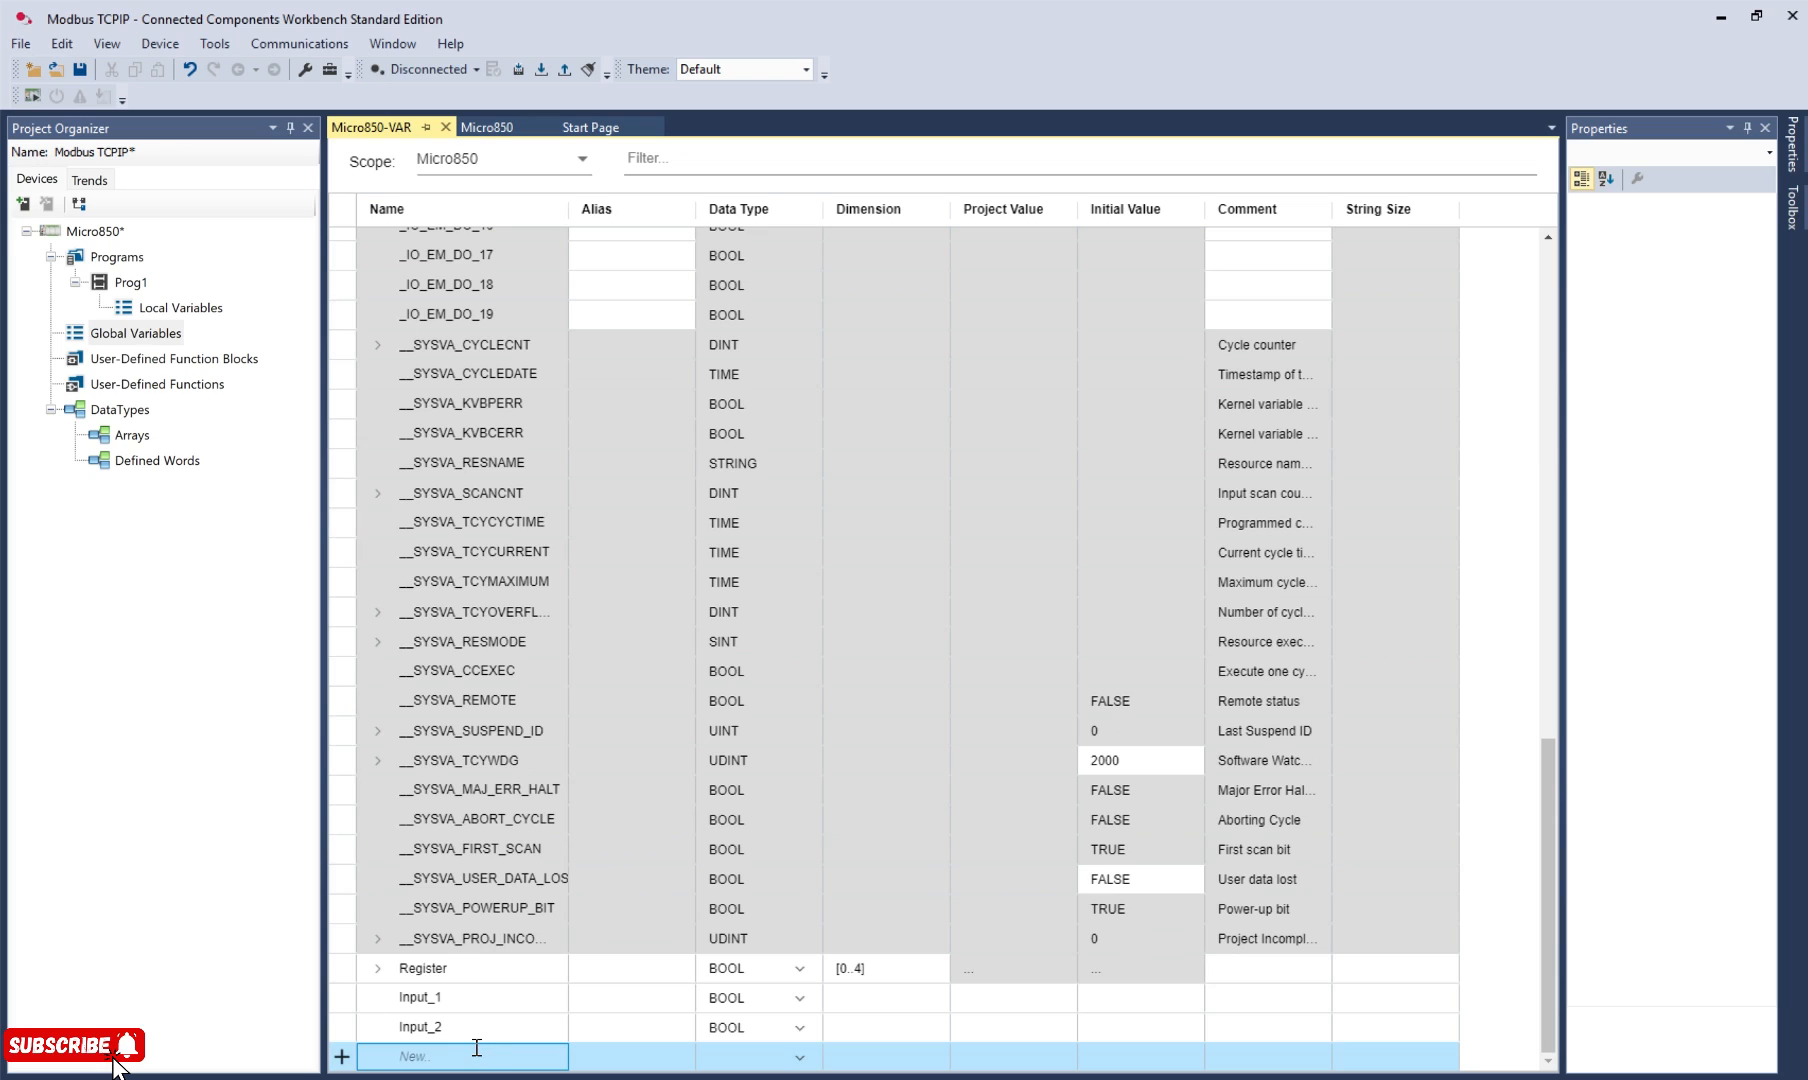
{"action": "type", "text": "Input_"}
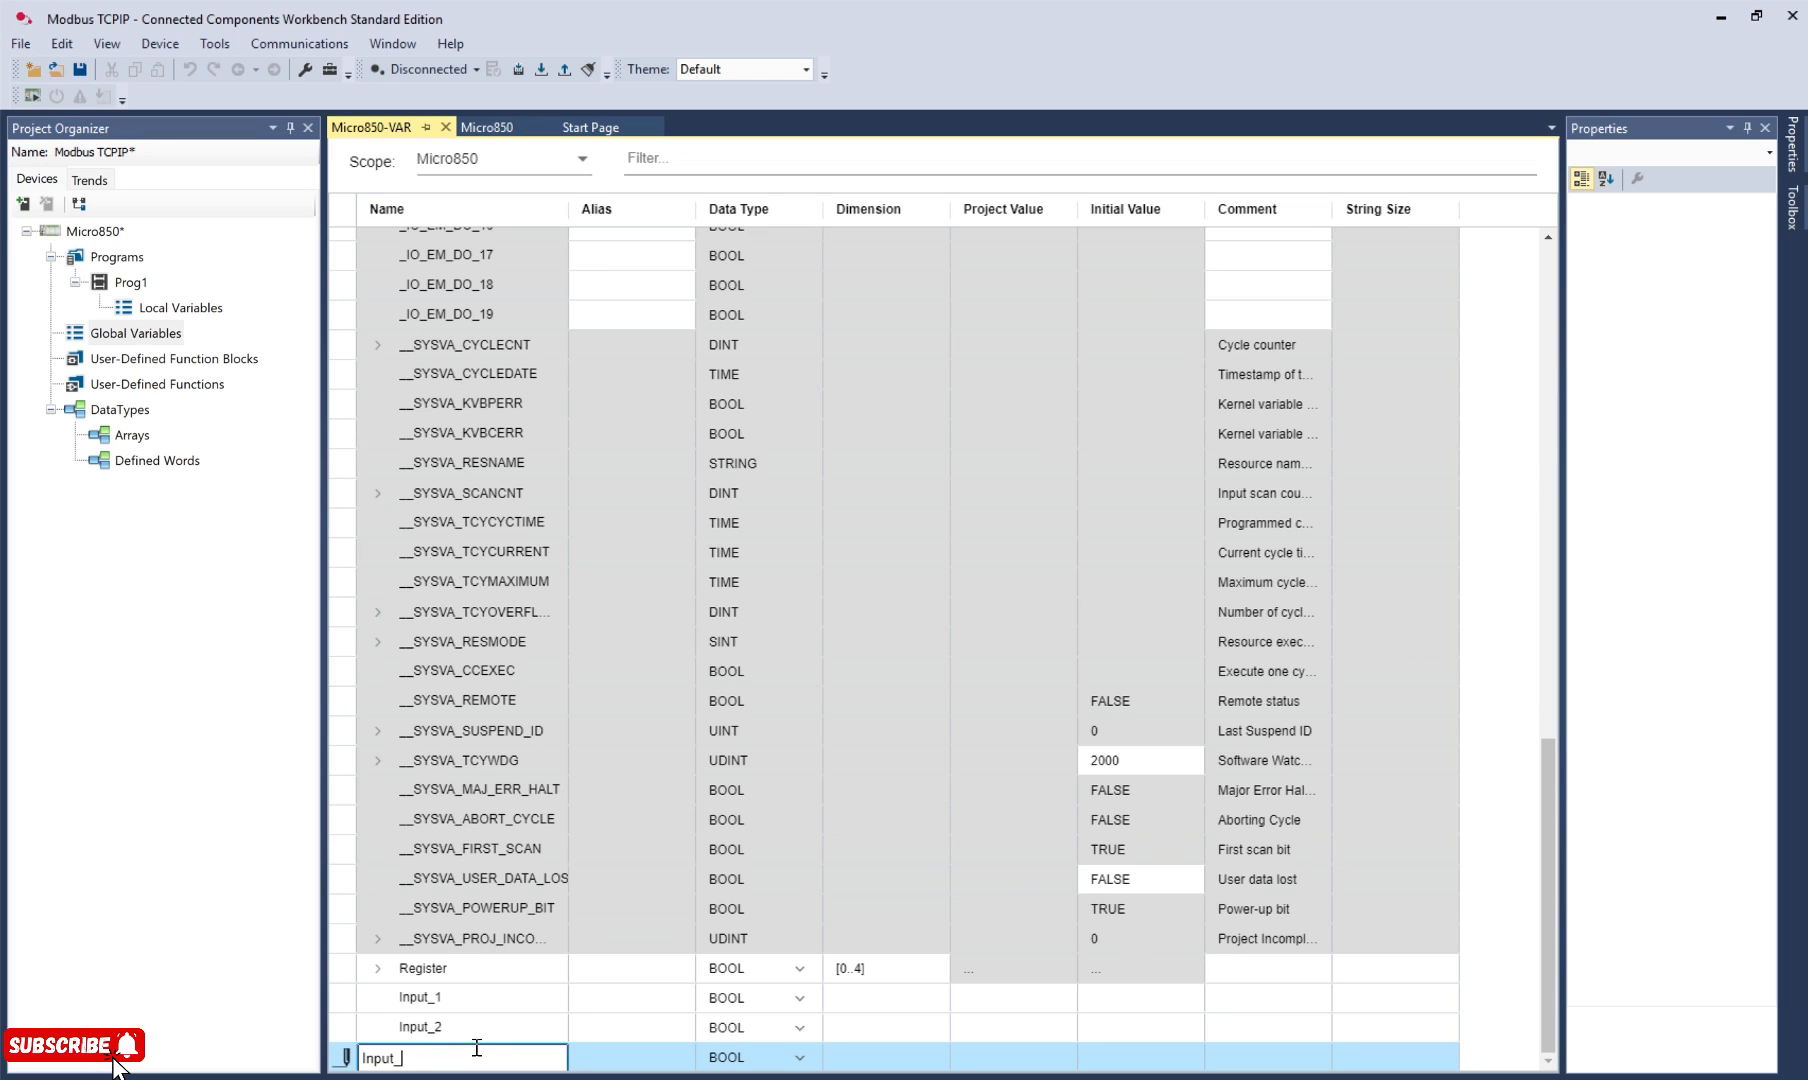
{"action": "type", "text": "3"}
{"action": "key", "text": "Return"}
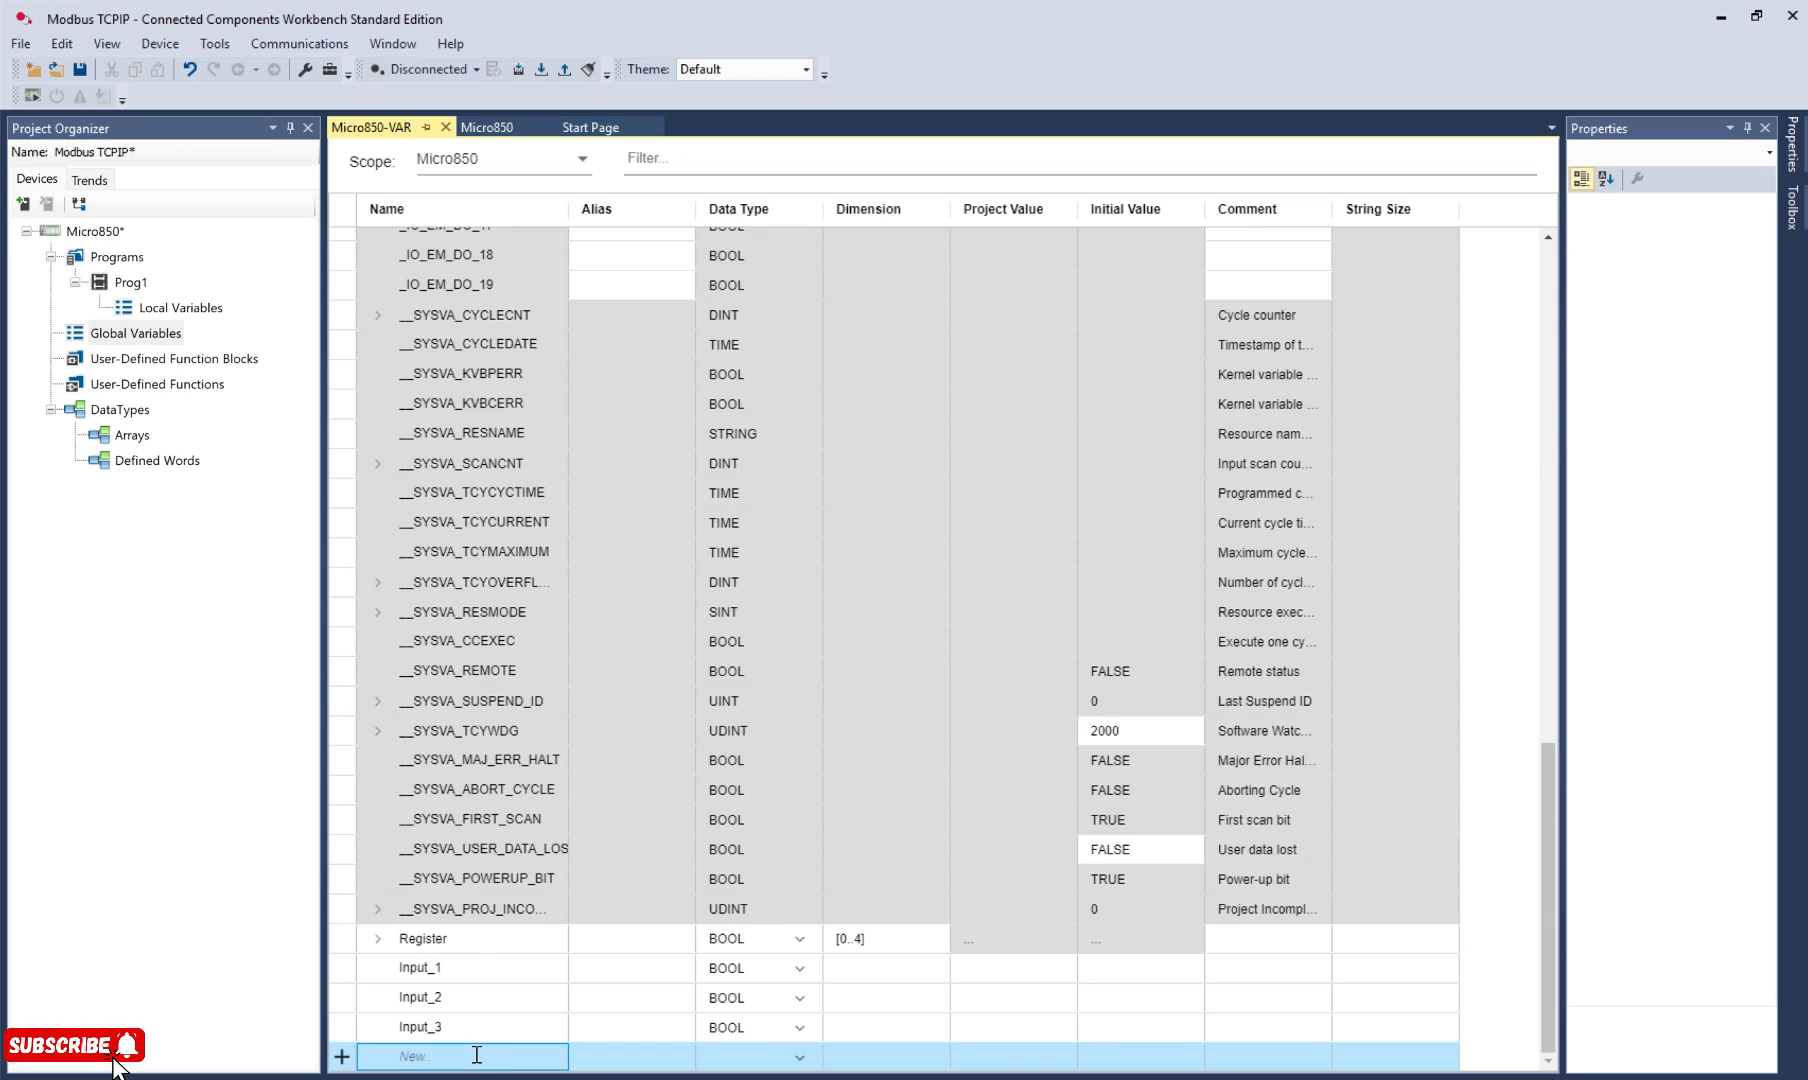
- Add two BOOL global variables named Input_4 and Input_5 below Input_3
{"action": "left_click", "coordinate": [480, 1058]}
{"action": "type", "text": "Input_1"}
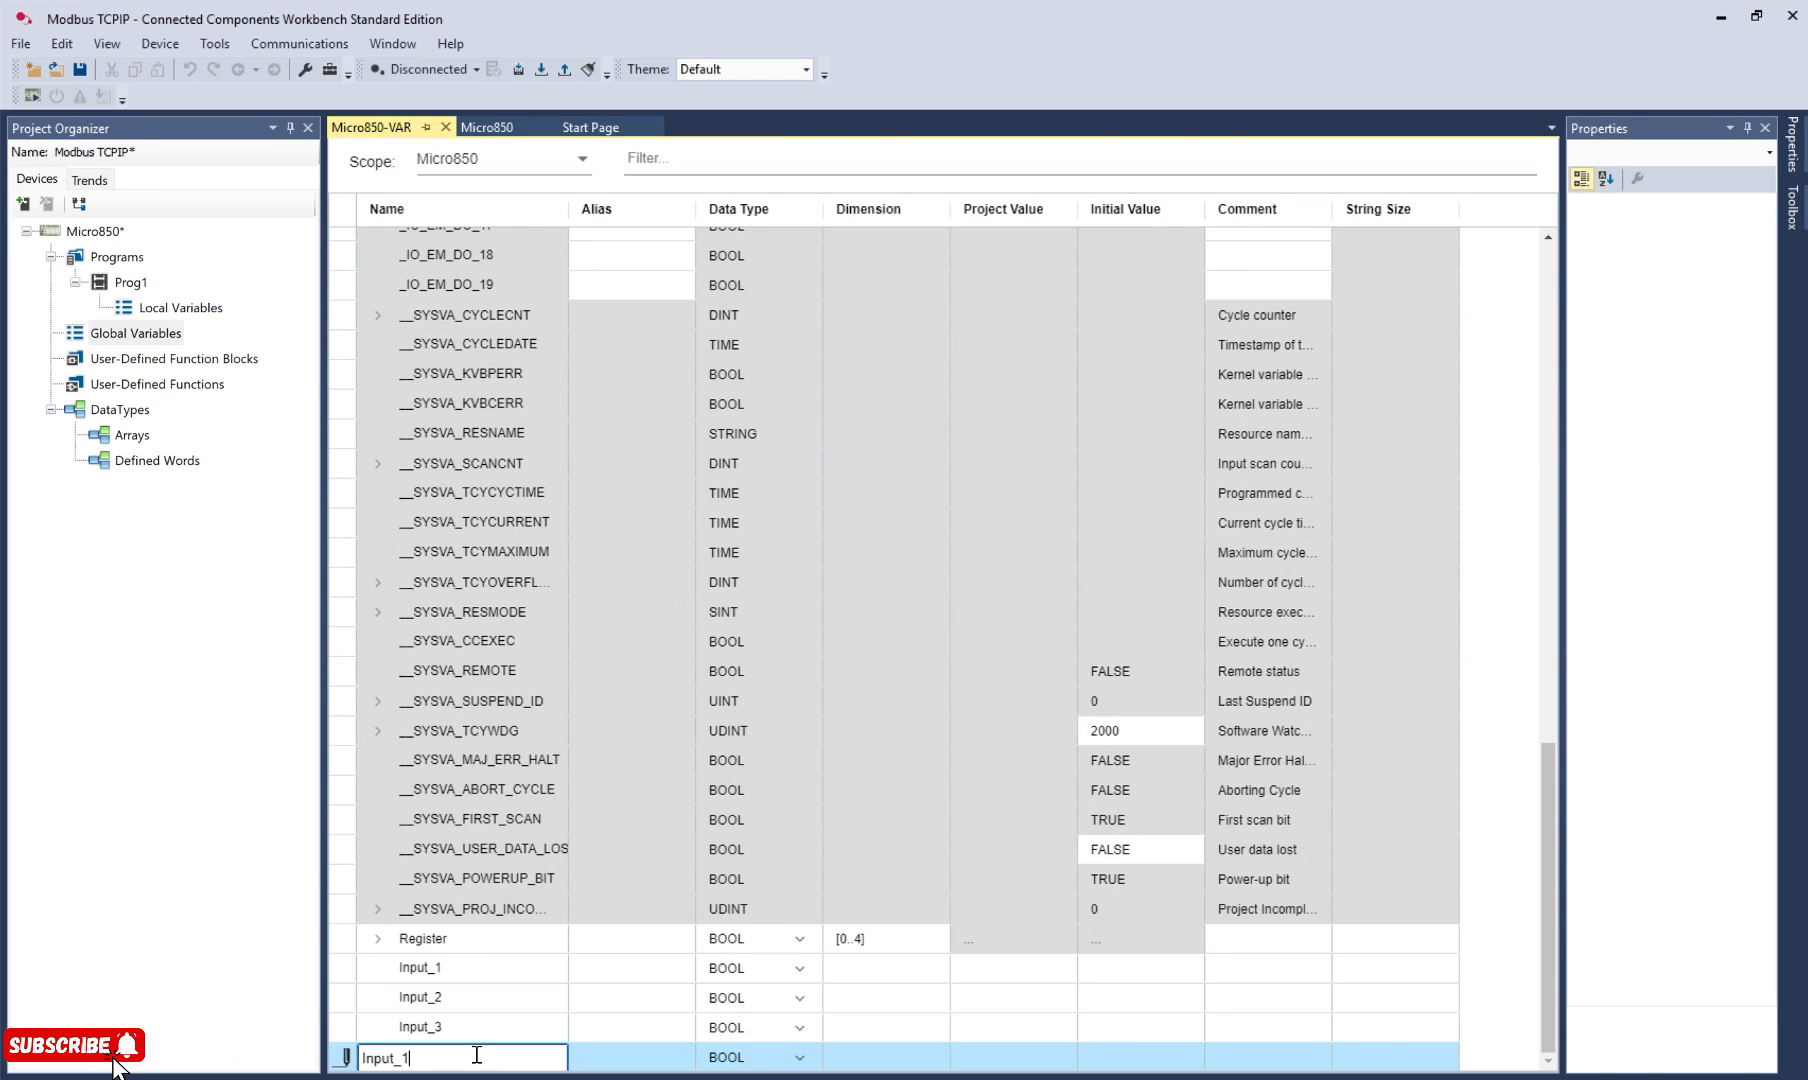
{"action": "key", "text": "BackSpace"}
{"action": "type", "text": "4"}
{"action": "key", "text": "Return"}
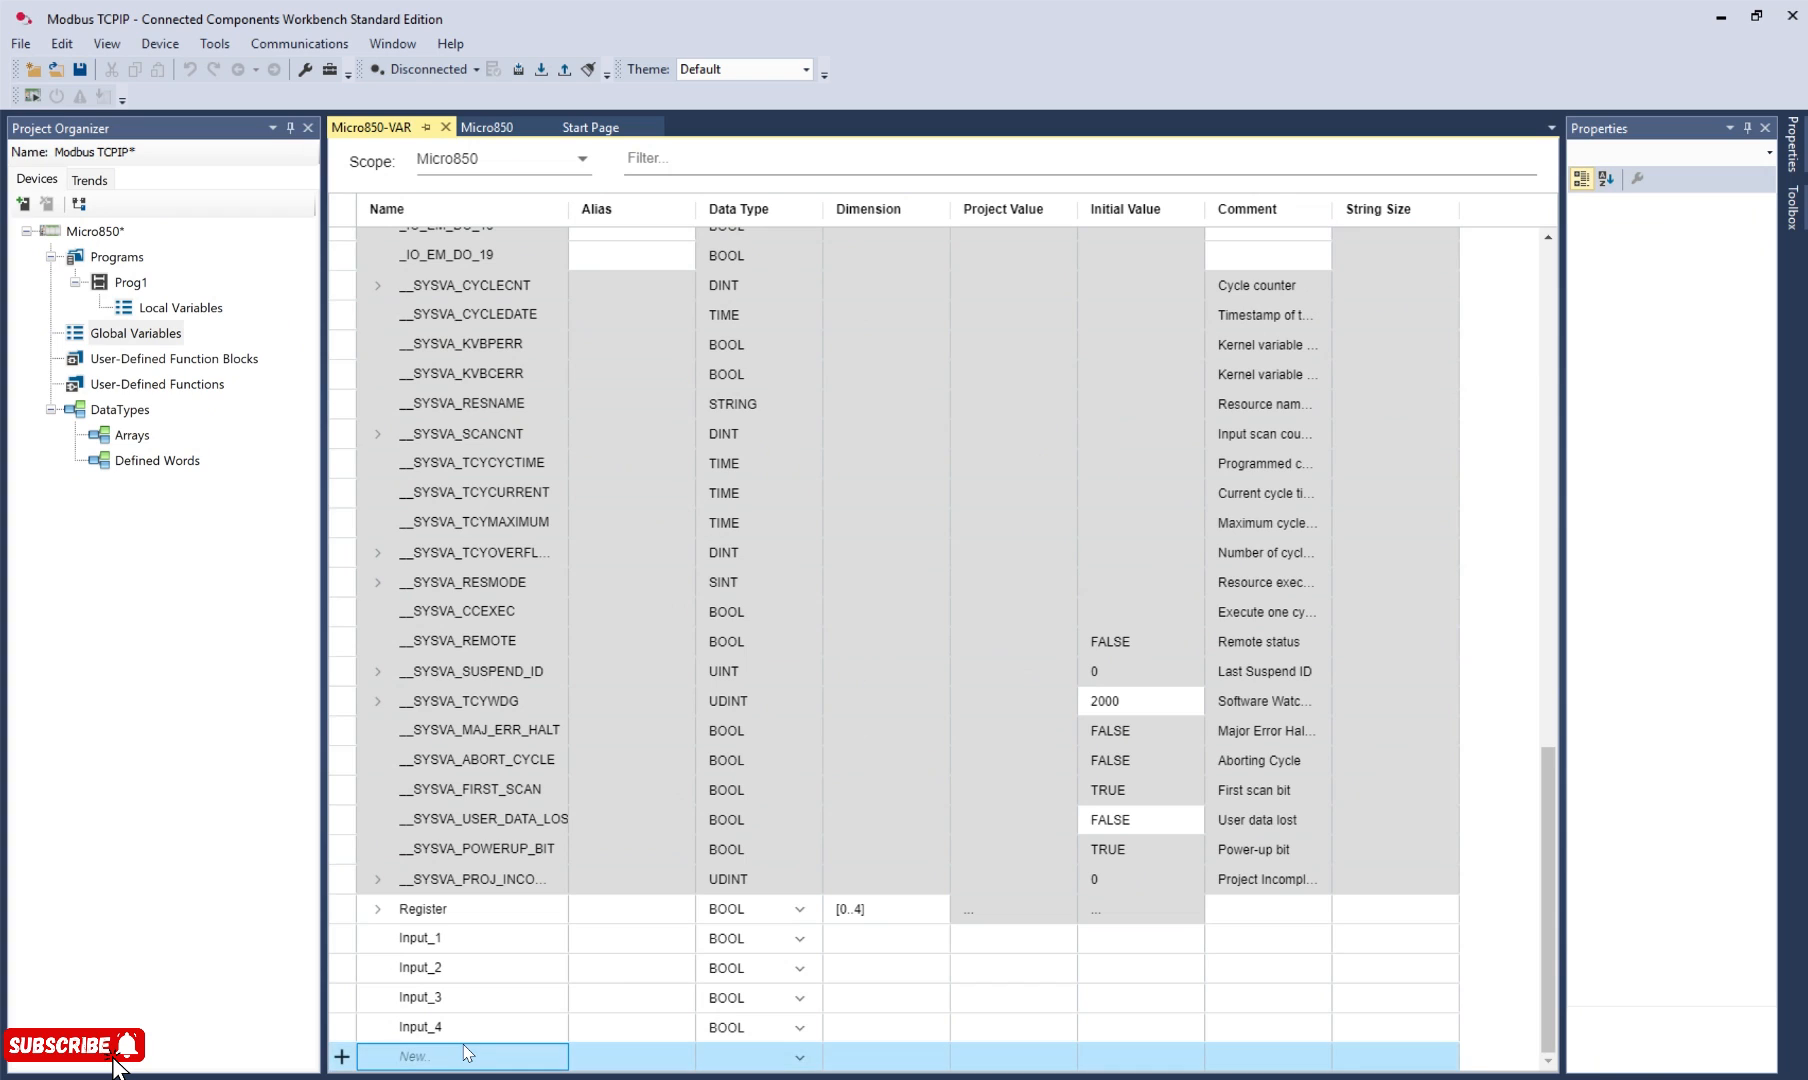
{"action": "left_click", "coordinate": [466, 1060]}
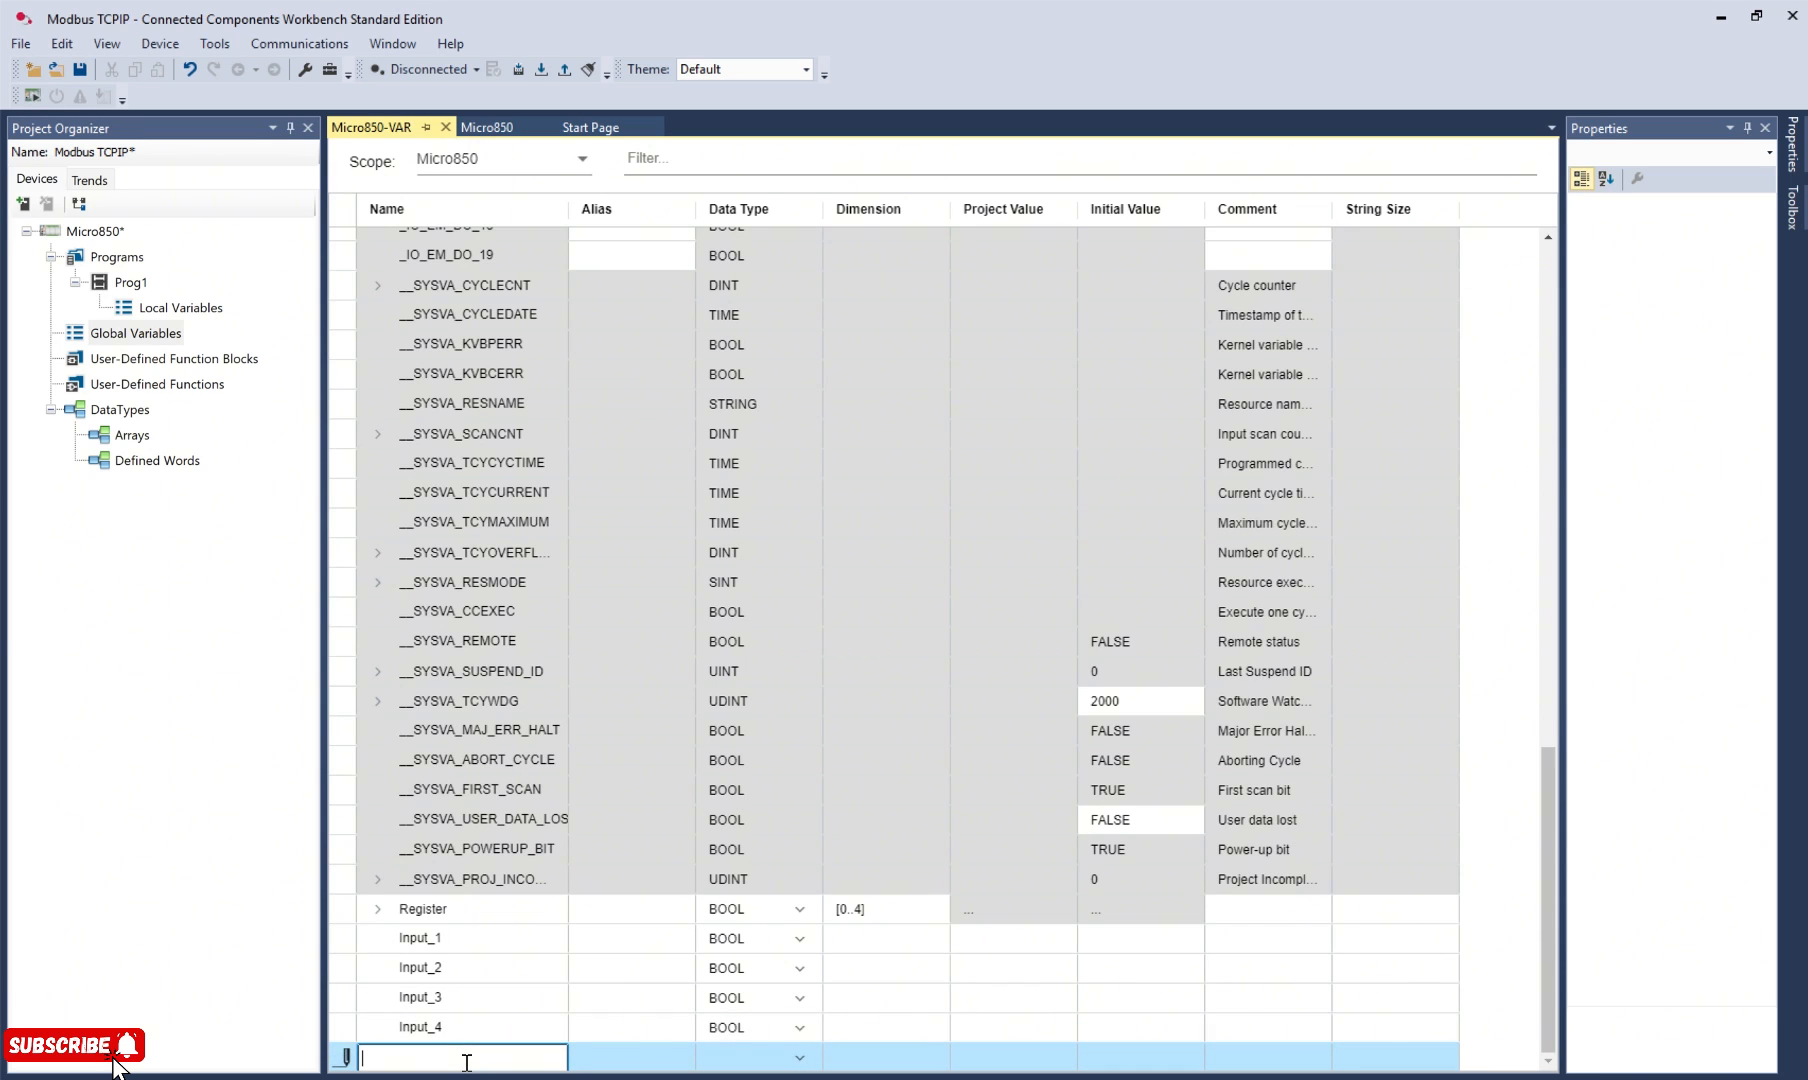
{"action": "type", "text": "Input_5"}
{"action": "key", "text": "Return"}
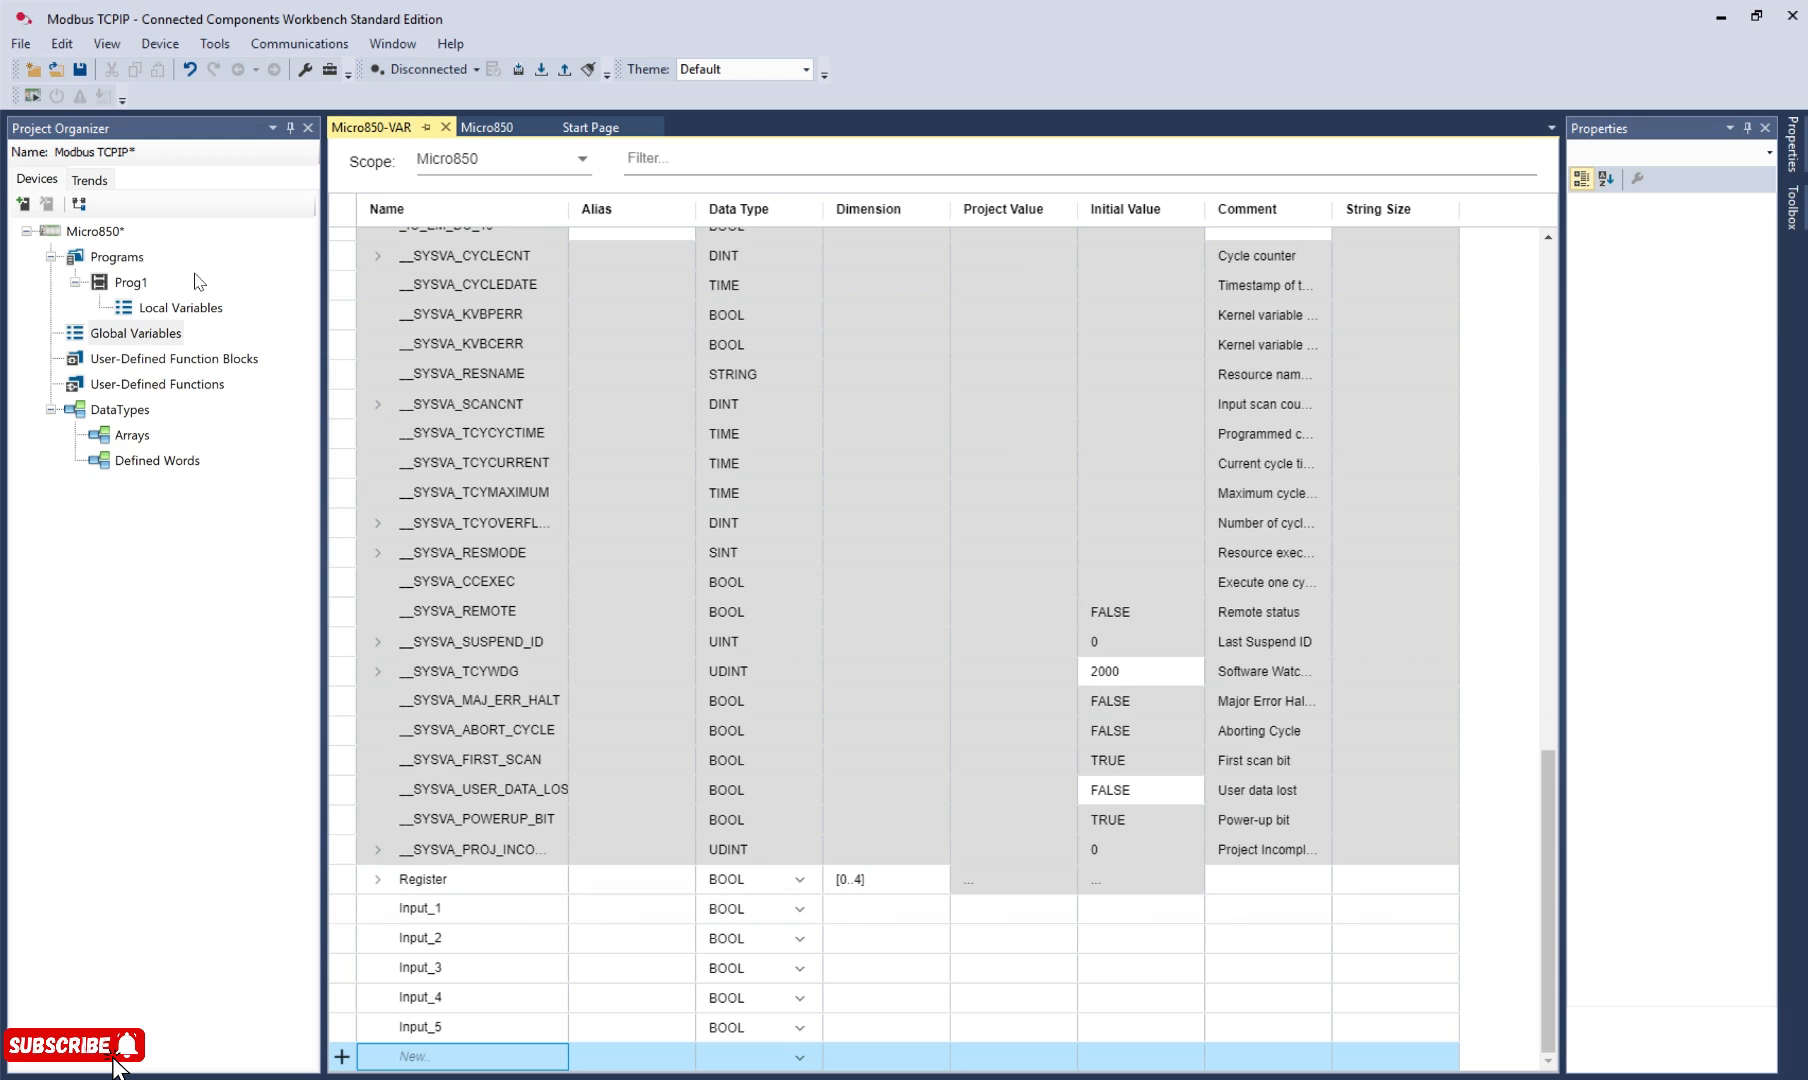
- Open the Prog1 ladder program and place a direct contact and a coil on rung 1
{"action": "left_click", "coordinate": [125, 288]}
{"action": "left_click", "coordinate": [125, 286]}
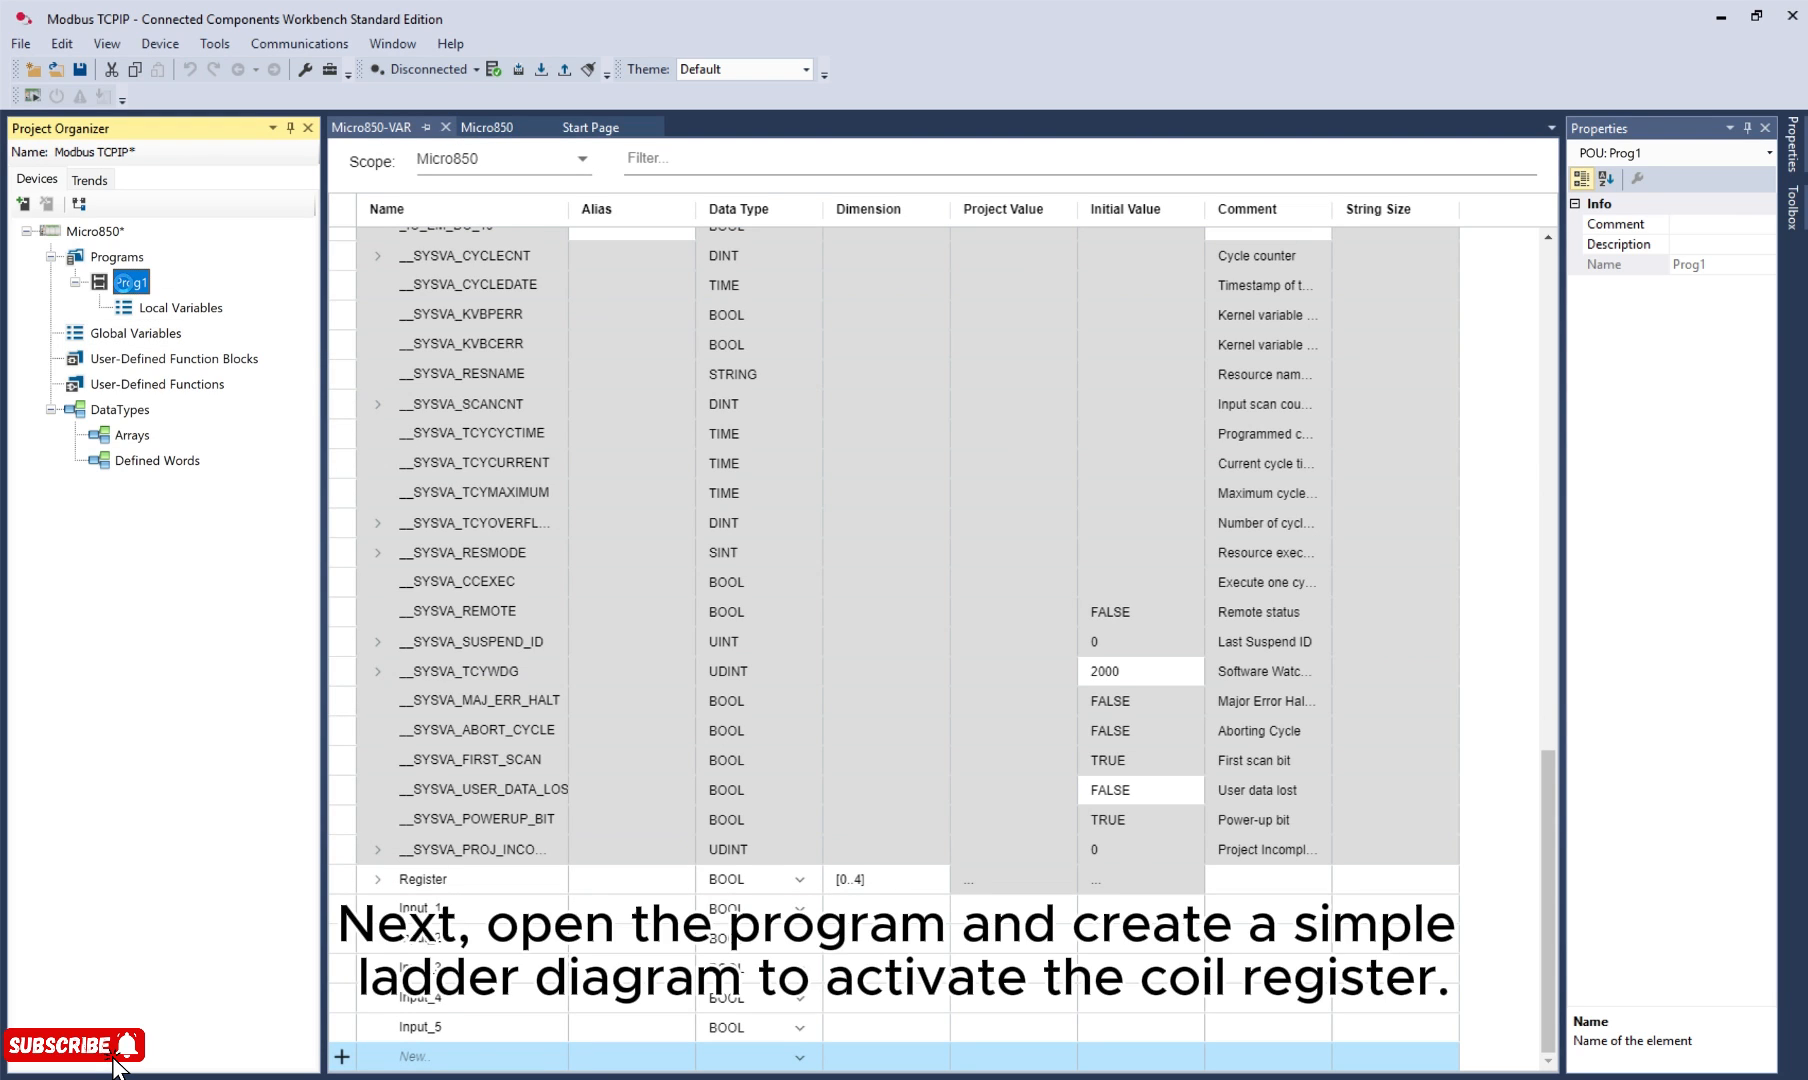
{"action": "double_click", "coordinate": [128, 284]}
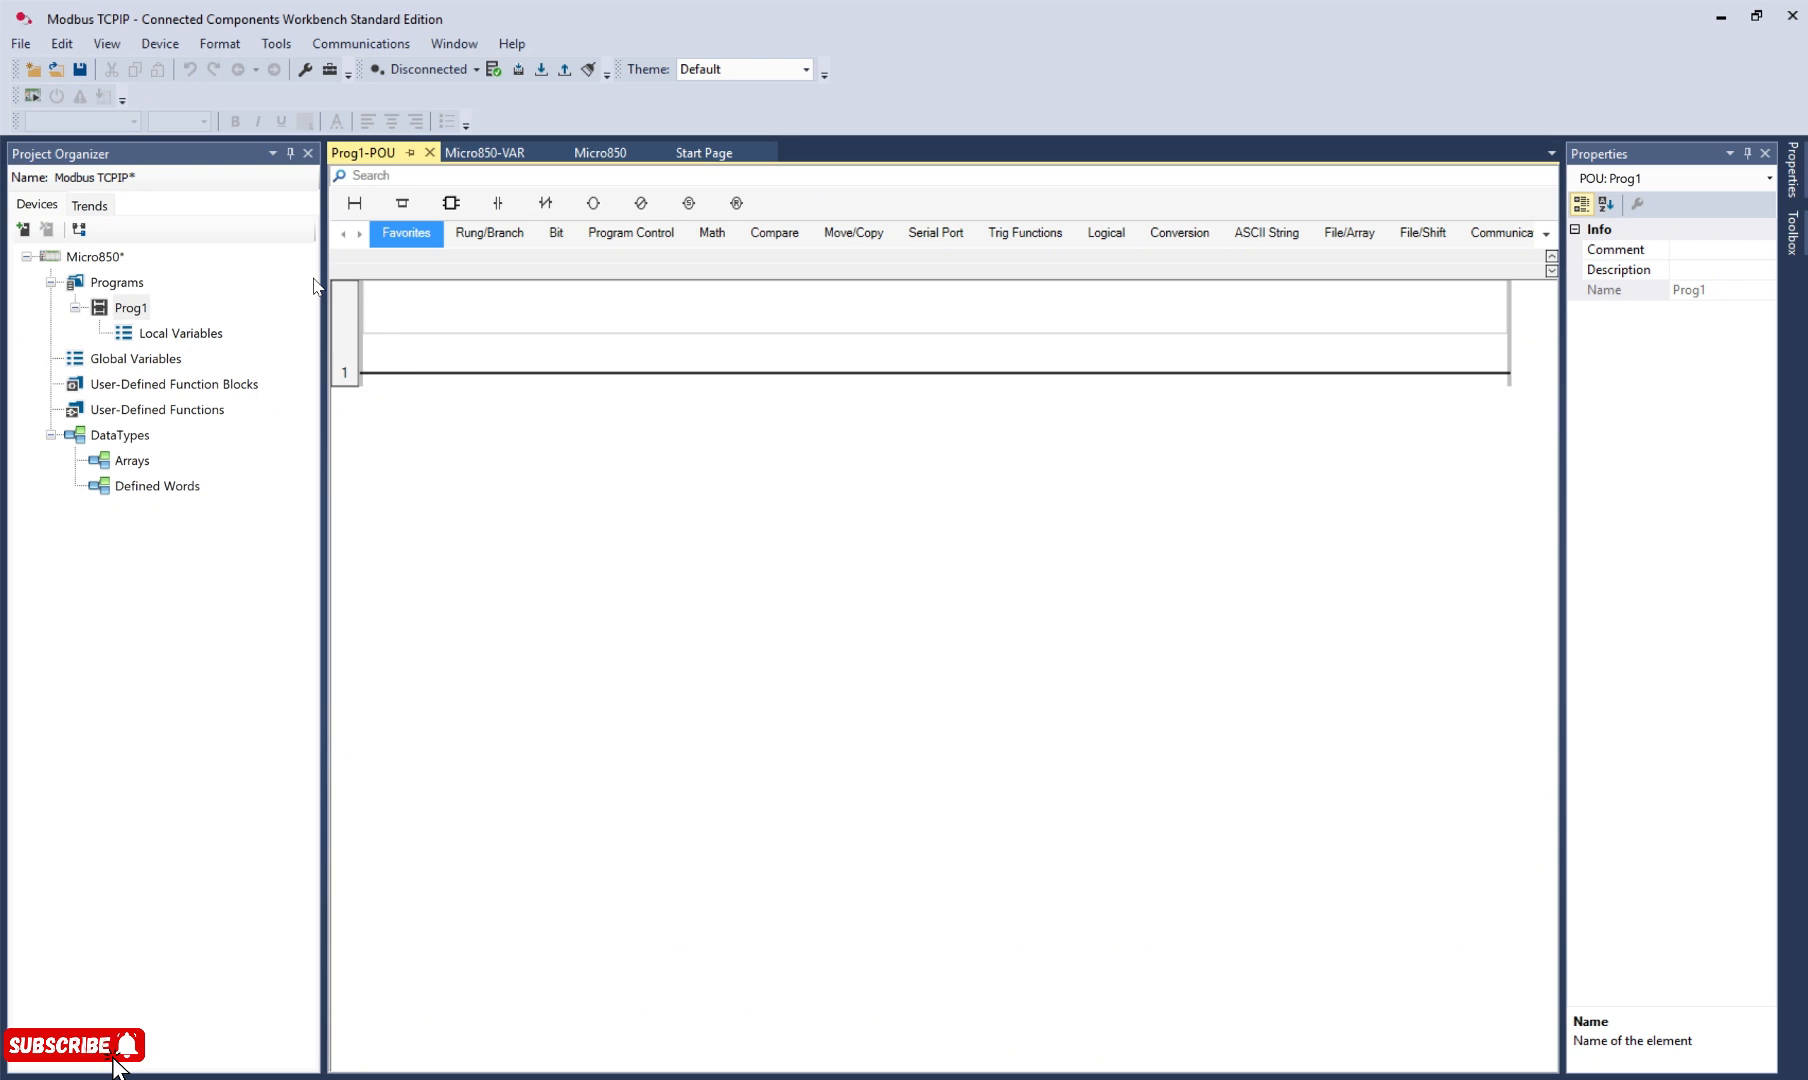
{"action": "left_click_drag", "start_coordinate": [498, 204], "coordinate": [408, 351]}
{"action": "left_click_drag", "start_coordinate": [593, 203], "coordinate": [576, 362]}
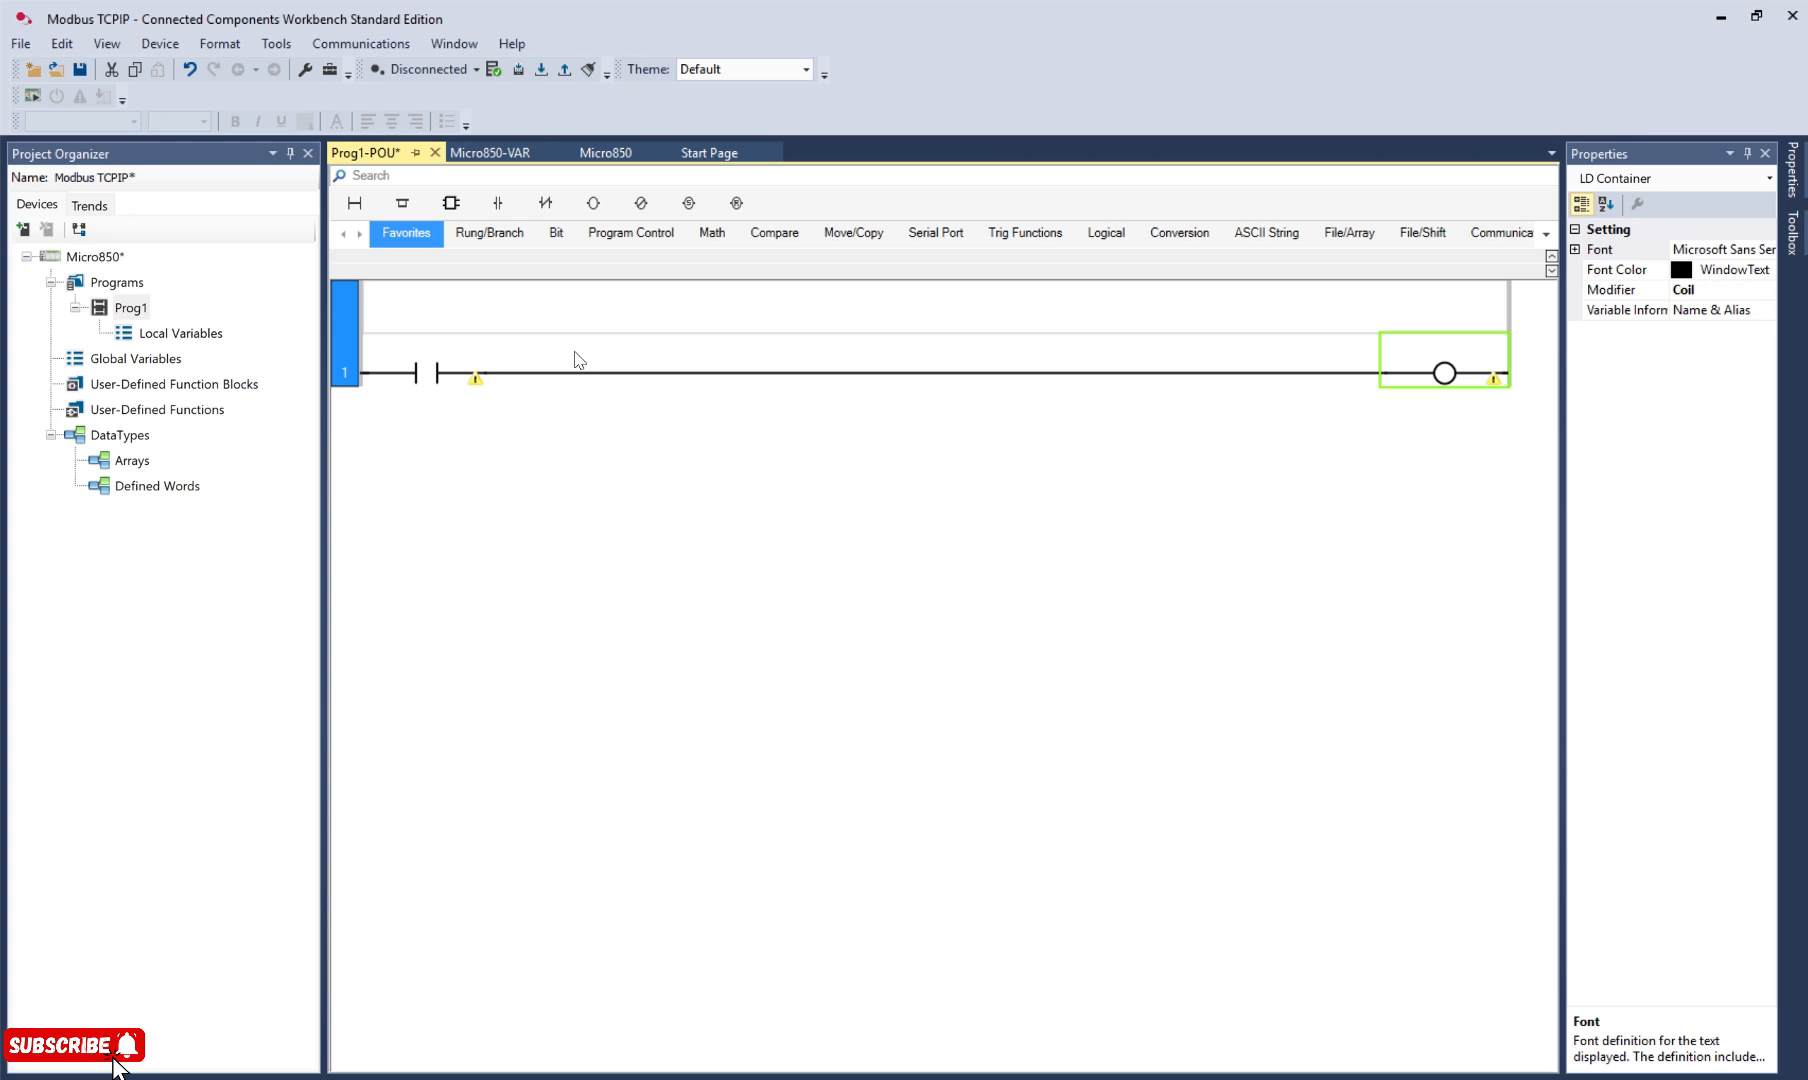
- Copy rung 1 and paste it four times below to make five contact-and-coil rungs
{"action": "right_click", "coordinate": [344, 340]}
{"action": "left_click", "coordinate": [400, 591]}
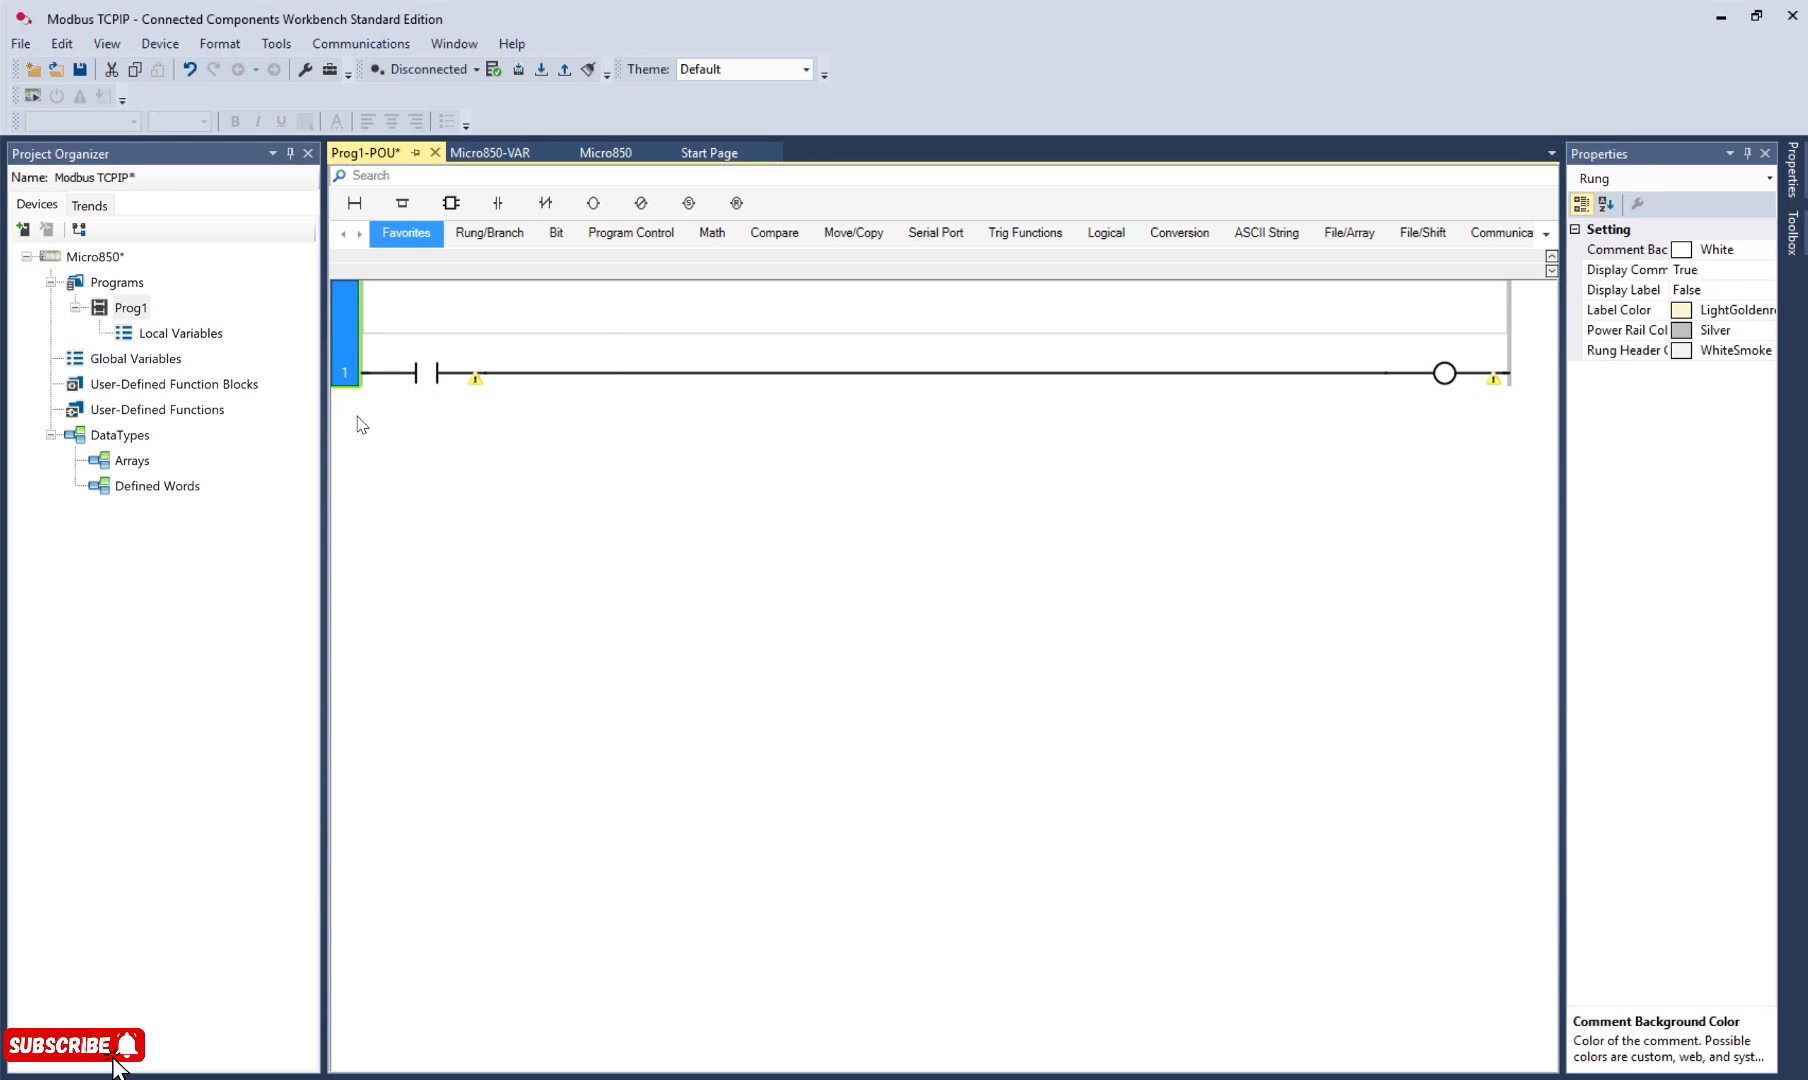
{"action": "right_click", "coordinate": [349, 372]}
{"action": "left_click", "coordinate": [405, 637]}
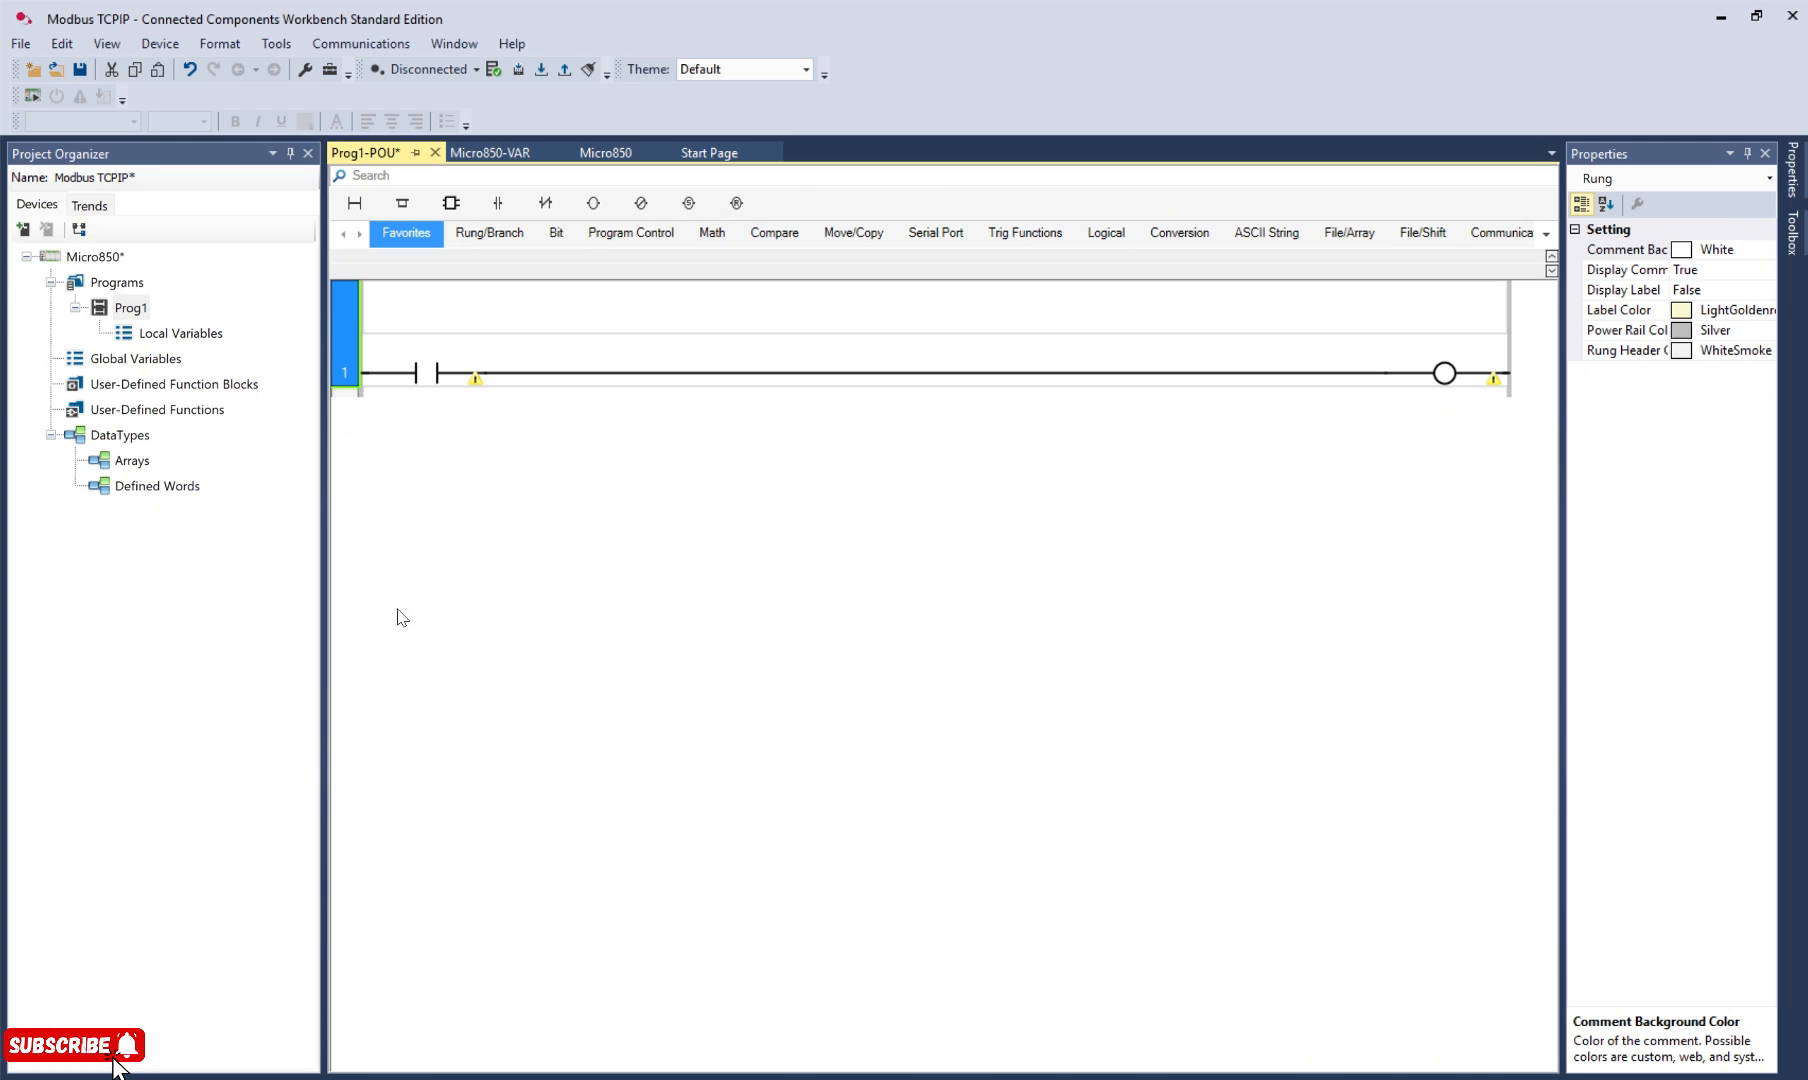
{"action": "right_click", "coordinate": [348, 466]}
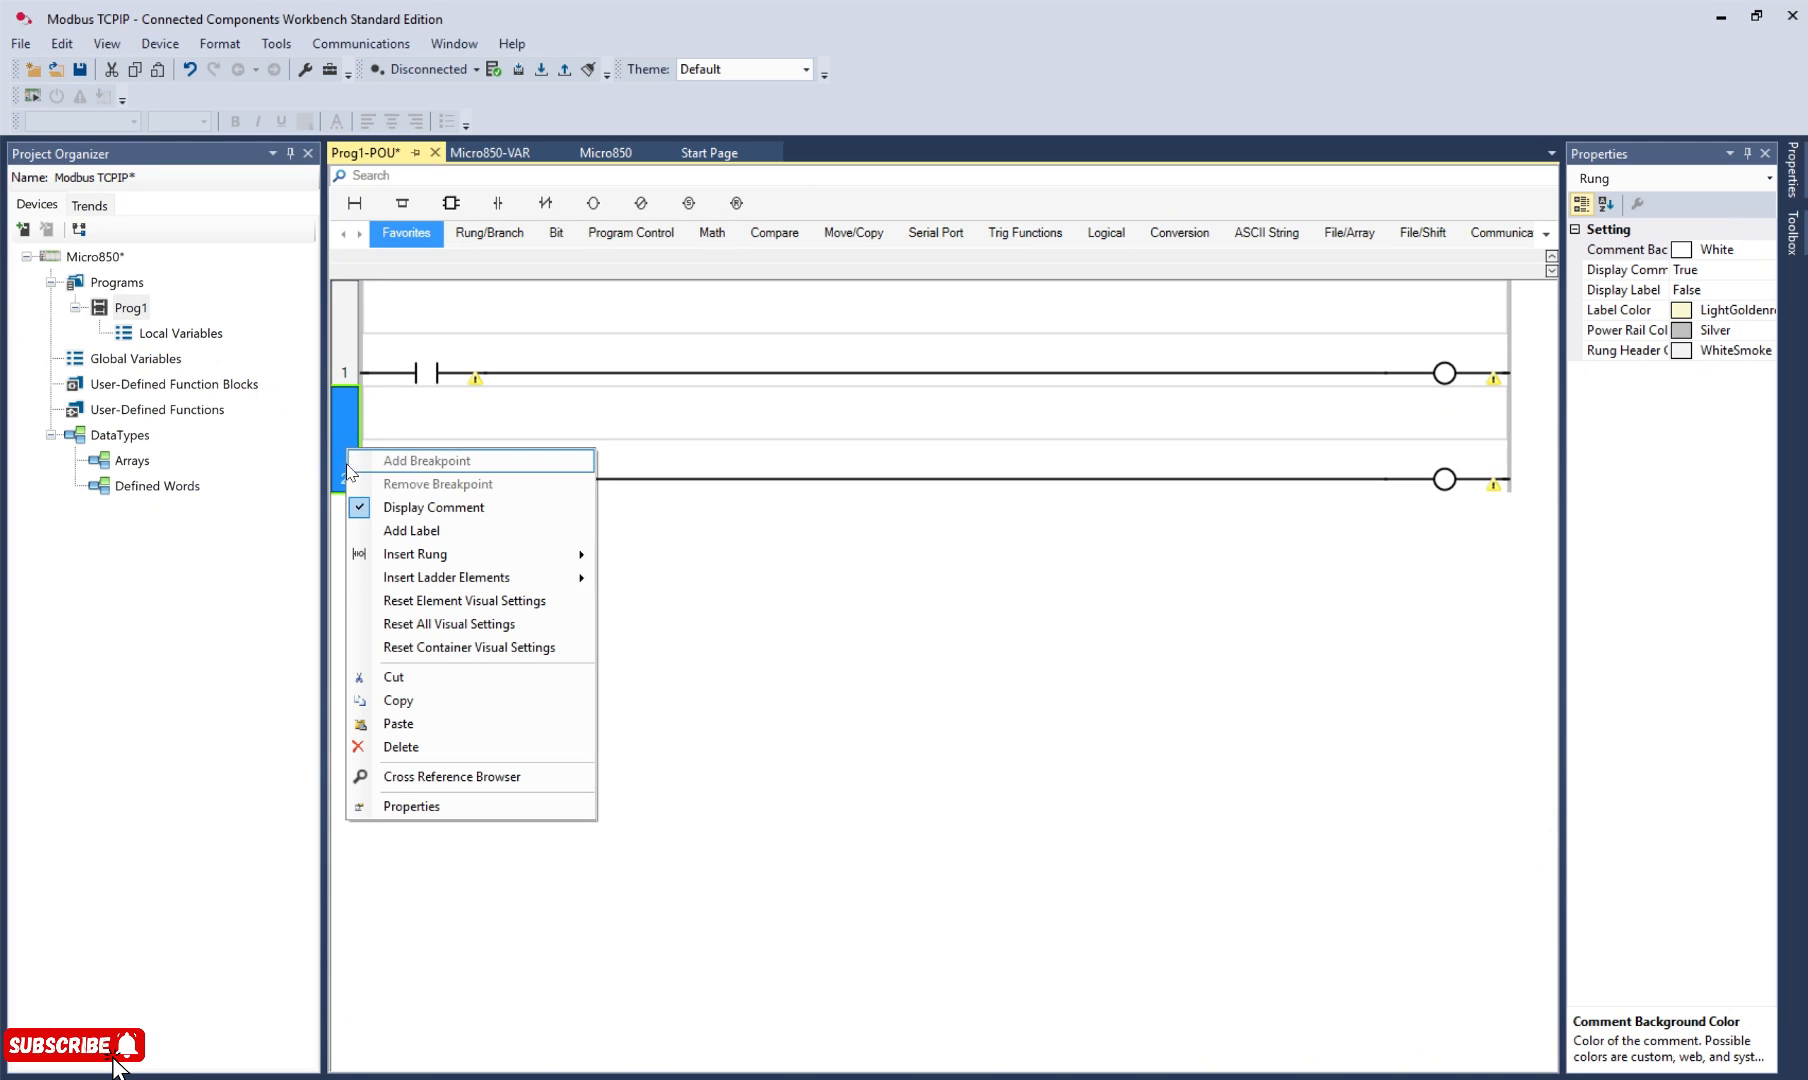
{"action": "left_click", "coordinate": [405, 723]}
{"action": "left_click", "coordinate": [342, 513]}
{"action": "right_click", "coordinate": [342, 513]}
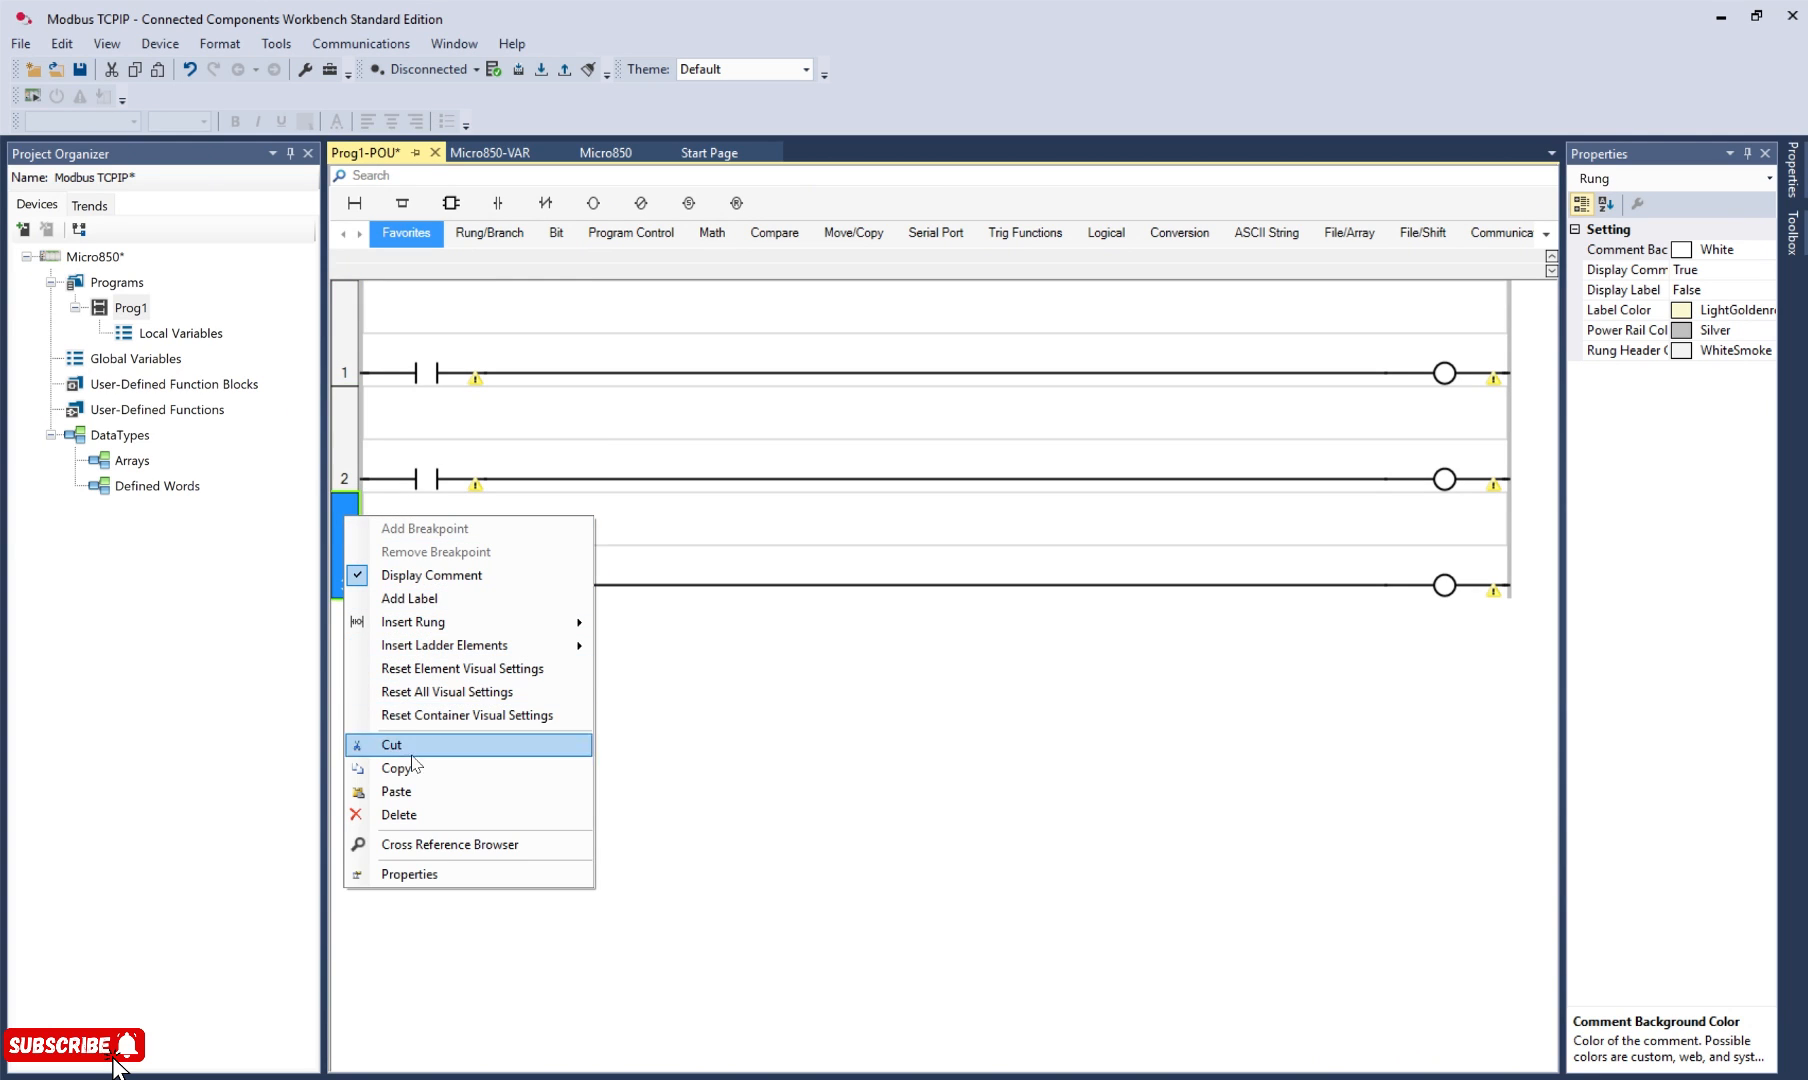
{"action": "left_click", "coordinate": [422, 792]}
{"action": "right_click", "coordinate": [344, 650]}
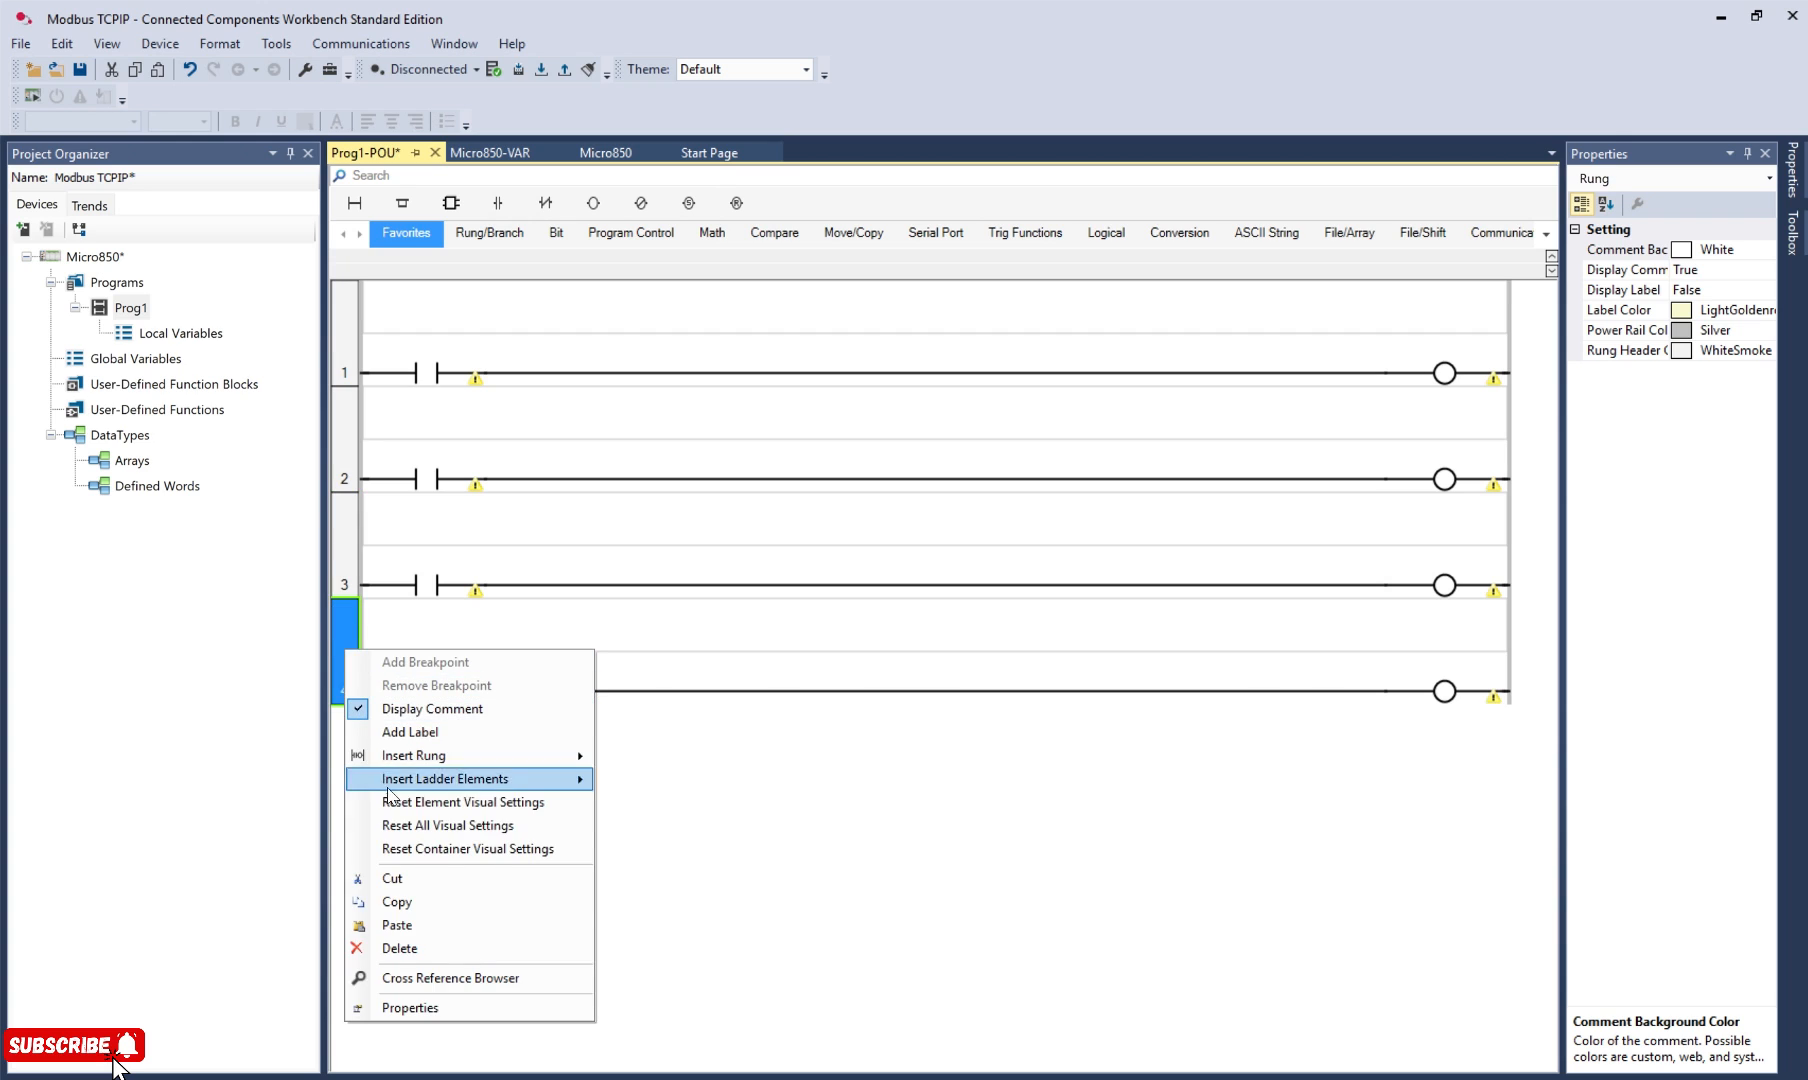
{"action": "left_click", "coordinate": [438, 925]}
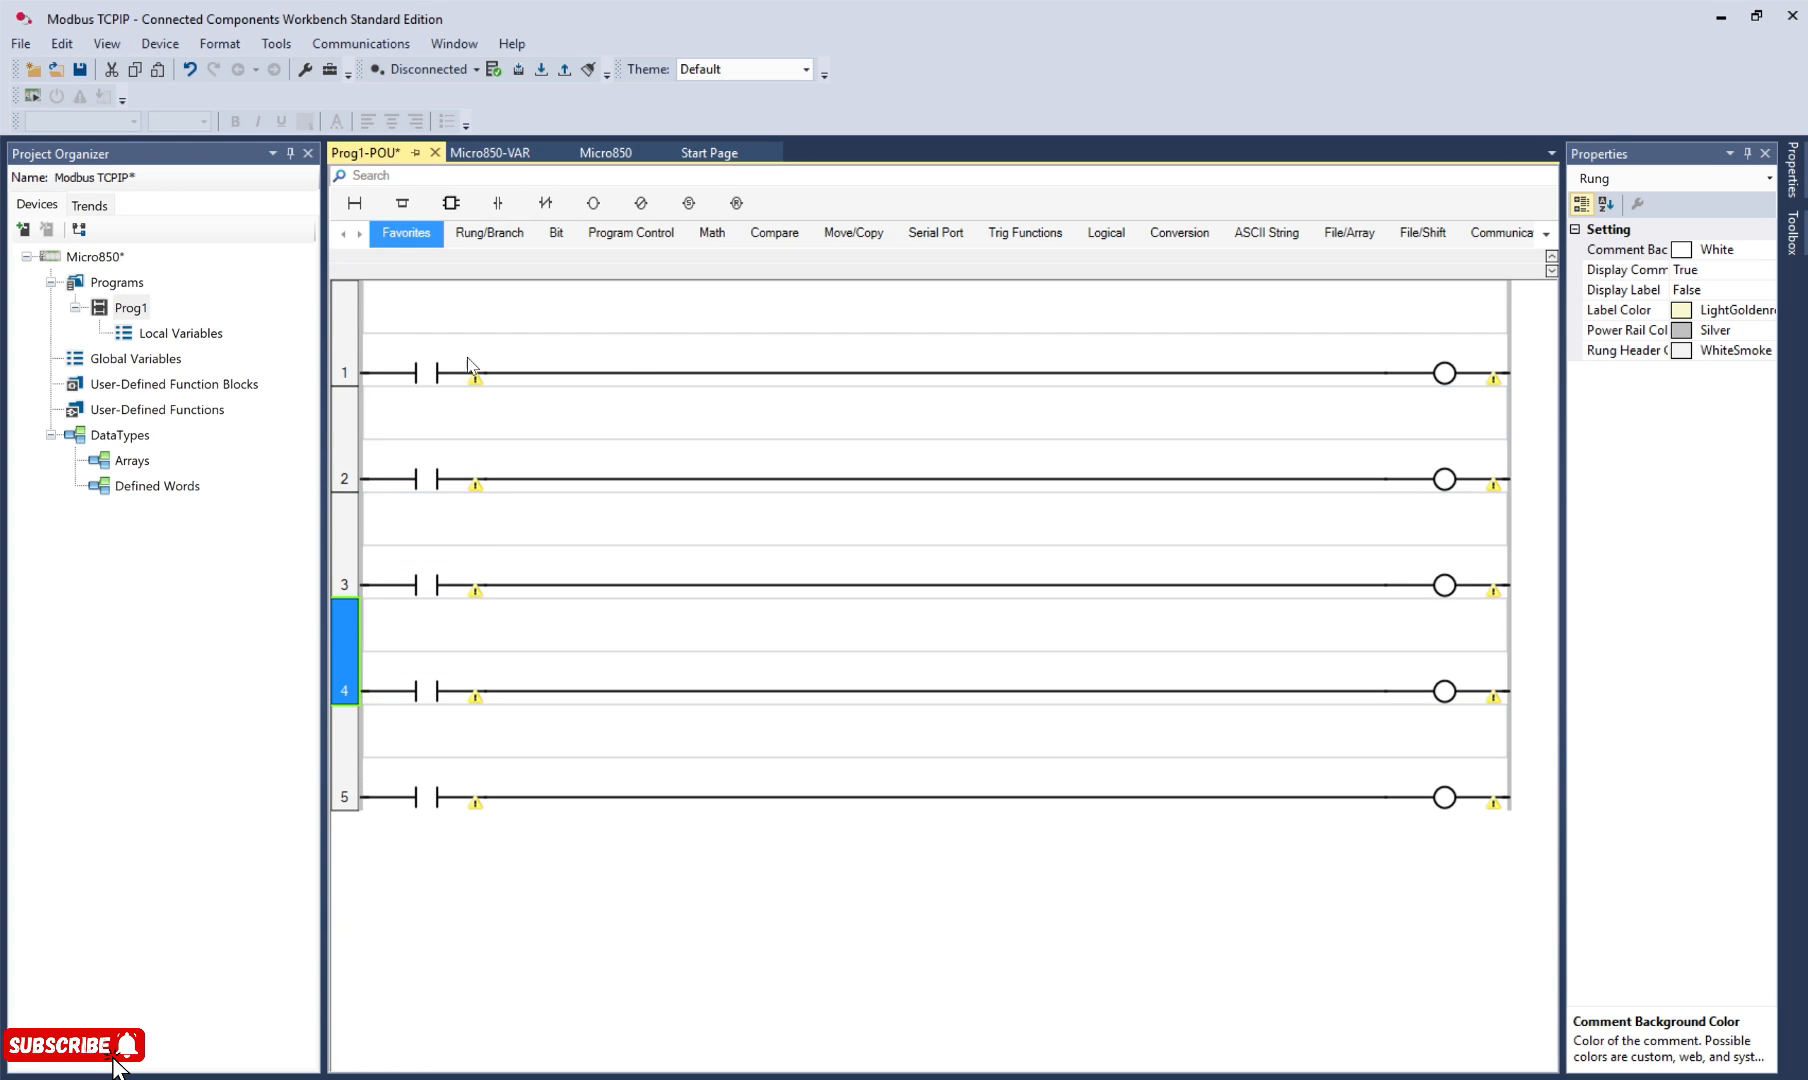
- Assign Input_1 to the contact on rung 1 and Input_2 to the contact on rung 2
{"action": "double_click", "coordinate": [430, 377]}
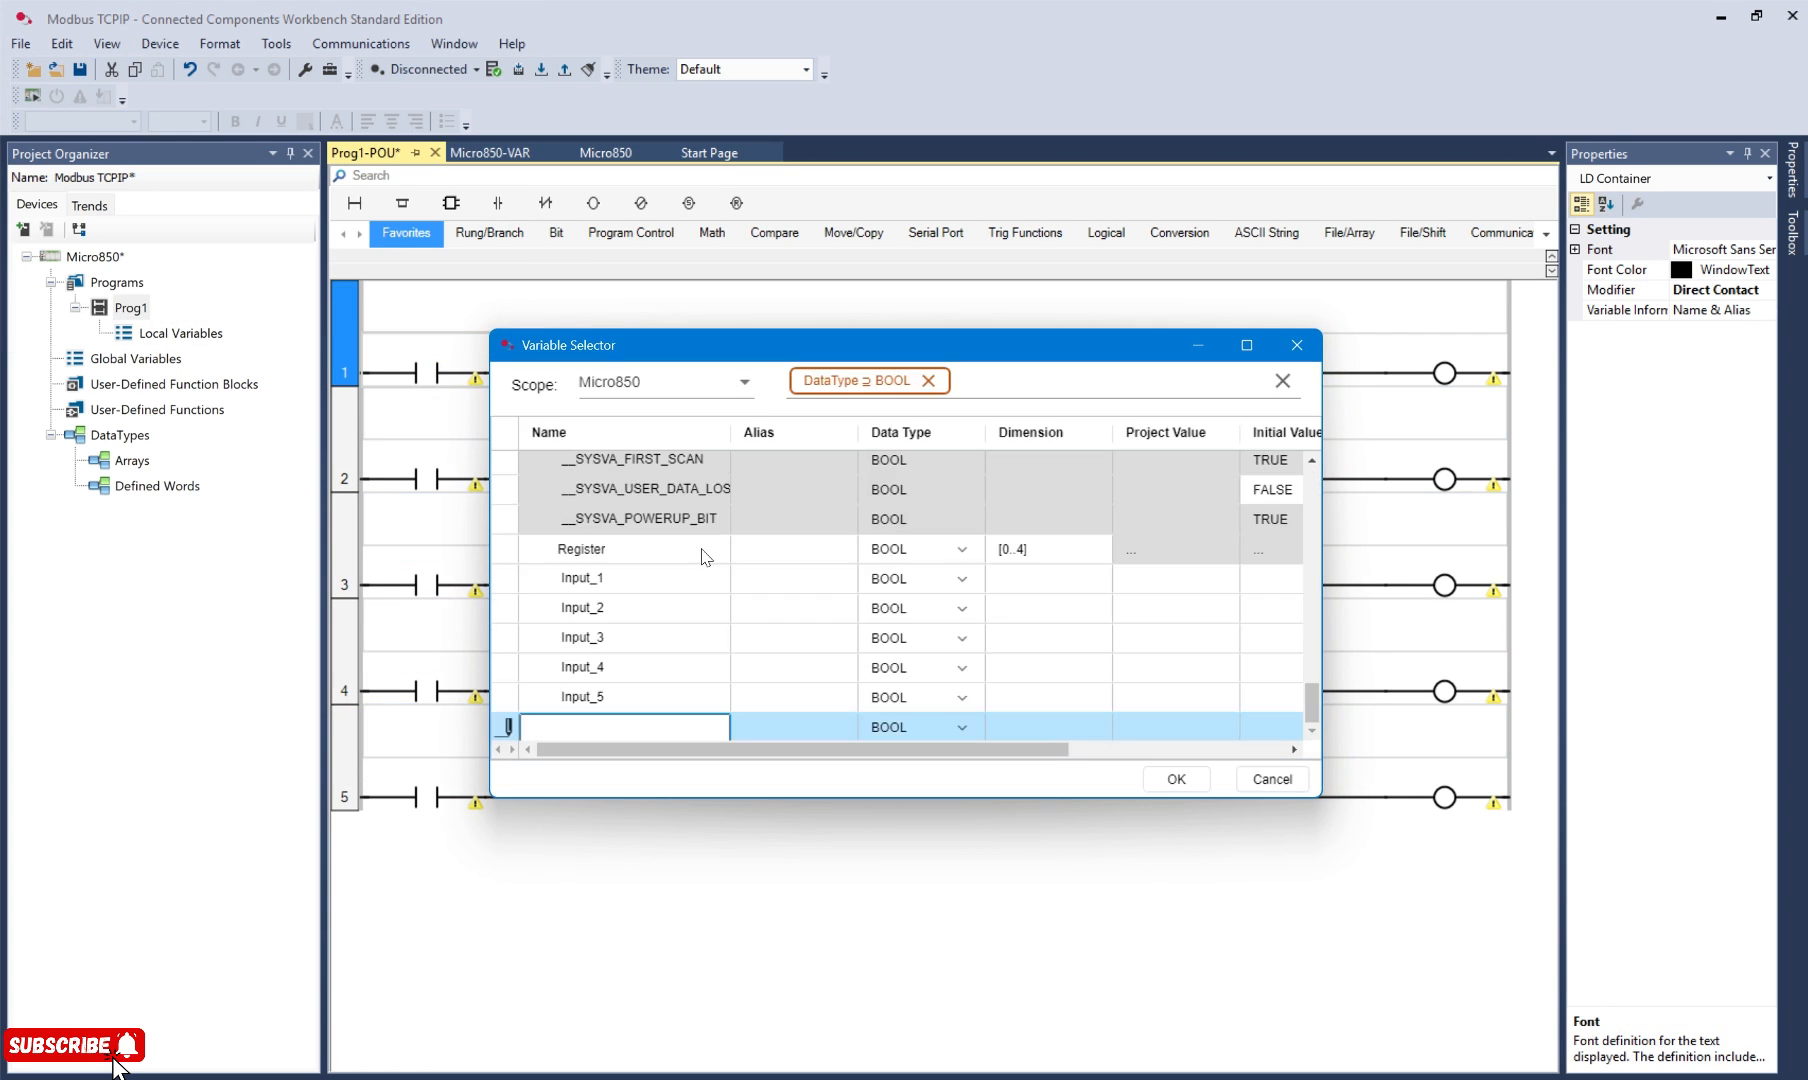
{"action": "left_click", "coordinate": [612, 581]}
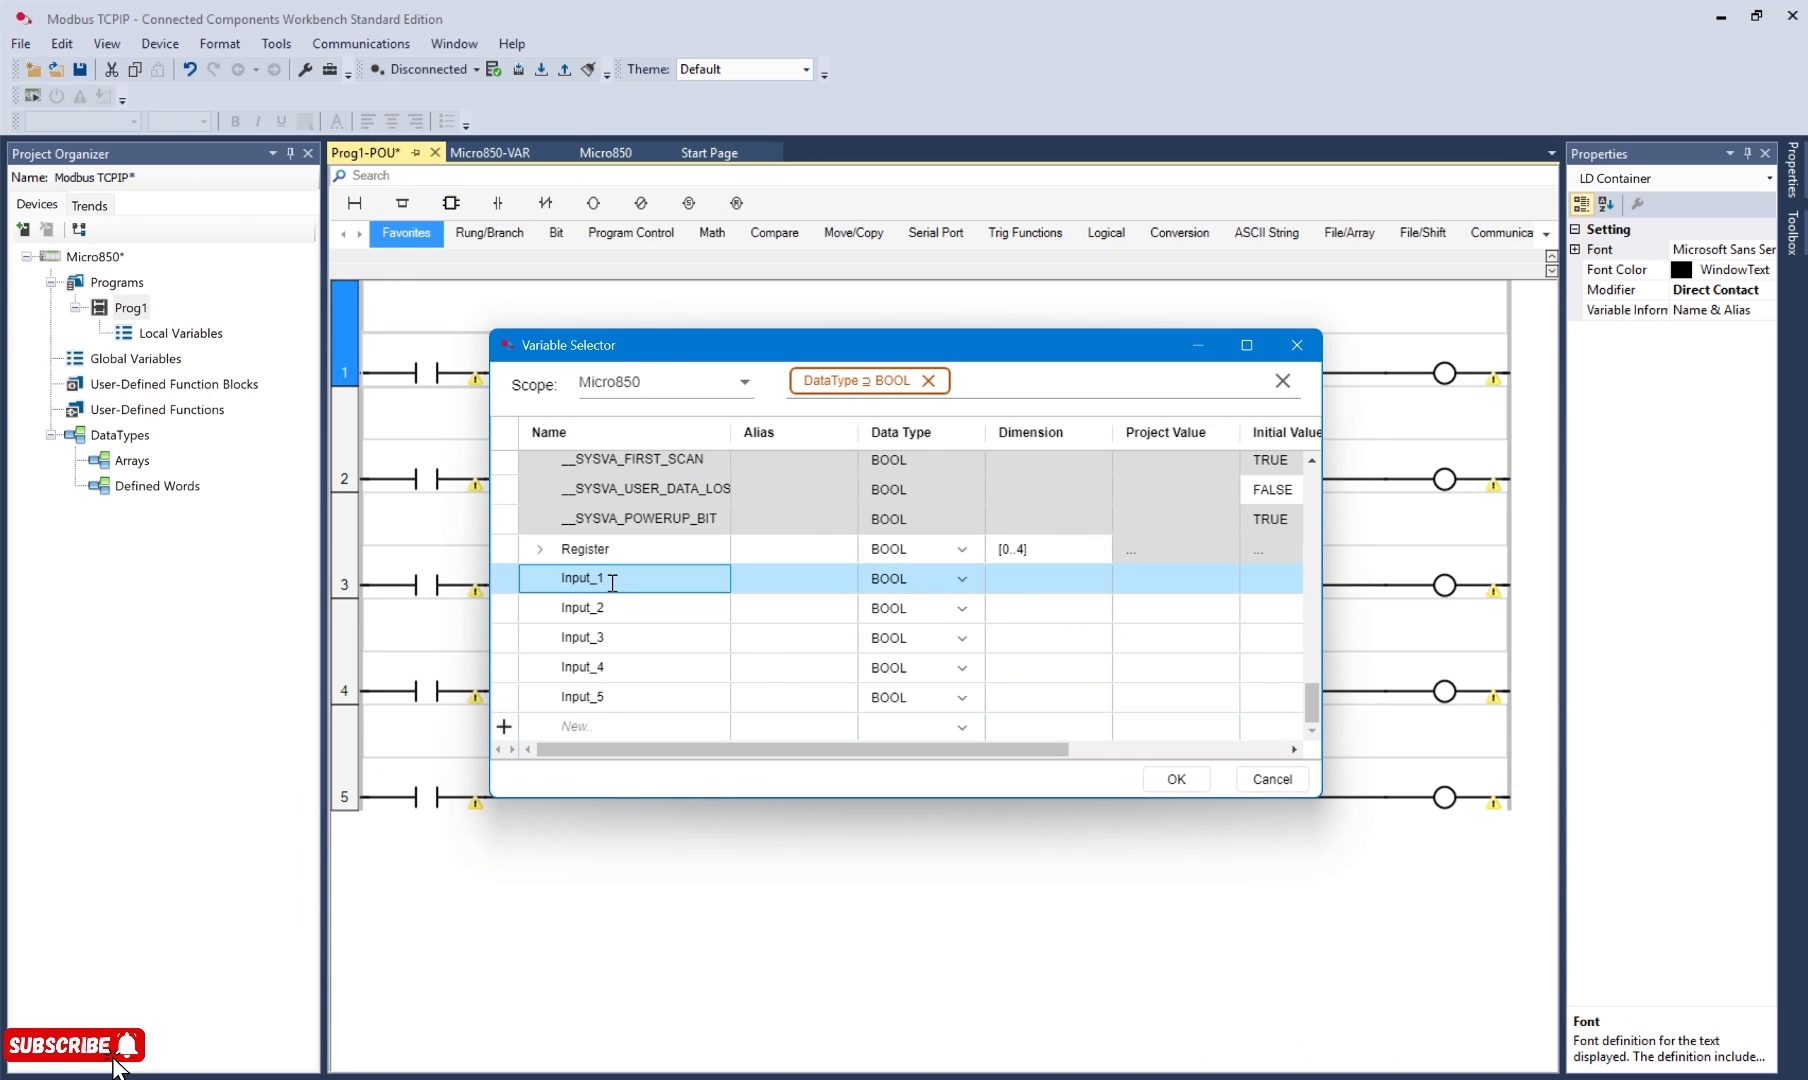
{"action": "double_click", "coordinate": [612, 581]}
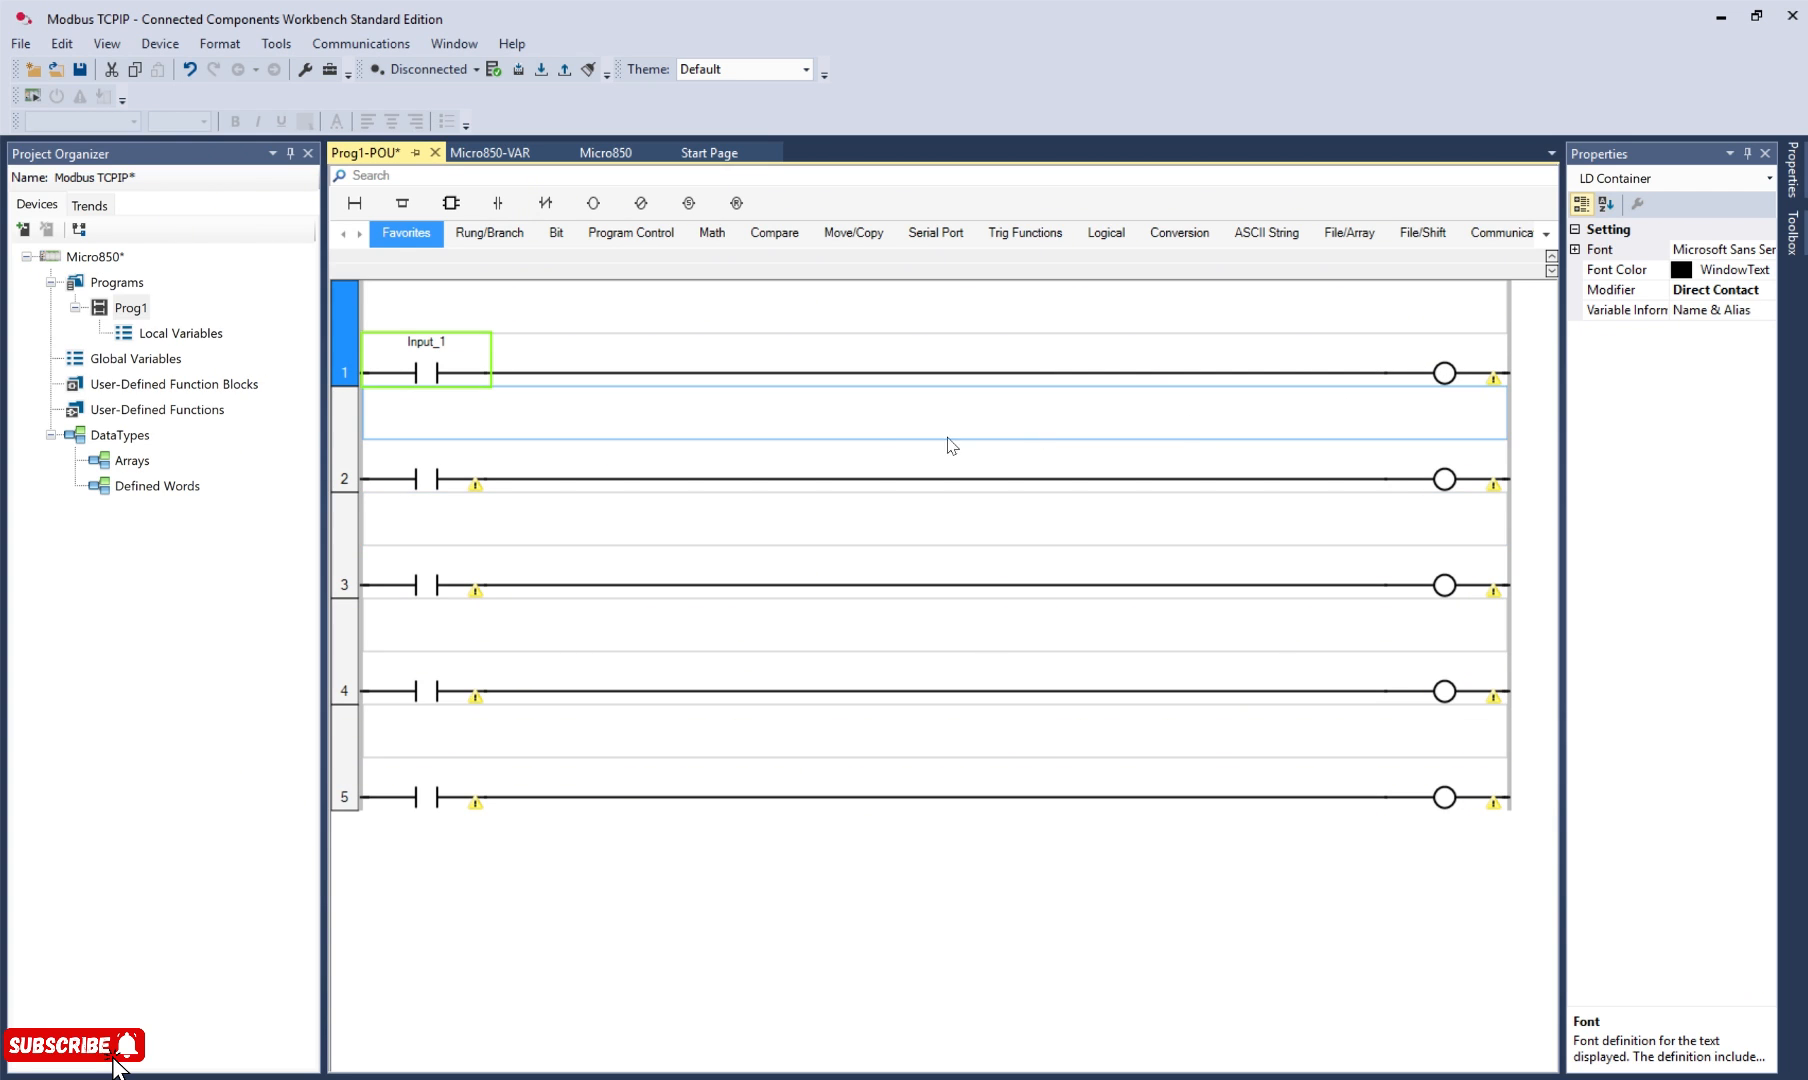
{"action": "double_click", "coordinate": [445, 487]}
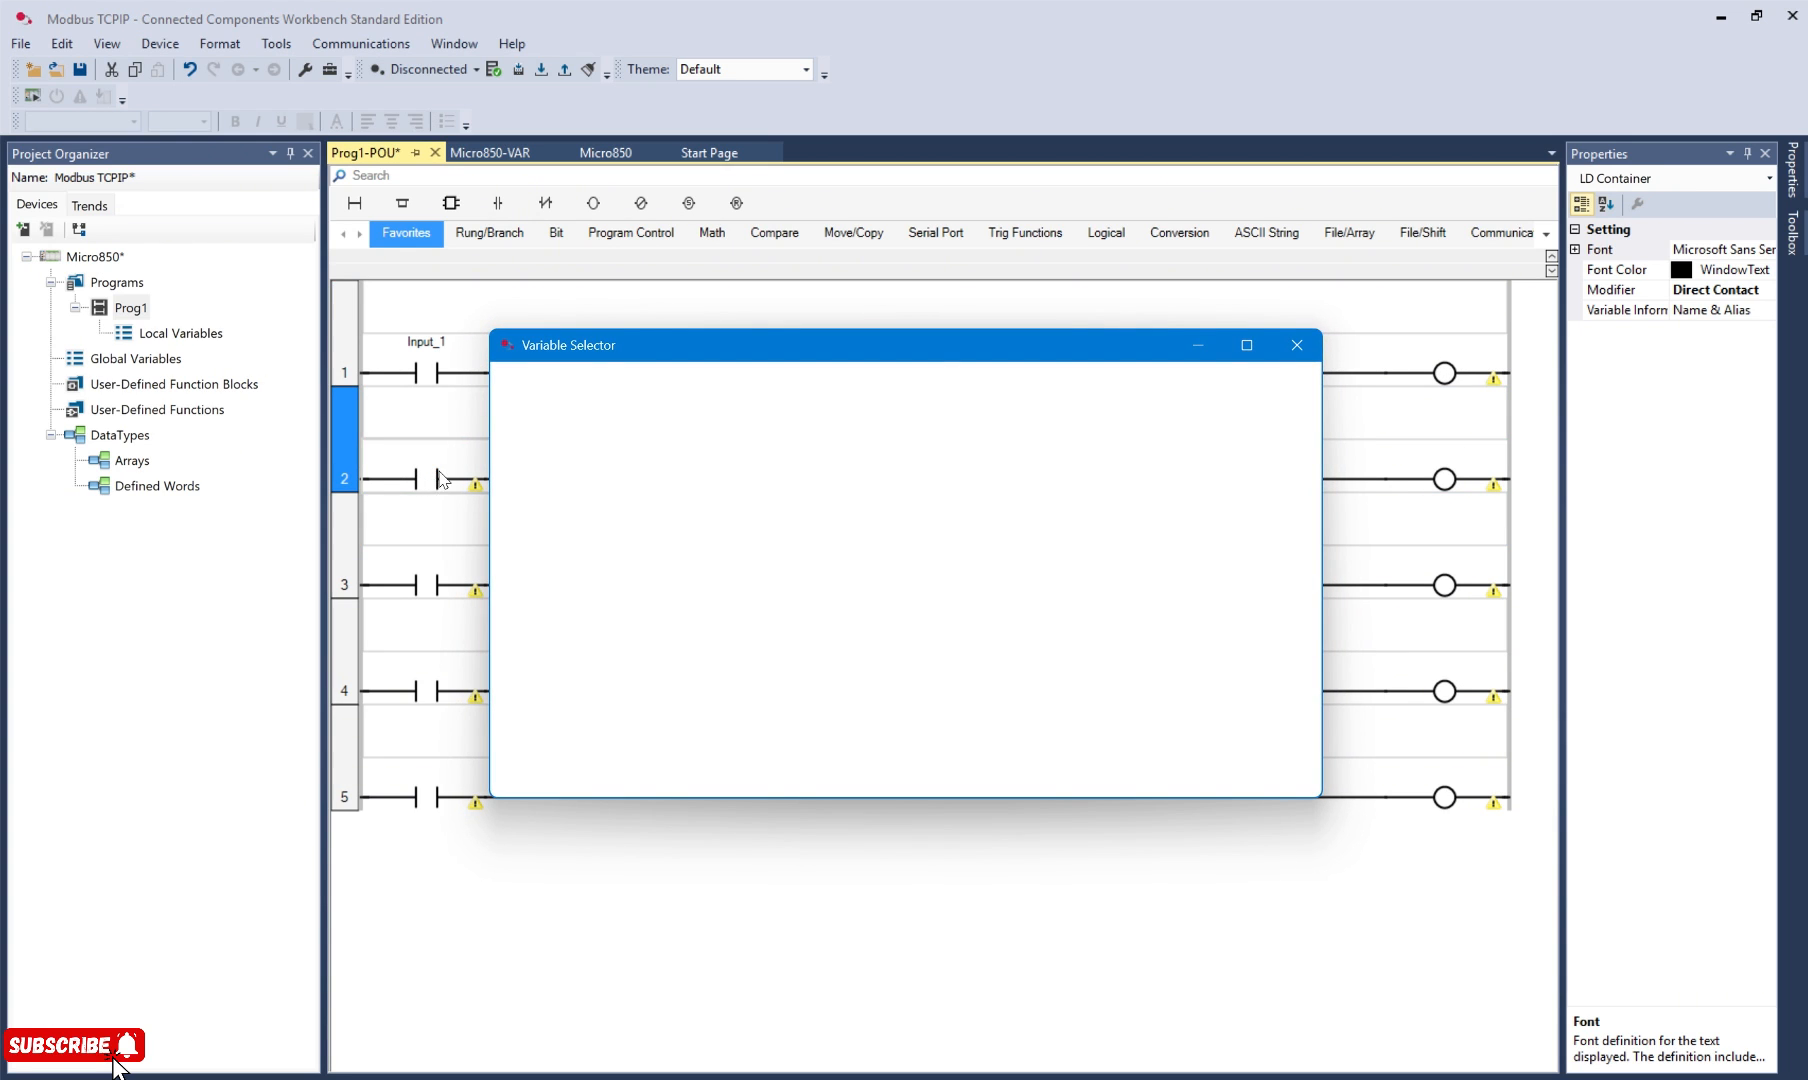
{"action": "left_click", "coordinate": [601, 610]}
{"action": "double_click", "coordinate": [601, 610]}
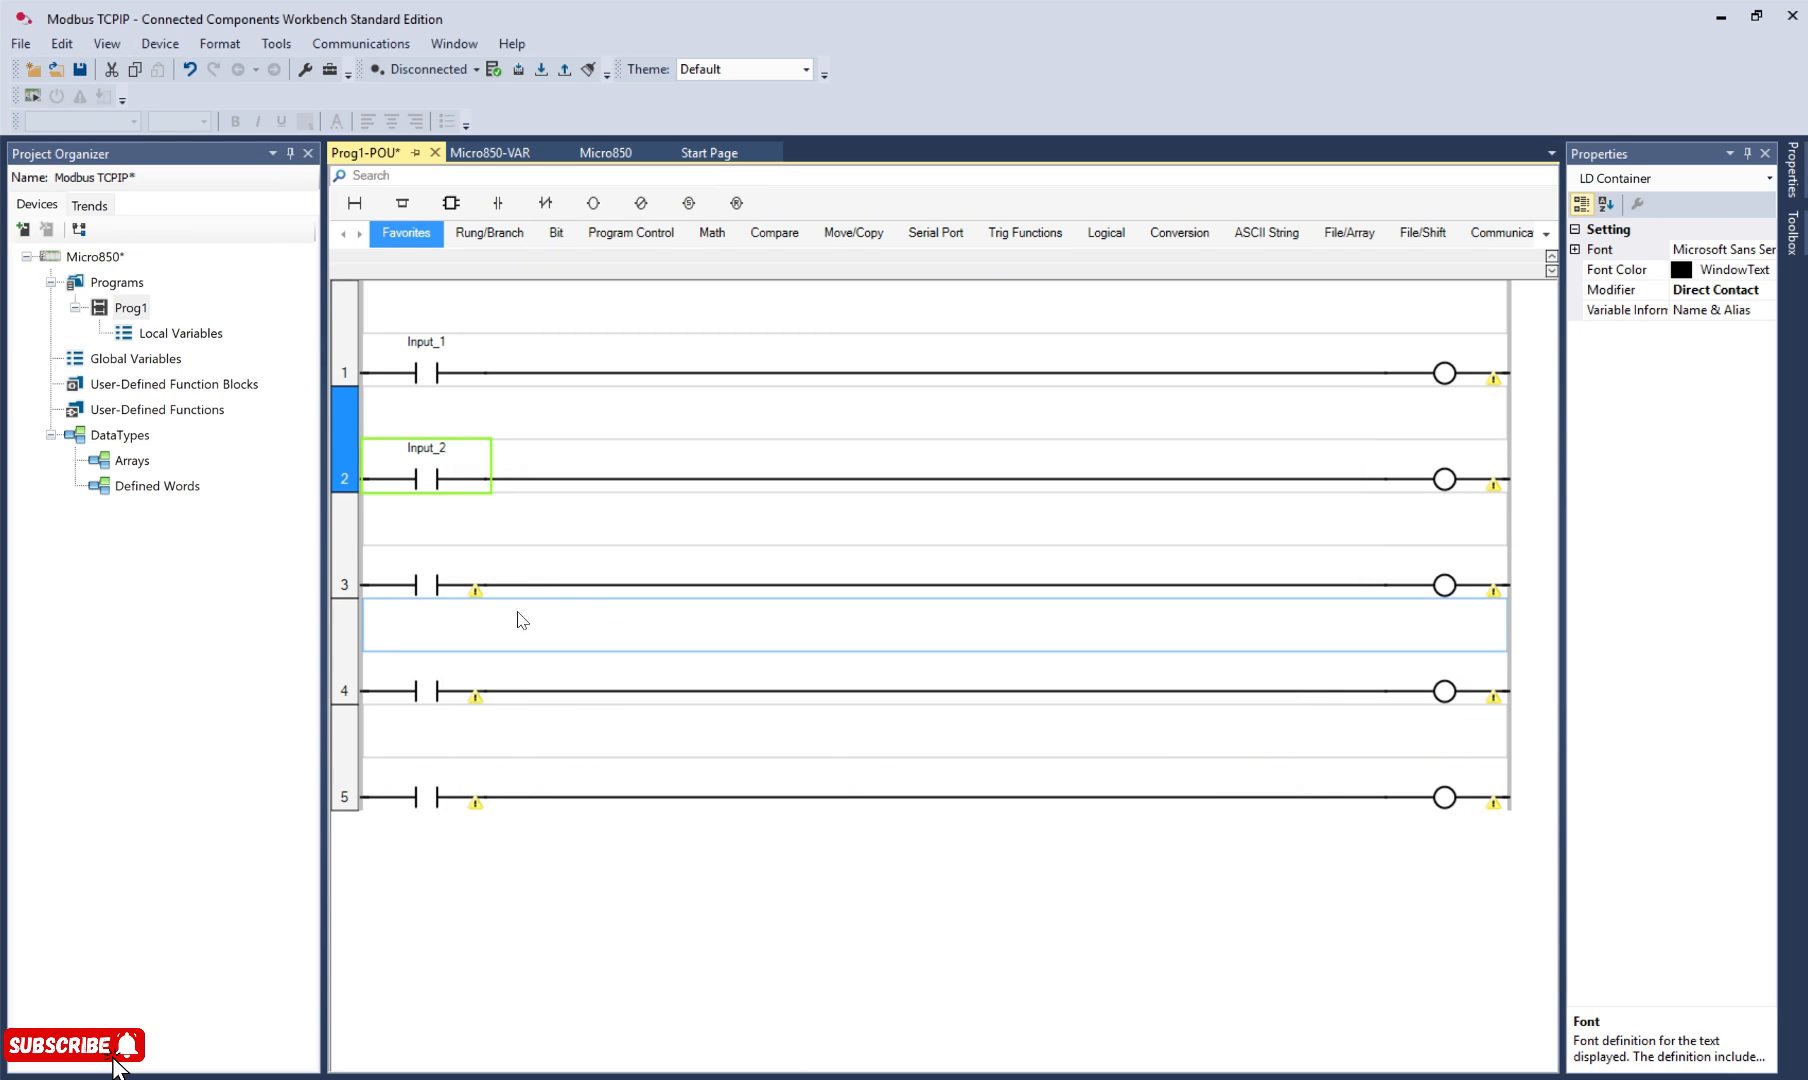
- Assign Input_3, Input_4 and Input_5 to the contacts on rungs 3, 4 and 5 respectively
{"action": "double_click", "coordinate": [418, 590]}
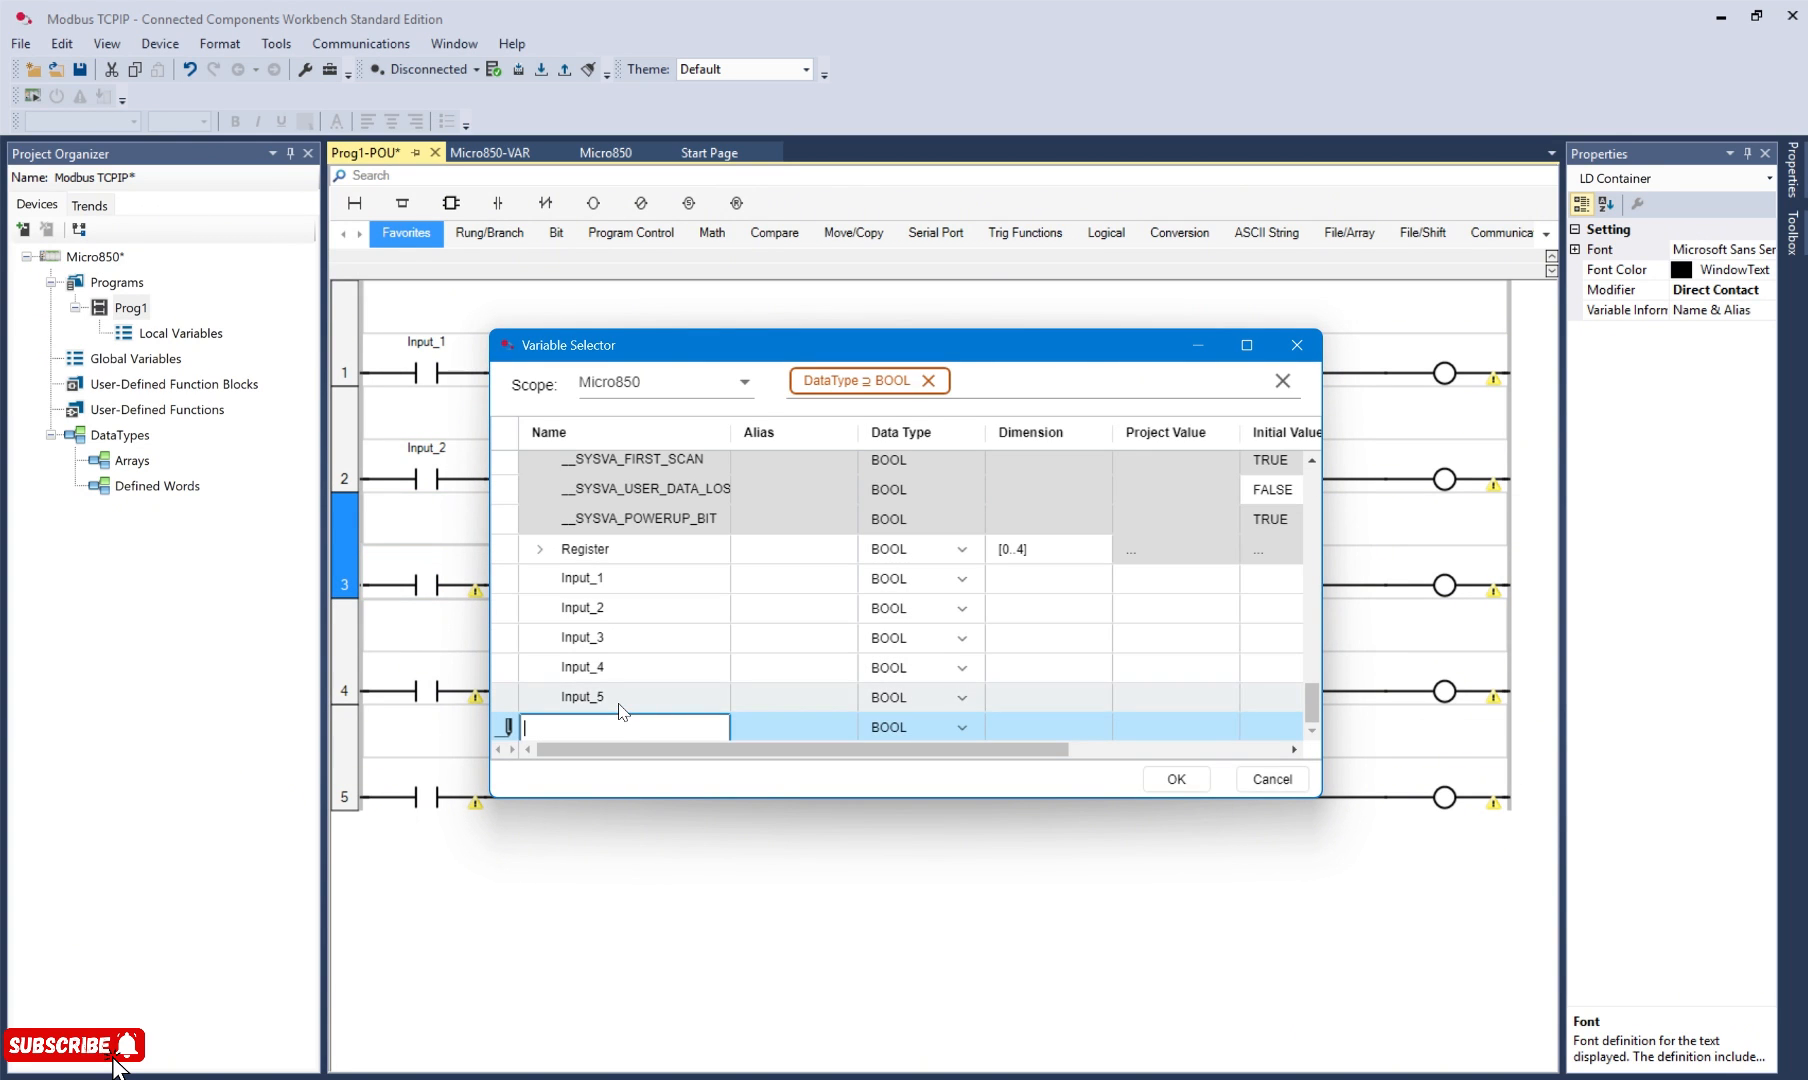
{"action": "left_click", "coordinate": [603, 640]}
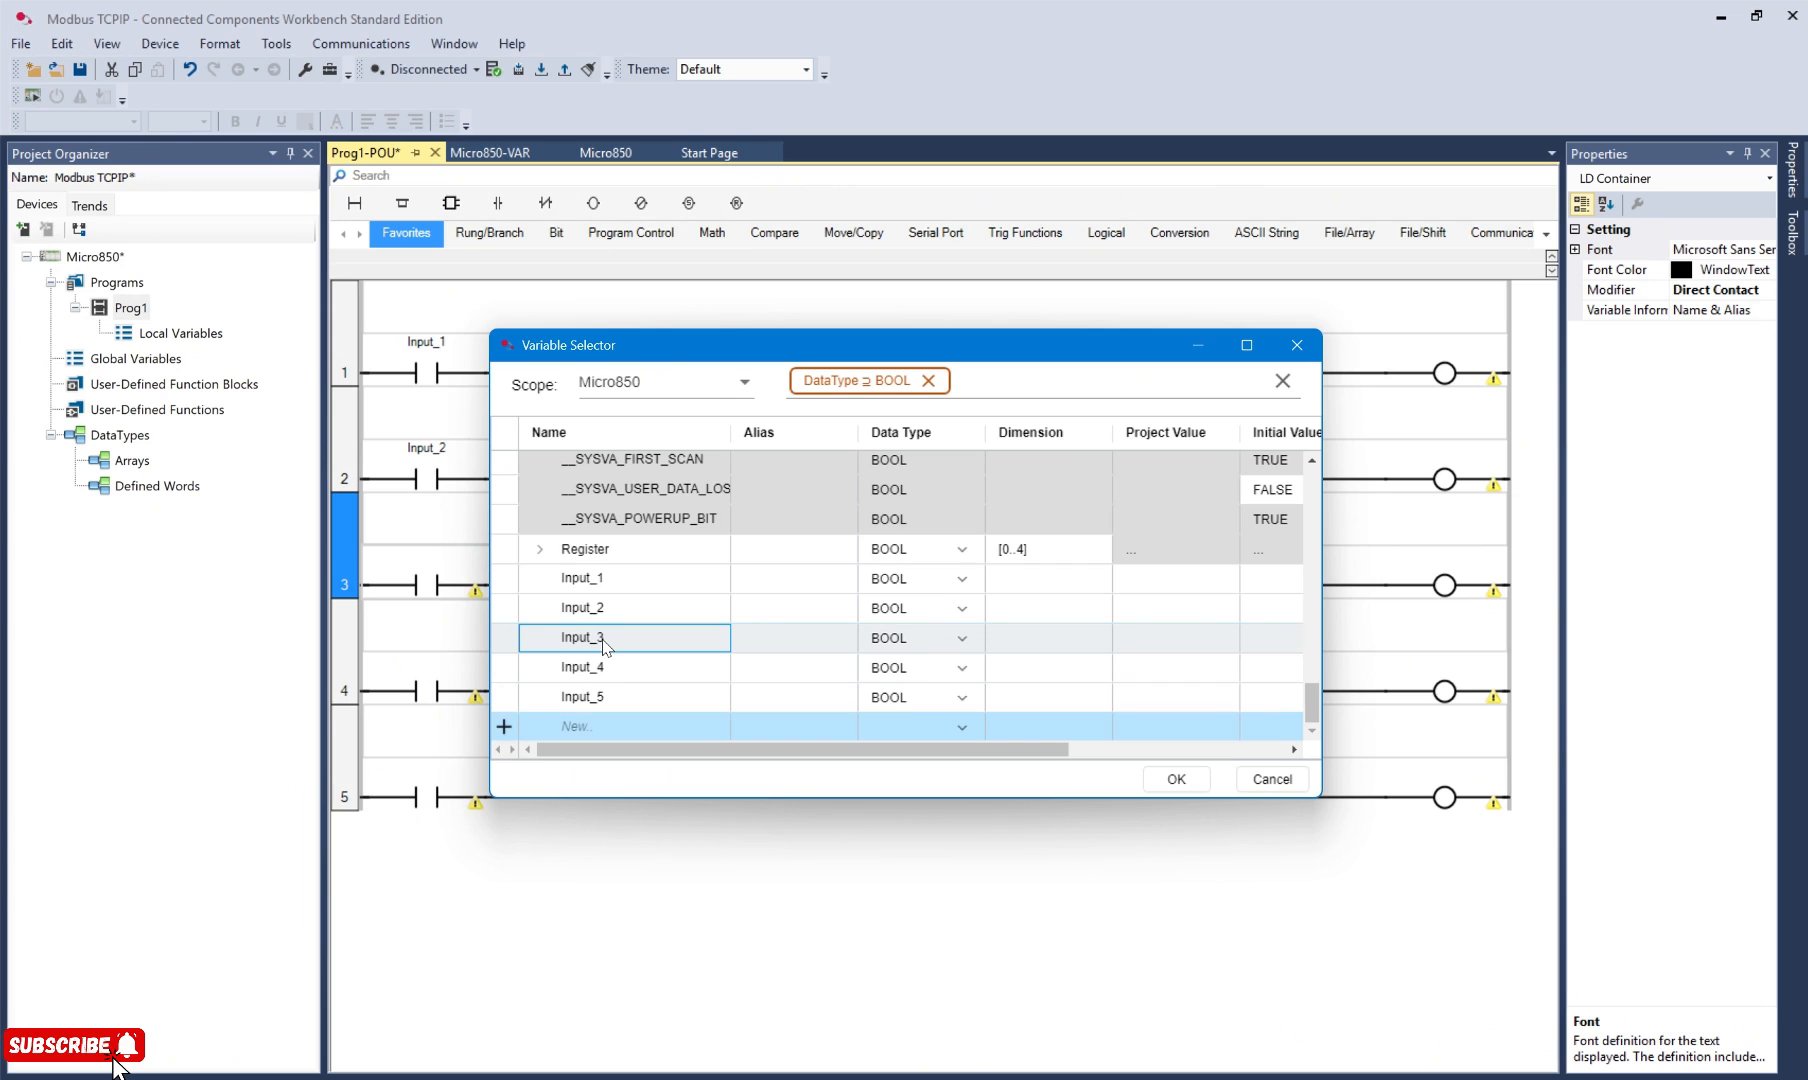
{"action": "double_click", "coordinate": [604, 640]}
{"action": "double_click", "coordinate": [432, 694]}
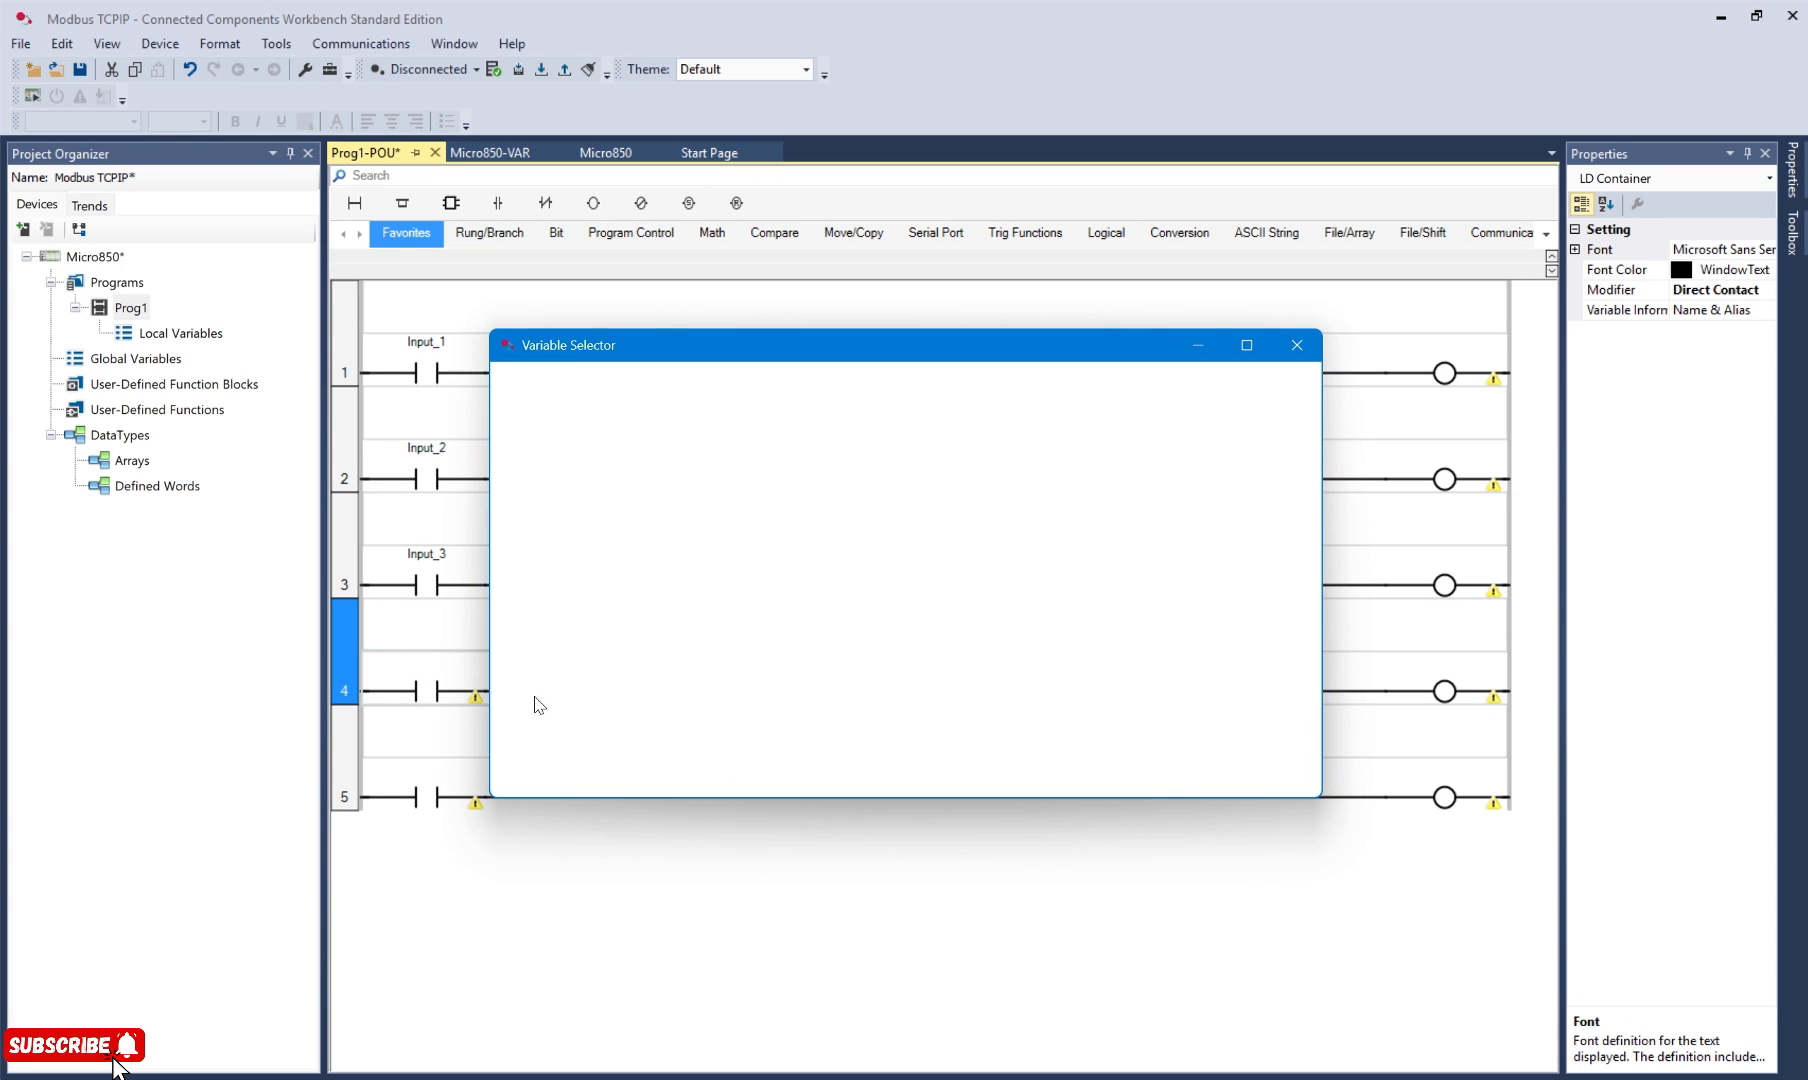
{"action": "left_click", "coordinate": [581, 668]}
{"action": "double_click", "coordinate": [581, 668]}
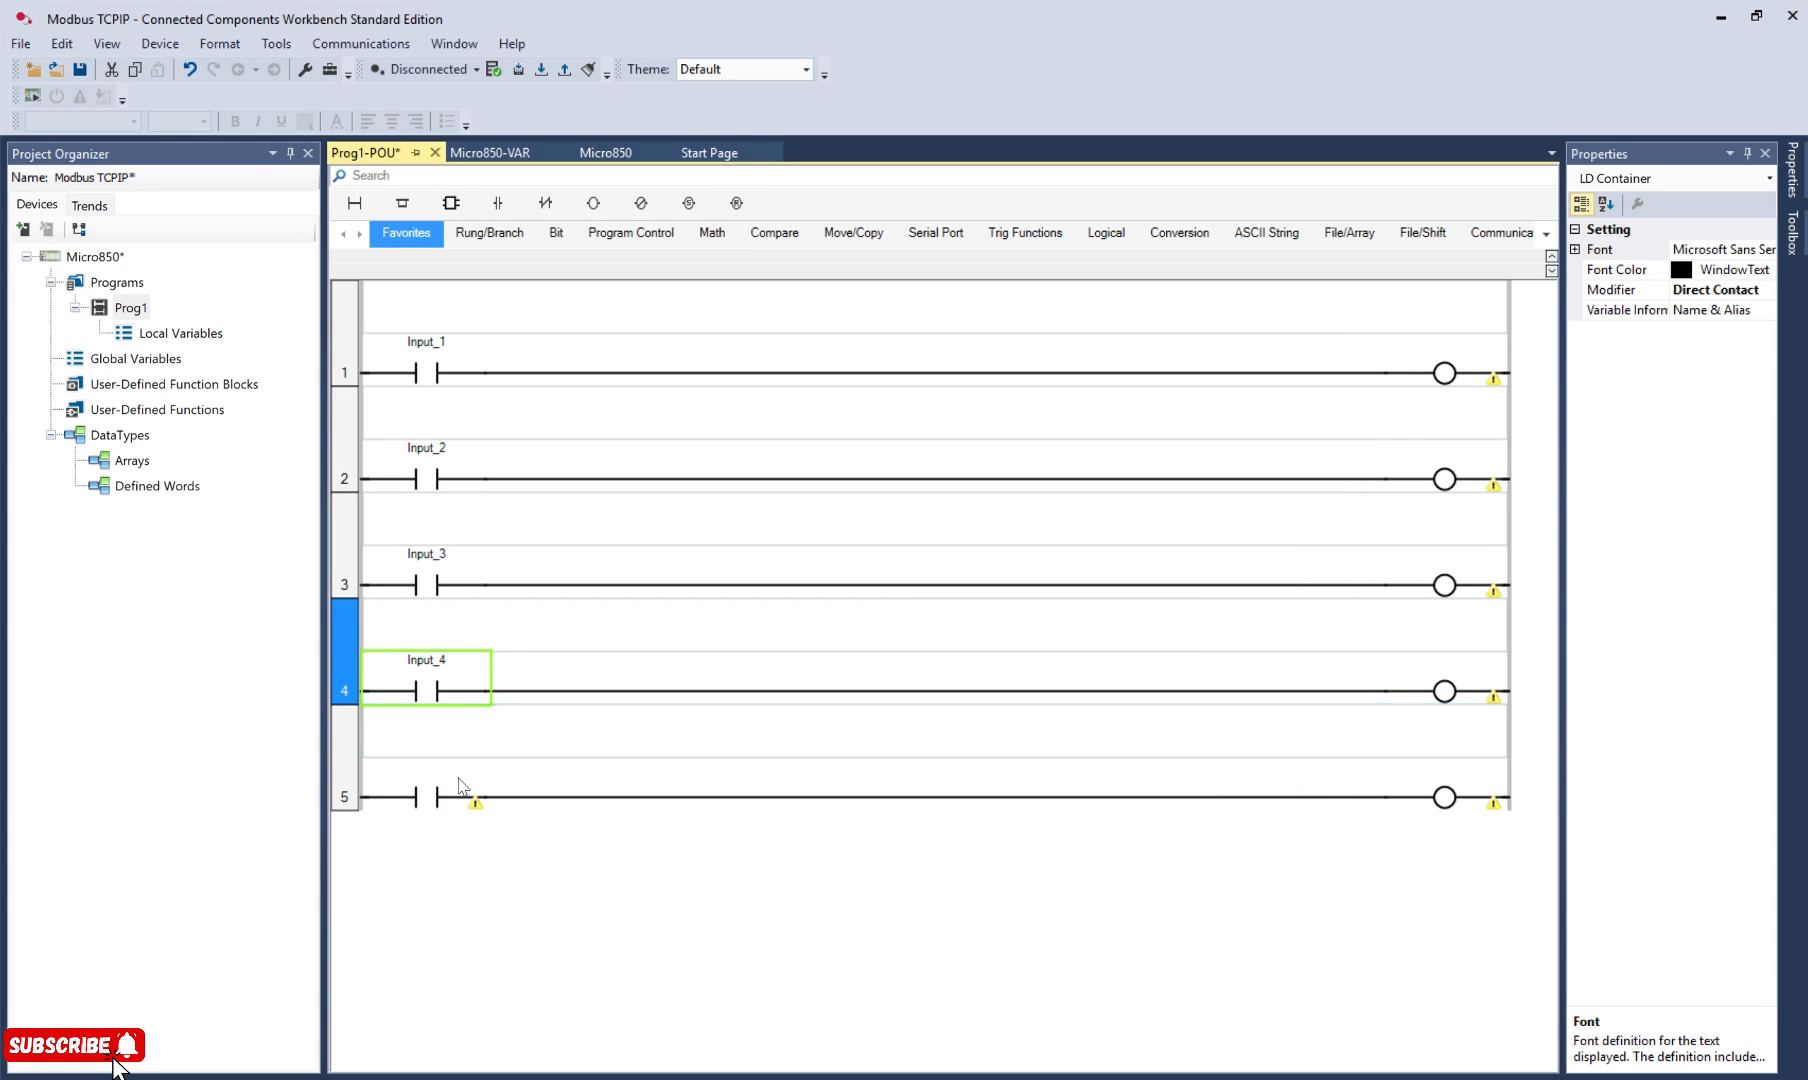
{"action": "double_click", "coordinate": [432, 797]}
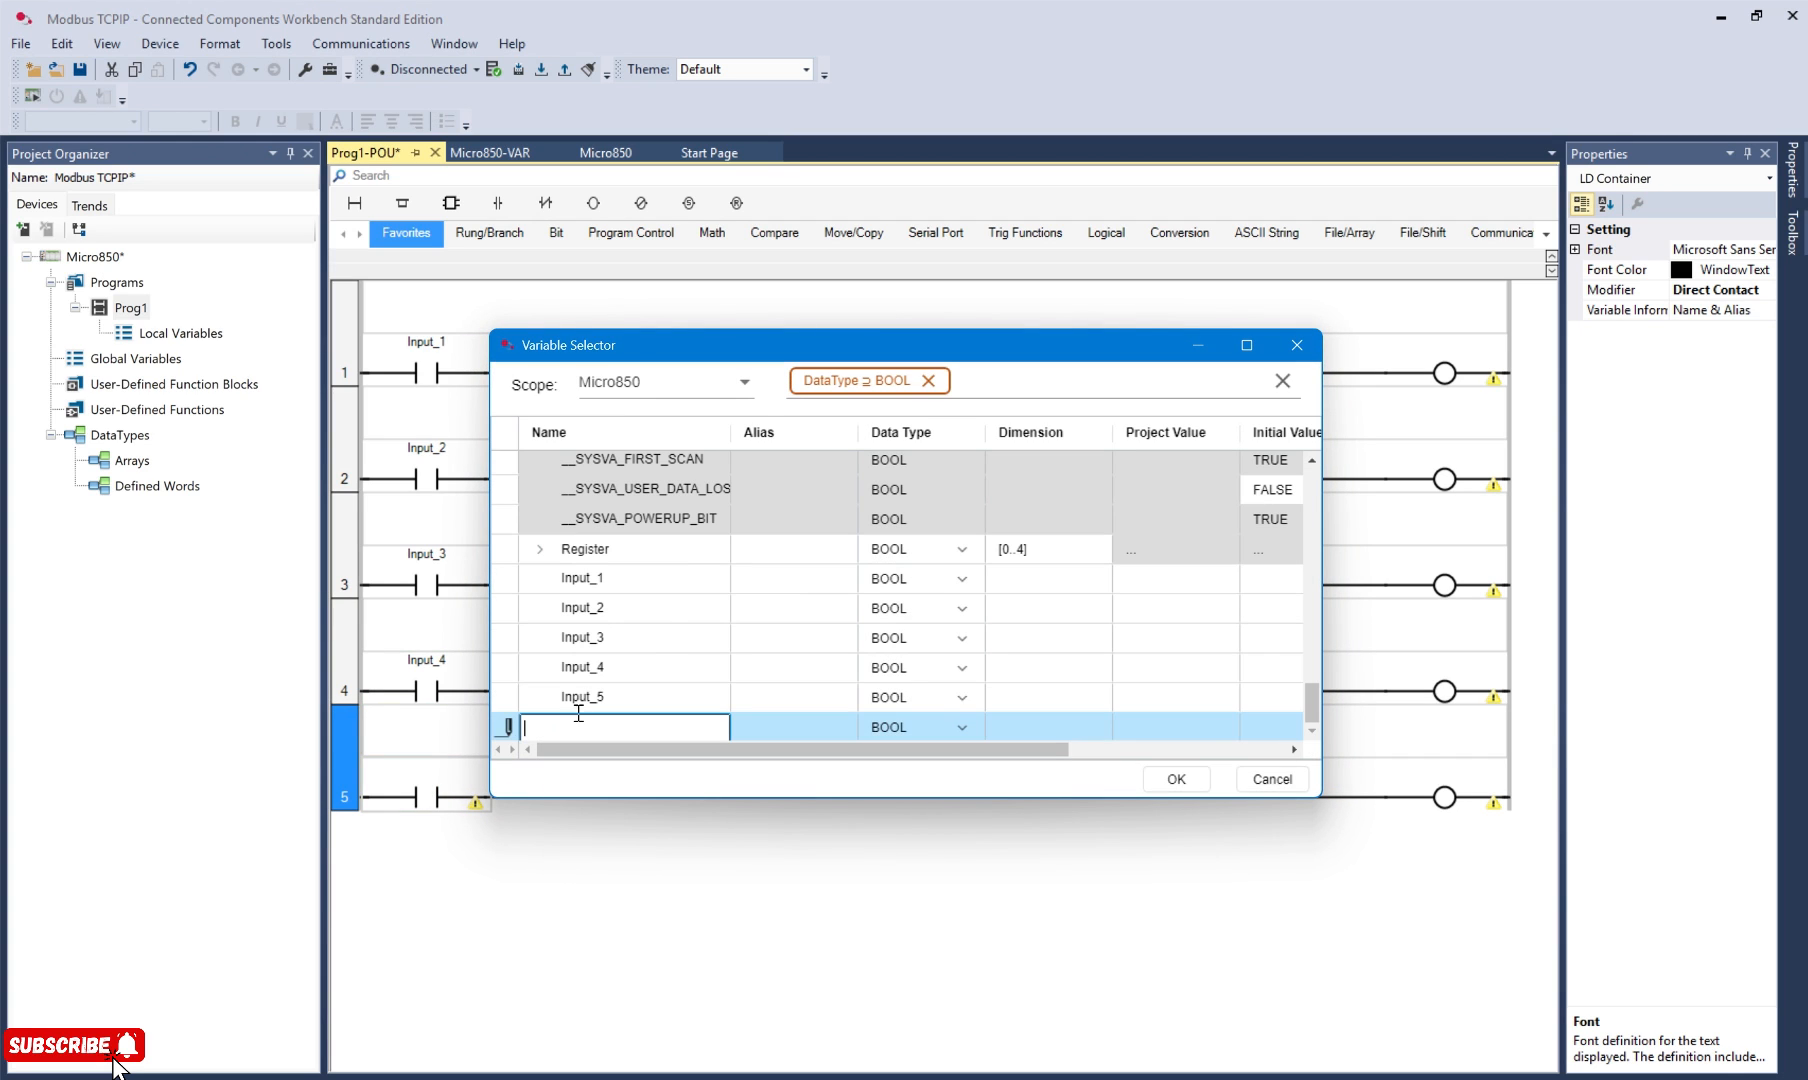
{"action": "double_click", "coordinate": [583, 697]}
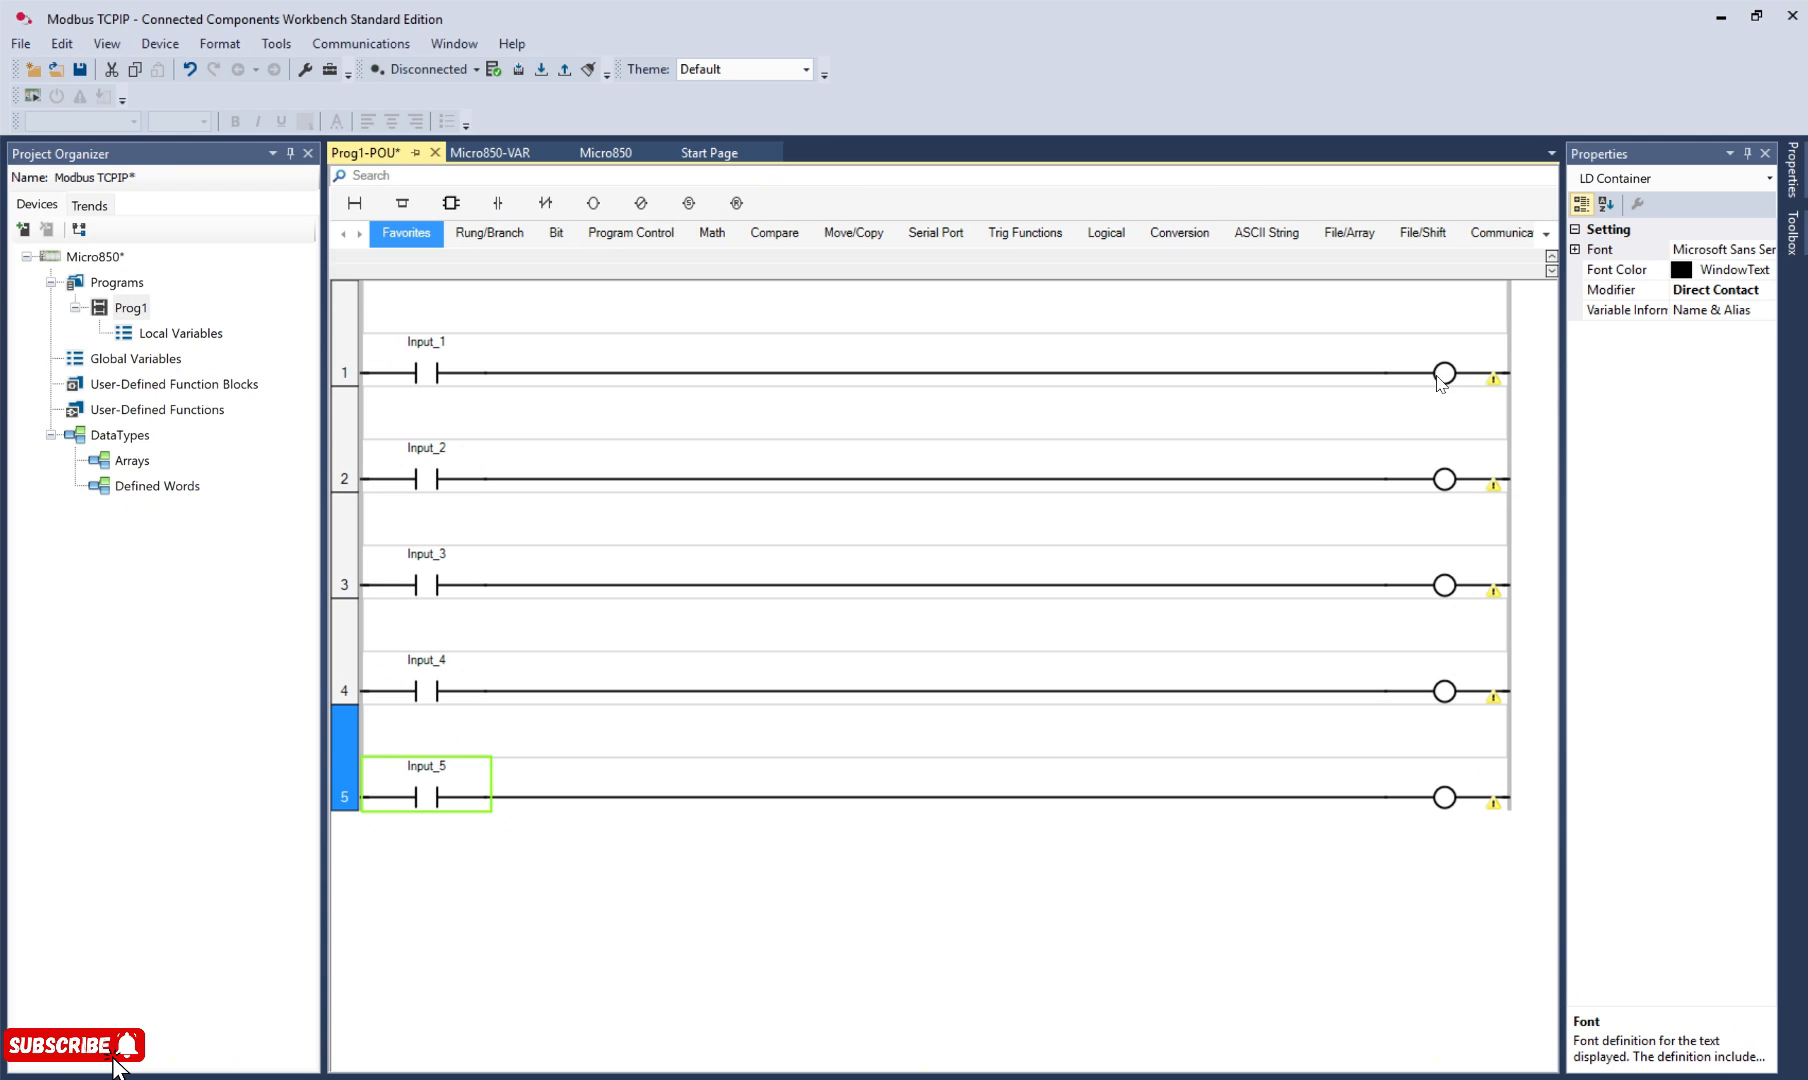
- Assign Register[0] to the coil on rung 1 and Register[1] to the coil on rung 2
{"action": "double_click", "coordinate": [1444, 374]}
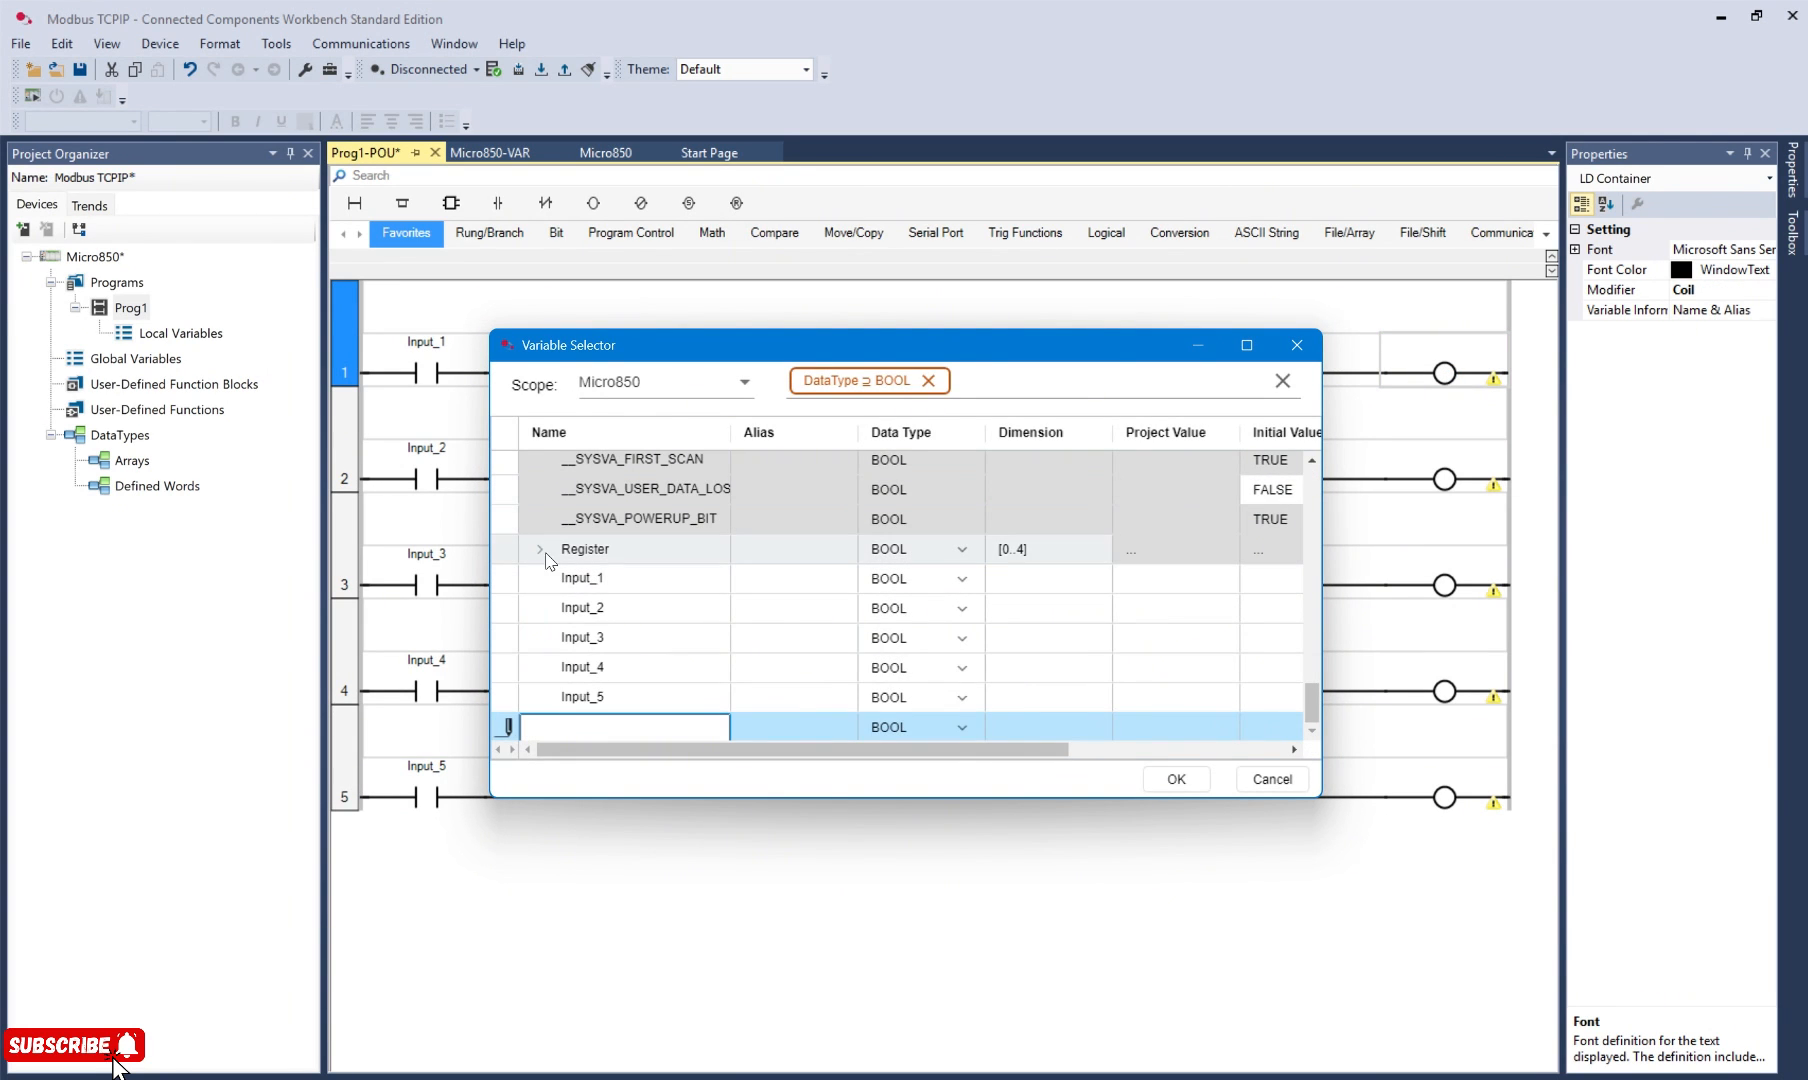
{"action": "left_click", "coordinate": [541, 550]}
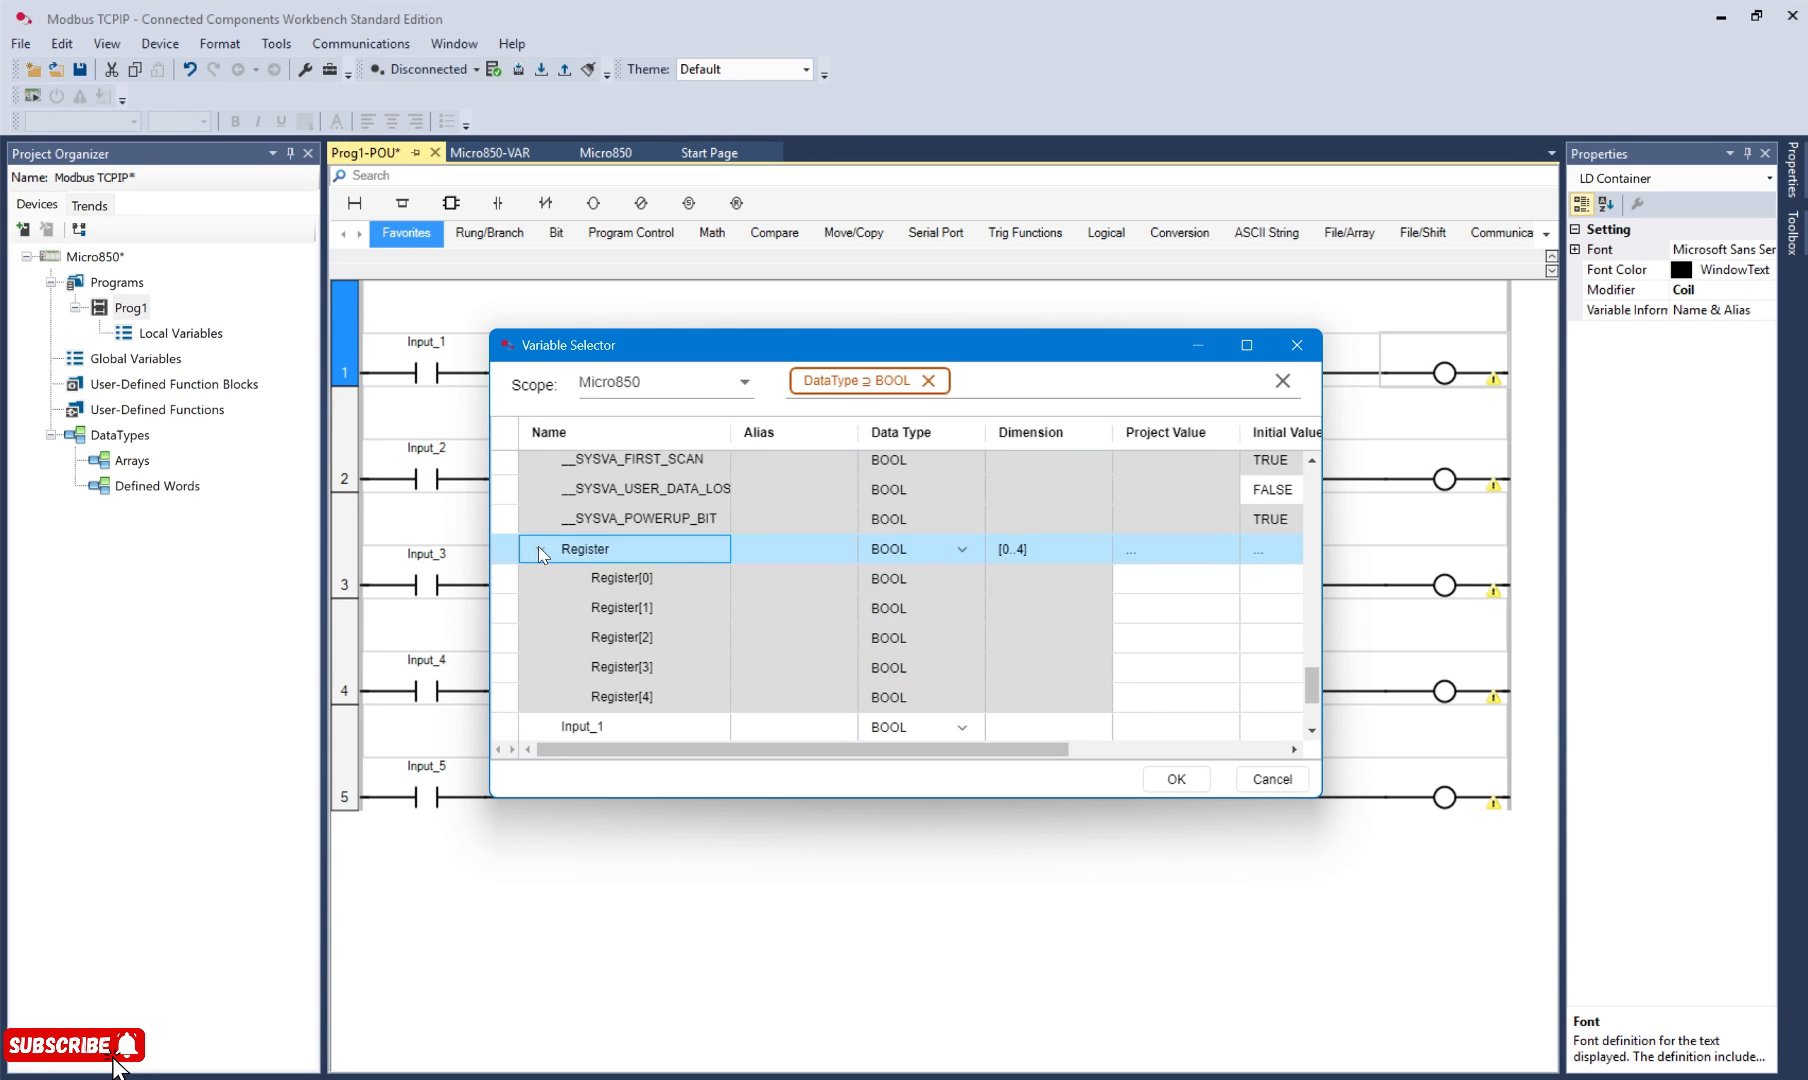
{"action": "double_click", "coordinate": [598, 580]}
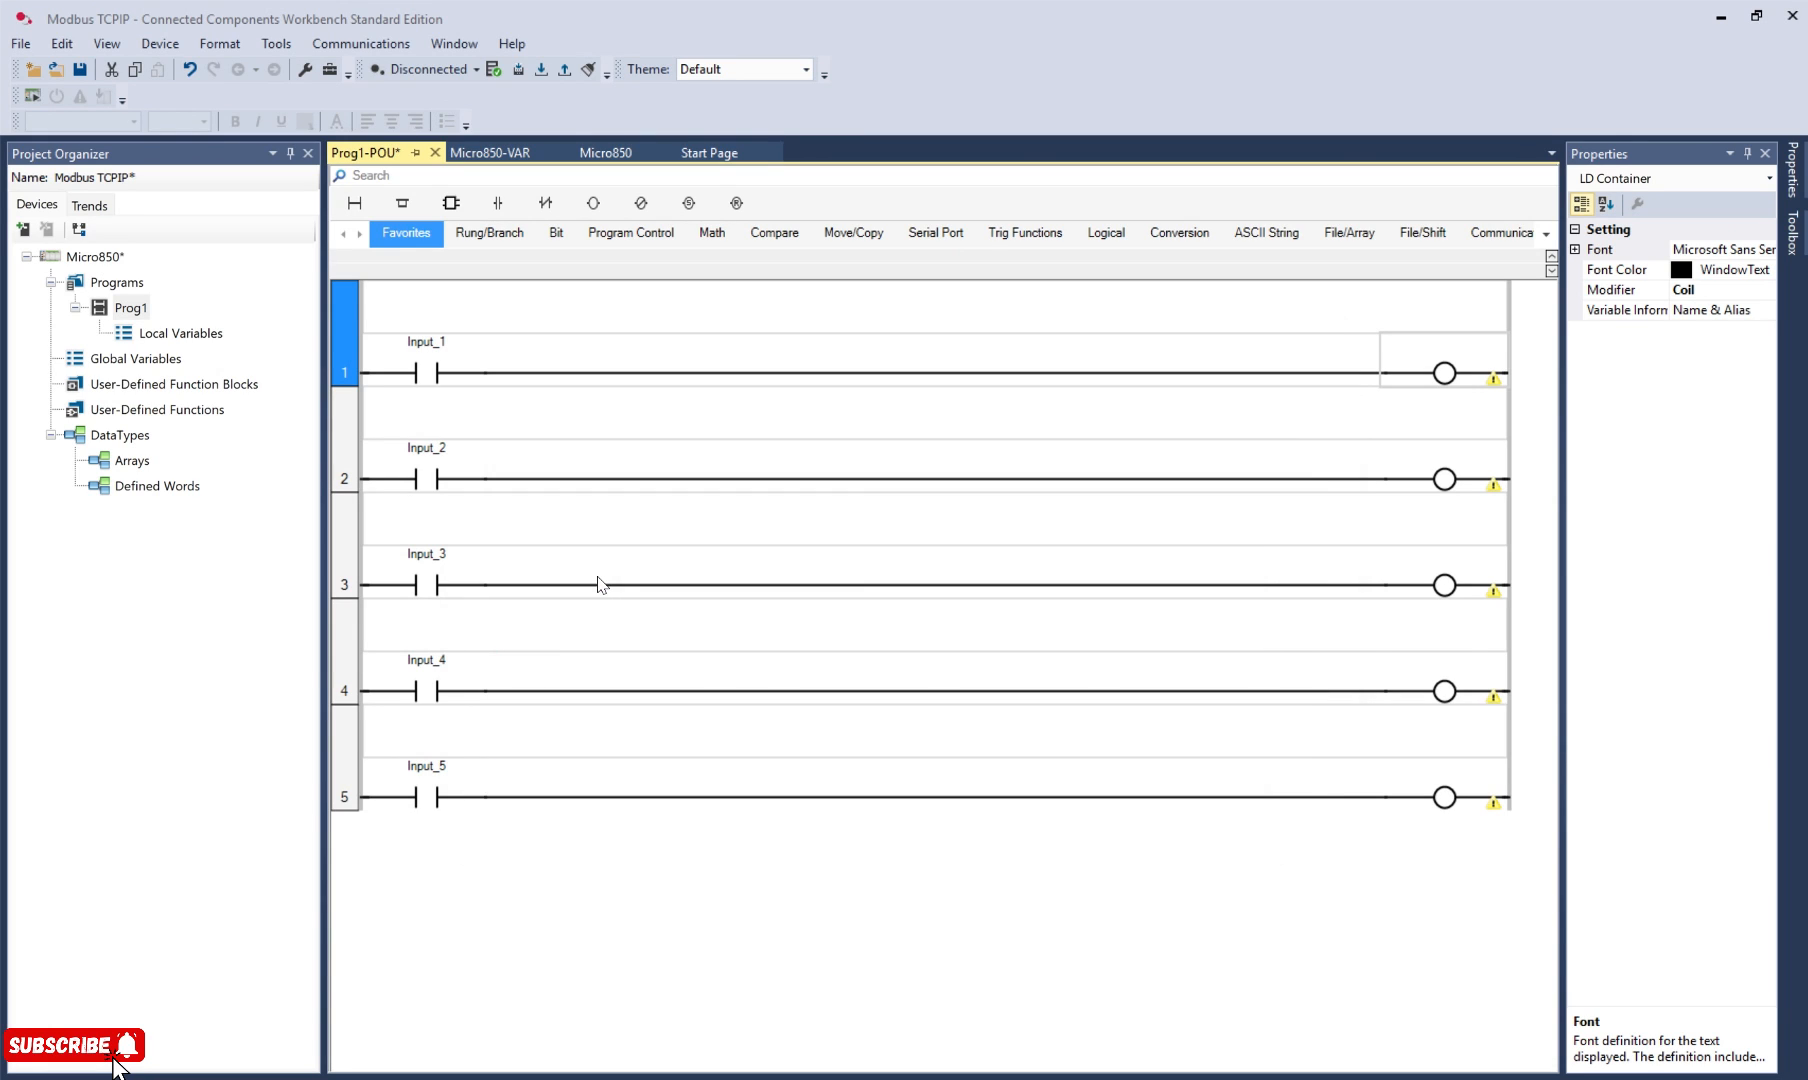
{"action": "double_click", "coordinate": [1446, 481]}
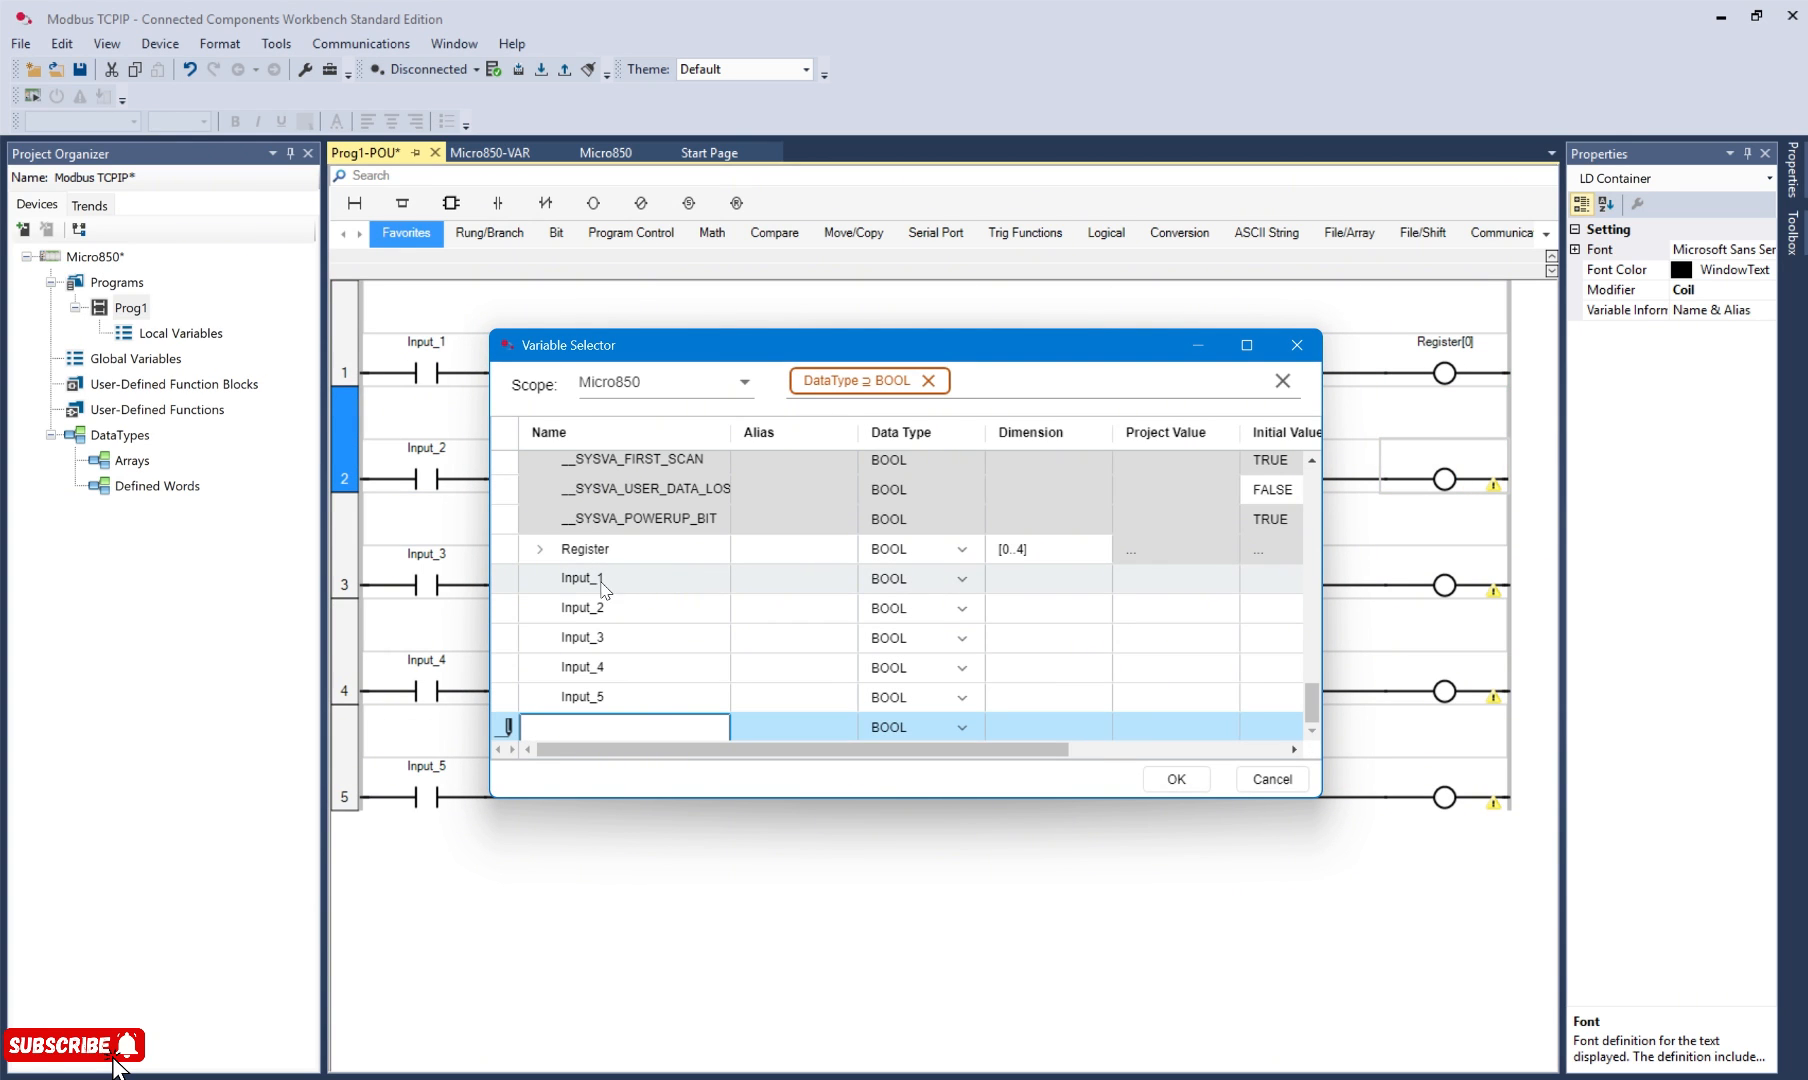
{"action": "left_click", "coordinate": [542, 551]}
{"action": "double_click", "coordinate": [610, 608]}
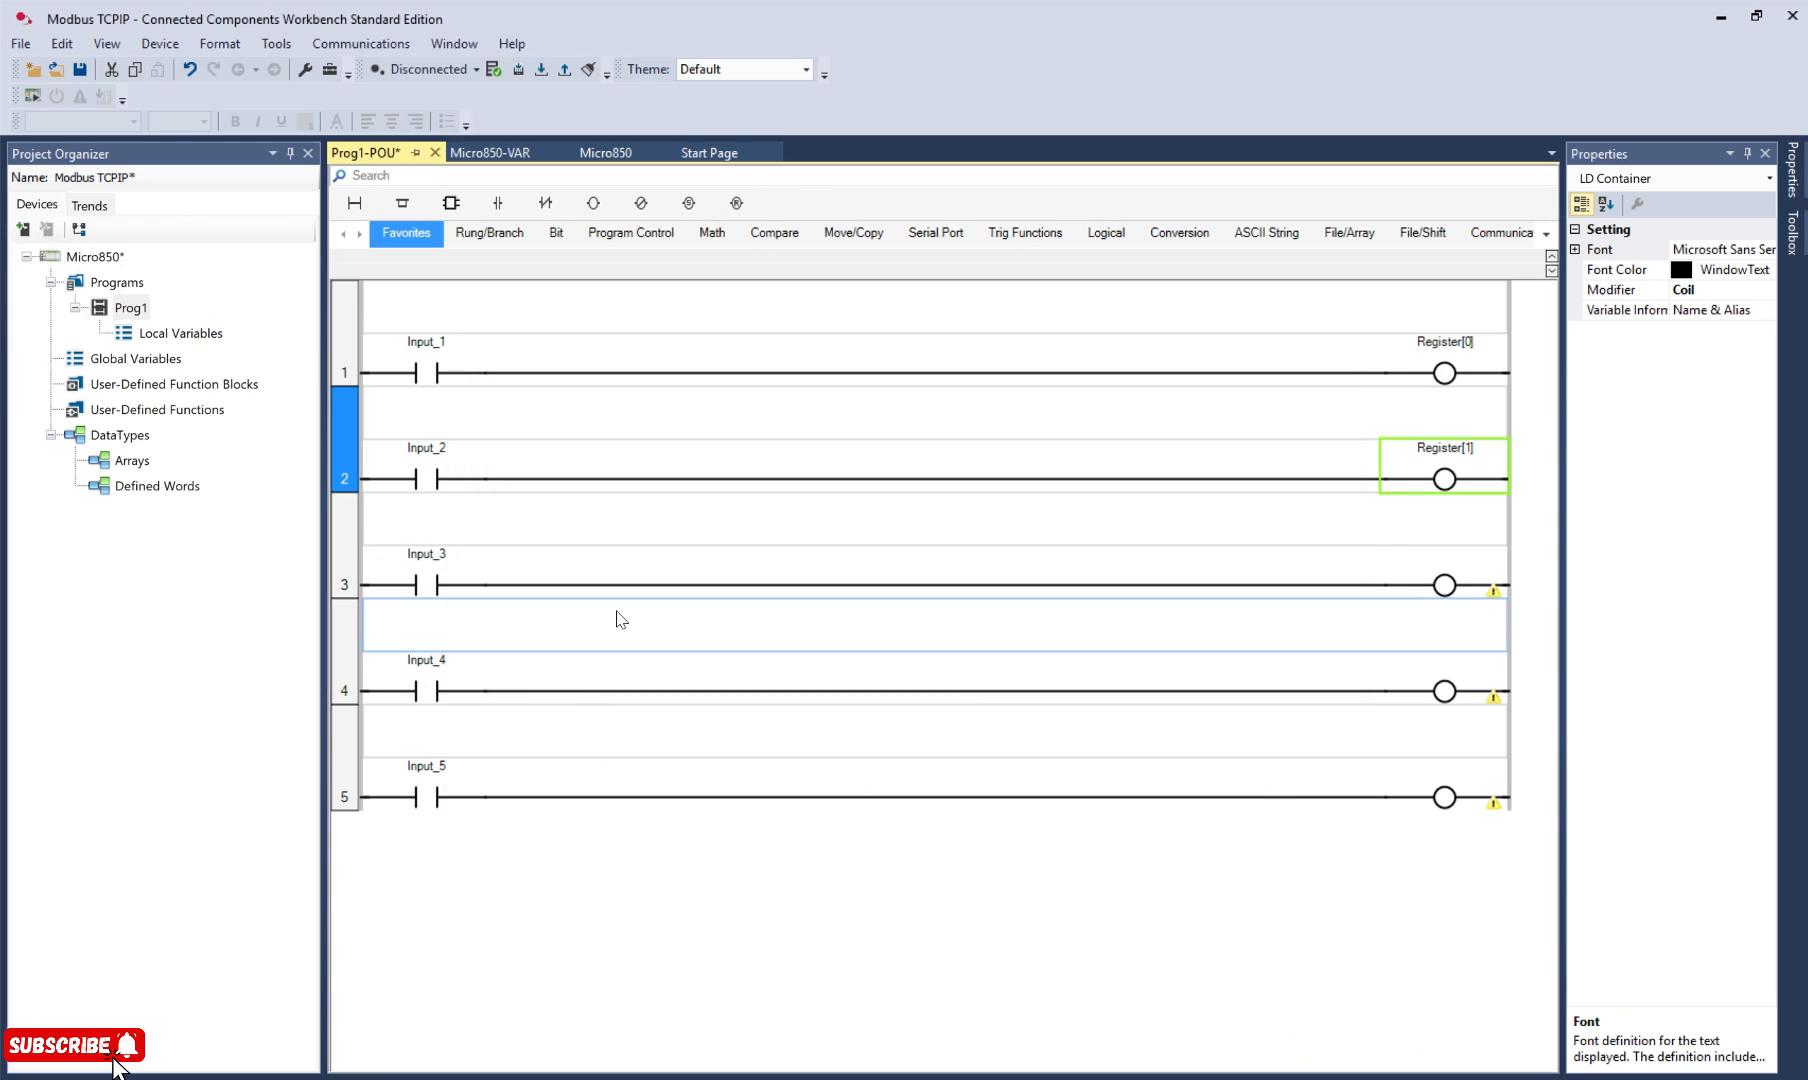
- Assign Register[2] to the coil on rung 3 and Register[3] to the coil on rung 4
{"action": "double_click", "coordinate": [1444, 586]}
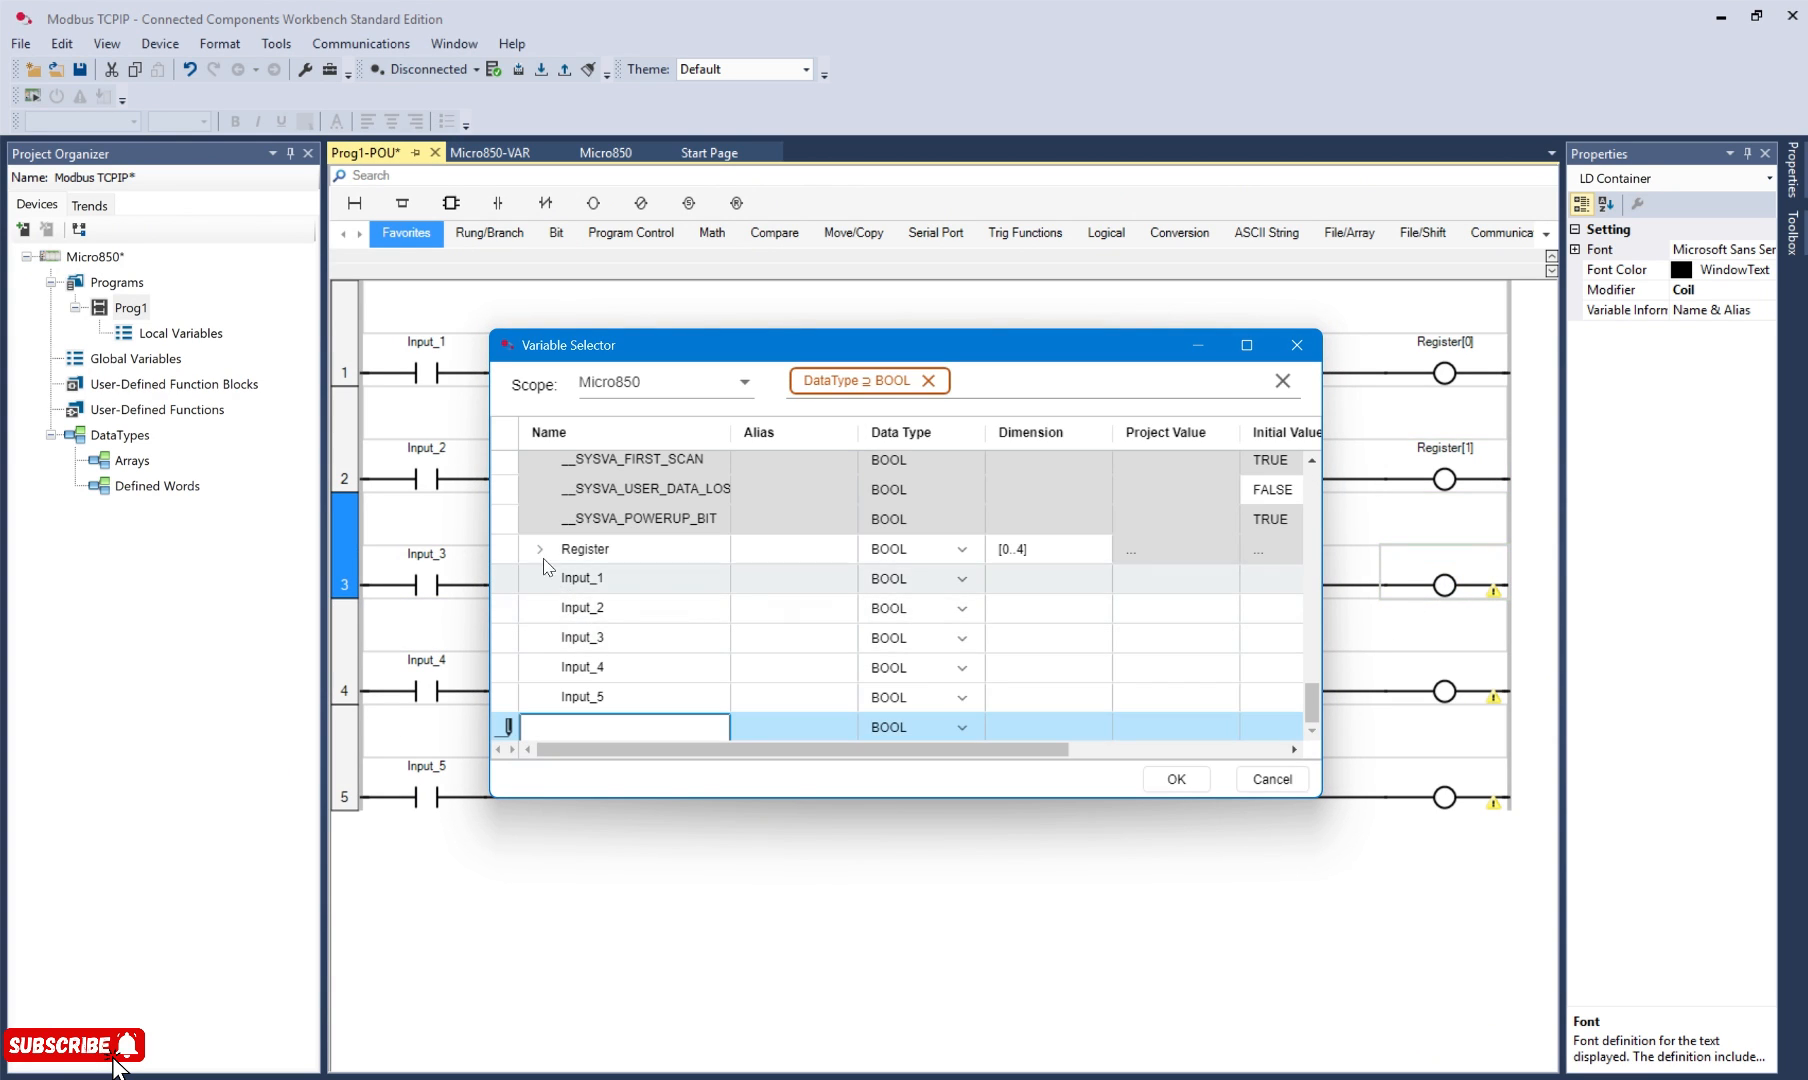
{"action": "left_click", "coordinate": [541, 550]}
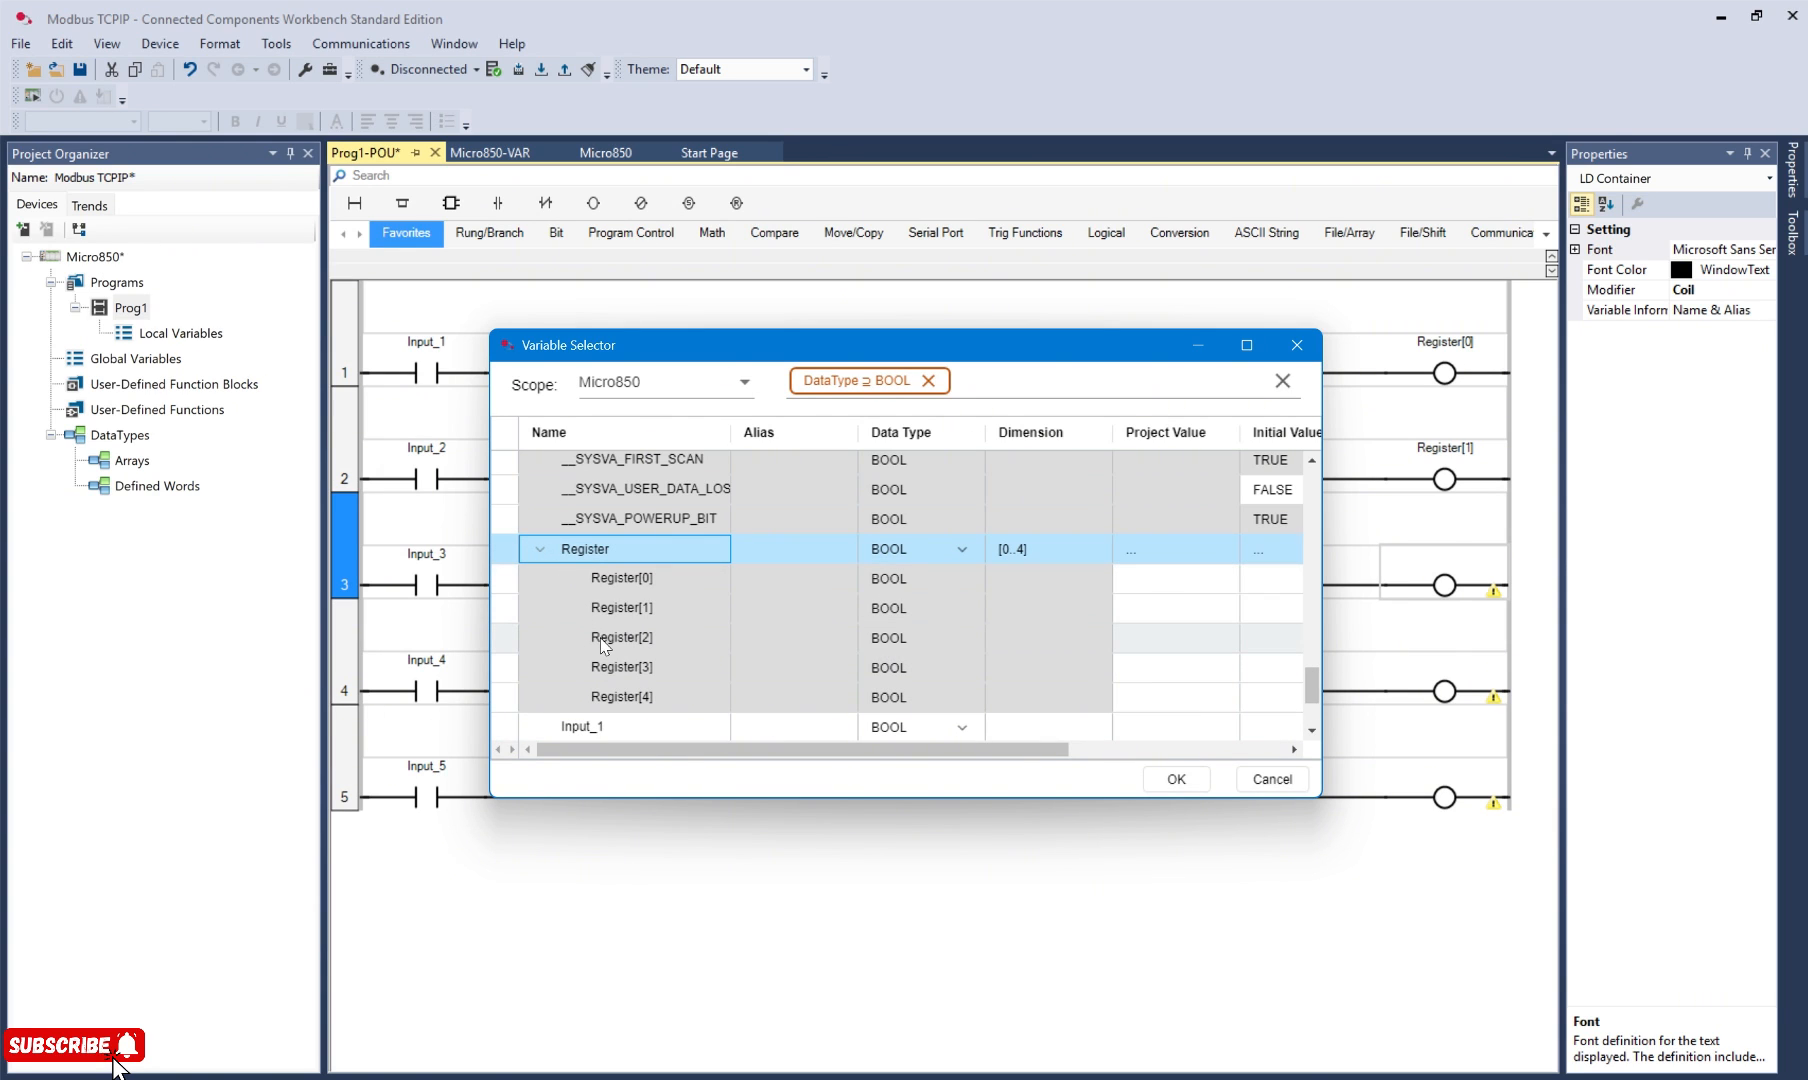
{"action": "double_click", "coordinate": [605, 645]}
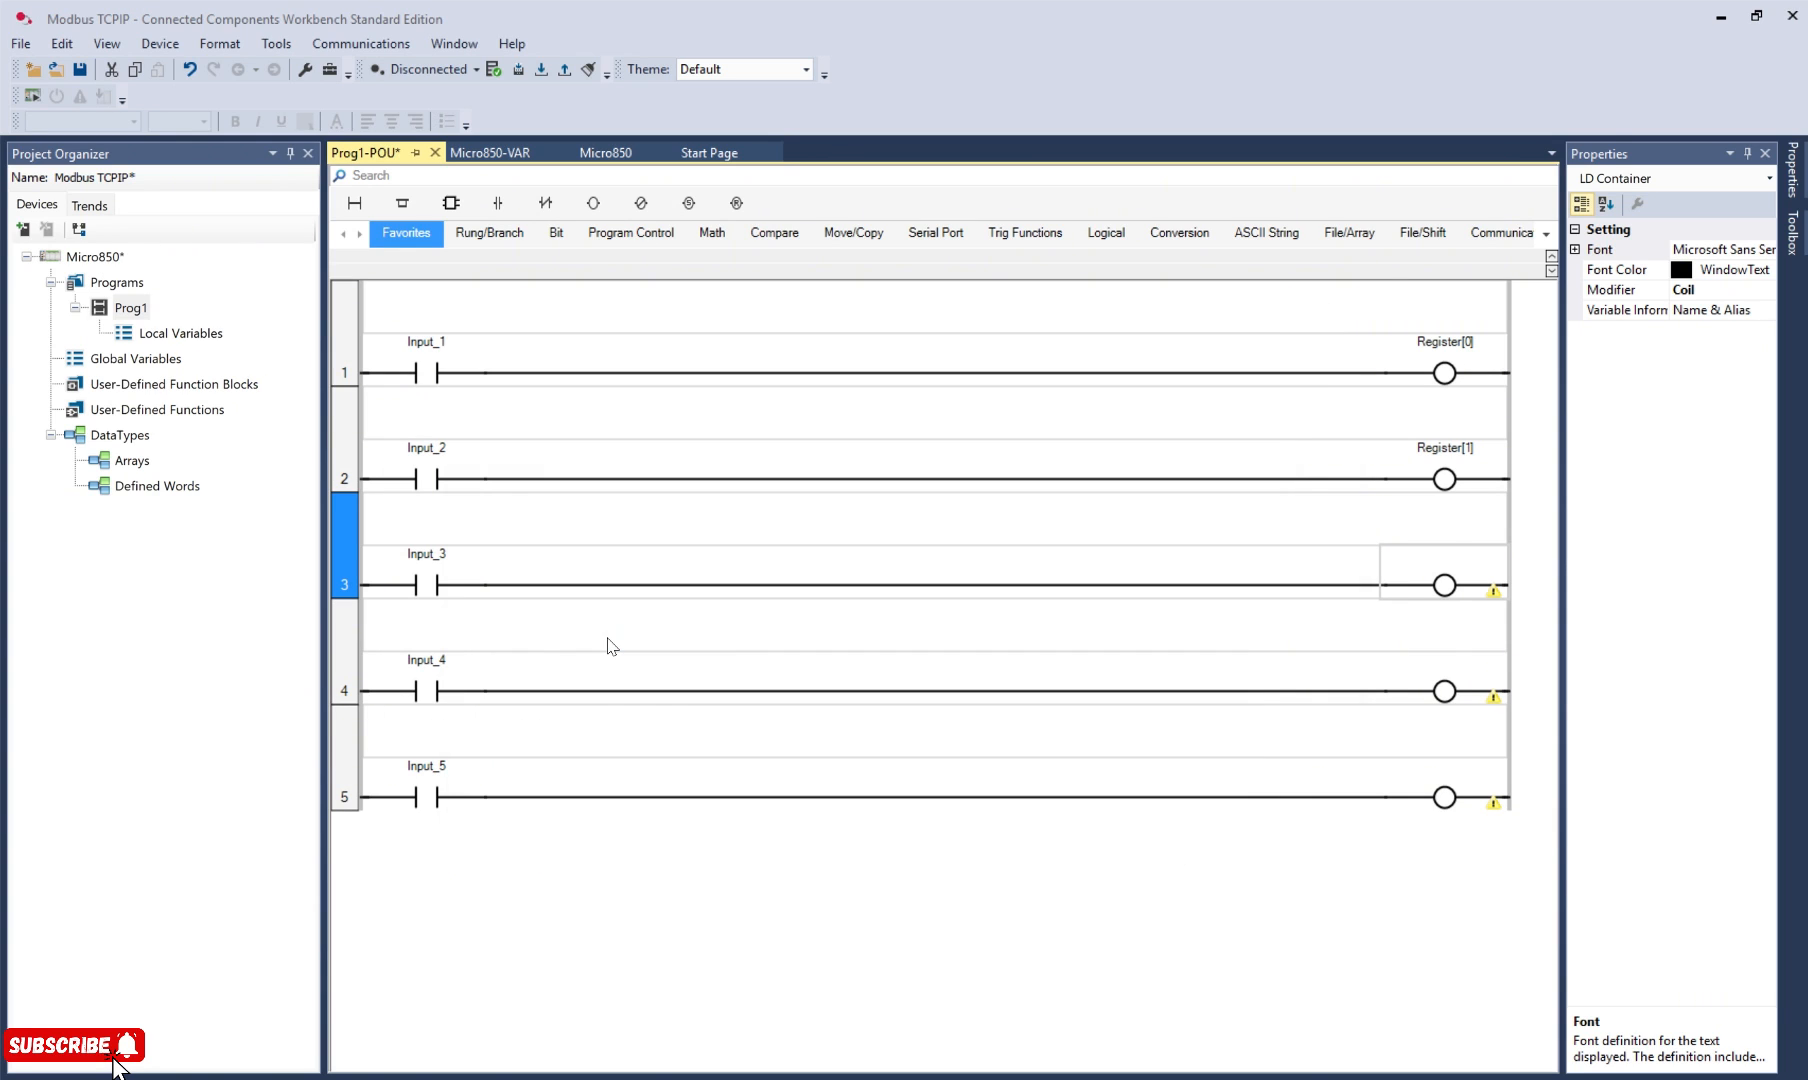
{"action": "double_click", "coordinate": [1444, 691]}
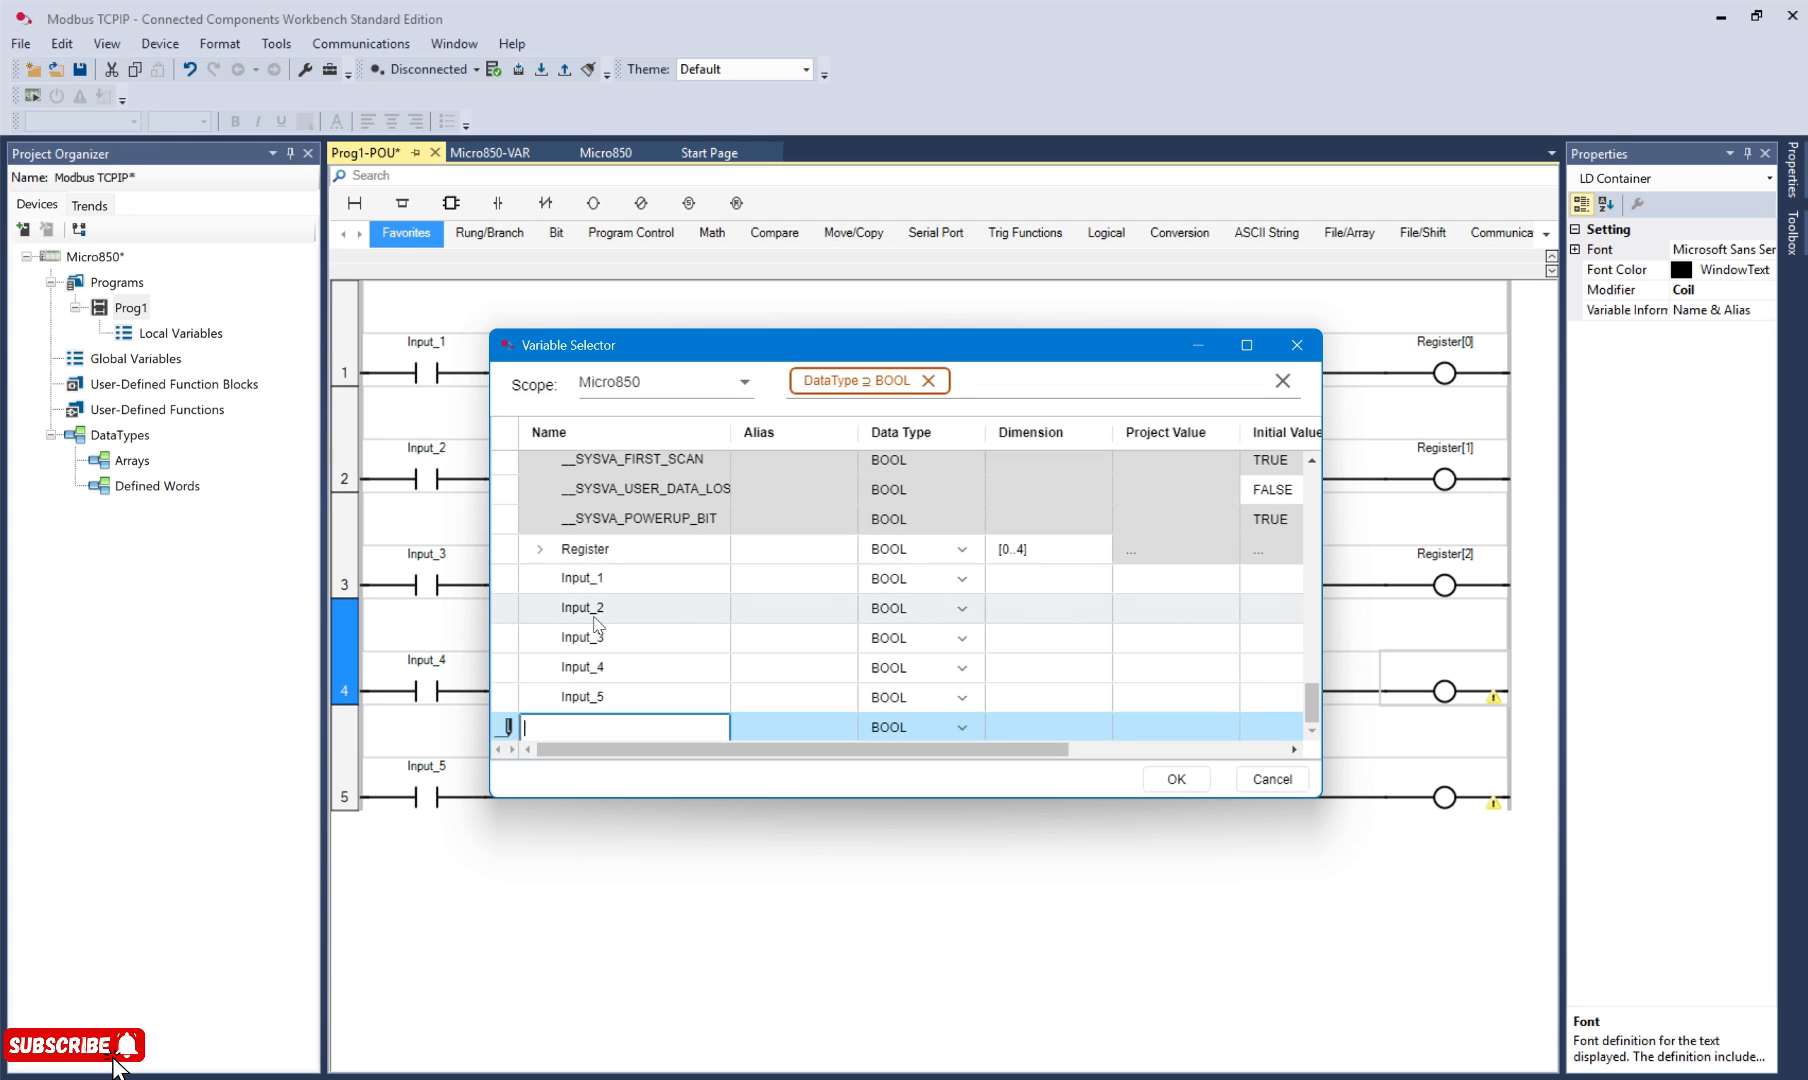
{"action": "left_click", "coordinate": [541, 550]}
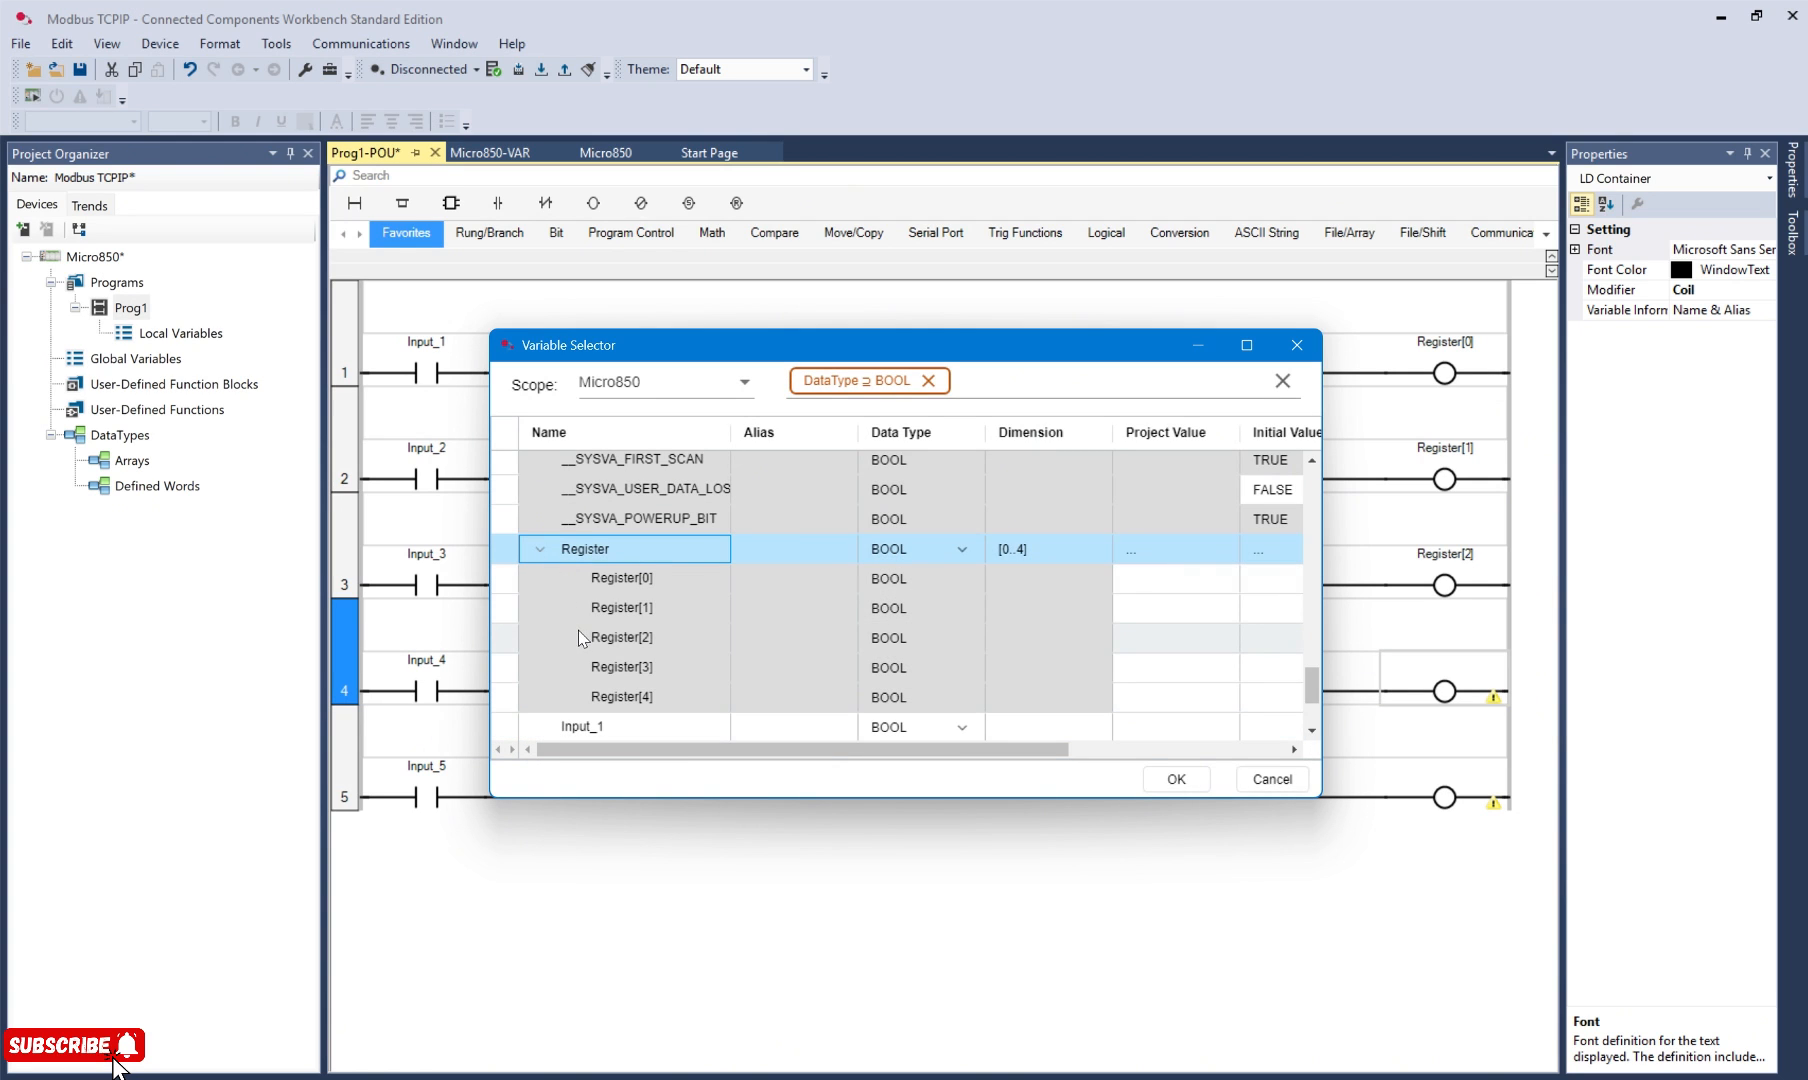
{"action": "left_click", "coordinate": [610, 667]}
{"action": "double_click", "coordinate": [610, 667]}
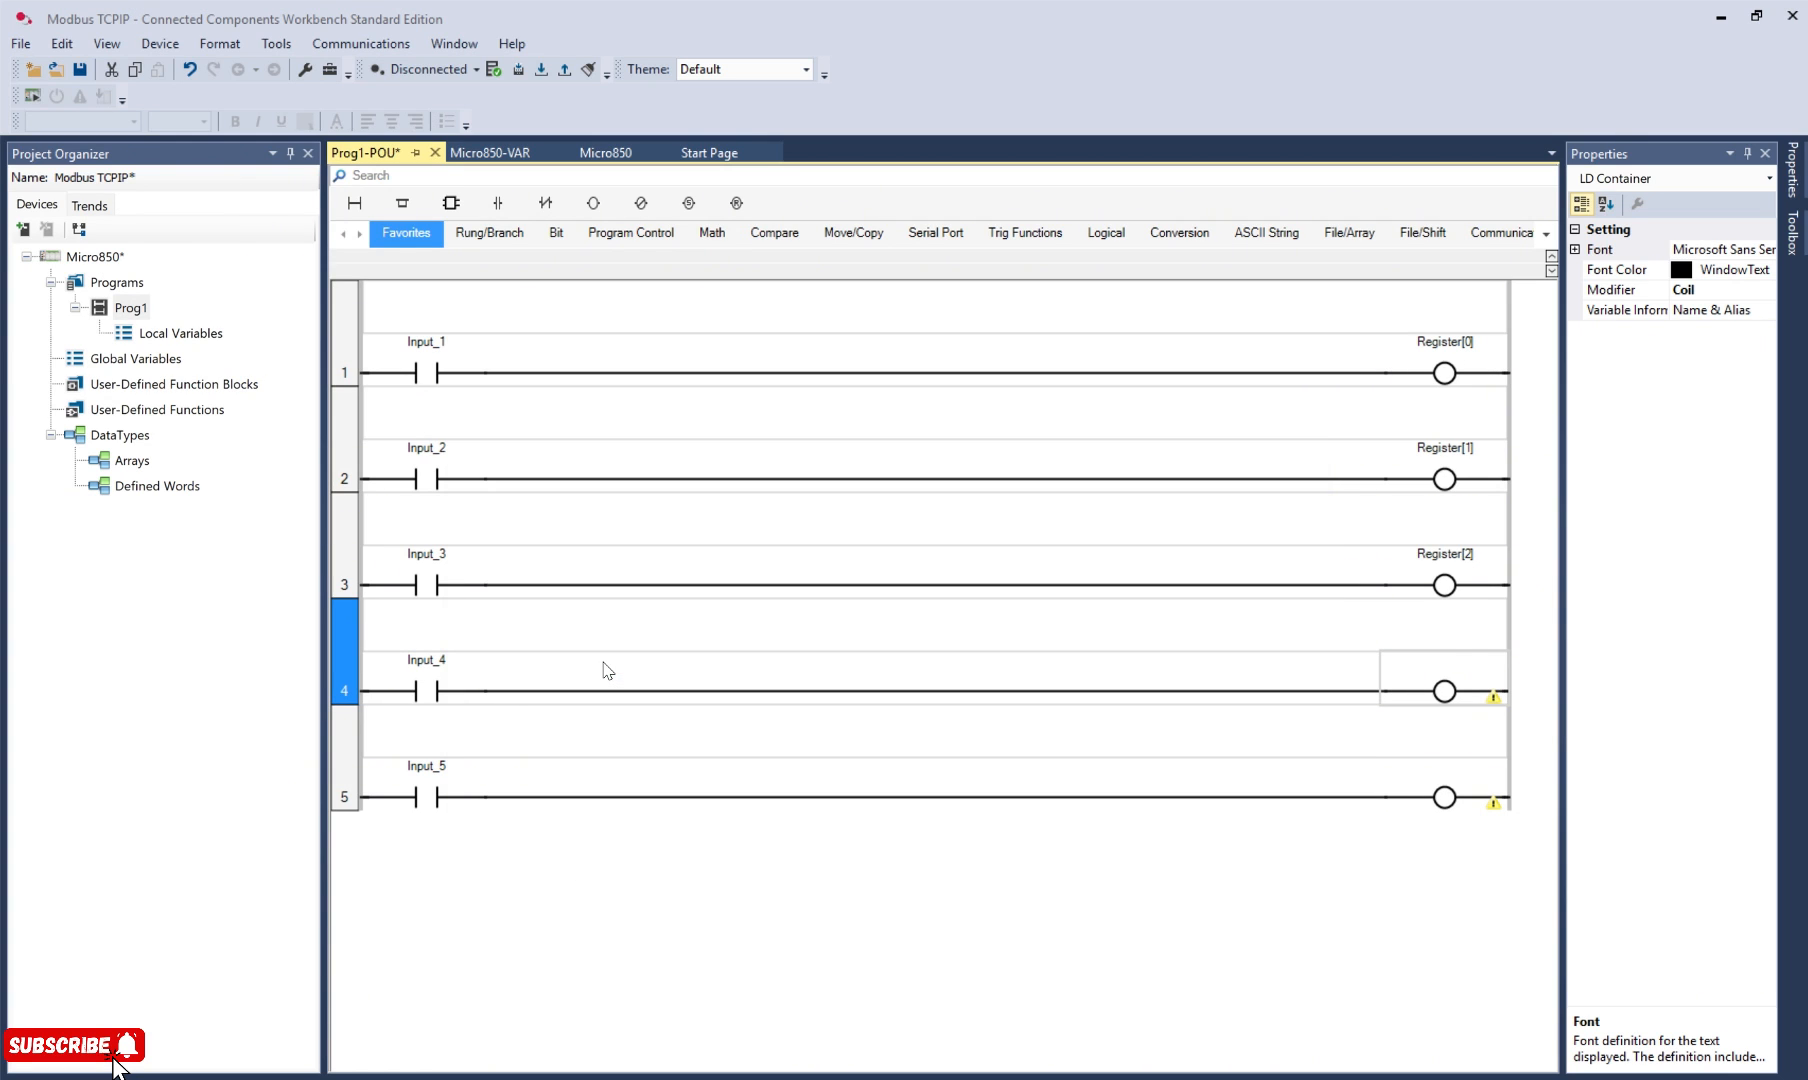
- Assign Register[4] to the coil on rung 5
{"action": "double_click", "coordinate": [1444, 797]}
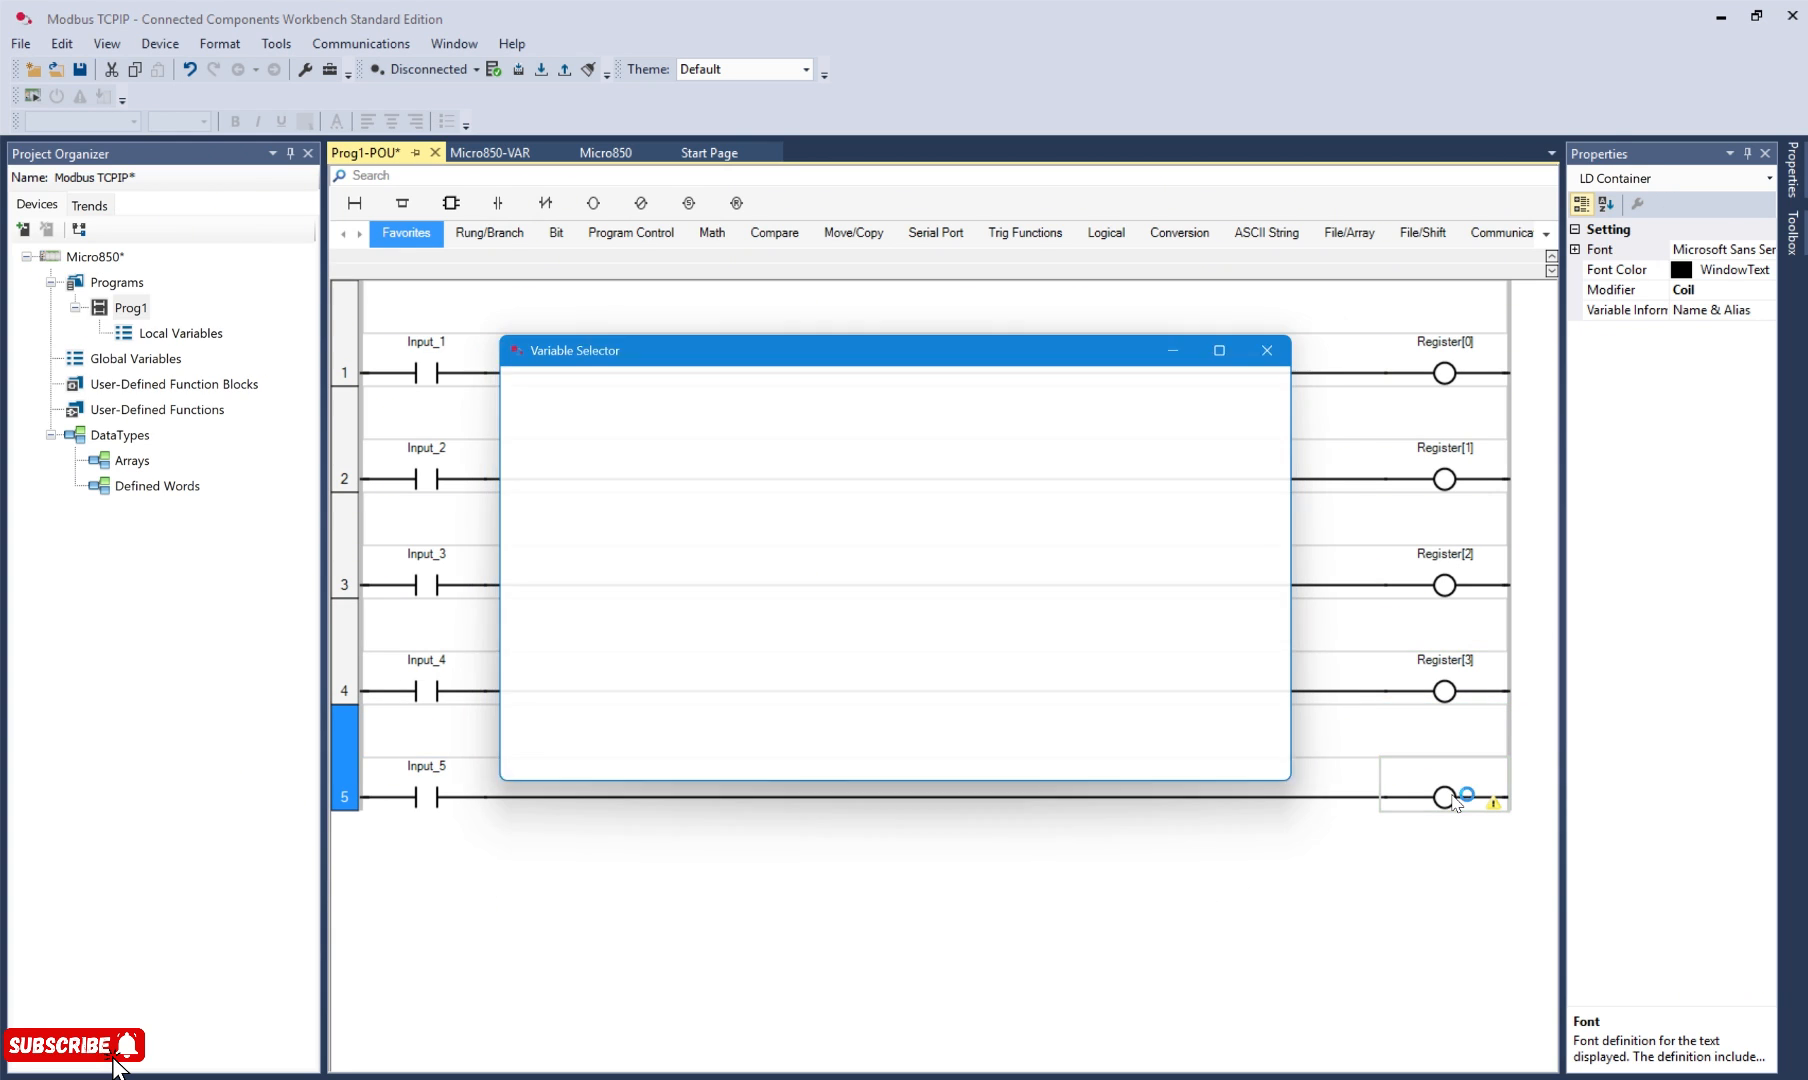
{"action": "left_click", "coordinate": [543, 550]}
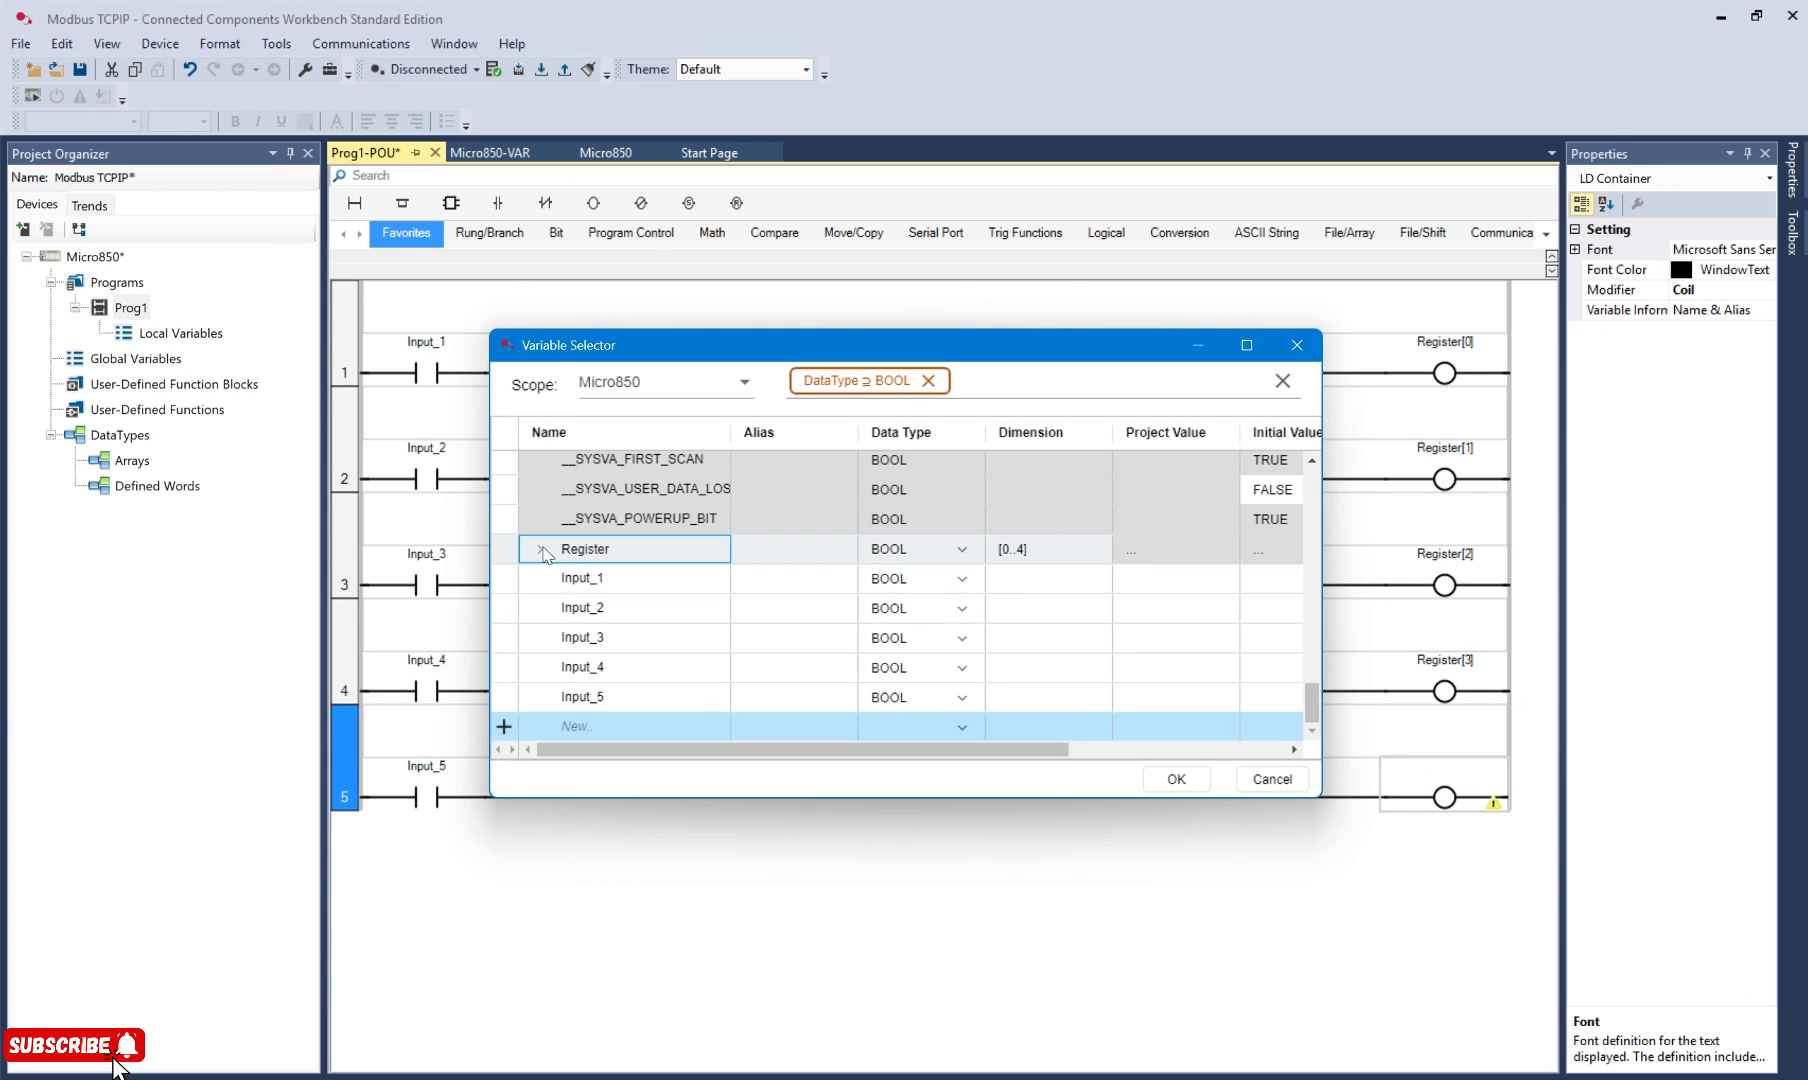
{"action": "left_click", "coordinate": [640, 698]}
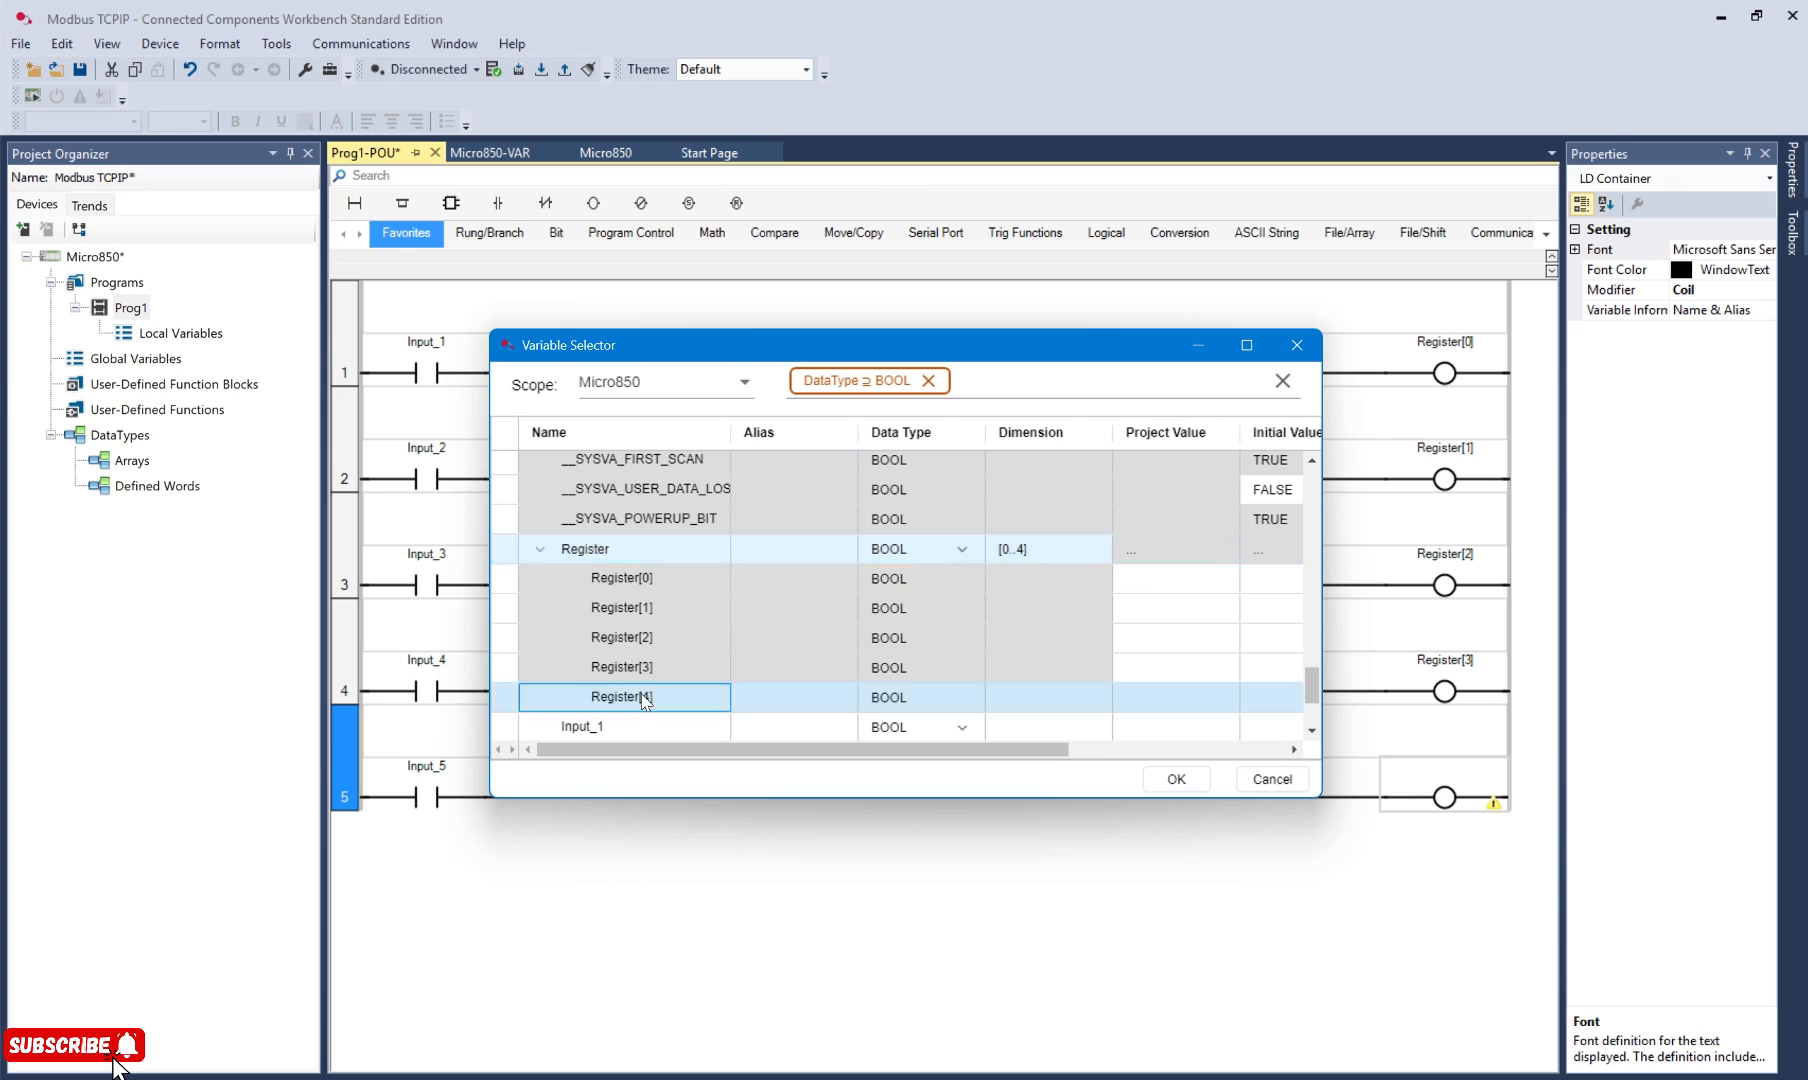
{"action": "double_click", "coordinate": [640, 698]}
{"action": "left_click", "coordinate": [898, 955]}
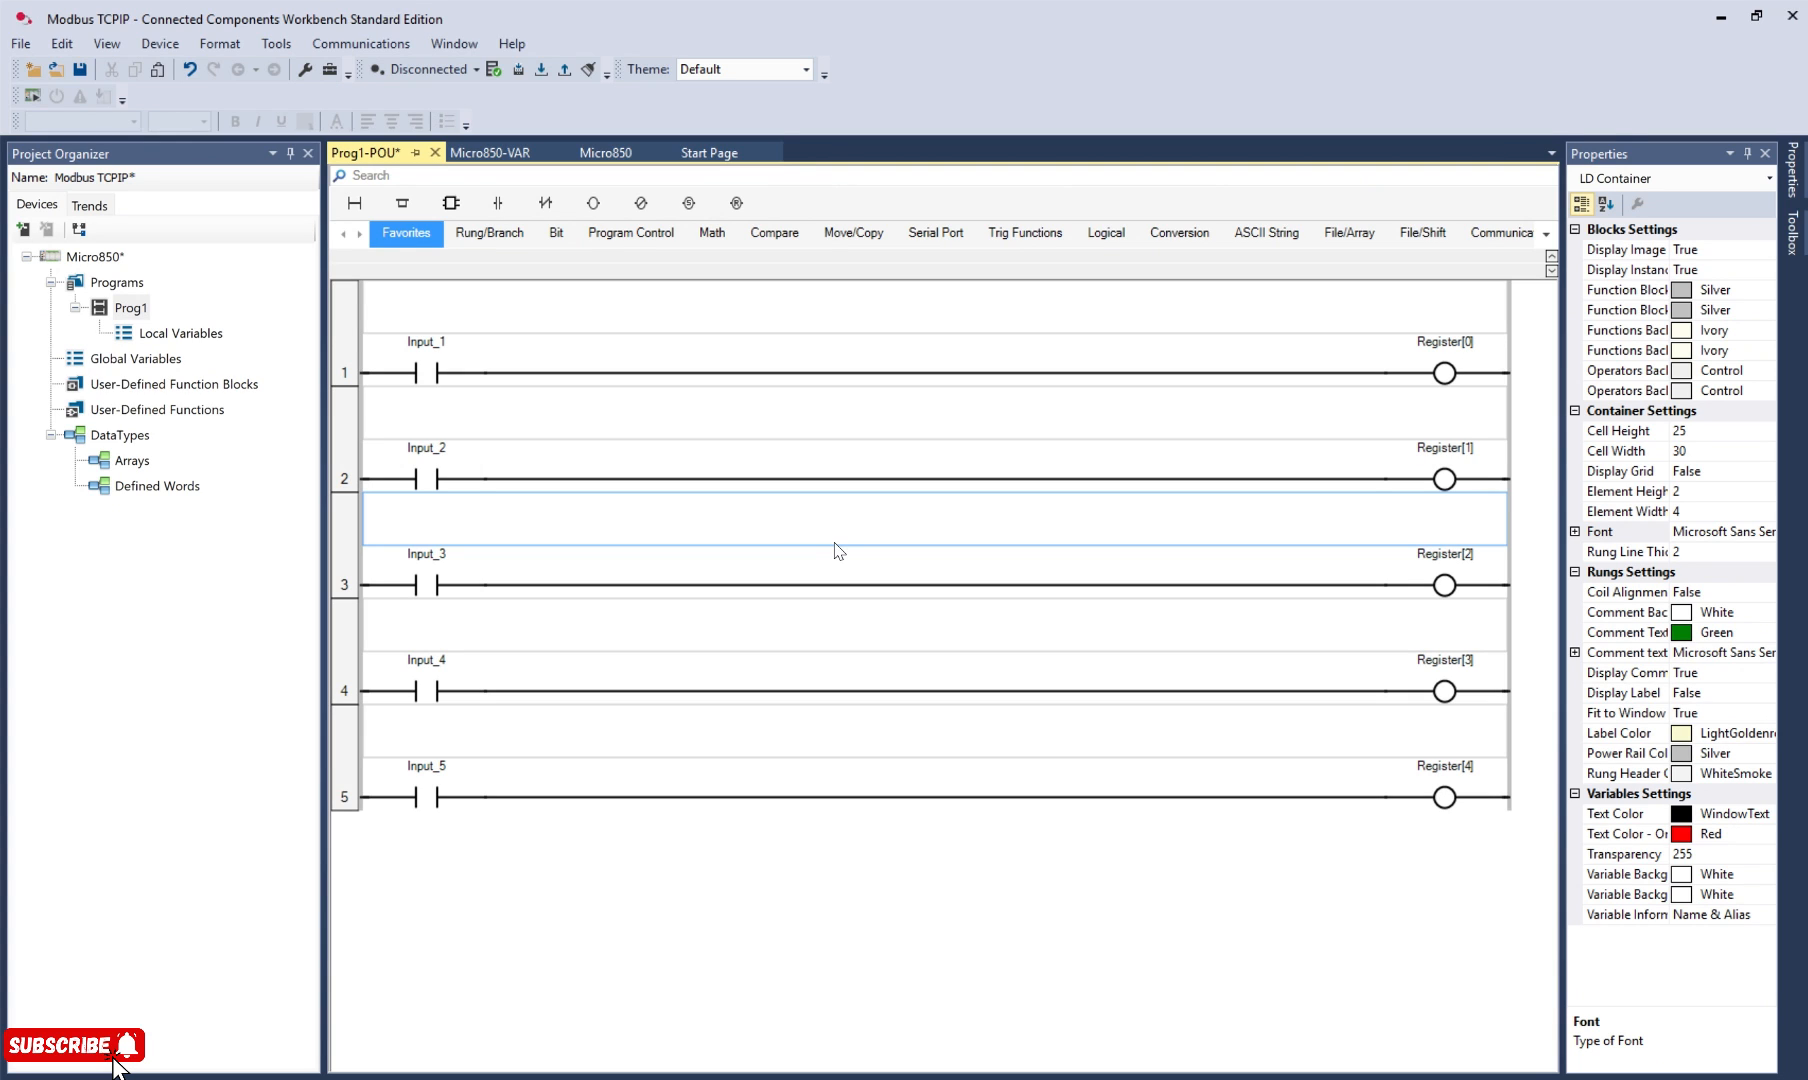
- Add the Register array variable to the Micro850 controller's Modbus mapping at address 000001
{"action": "double_click", "coordinate": [117, 259]}
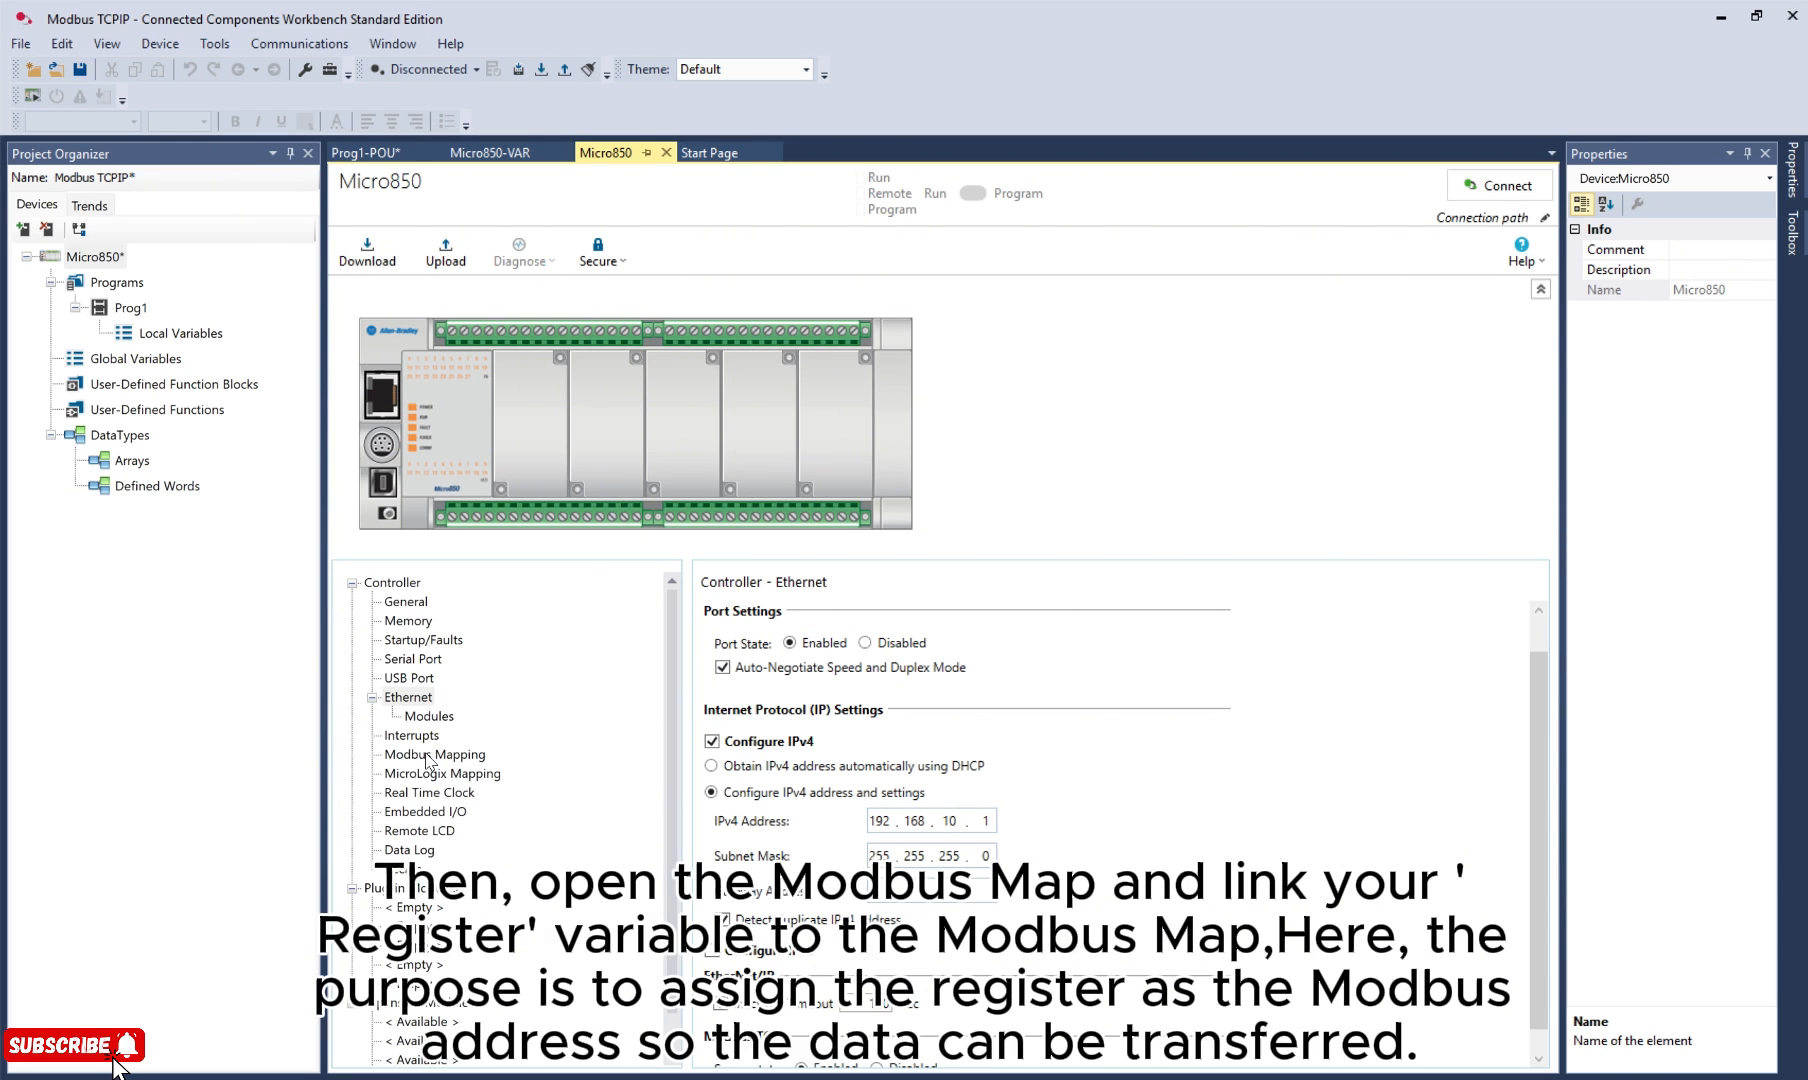
{"action": "left_click", "coordinate": [458, 756]}
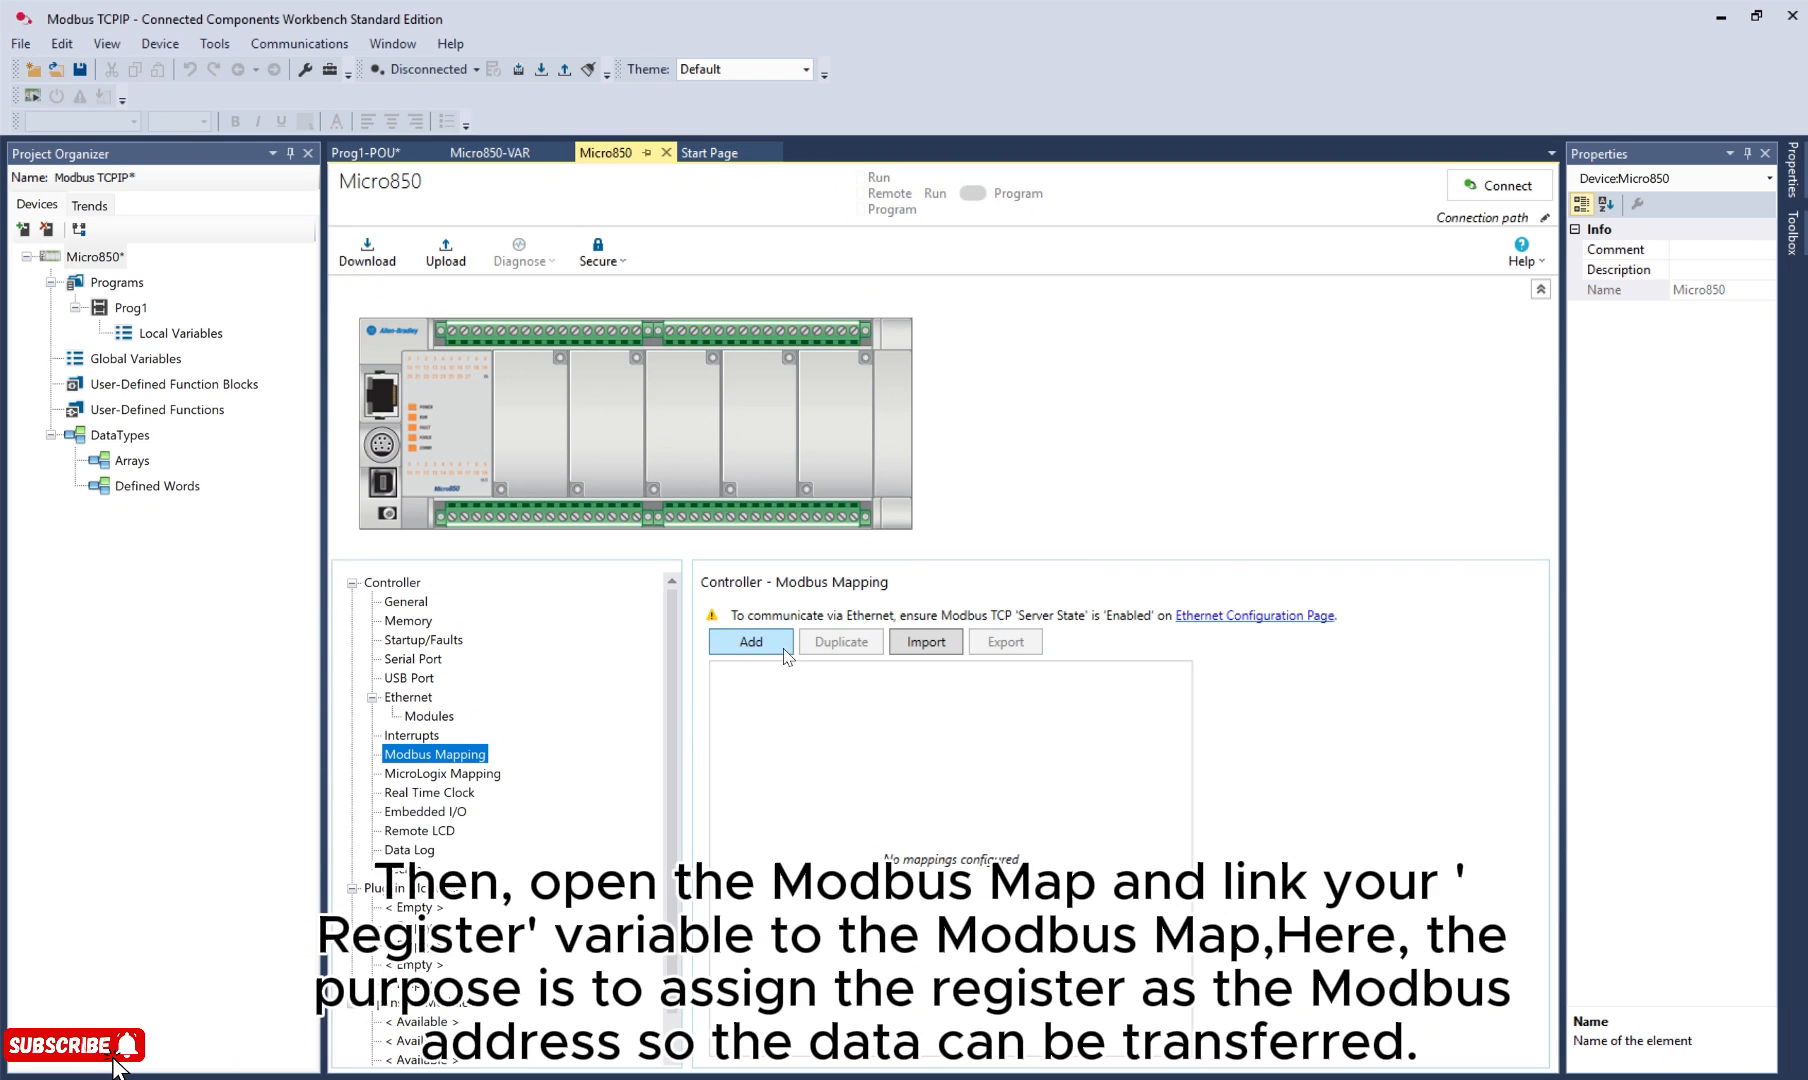
{"action": "left_click", "coordinate": [757, 645]}
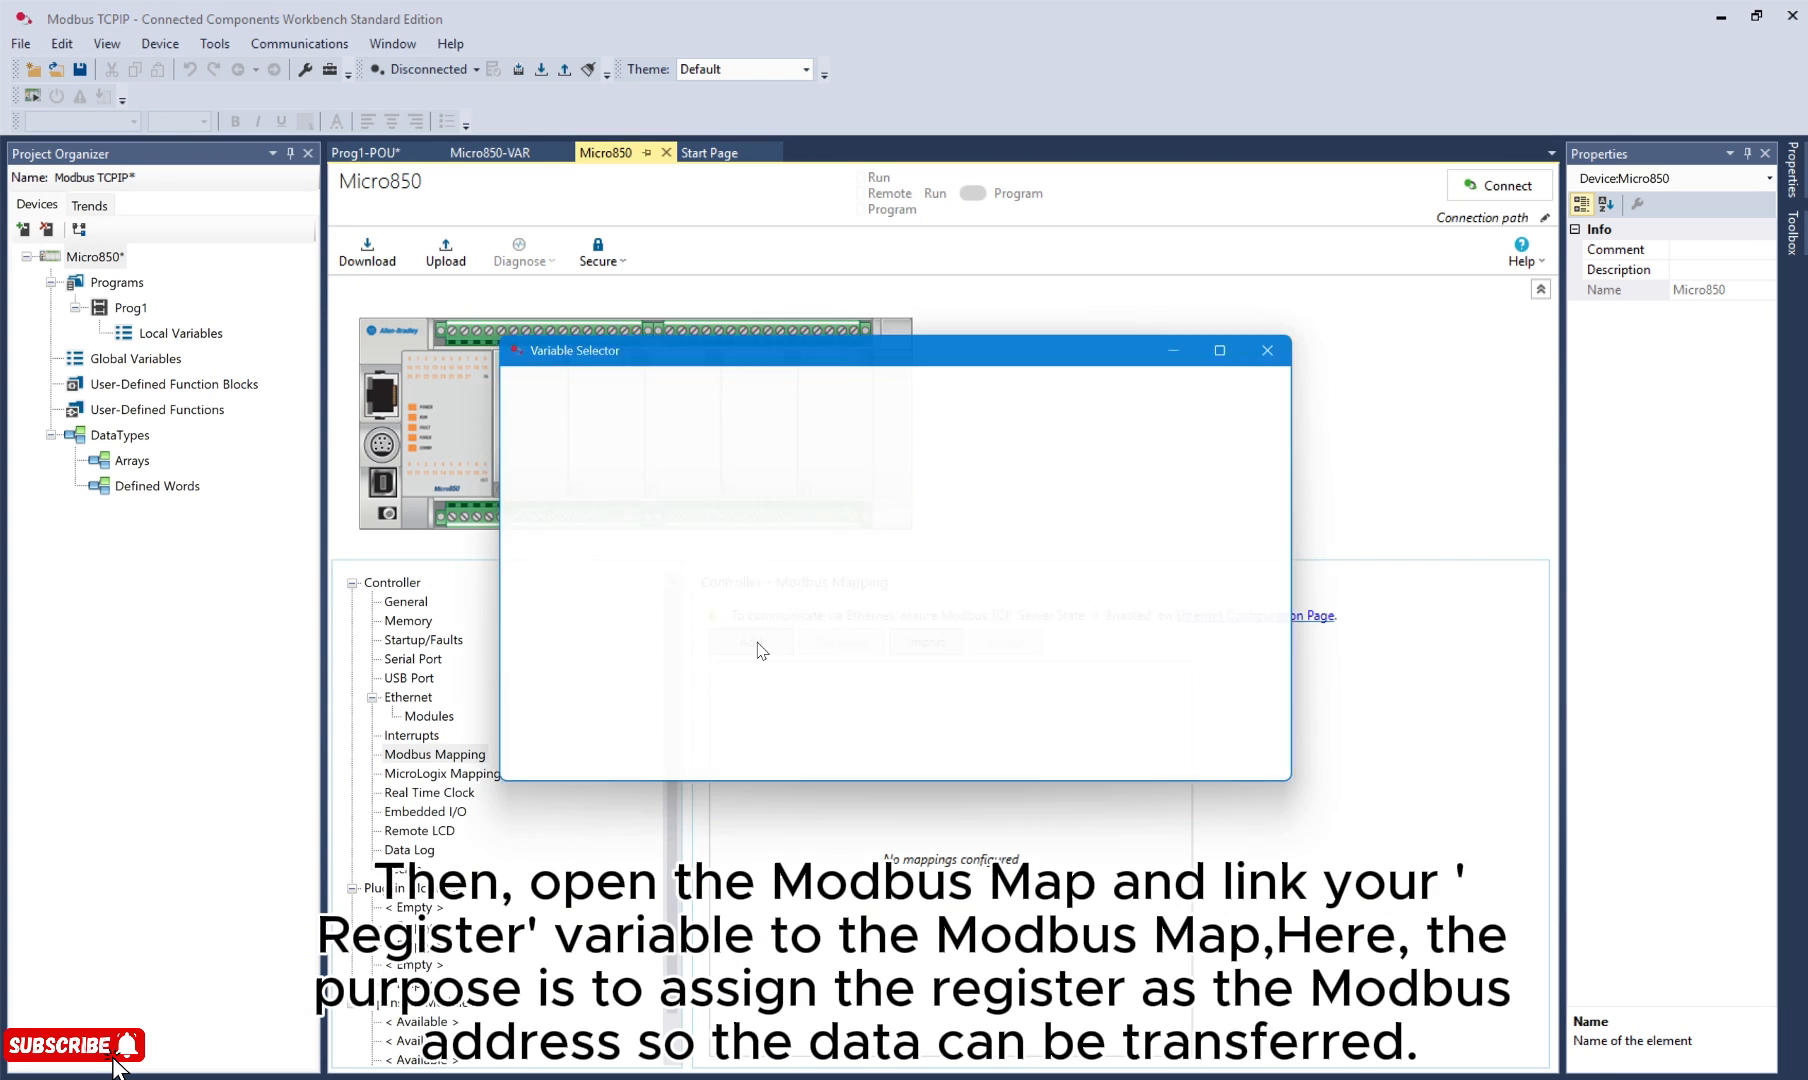
{"action": "scroll", "coordinate": [678, 582], "scroll_direction": "down", "scroll_amount": 15}
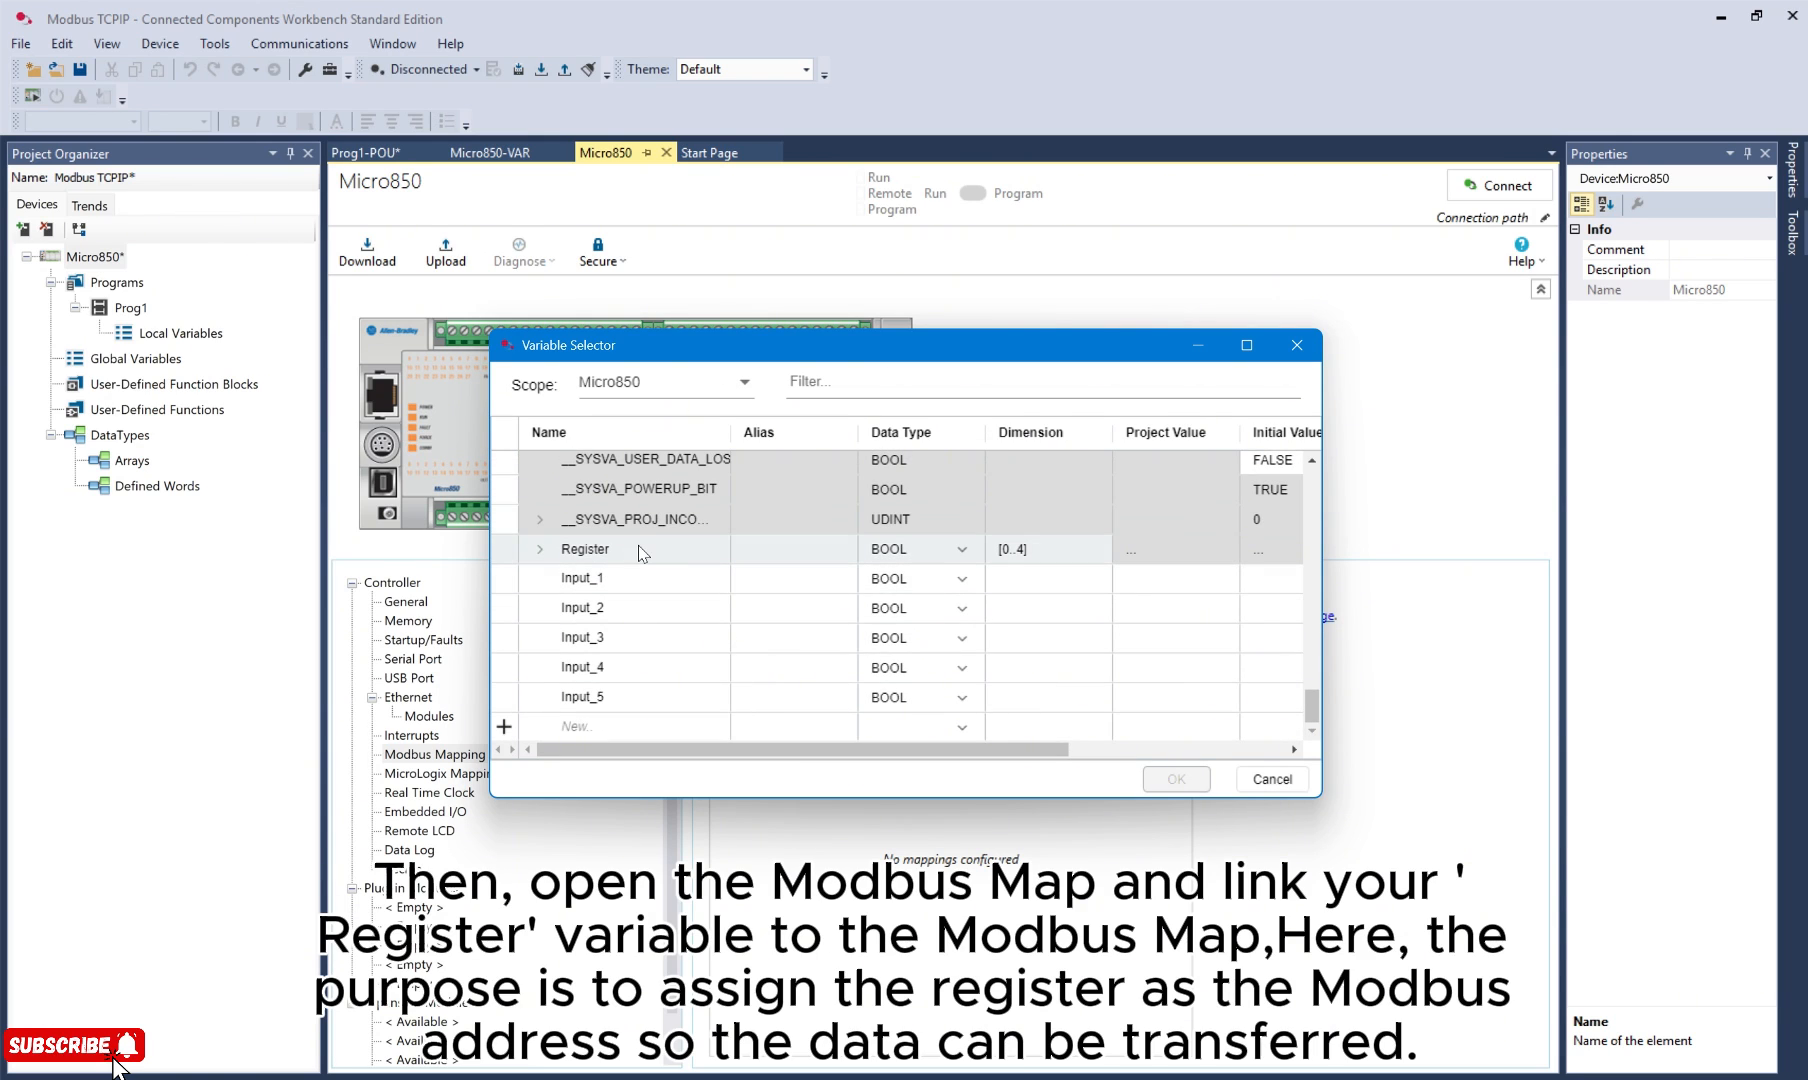
{"action": "left_click", "coordinate": [650, 549]}
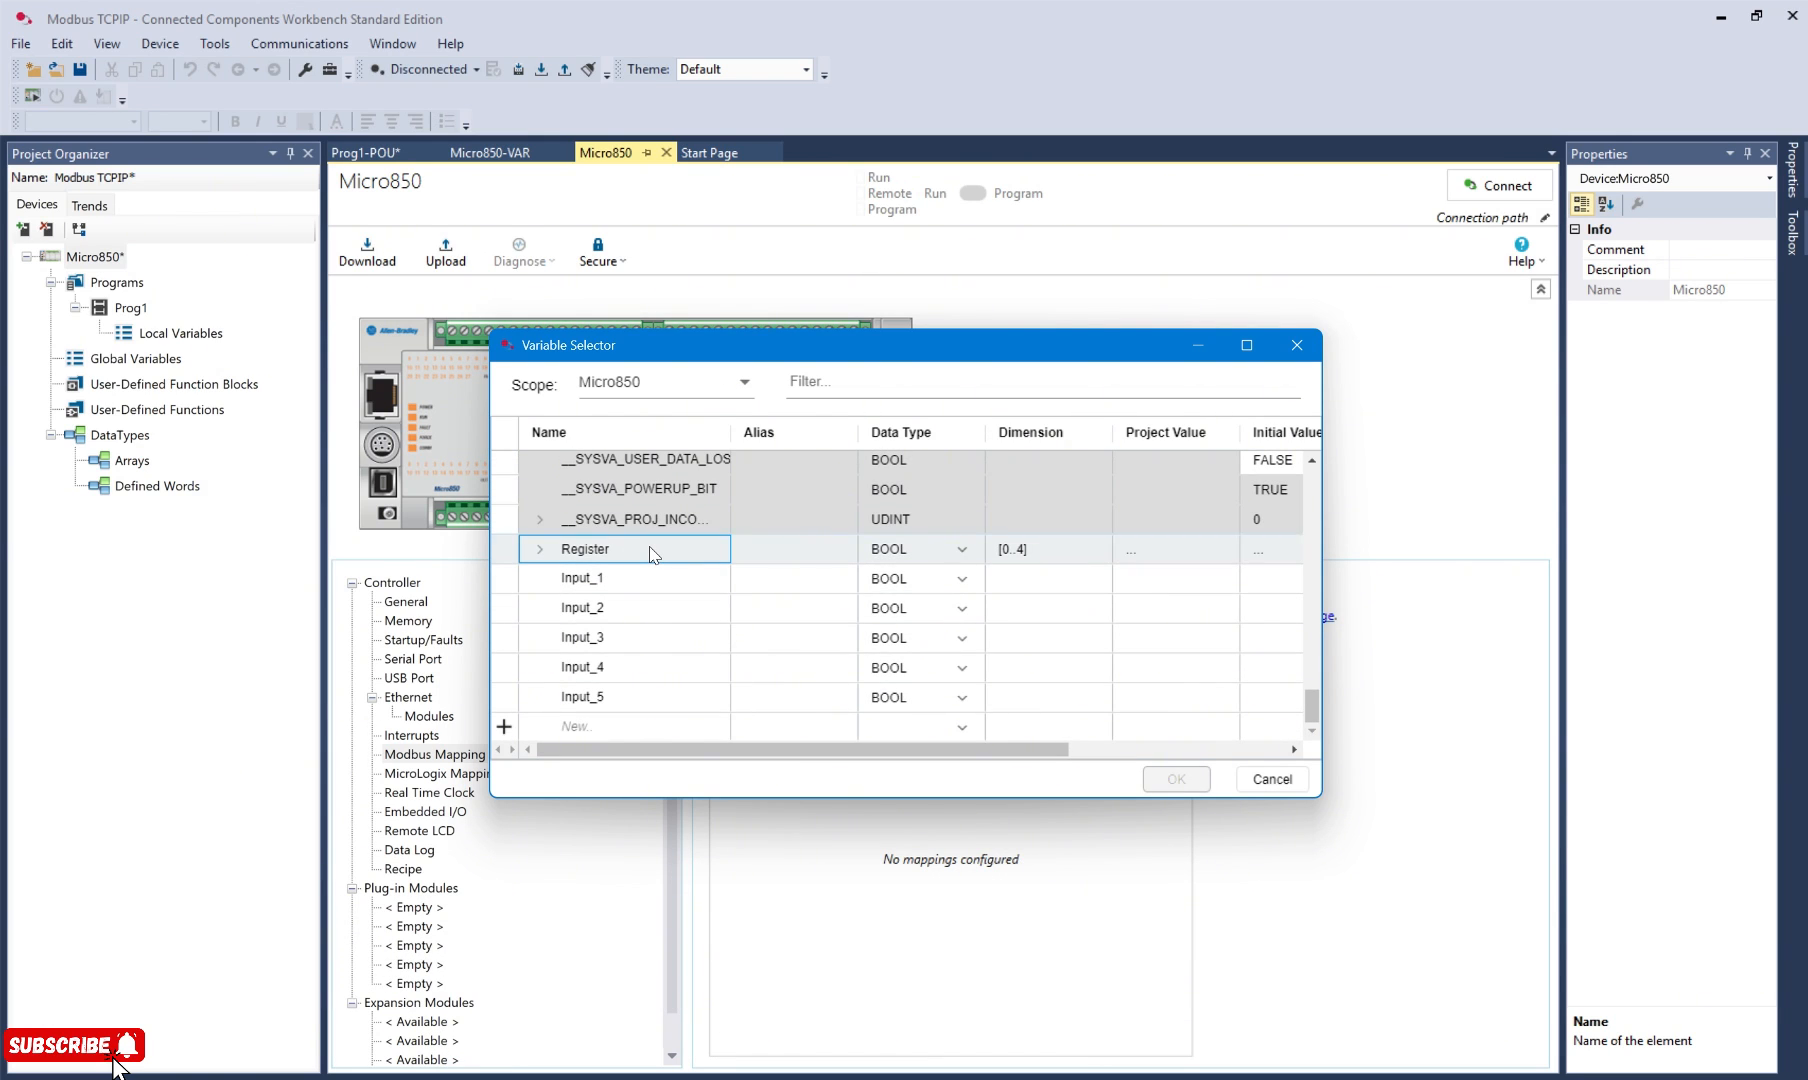
{"action": "left_click", "coordinate": [655, 550]}
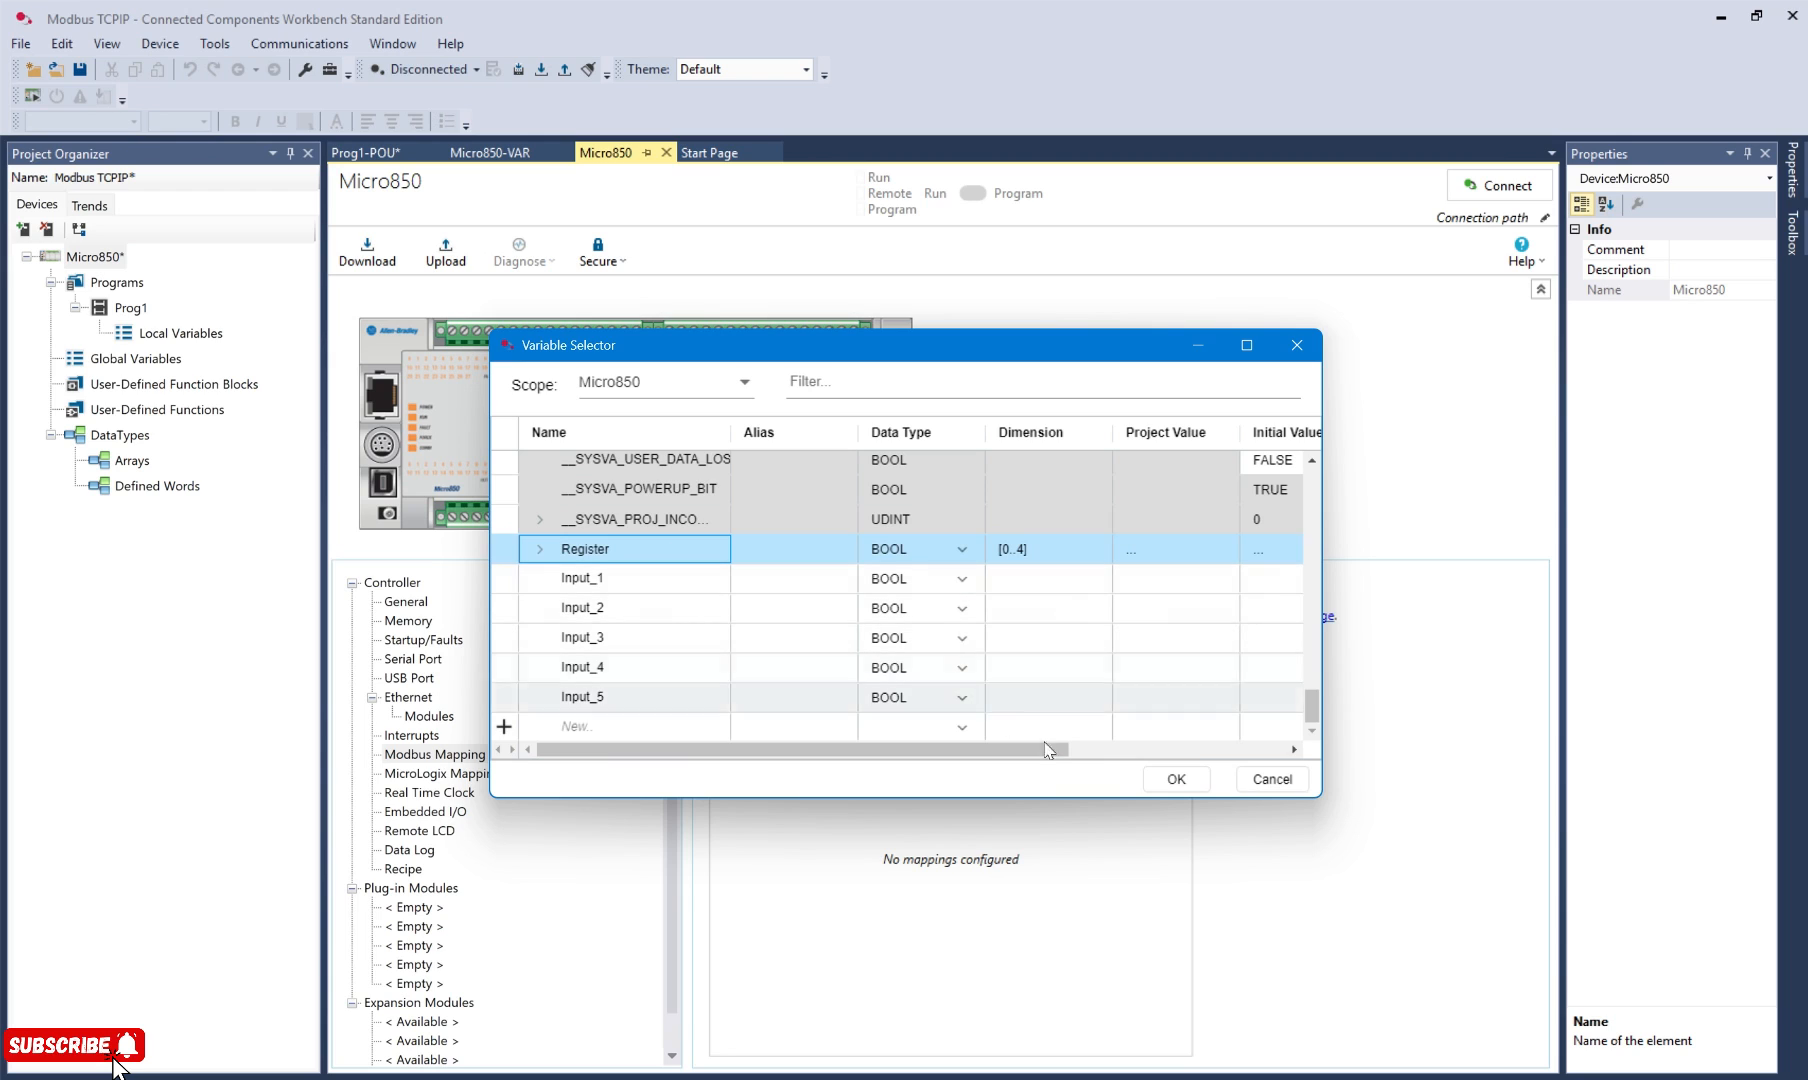
{"action": "left_click", "coordinate": [1188, 781]}
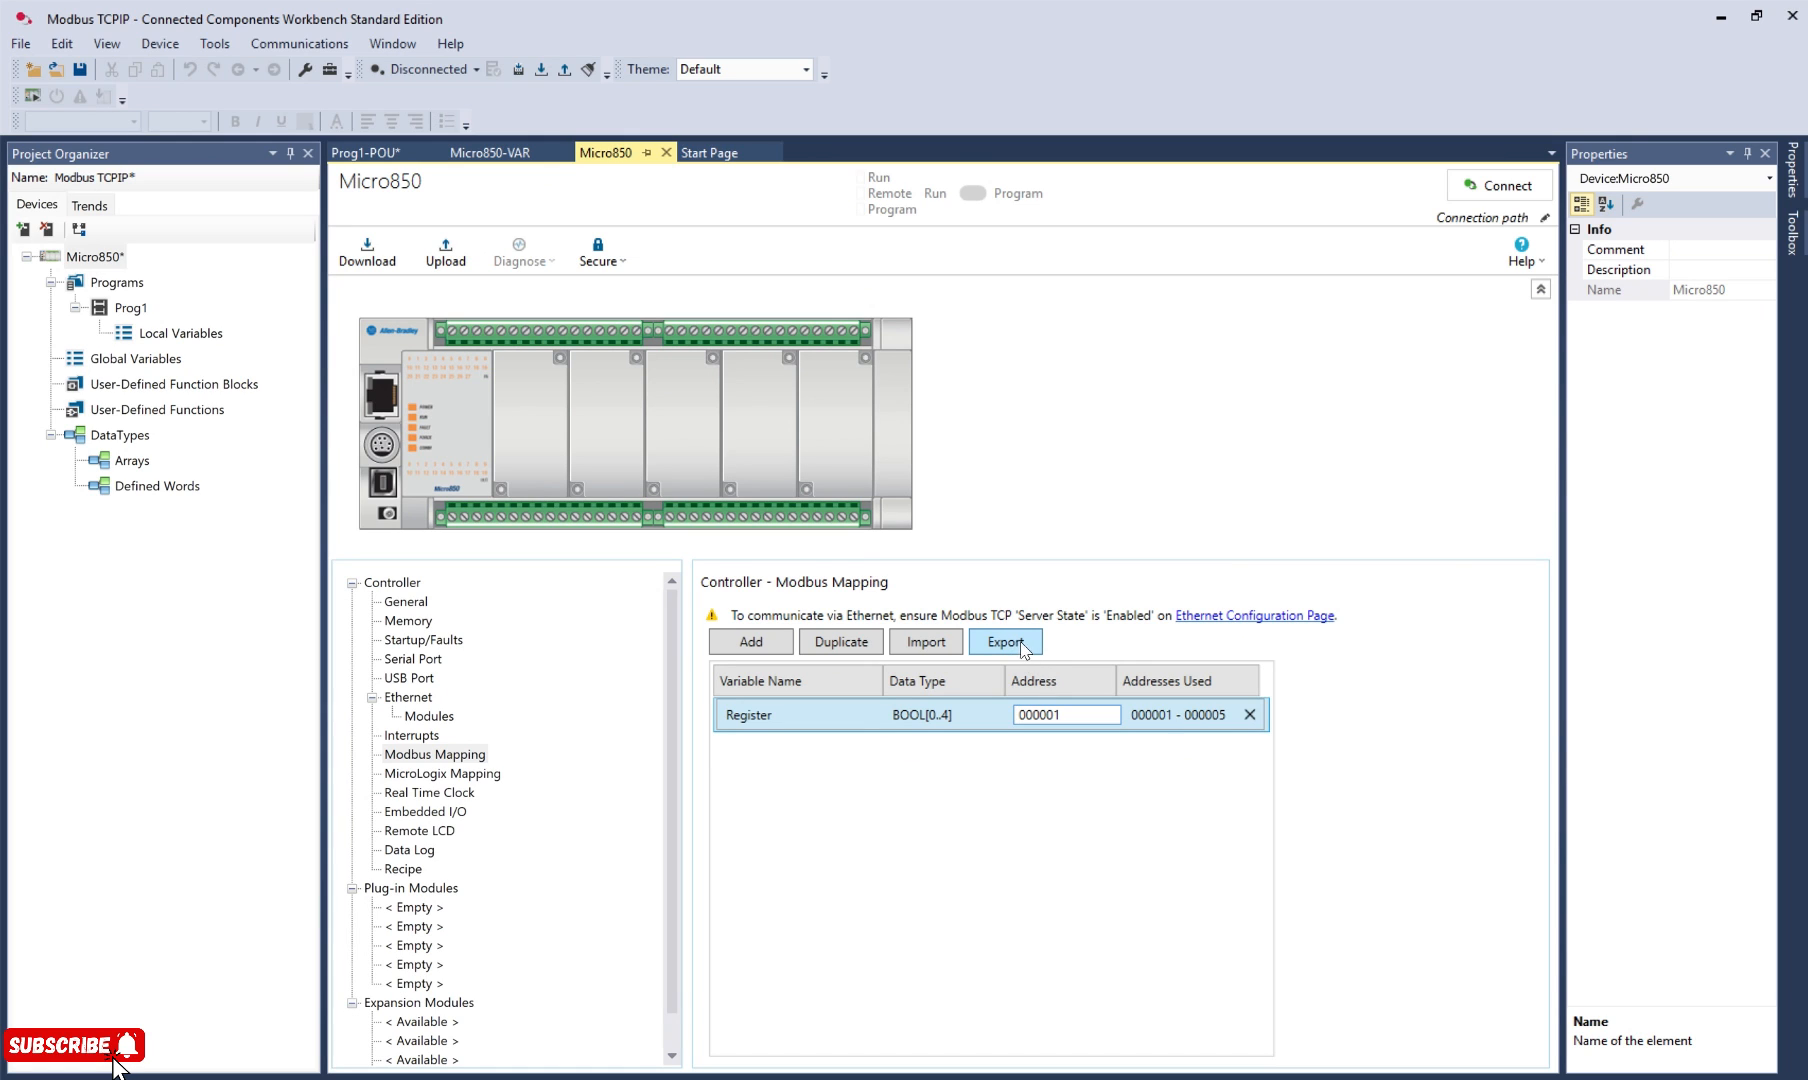
{"action": "left_click", "coordinate": [923, 458]}
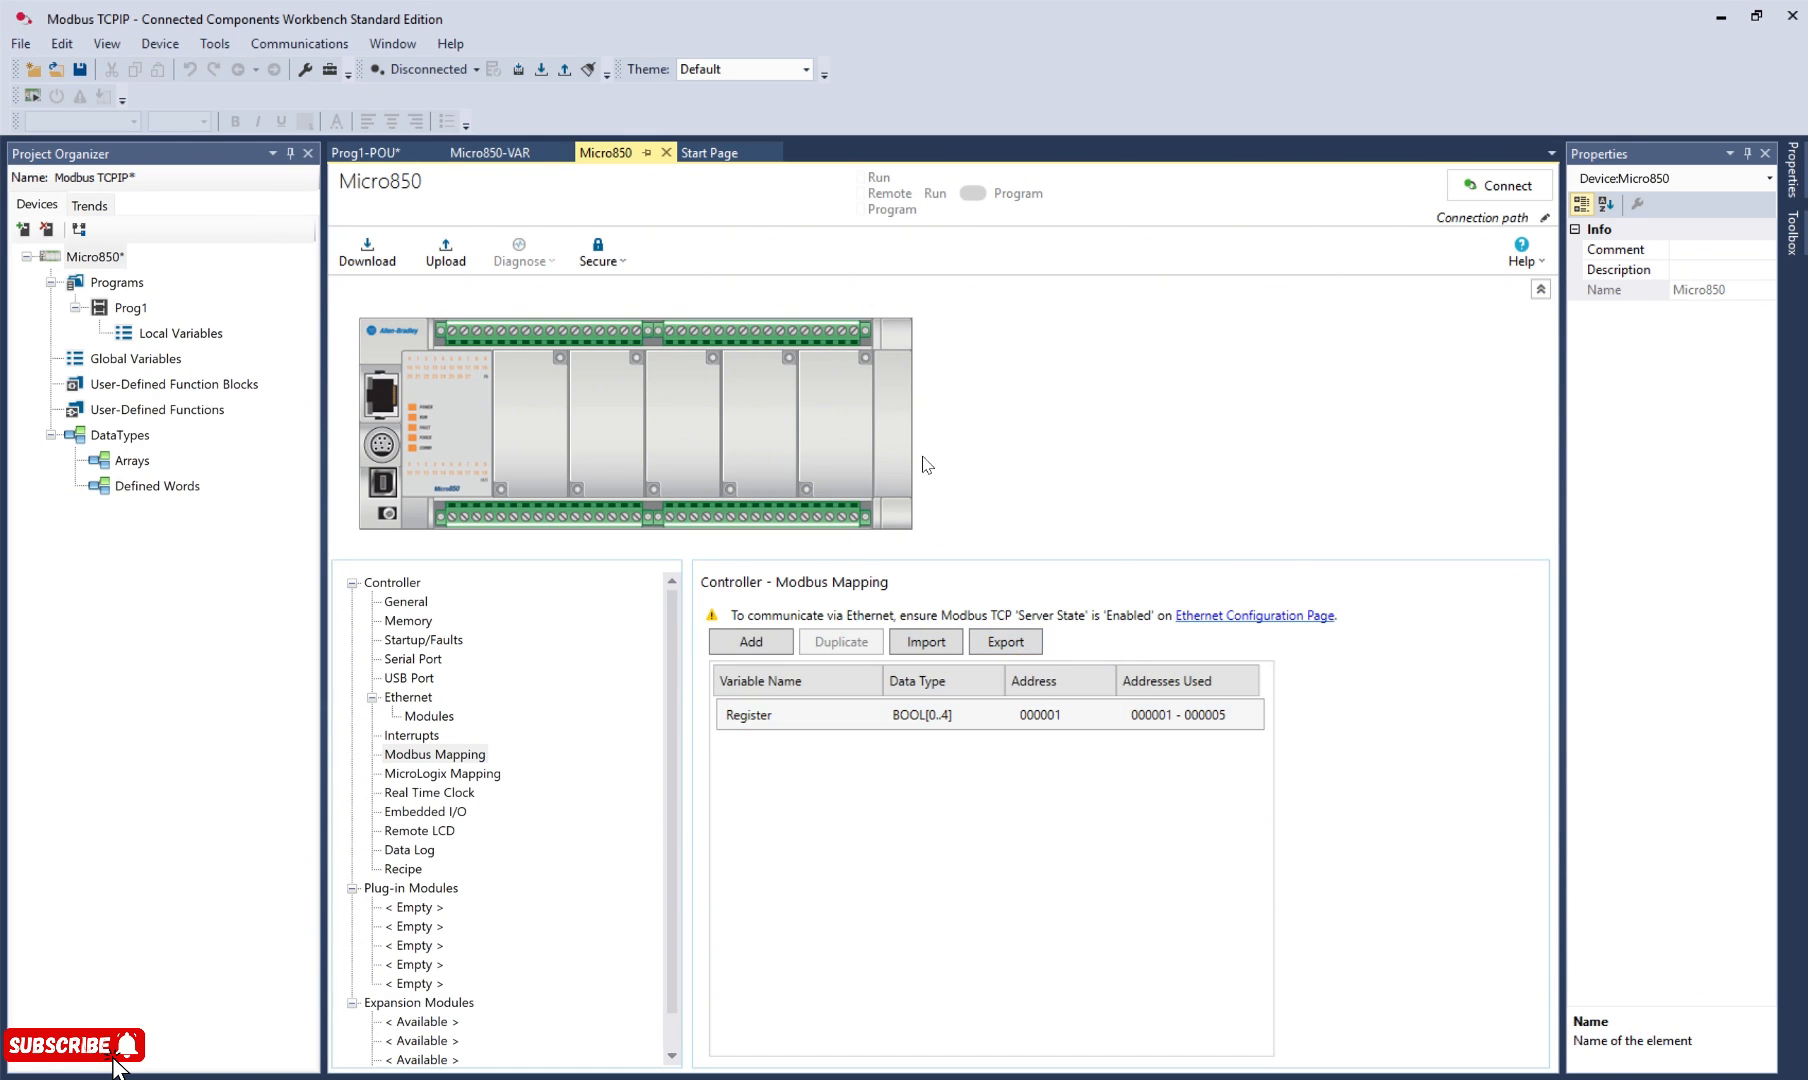
- Build the project and download it with project values to the Micro850 over USB, changing the controller to Remote Run
{"action": "left_click", "coordinate": [517, 70]}
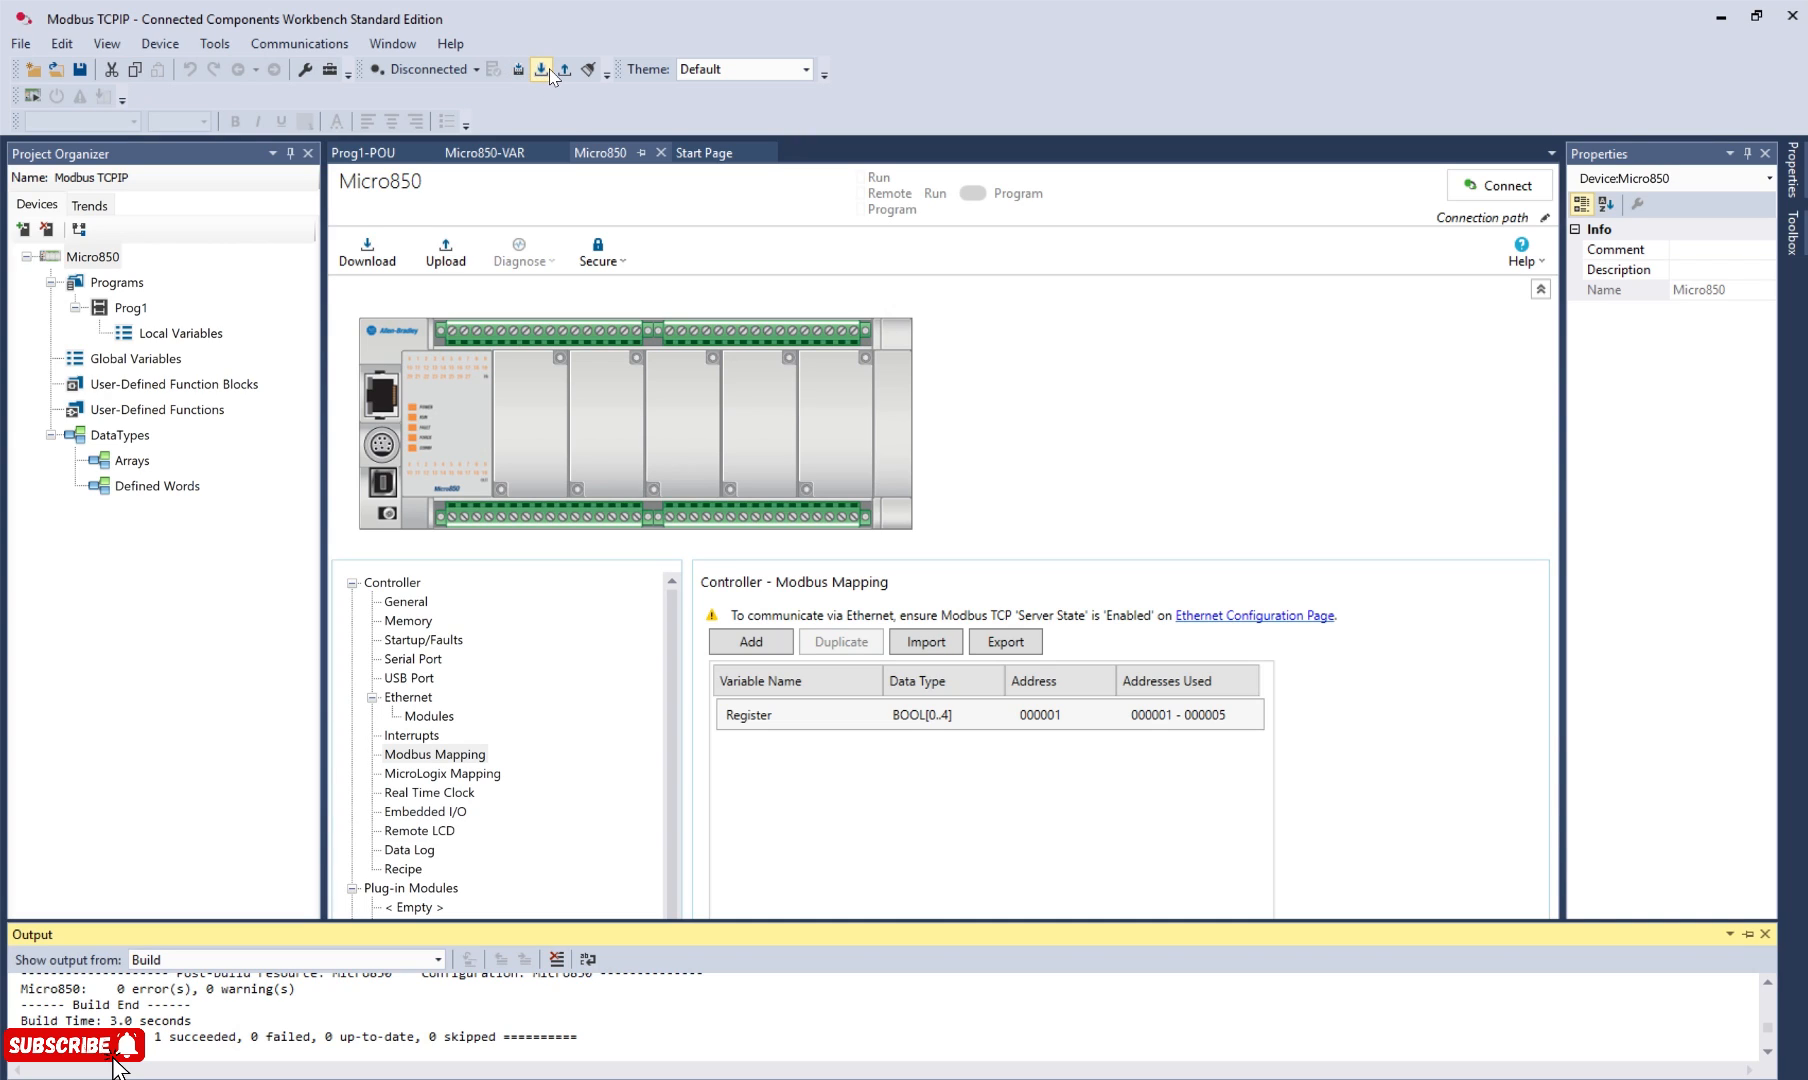
{"action": "left_click", "coordinate": [543, 70]}
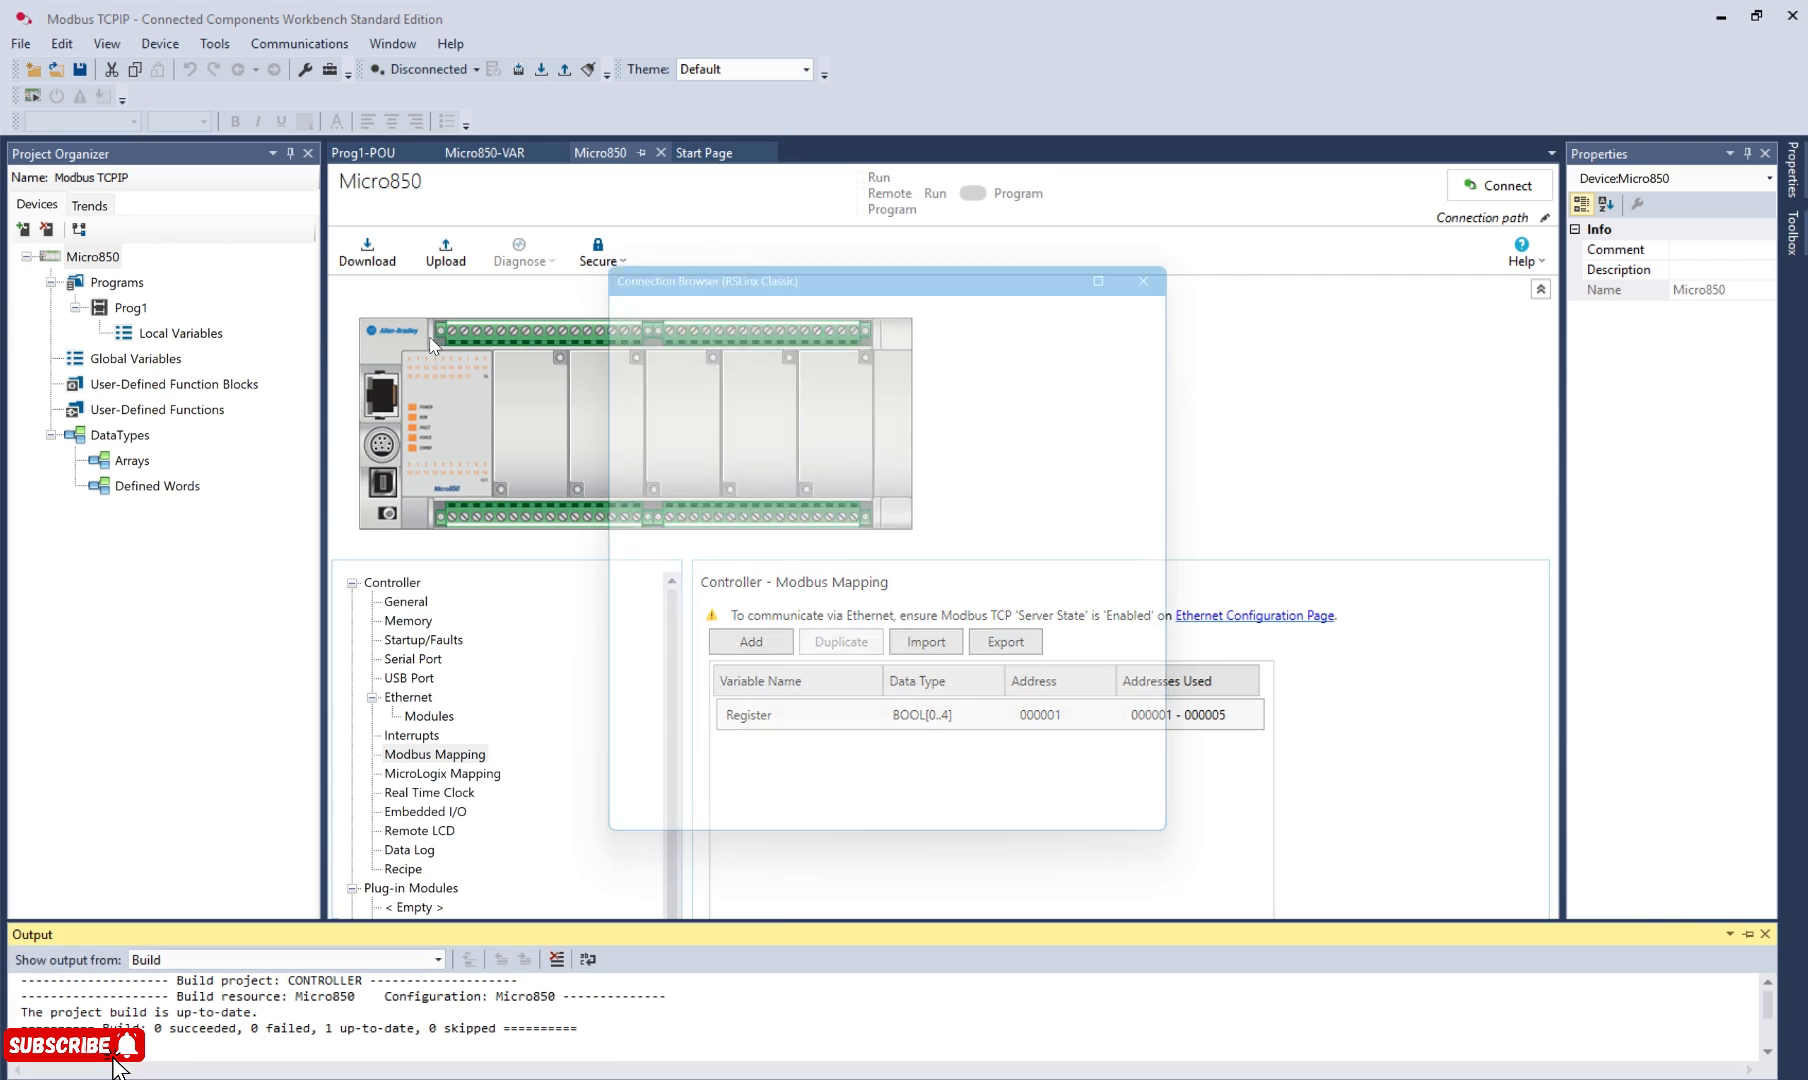
{"action": "left_click", "coordinate": [662, 406]}
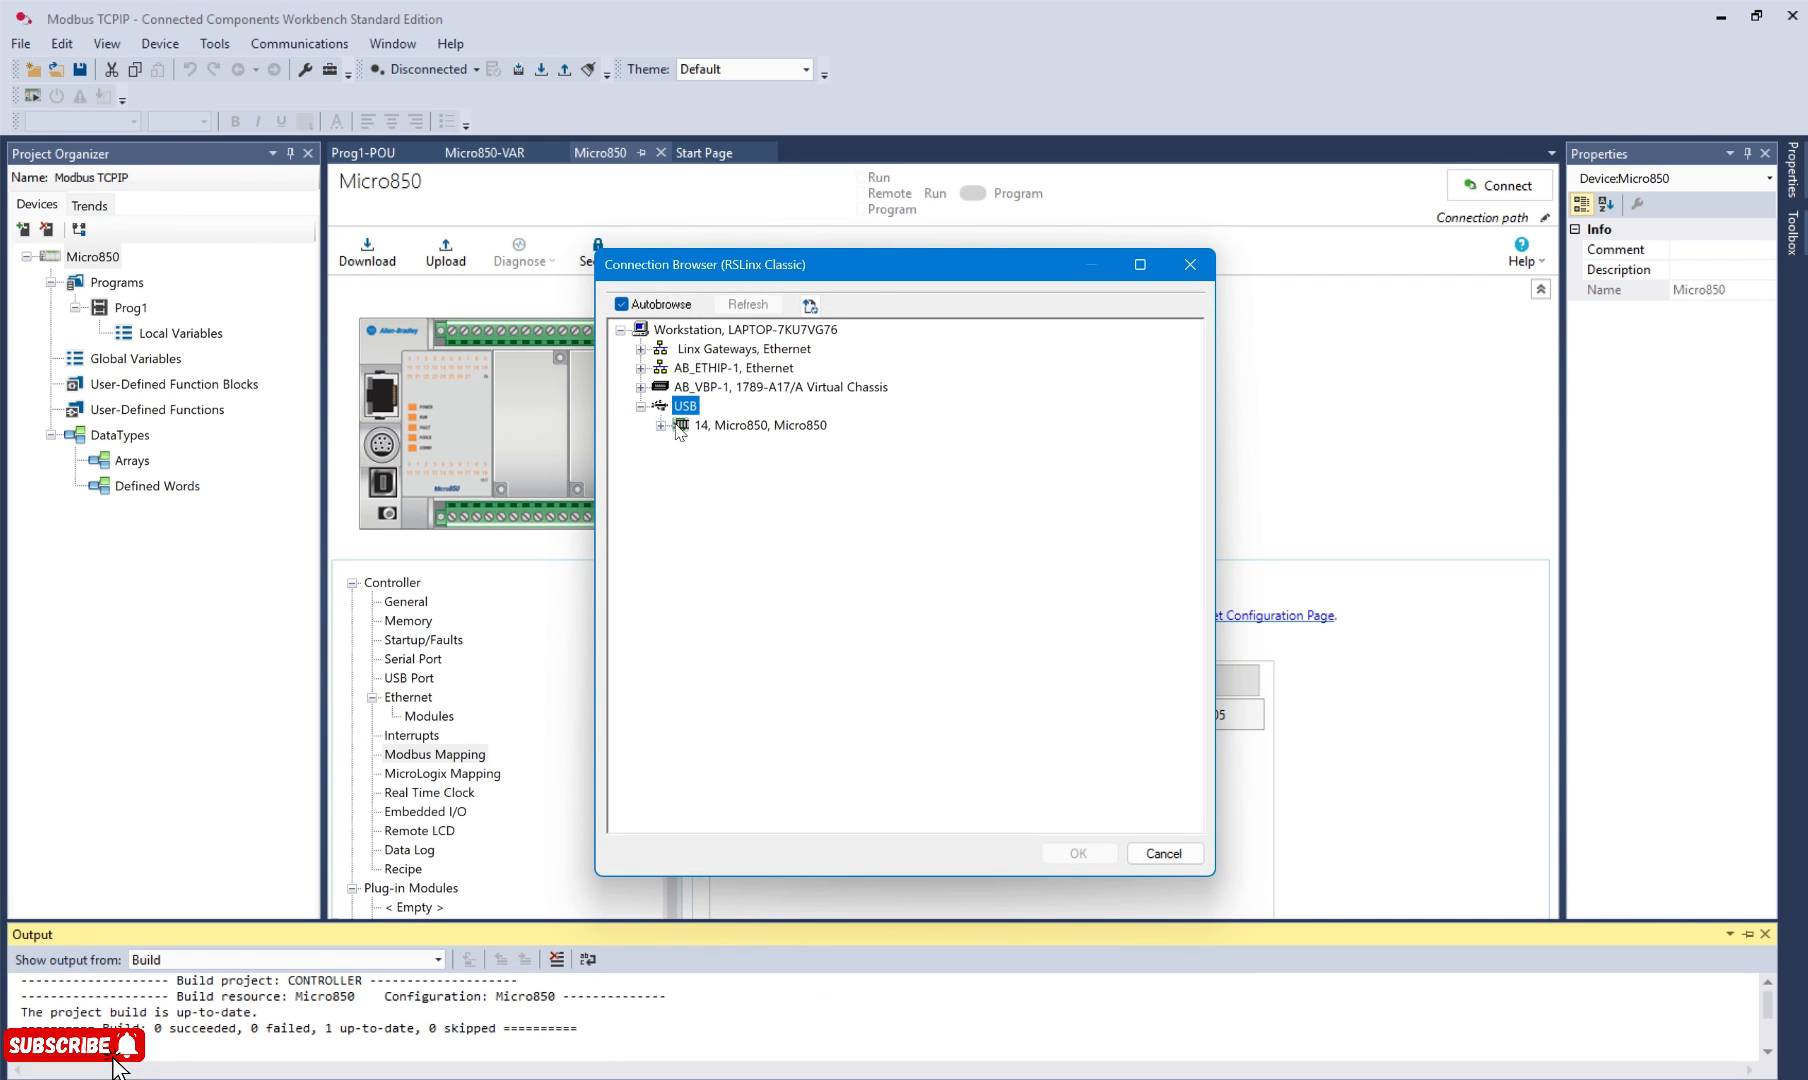
{"action": "left_click", "coordinate": [684, 428]}
{"action": "left_click", "coordinate": [1075, 855]}
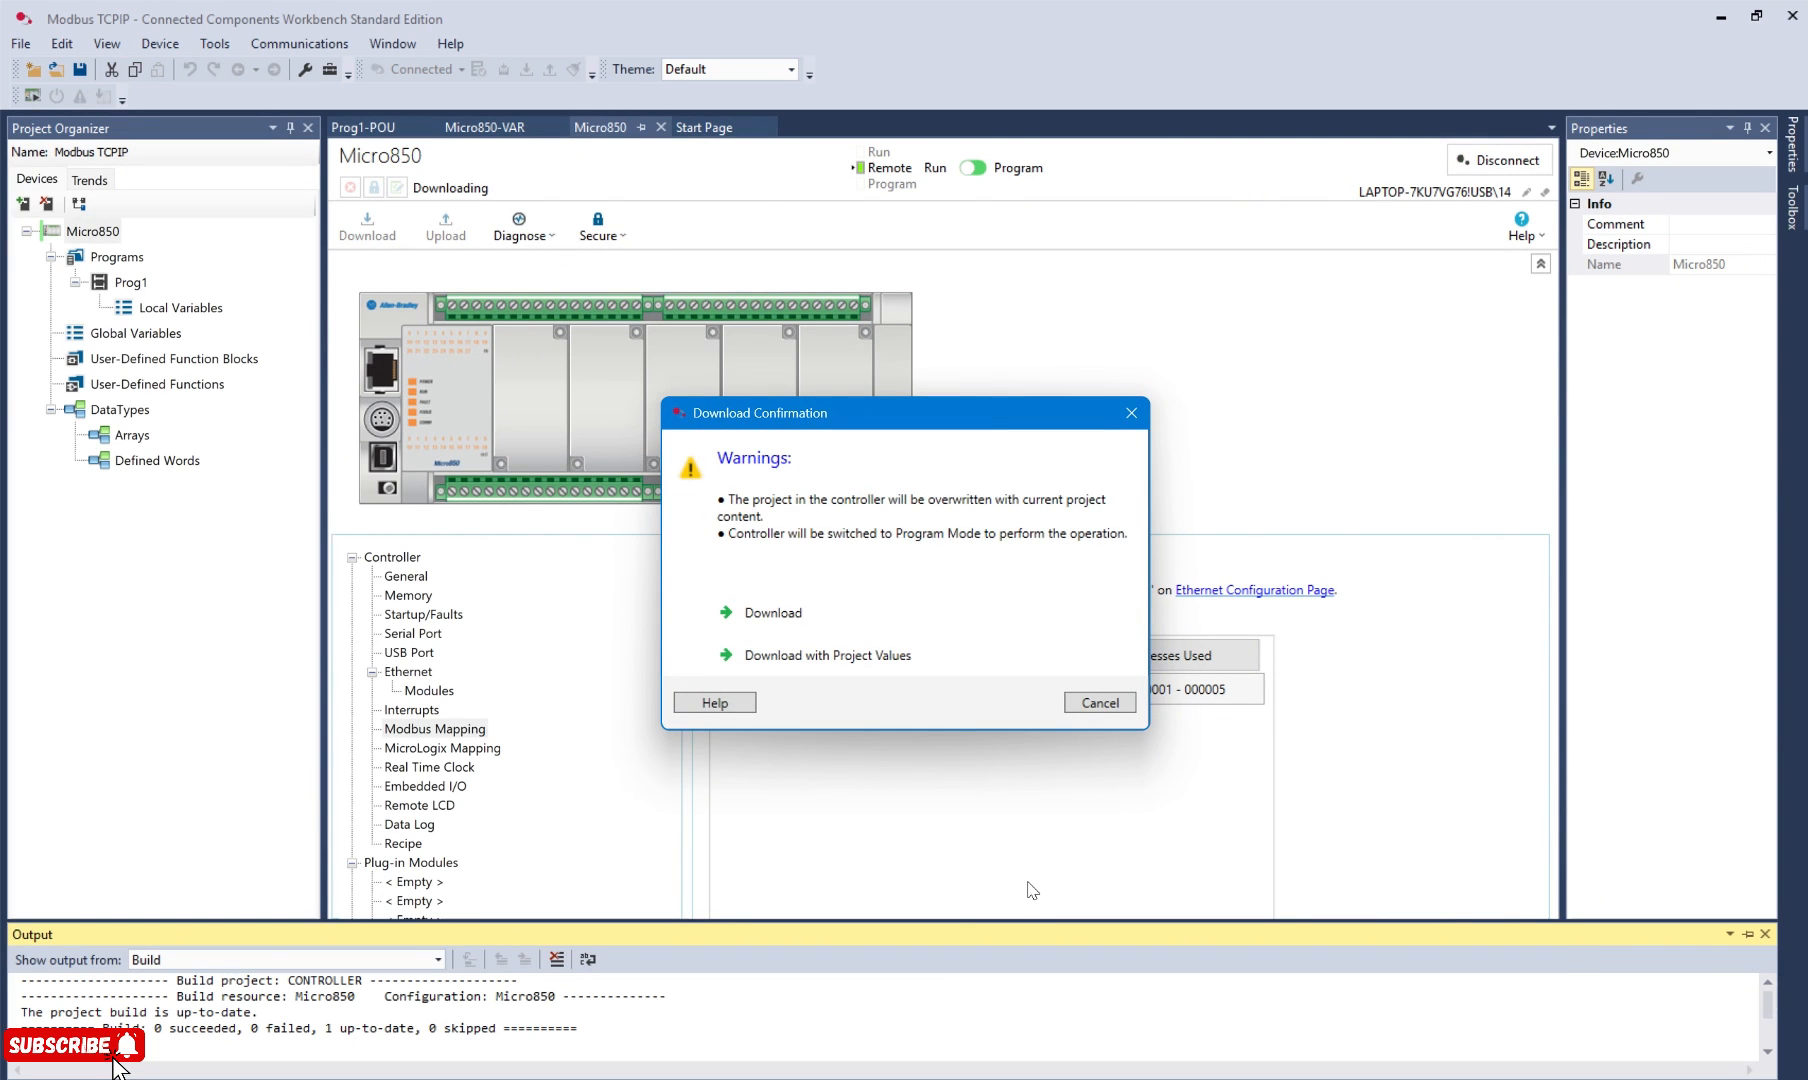
{"action": "left_click", "coordinate": [889, 658]}
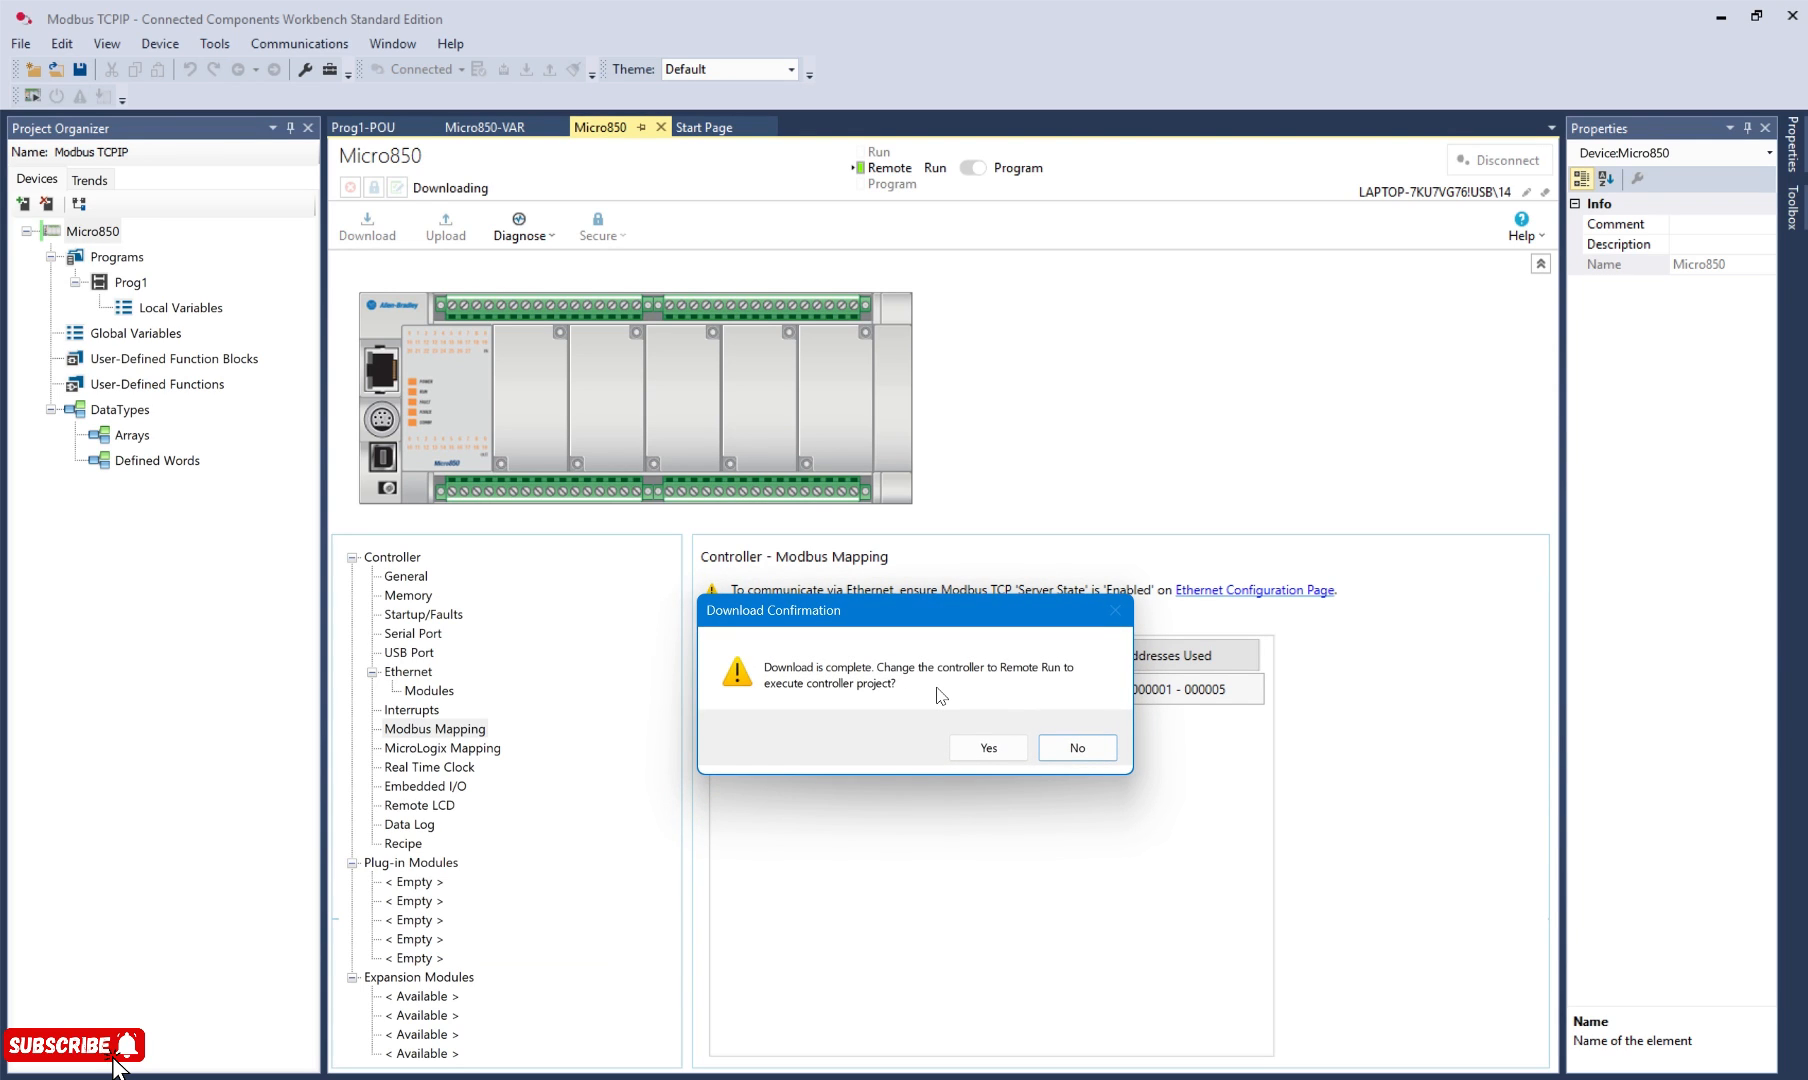
{"action": "left_click", "coordinate": [988, 747]}
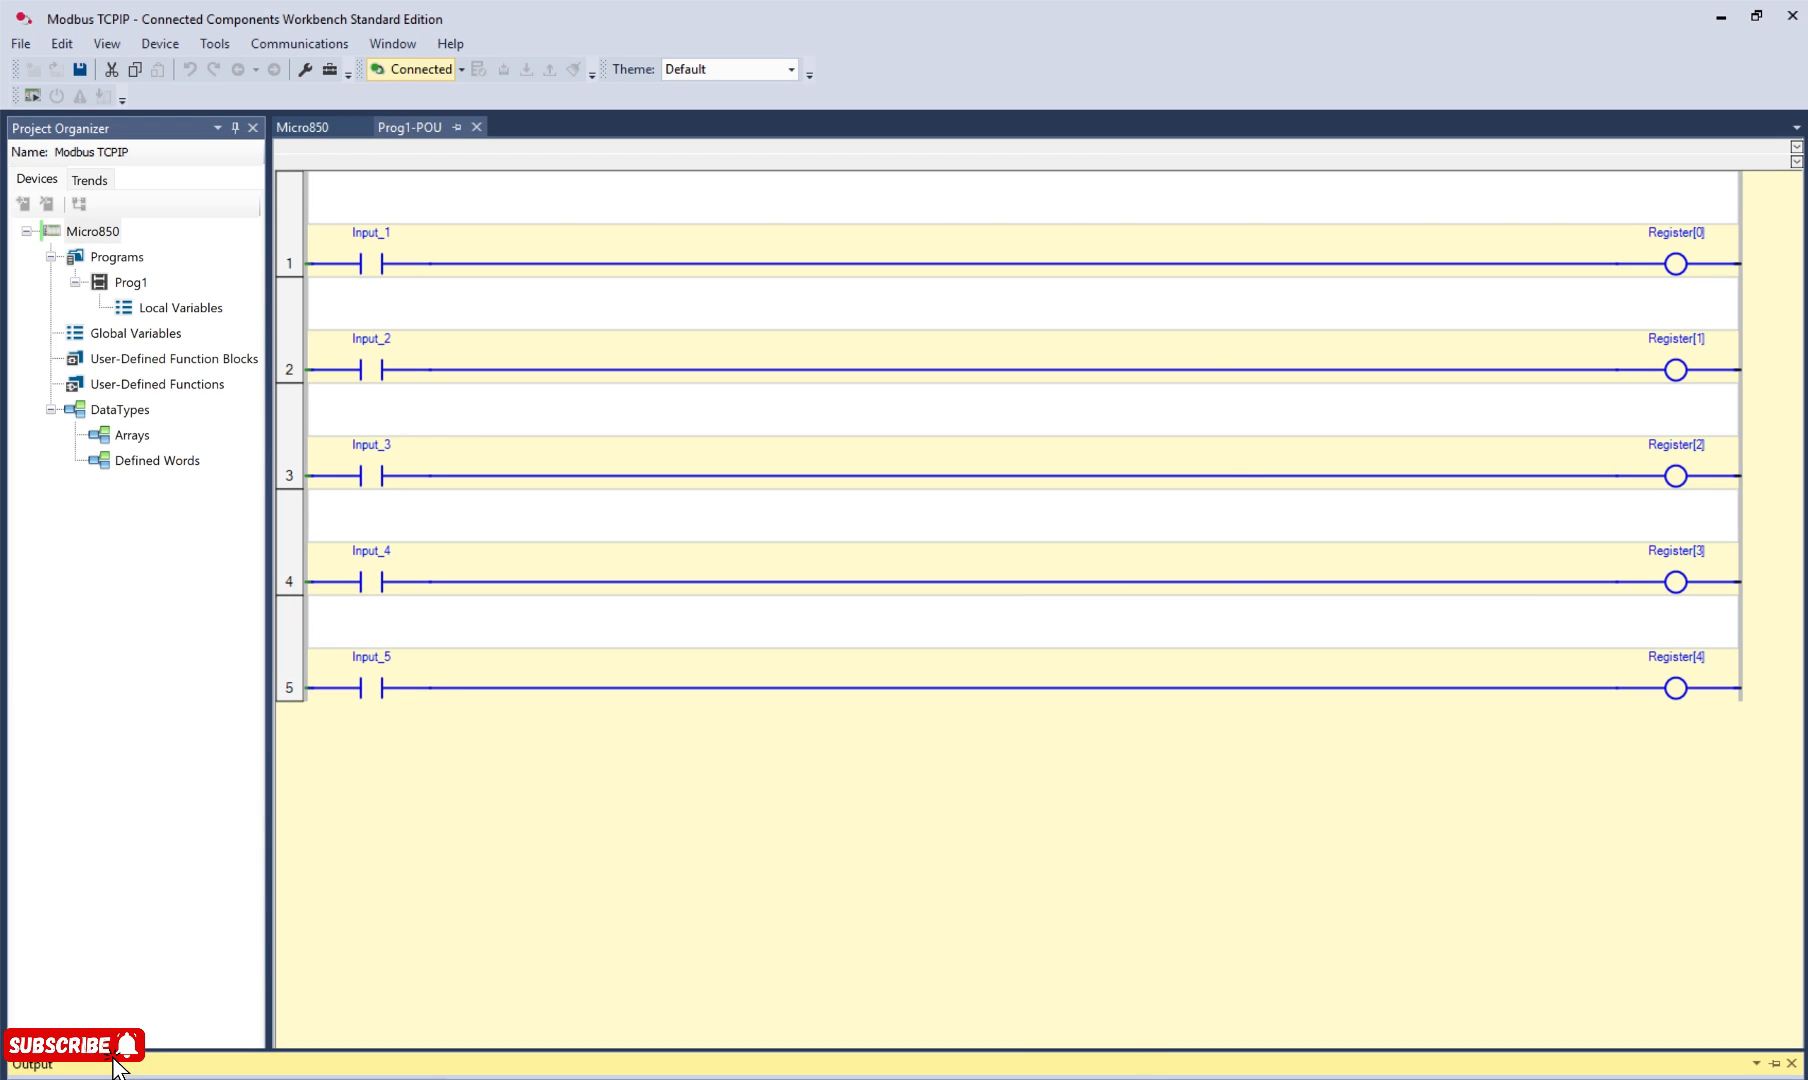
- Switch to ModScan32 and connect to the controller as a Remote TCP/IP Server at IP address 192.168.10.1
{"action": "left_click", "coordinate": [1164, 1078]}
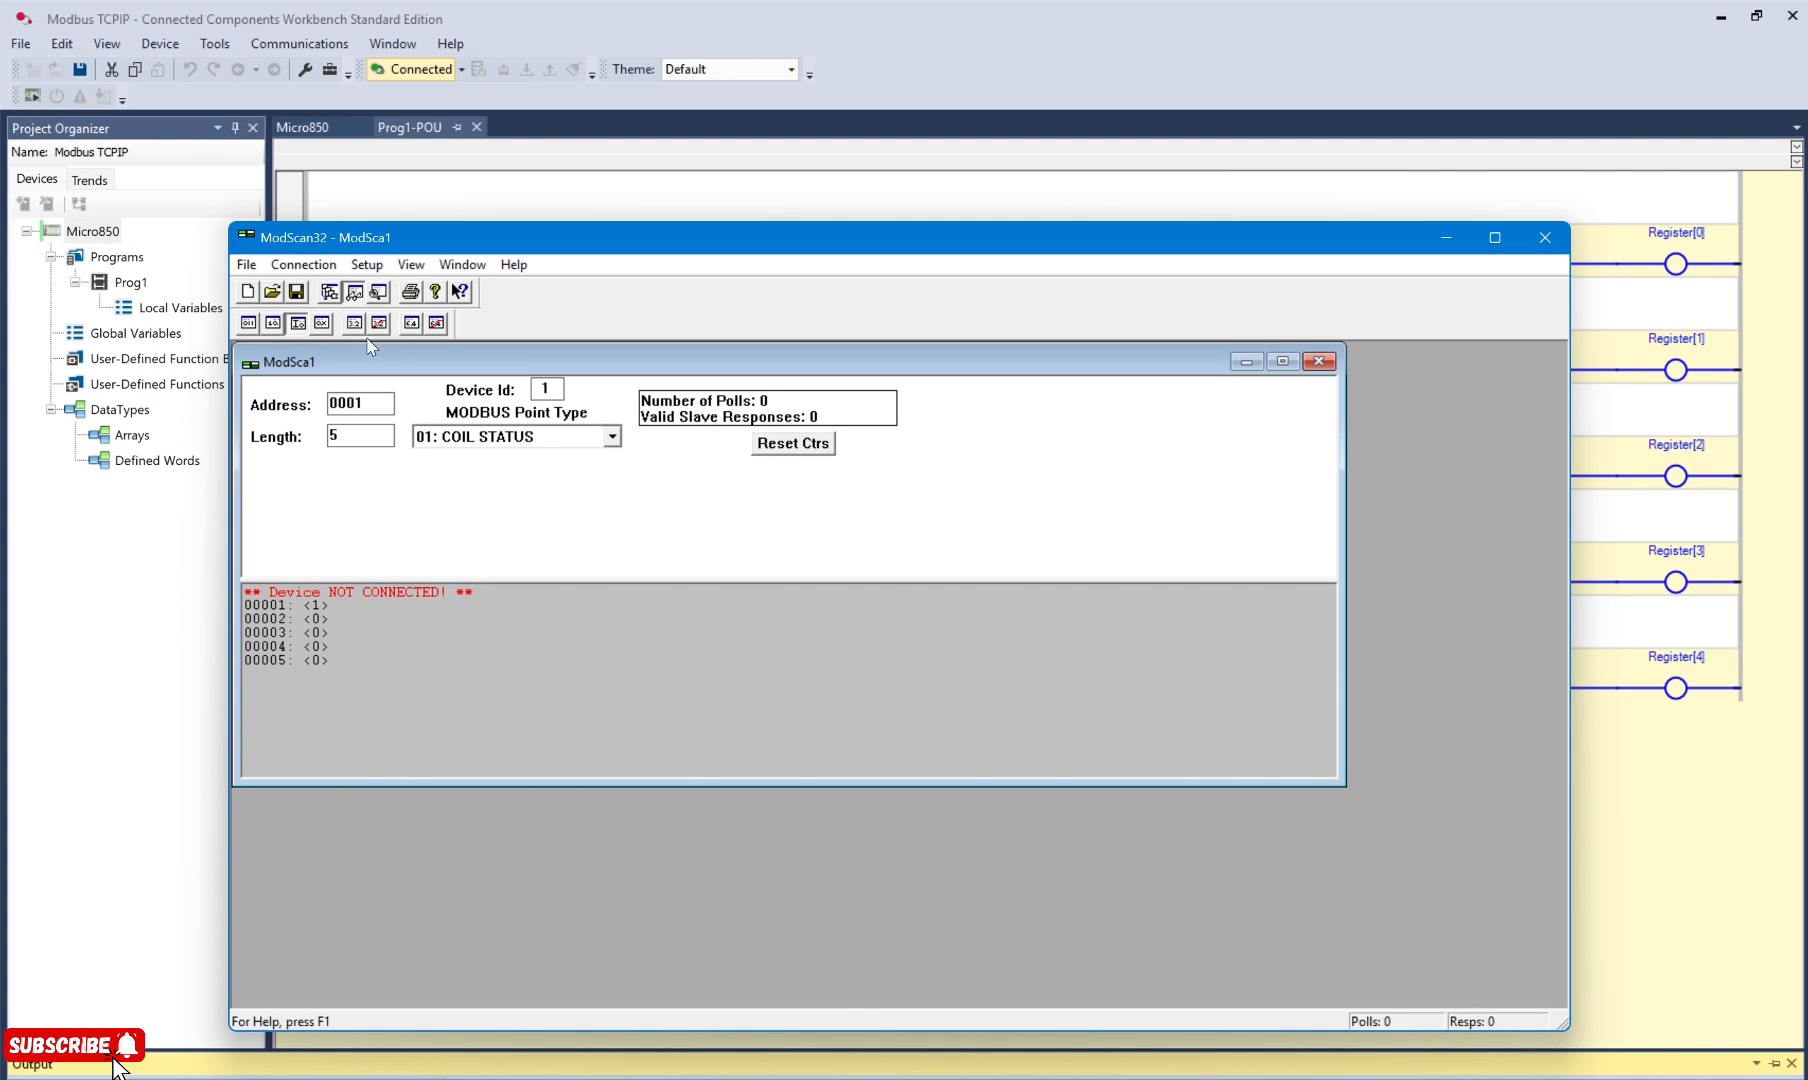
{"action": "left_click", "coordinate": [312, 265]}
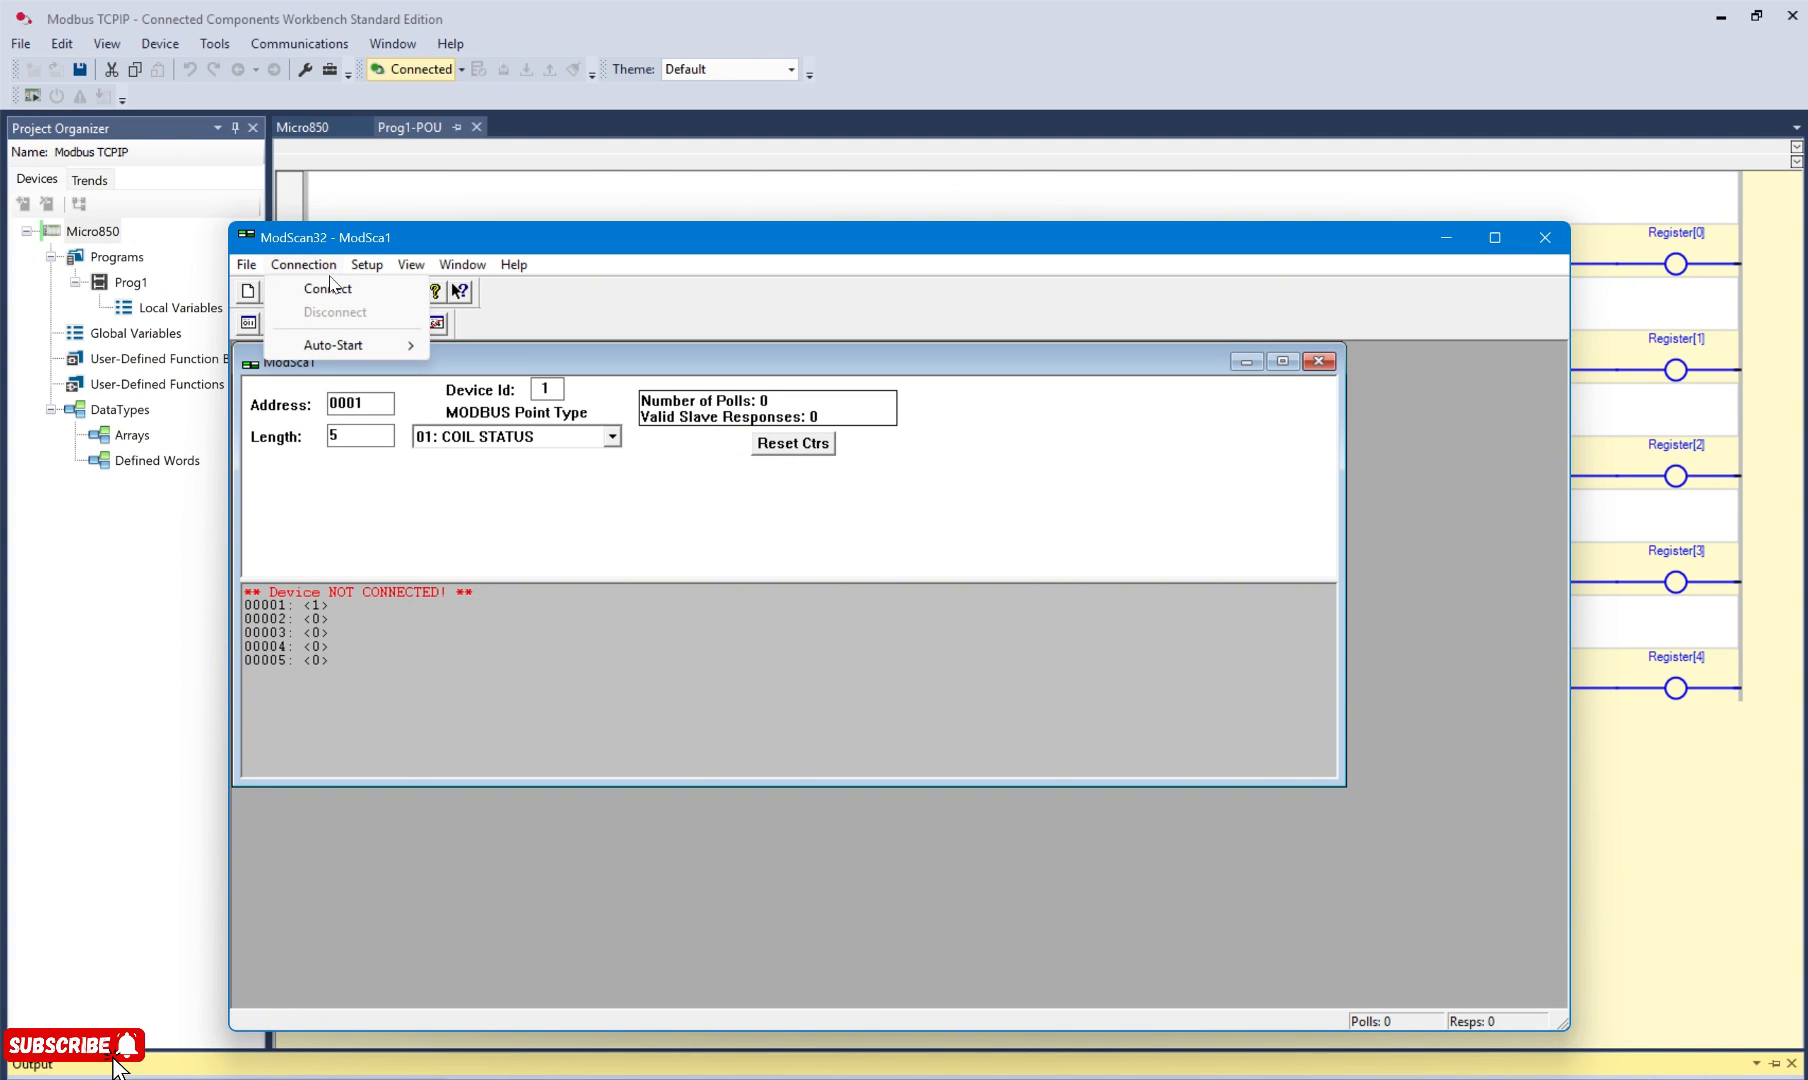
{"action": "left_click", "coordinate": [330, 288]}
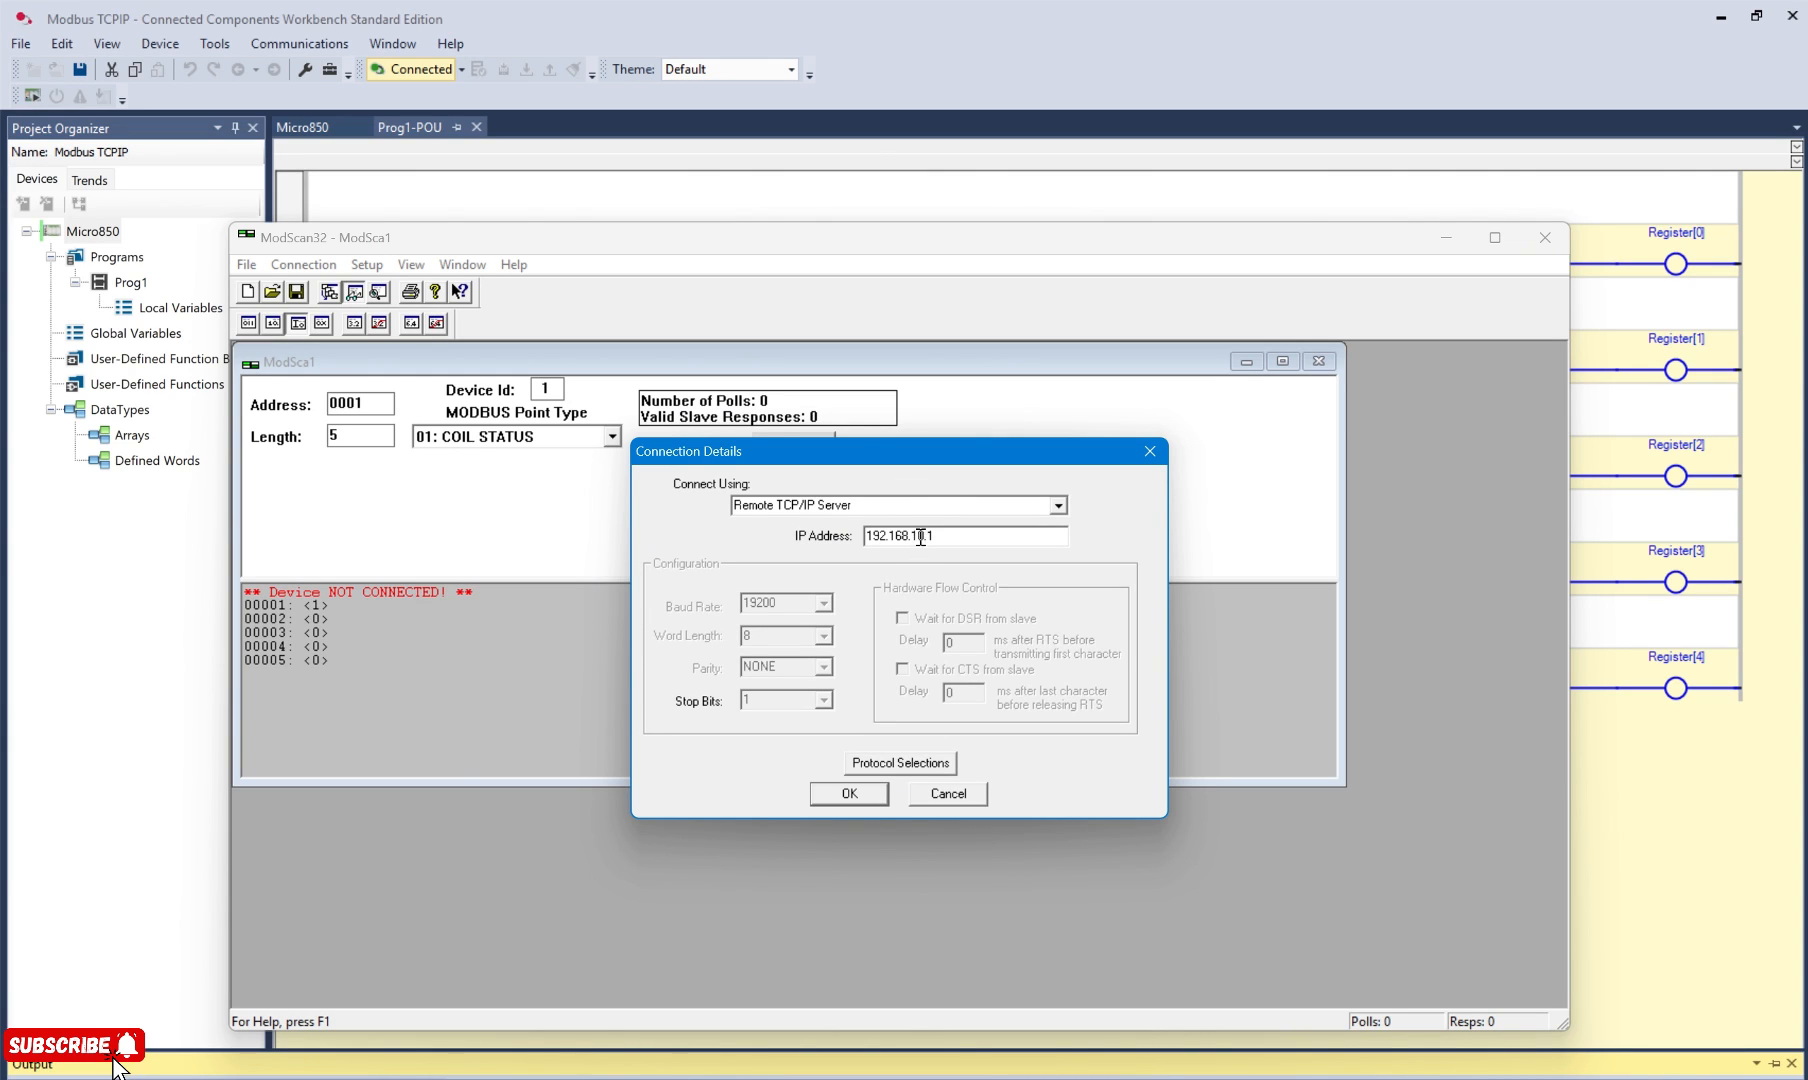
{"action": "left_click", "coordinate": [926, 535]}
{"action": "left_click_drag", "start_coordinate": [948, 537], "coordinate": [853, 538]}
{"action": "left_click", "coordinate": [852, 795]}
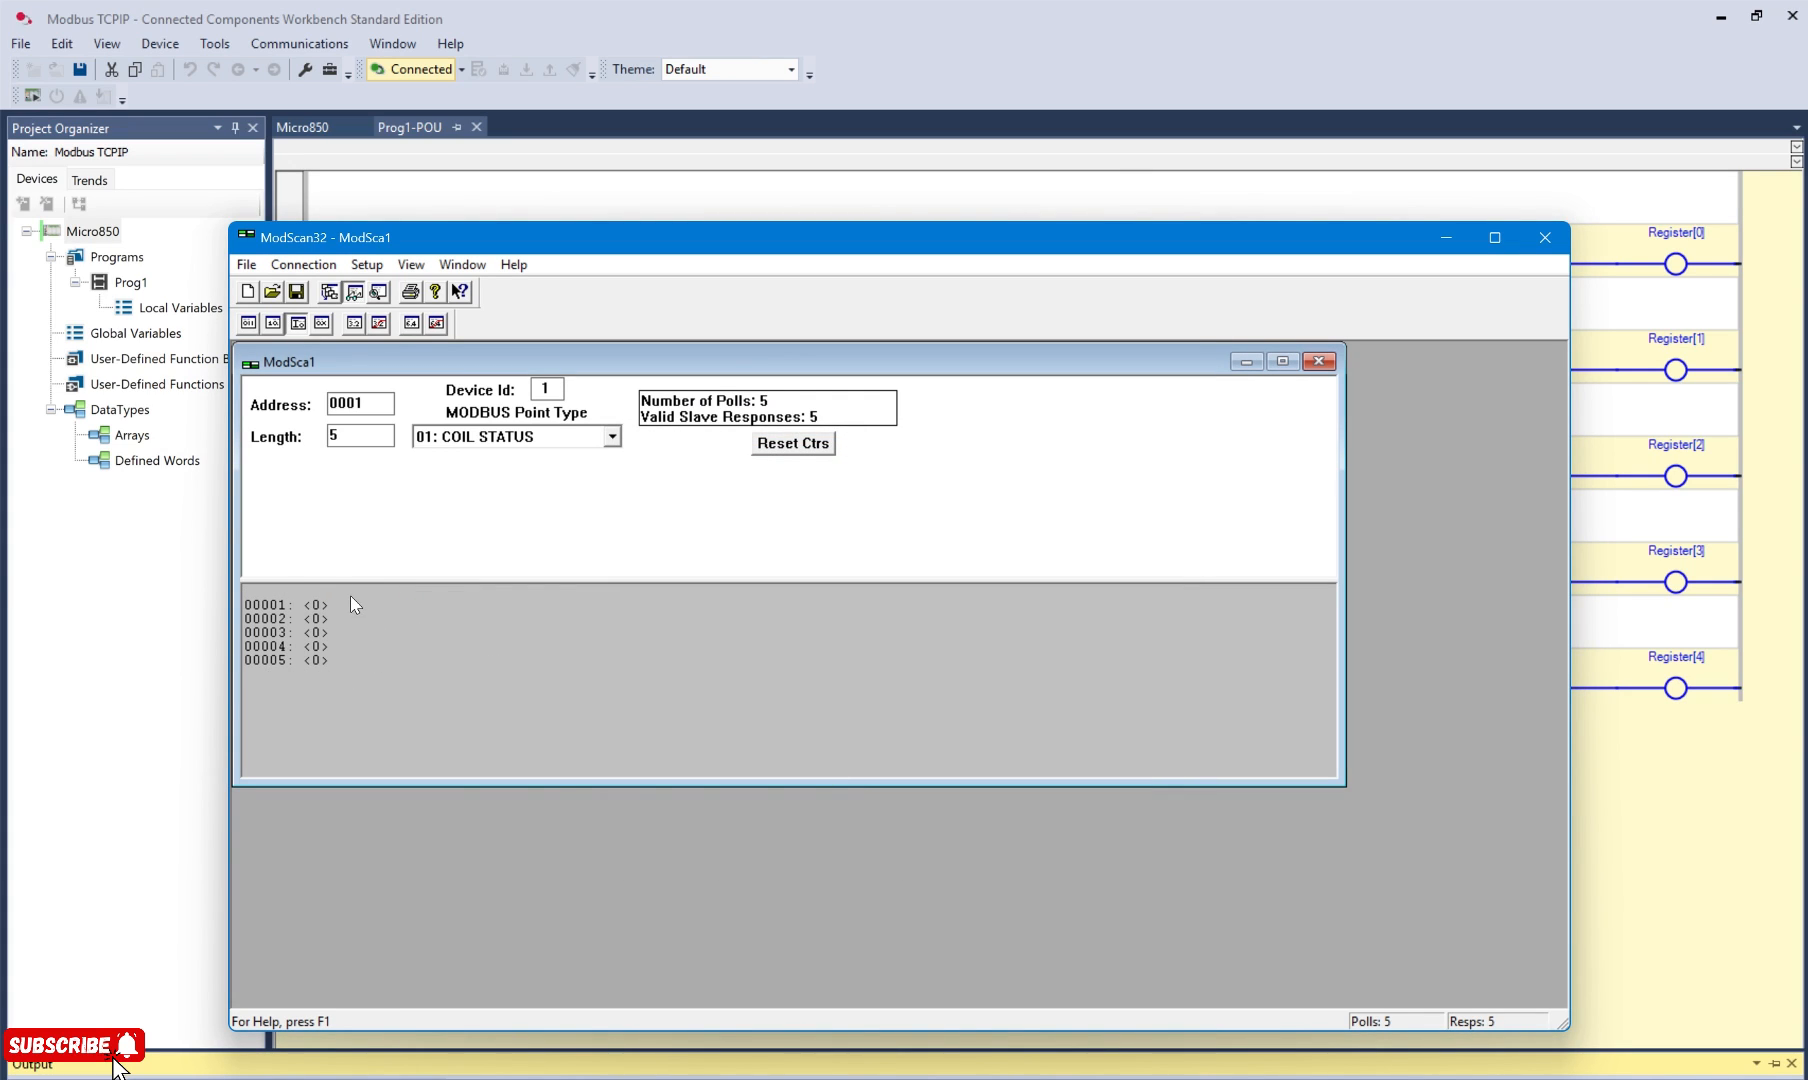
- Toggle Input_1 on in the Connected Components Workbench ladder, and check the coil status in ModScan32
{"action": "left_click", "coordinate": [166, 620]}
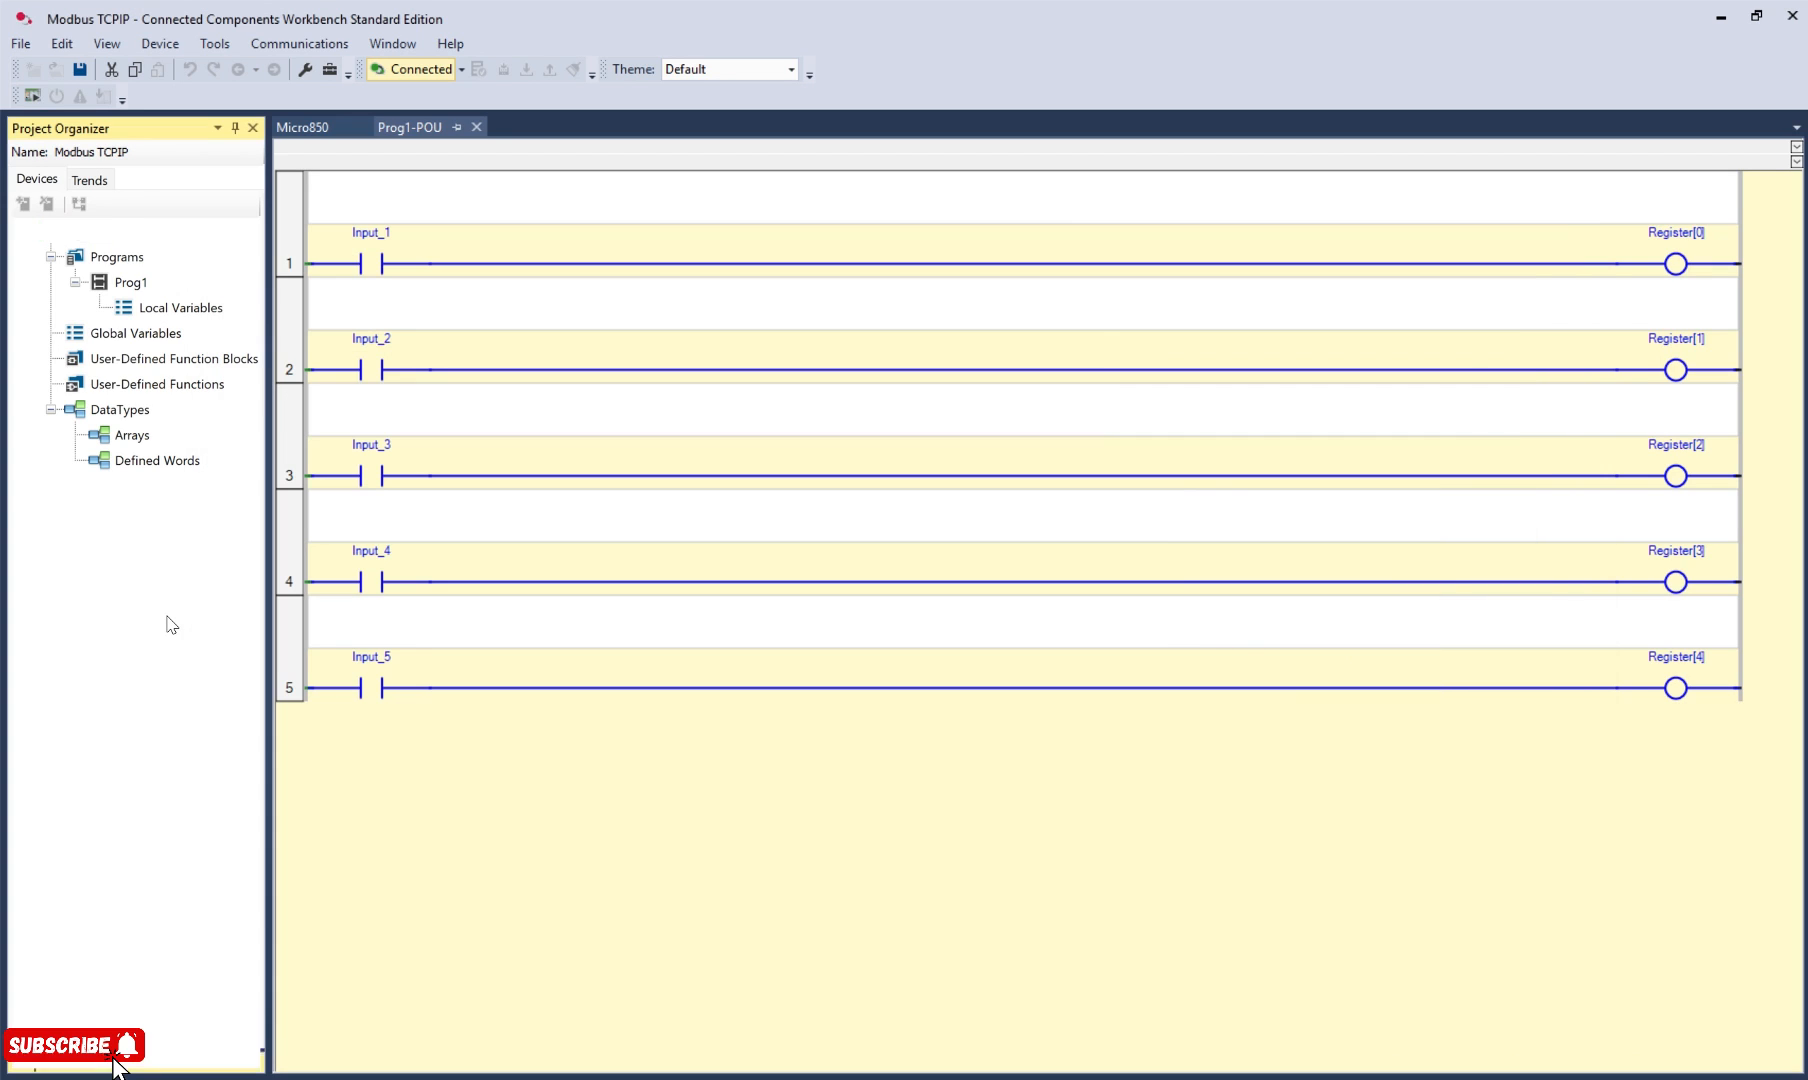
{"action": "left_click", "coordinate": [379, 263]}
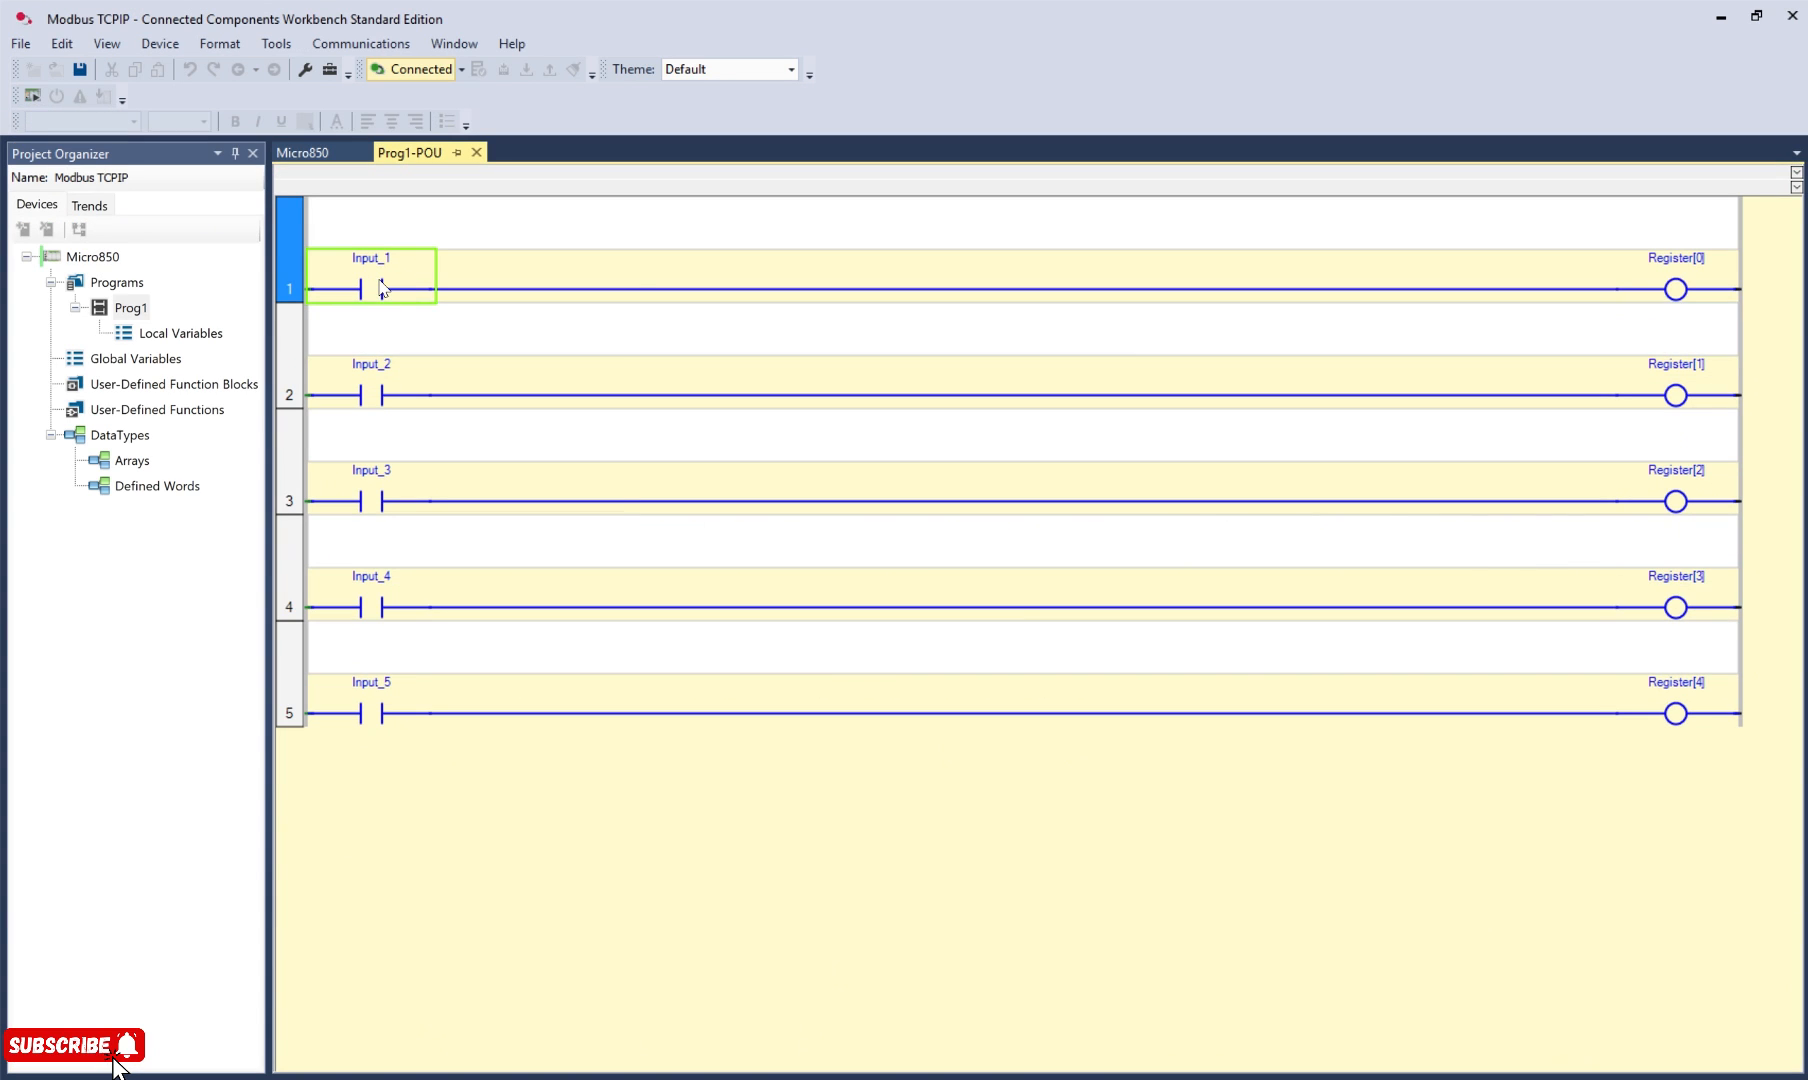
{"action": "right_click", "coordinate": [382, 289]}
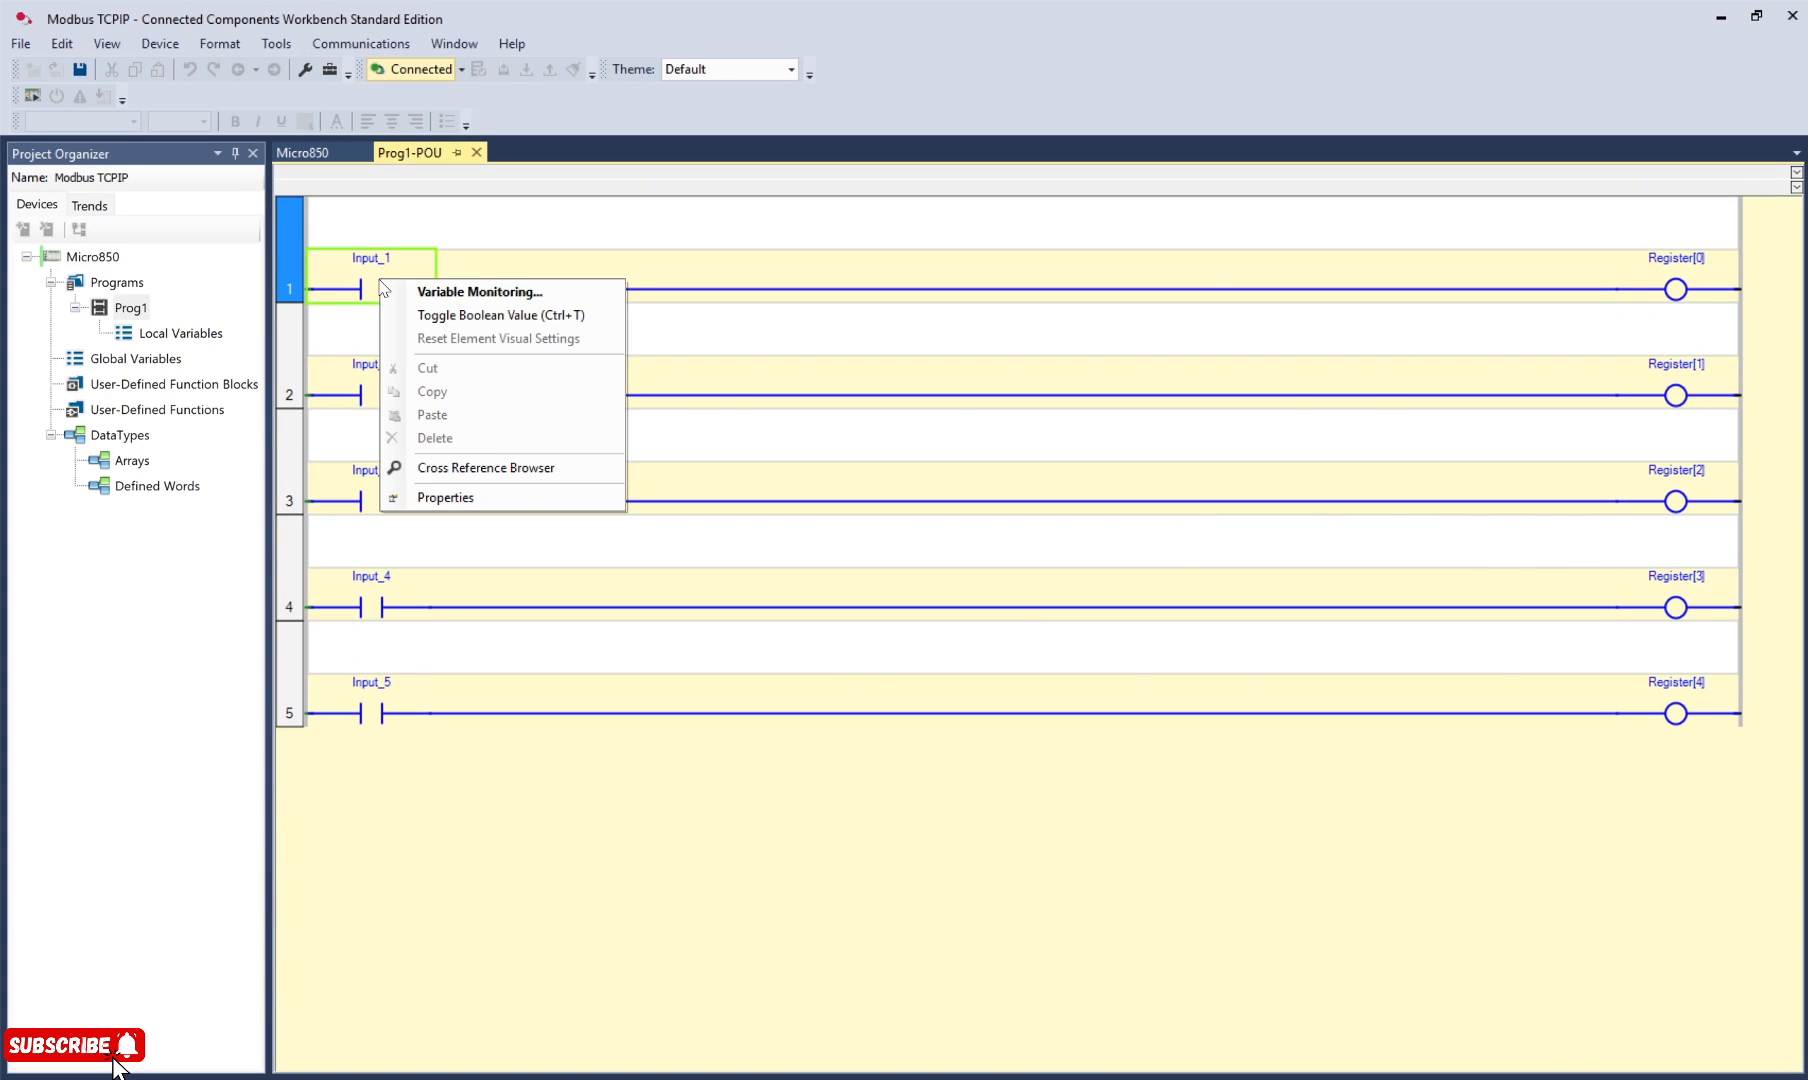
{"action": "left_click", "coordinate": [490, 328]}
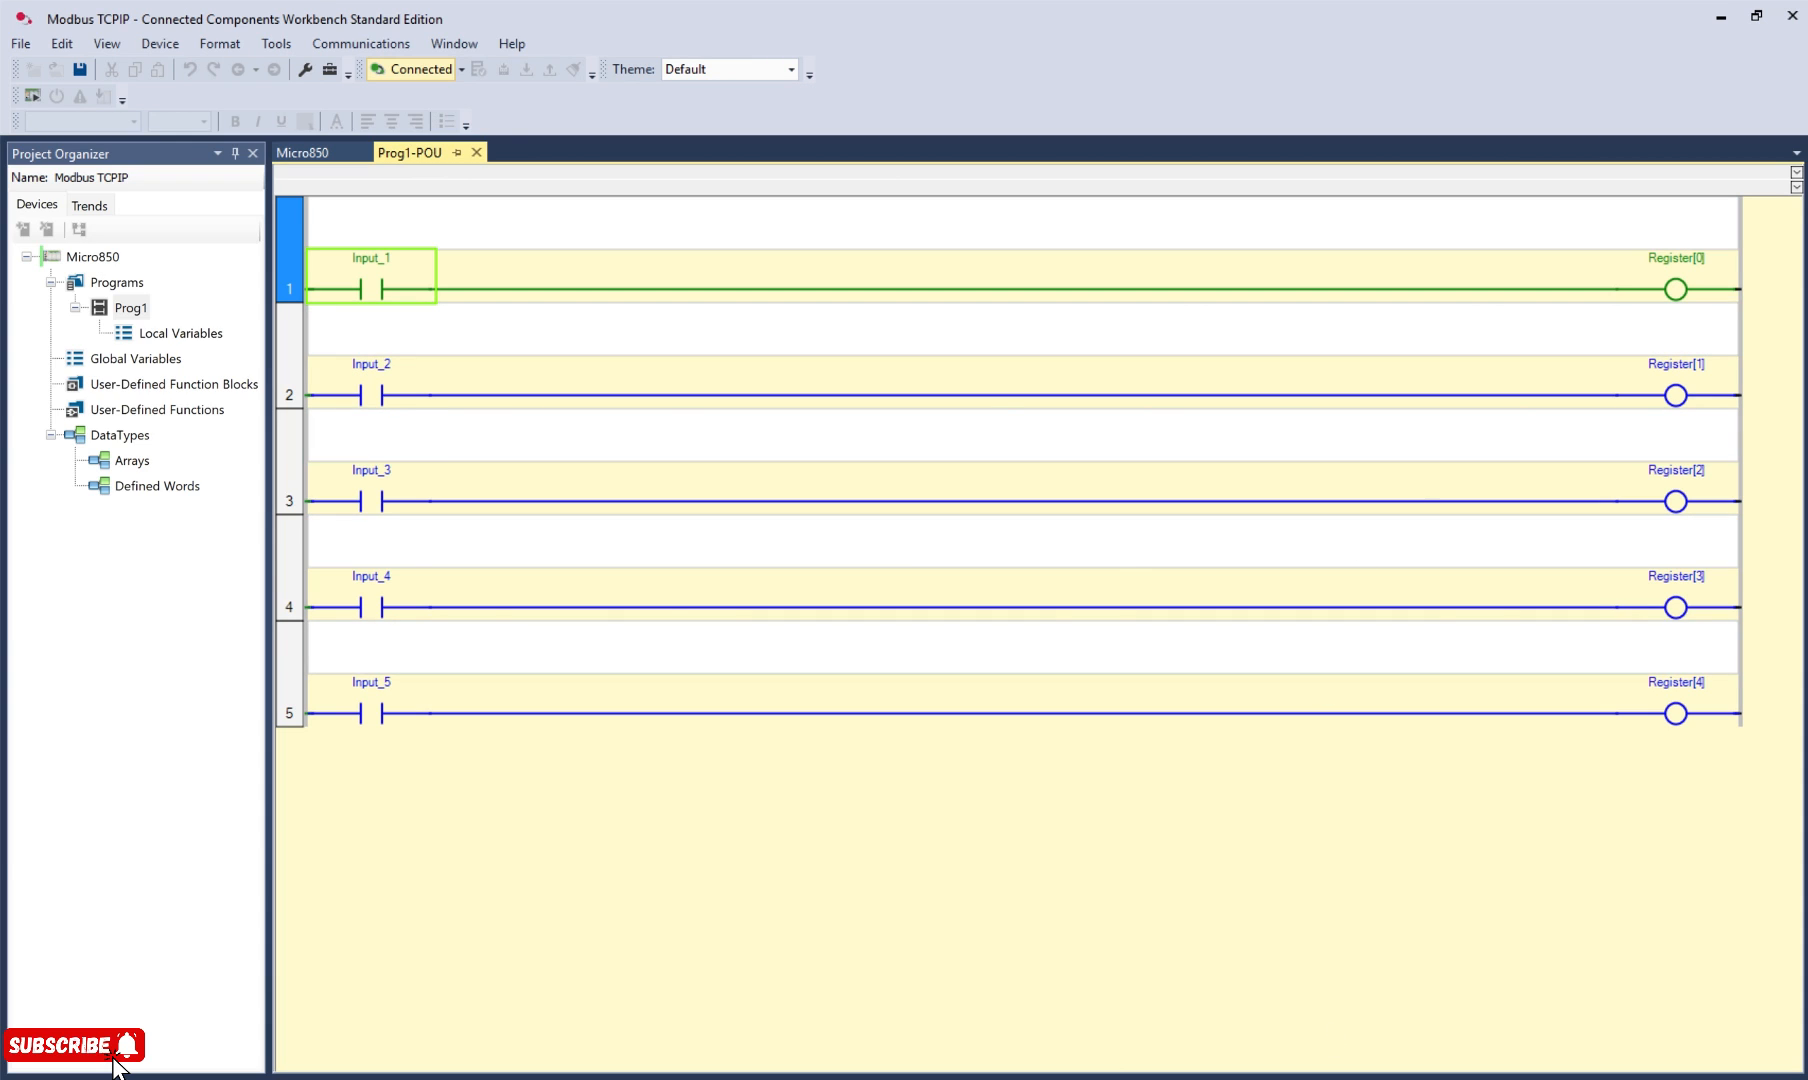
{"action": "key", "text": "alt+Tab"}
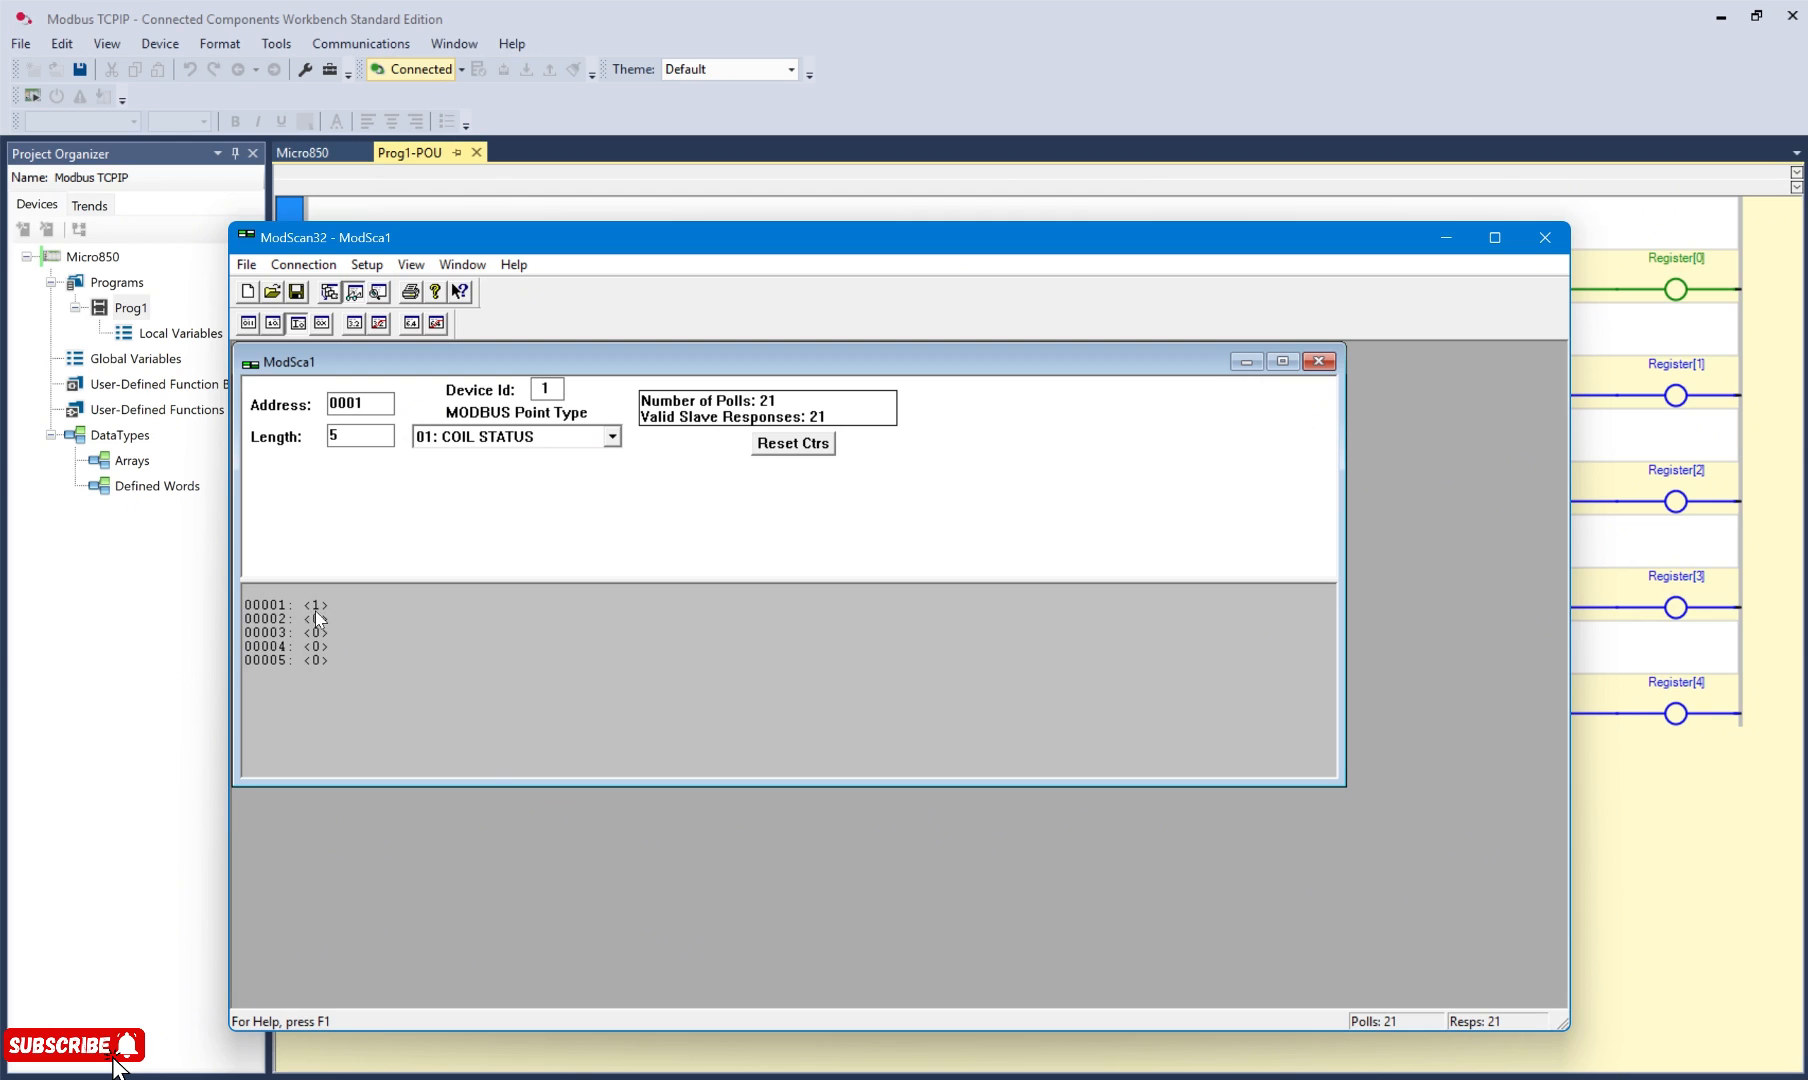
- Return to the ladder program, toggle Input_5 on at rung 5, and check its coil status in ModScan32
{"action": "left_click", "coordinate": [1608, 547]}
{"action": "left_click", "coordinate": [367, 714]}
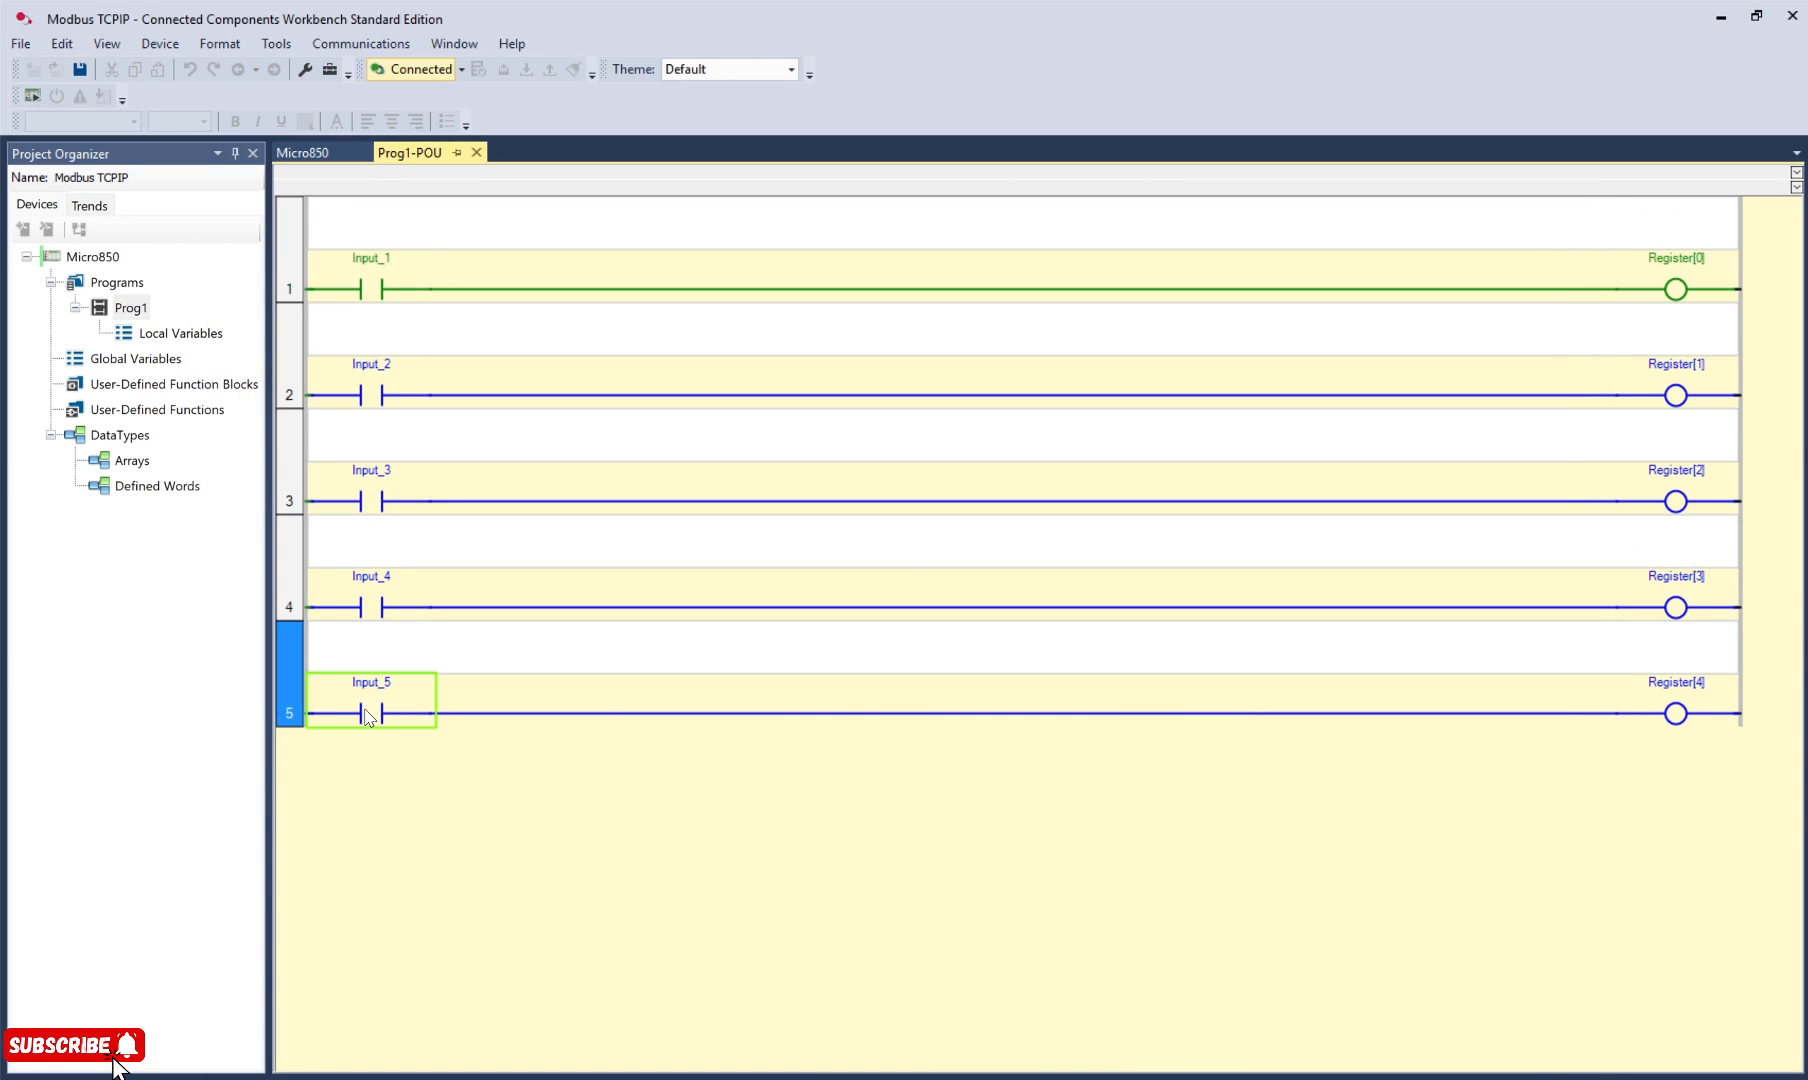
{"action": "right_click", "coordinate": [367, 714]}
{"action": "left_click", "coordinate": [404, 746]}
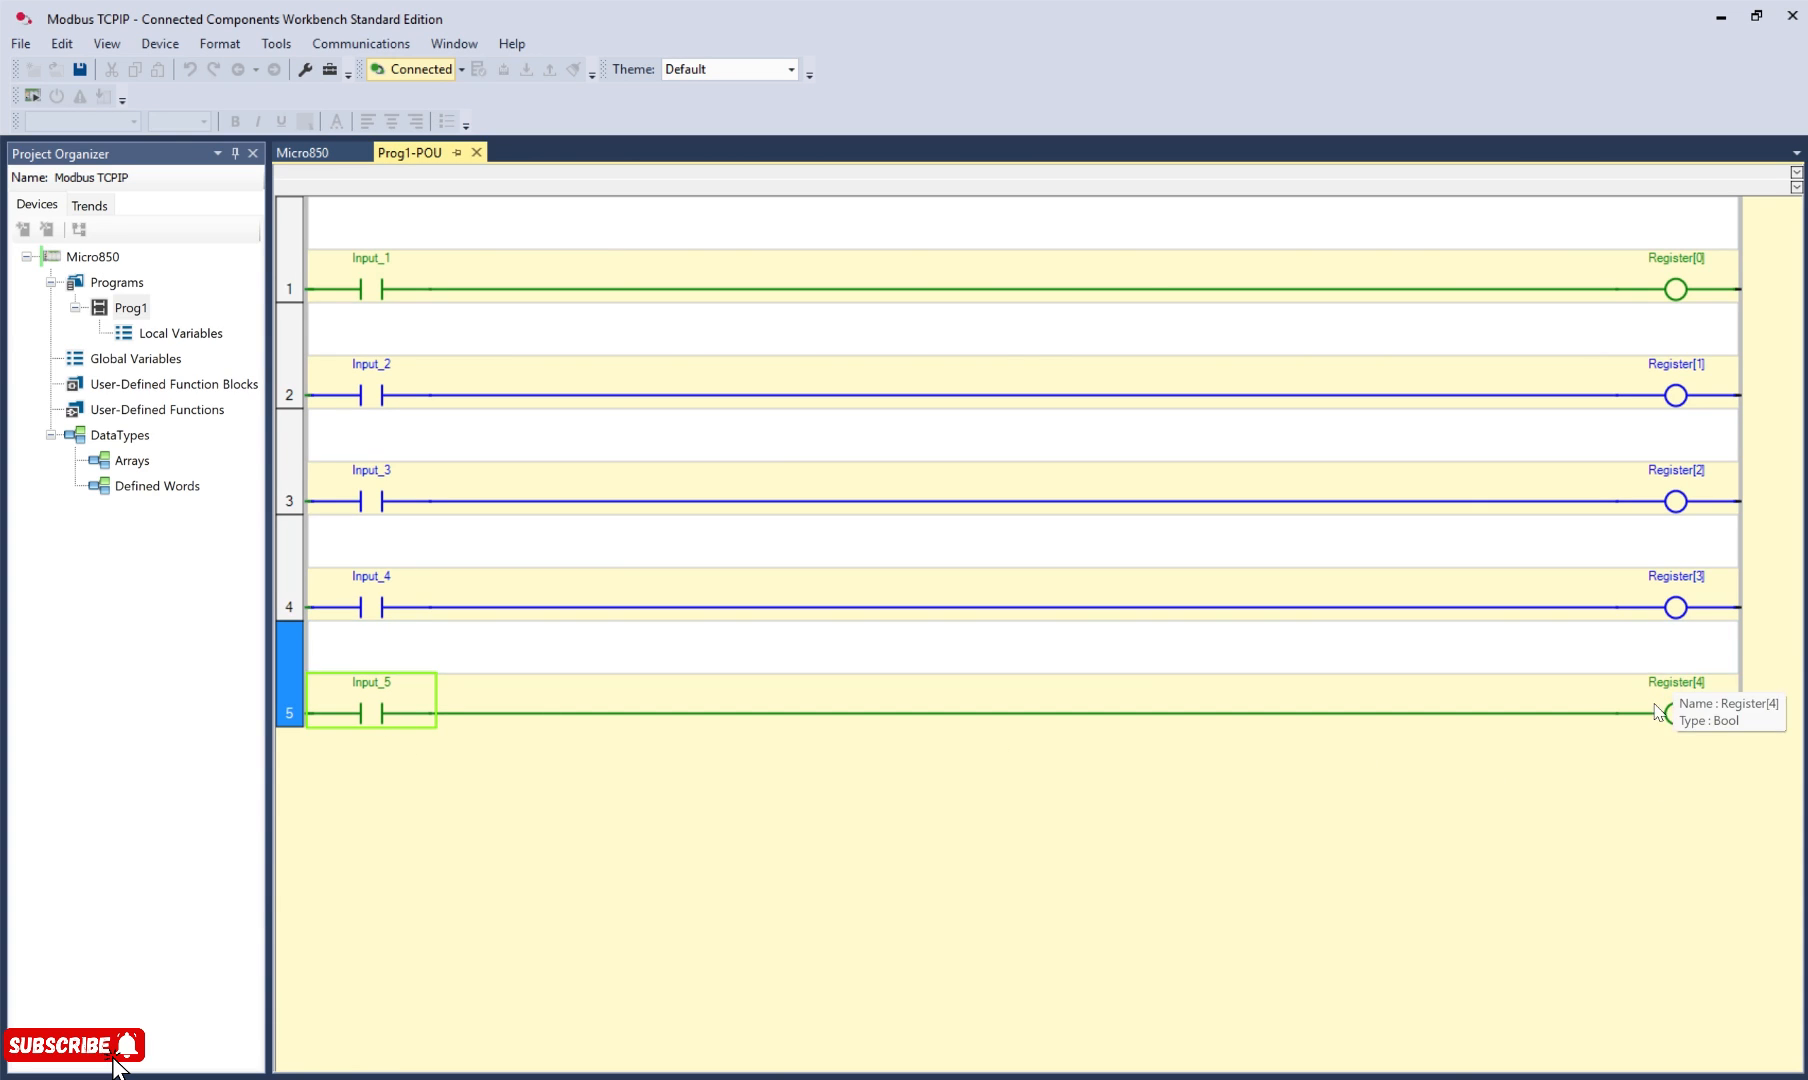
{"action": "left_click", "coordinate": [1164, 1078]}
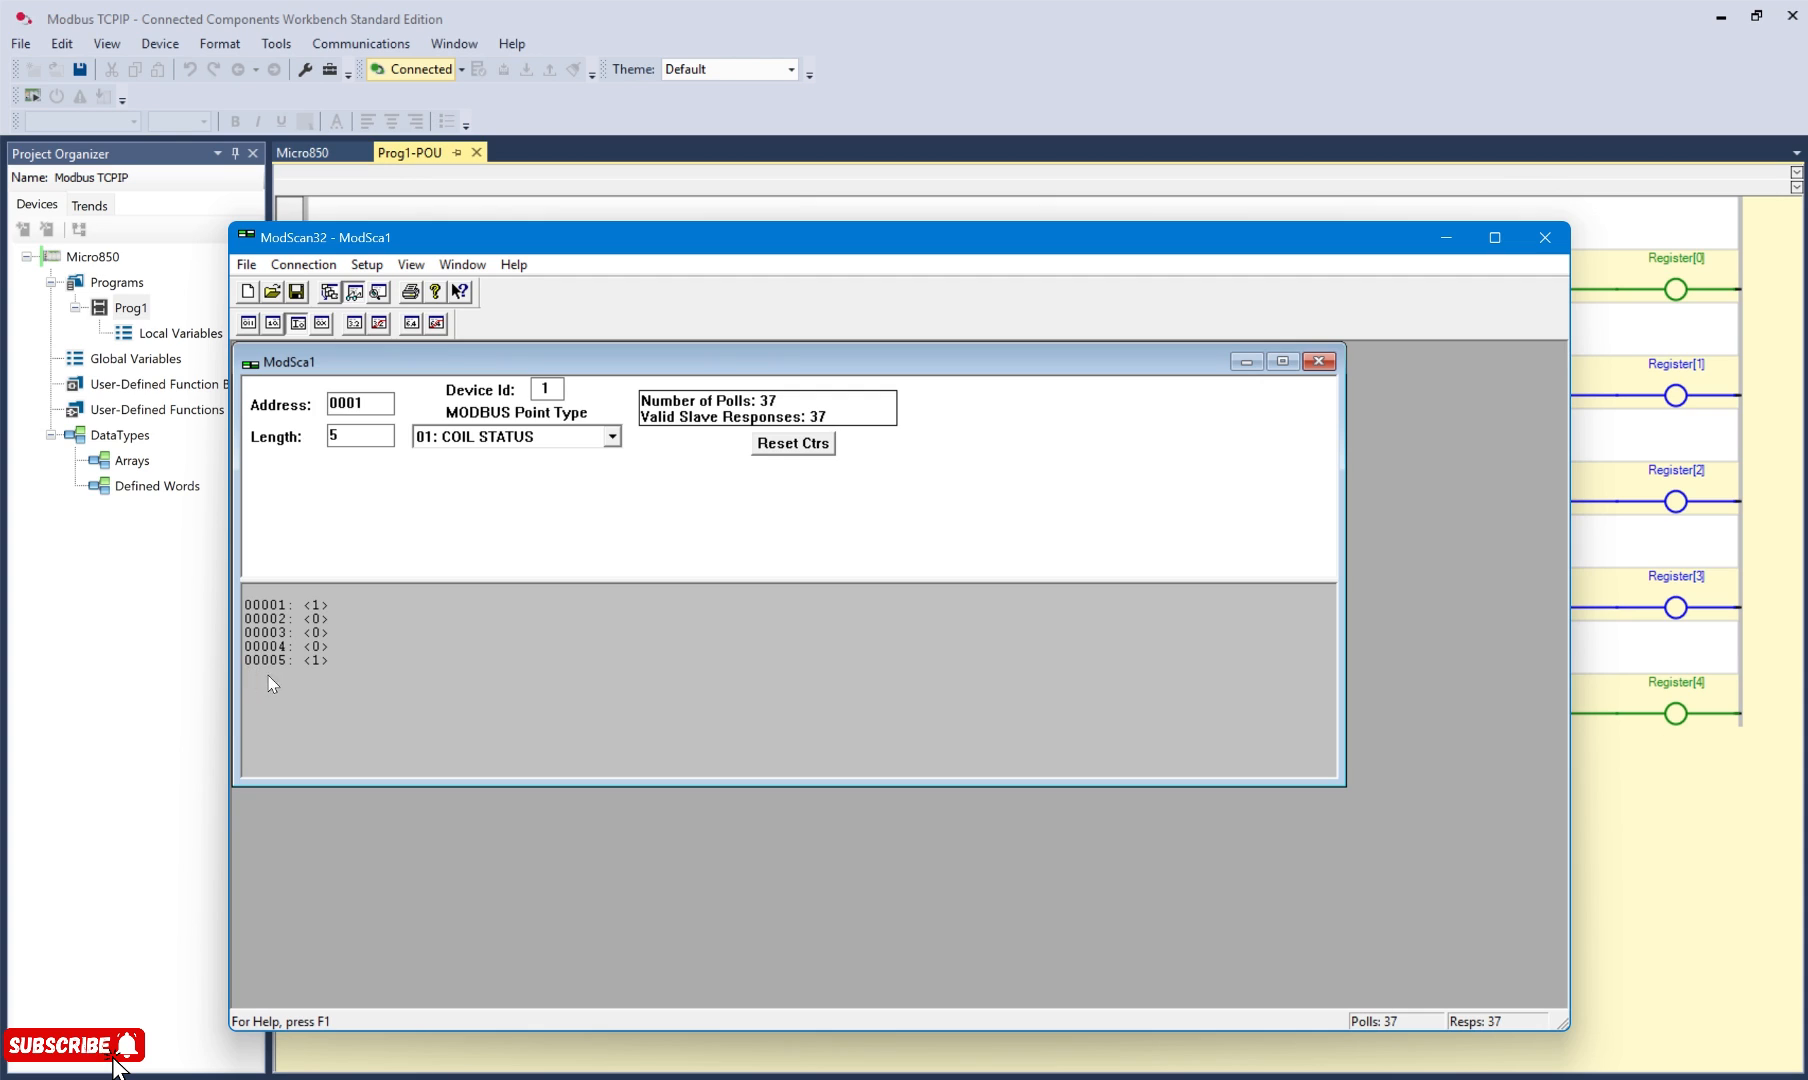
- Toggle Input_5 off in the Connected Components Workbench ladder, and check the coil status again in ModScan32
{"action": "left_click", "coordinate": [1651, 540]}
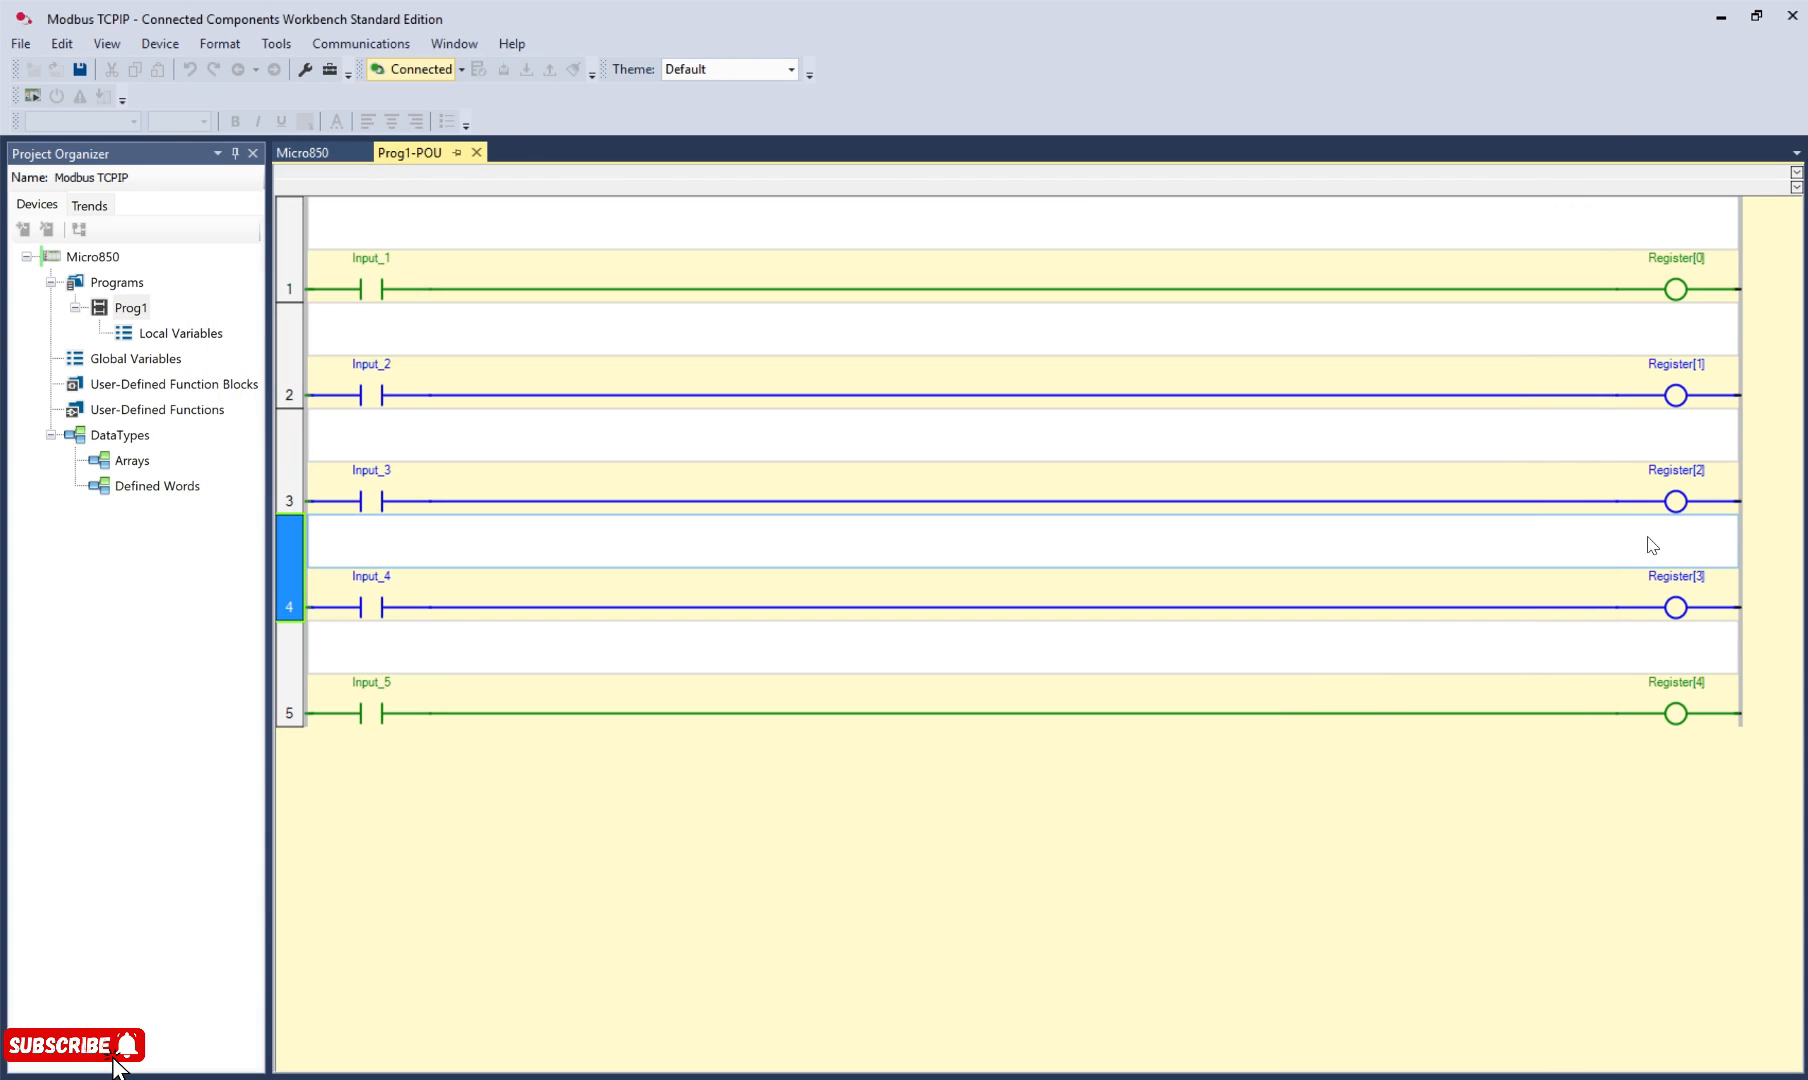
{"action": "right_click", "coordinate": [375, 722]}
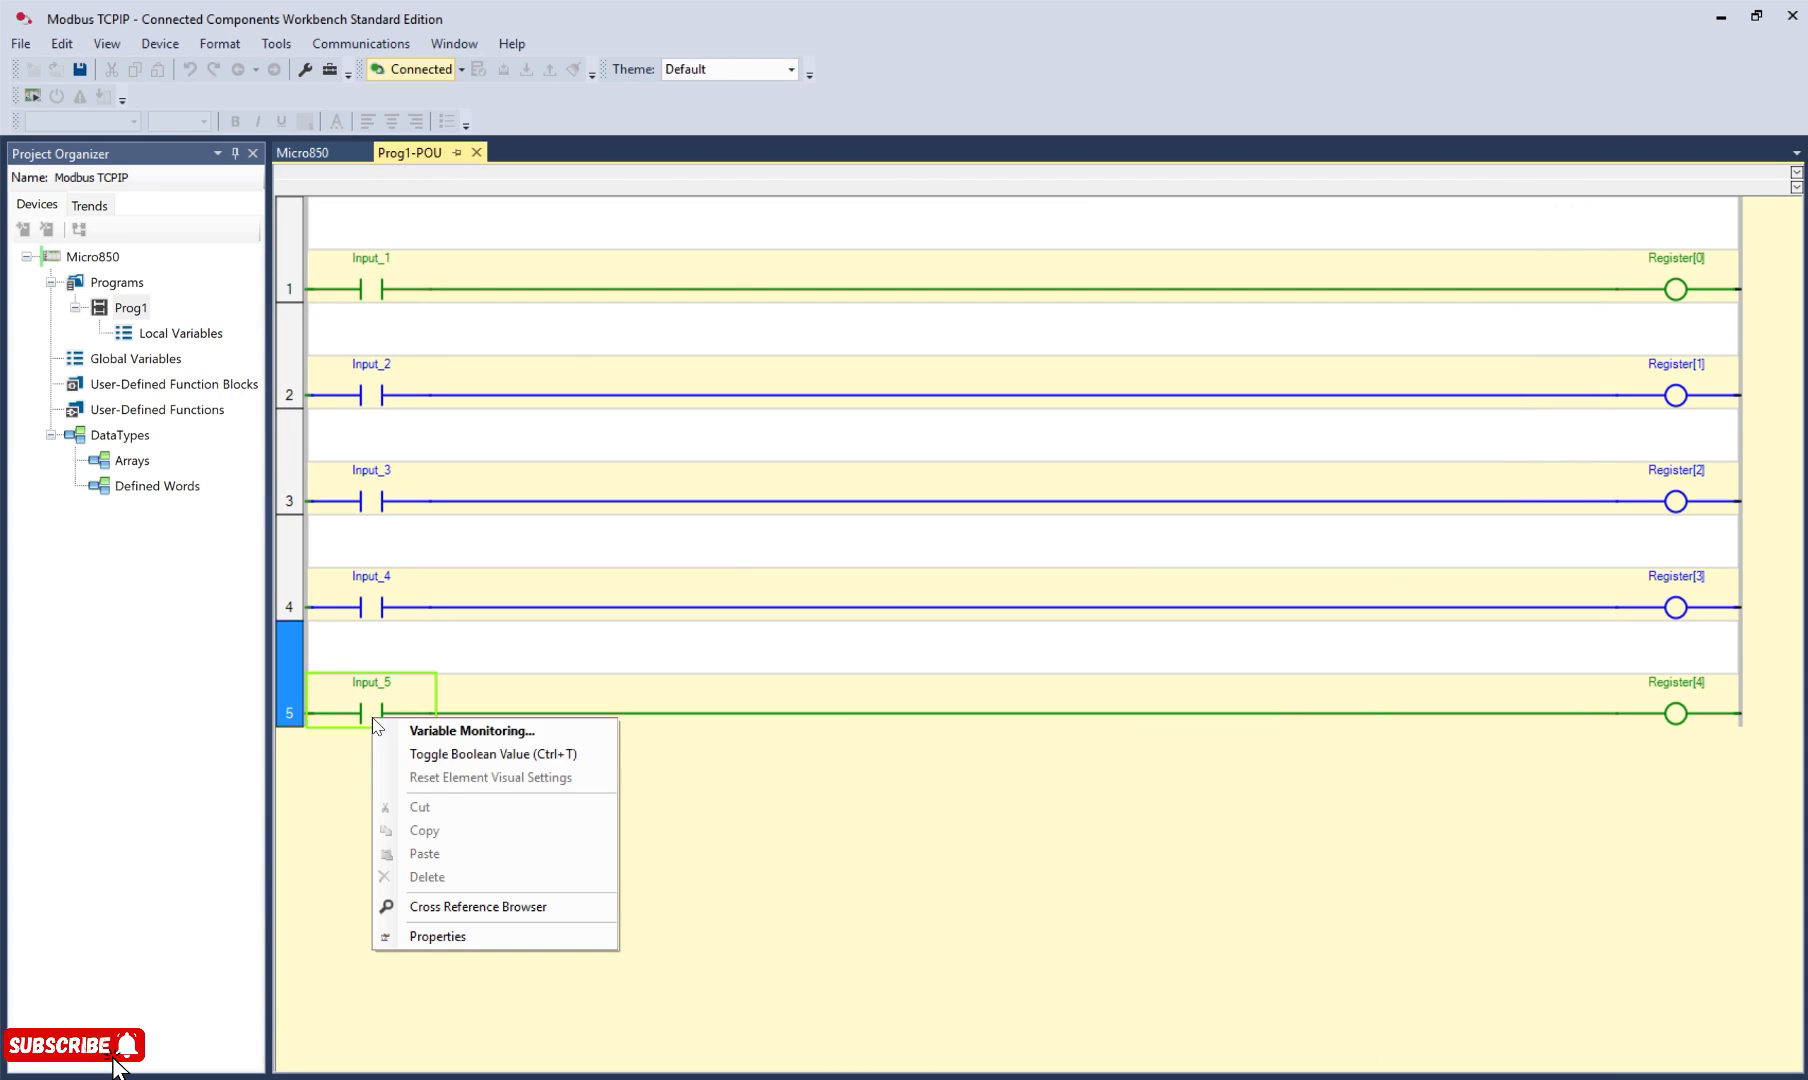
{"action": "left_click", "coordinate": [450, 757]}
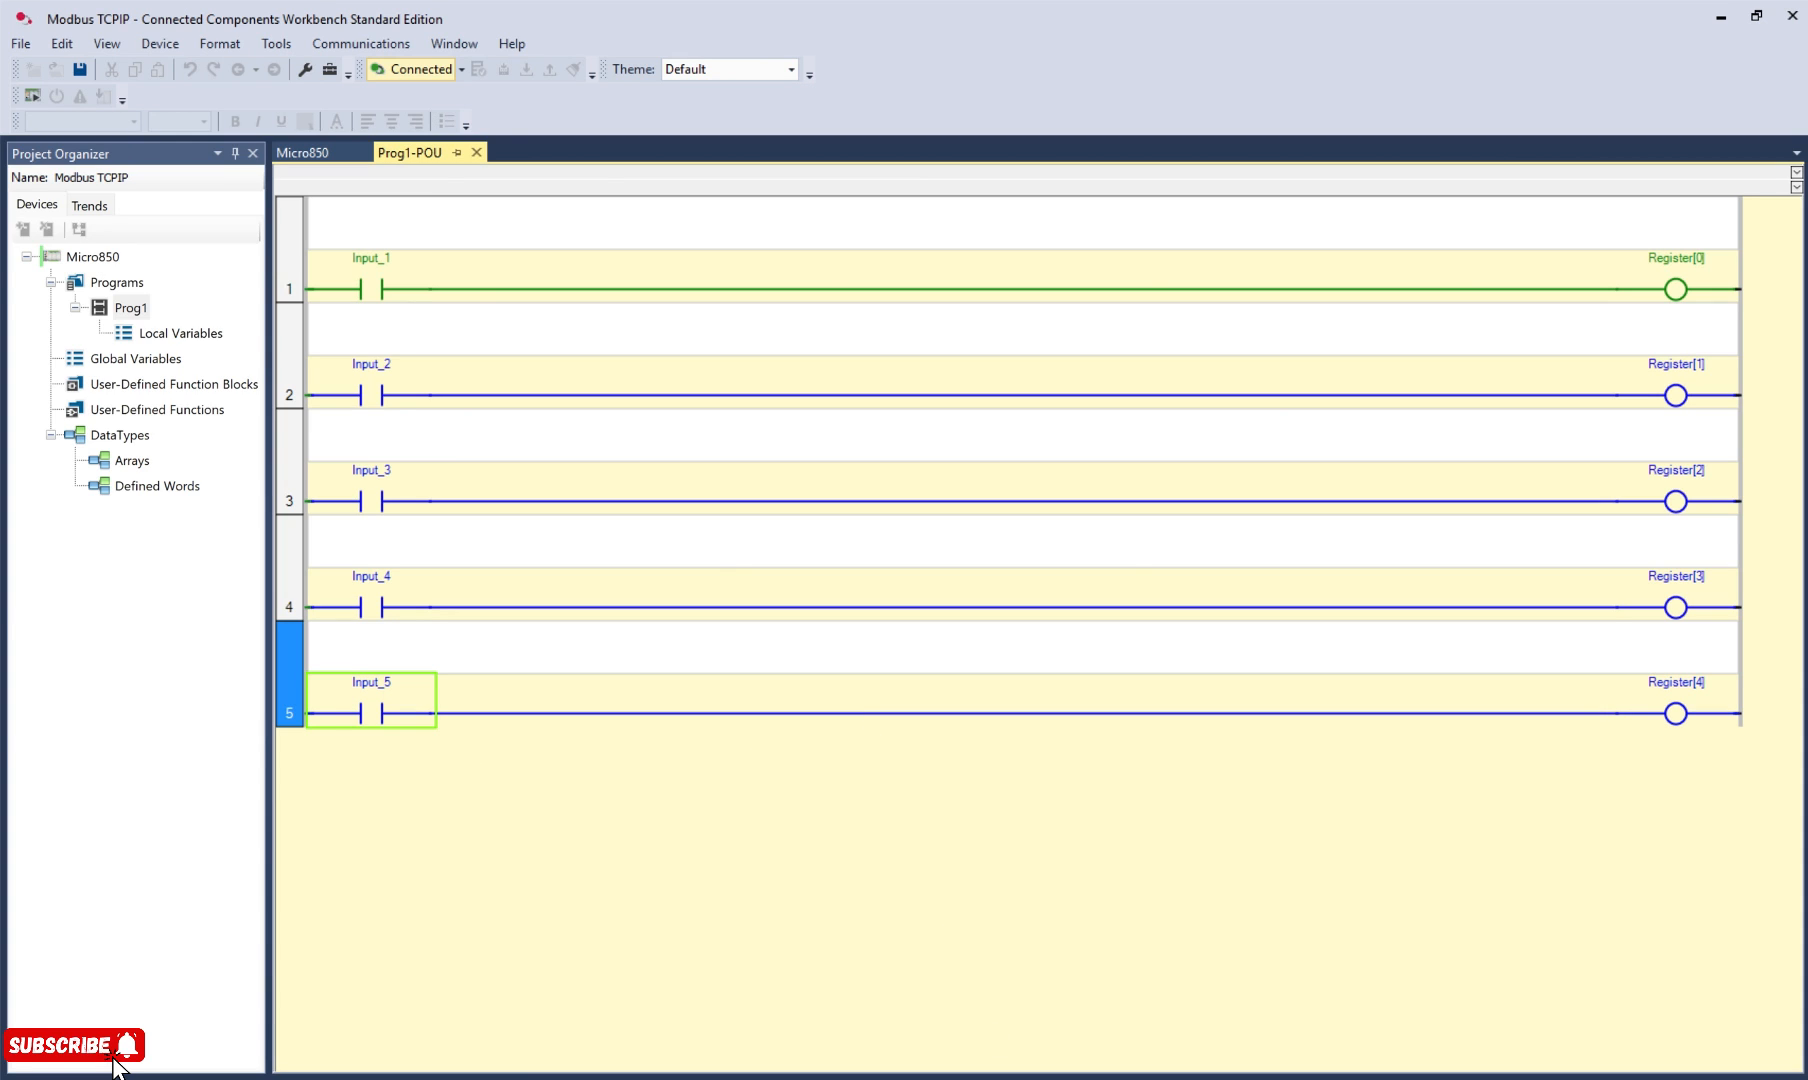
{"action": "key", "text": "alt+Tab"}
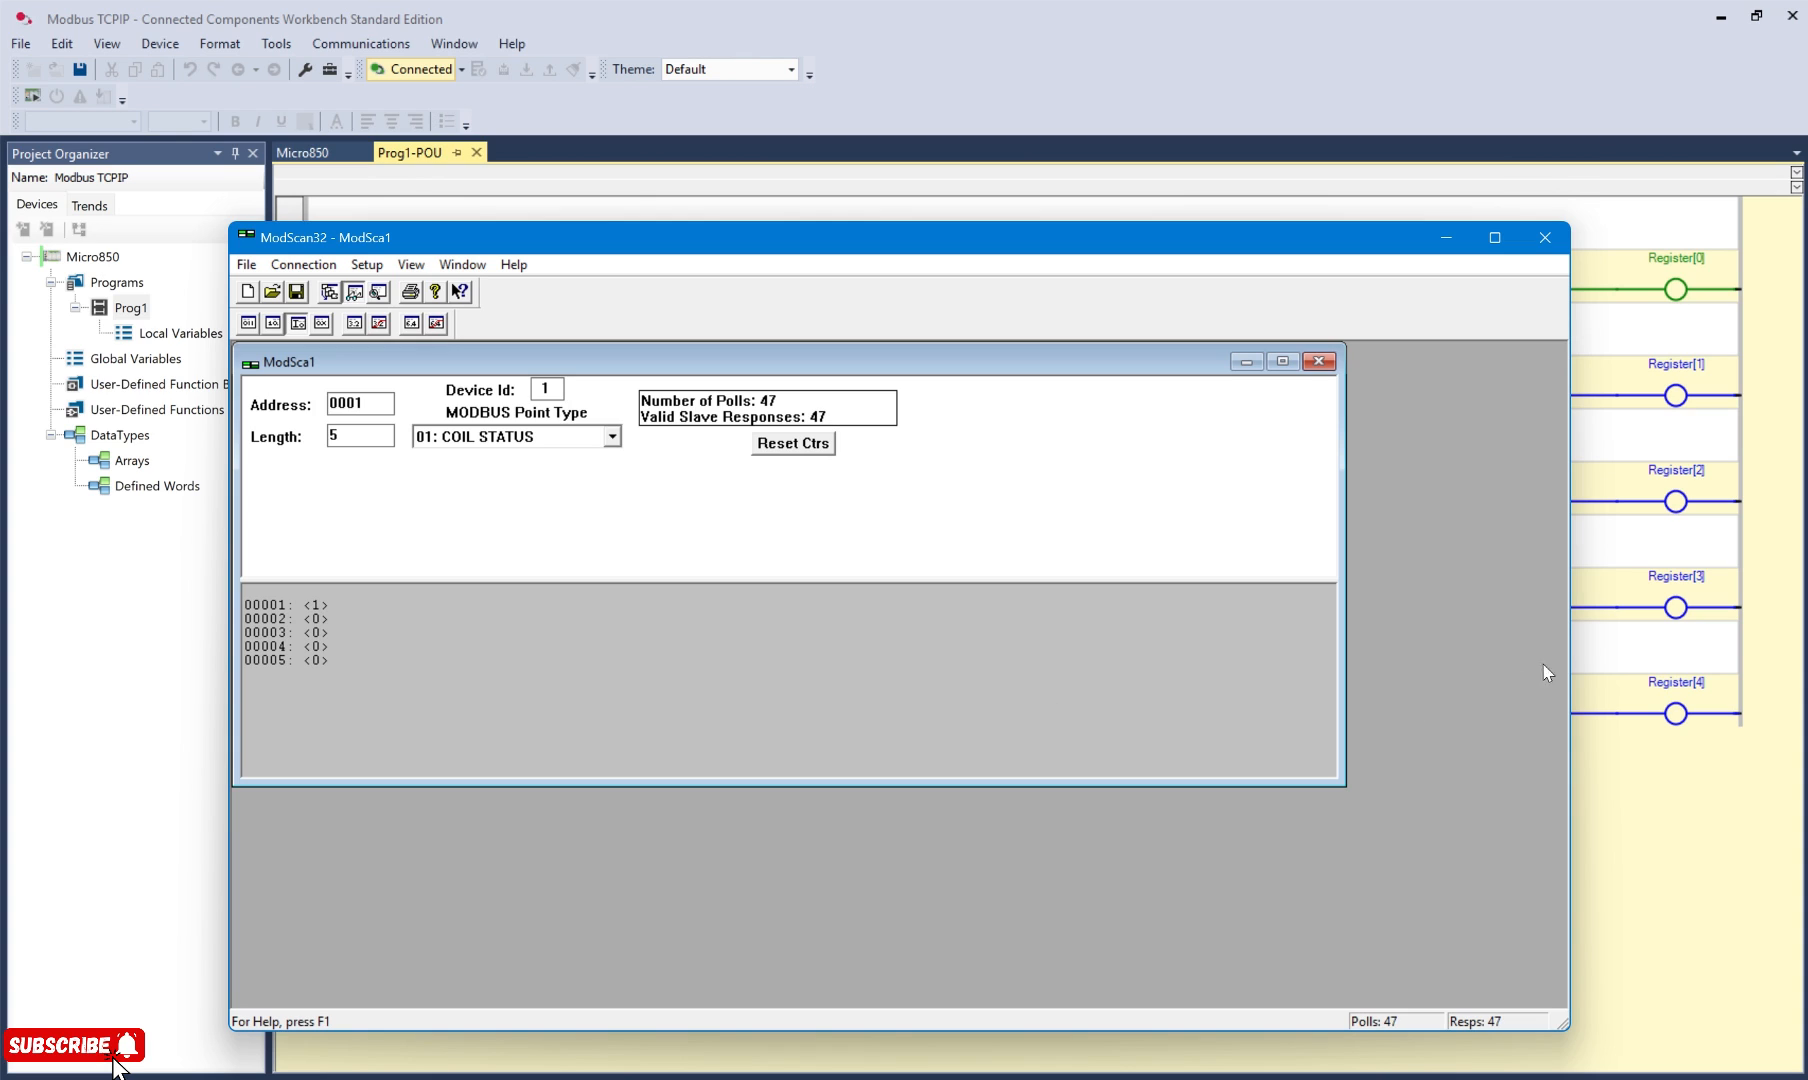
- Toggle Input_1 off at rung 1 of the Connected Components Workbench ladder, and check its coil status in ModScan32
{"action": "left_click", "coordinate": [1596, 650]}
{"action": "left_click", "coordinate": [375, 292]}
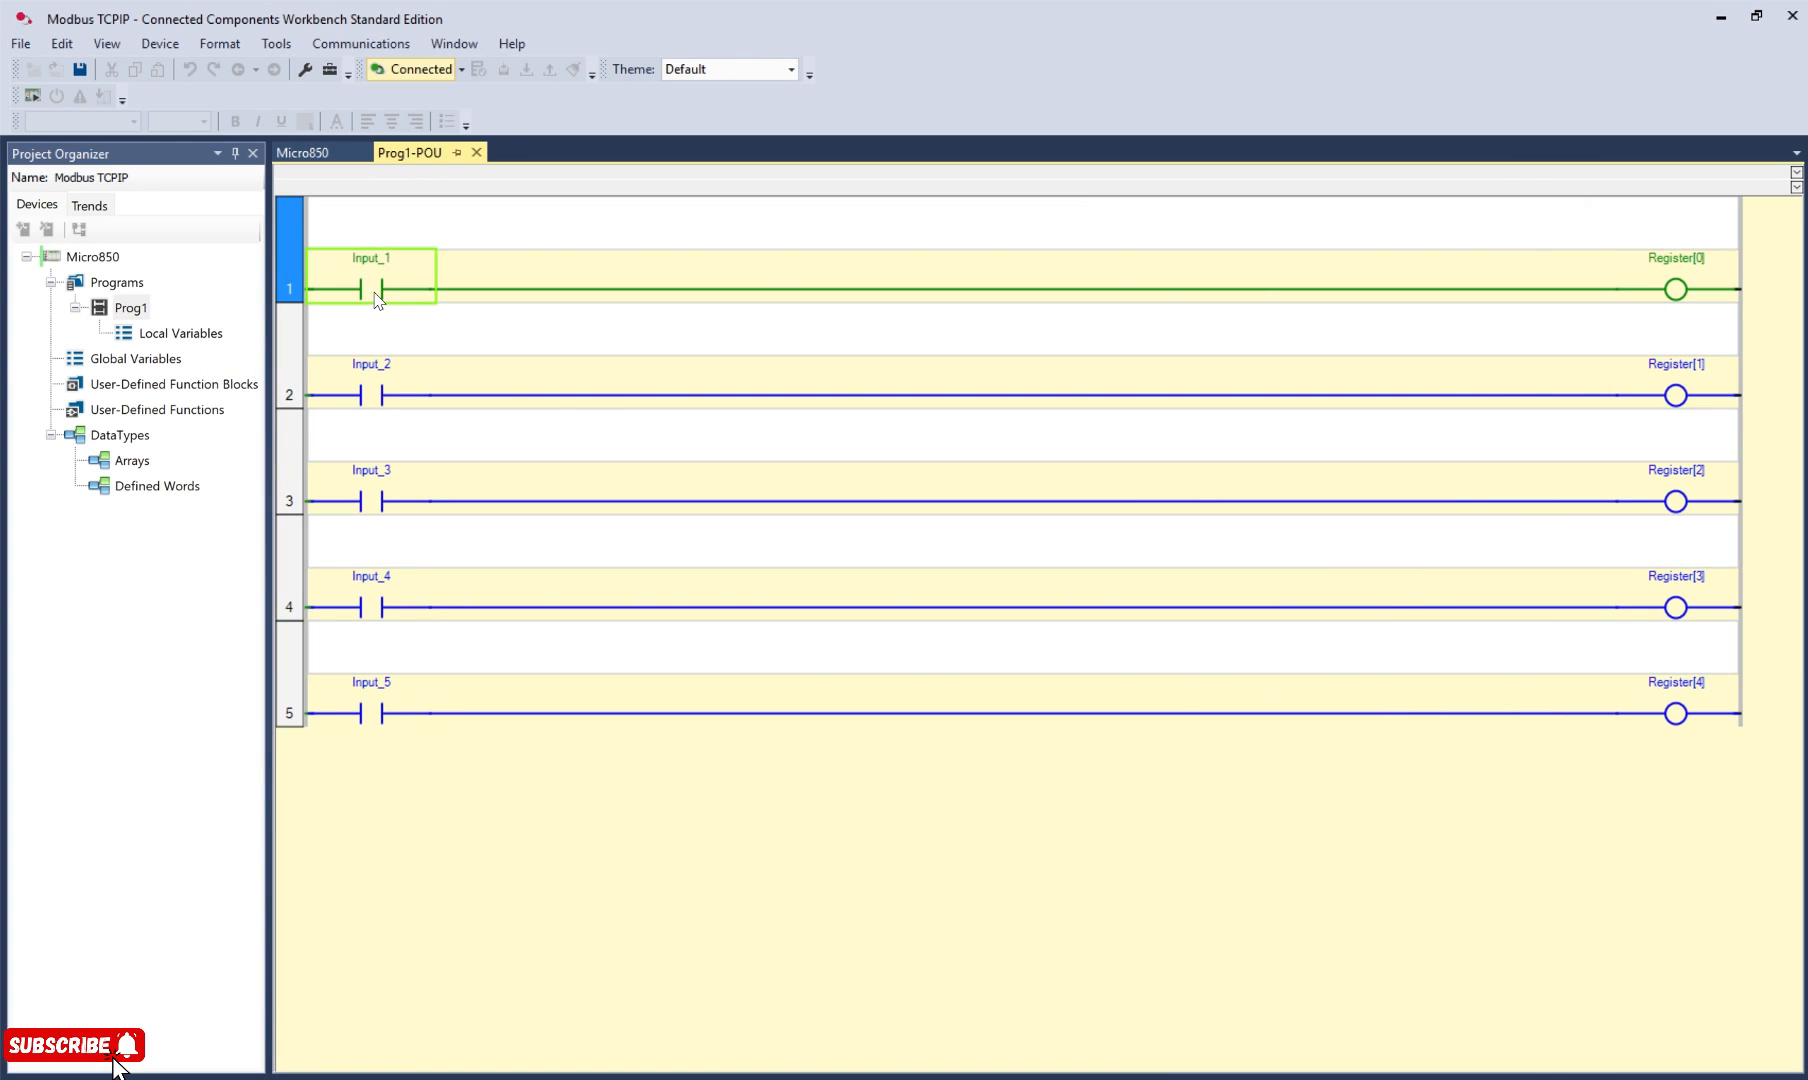
{"action": "right_click", "coordinate": [375, 292]}
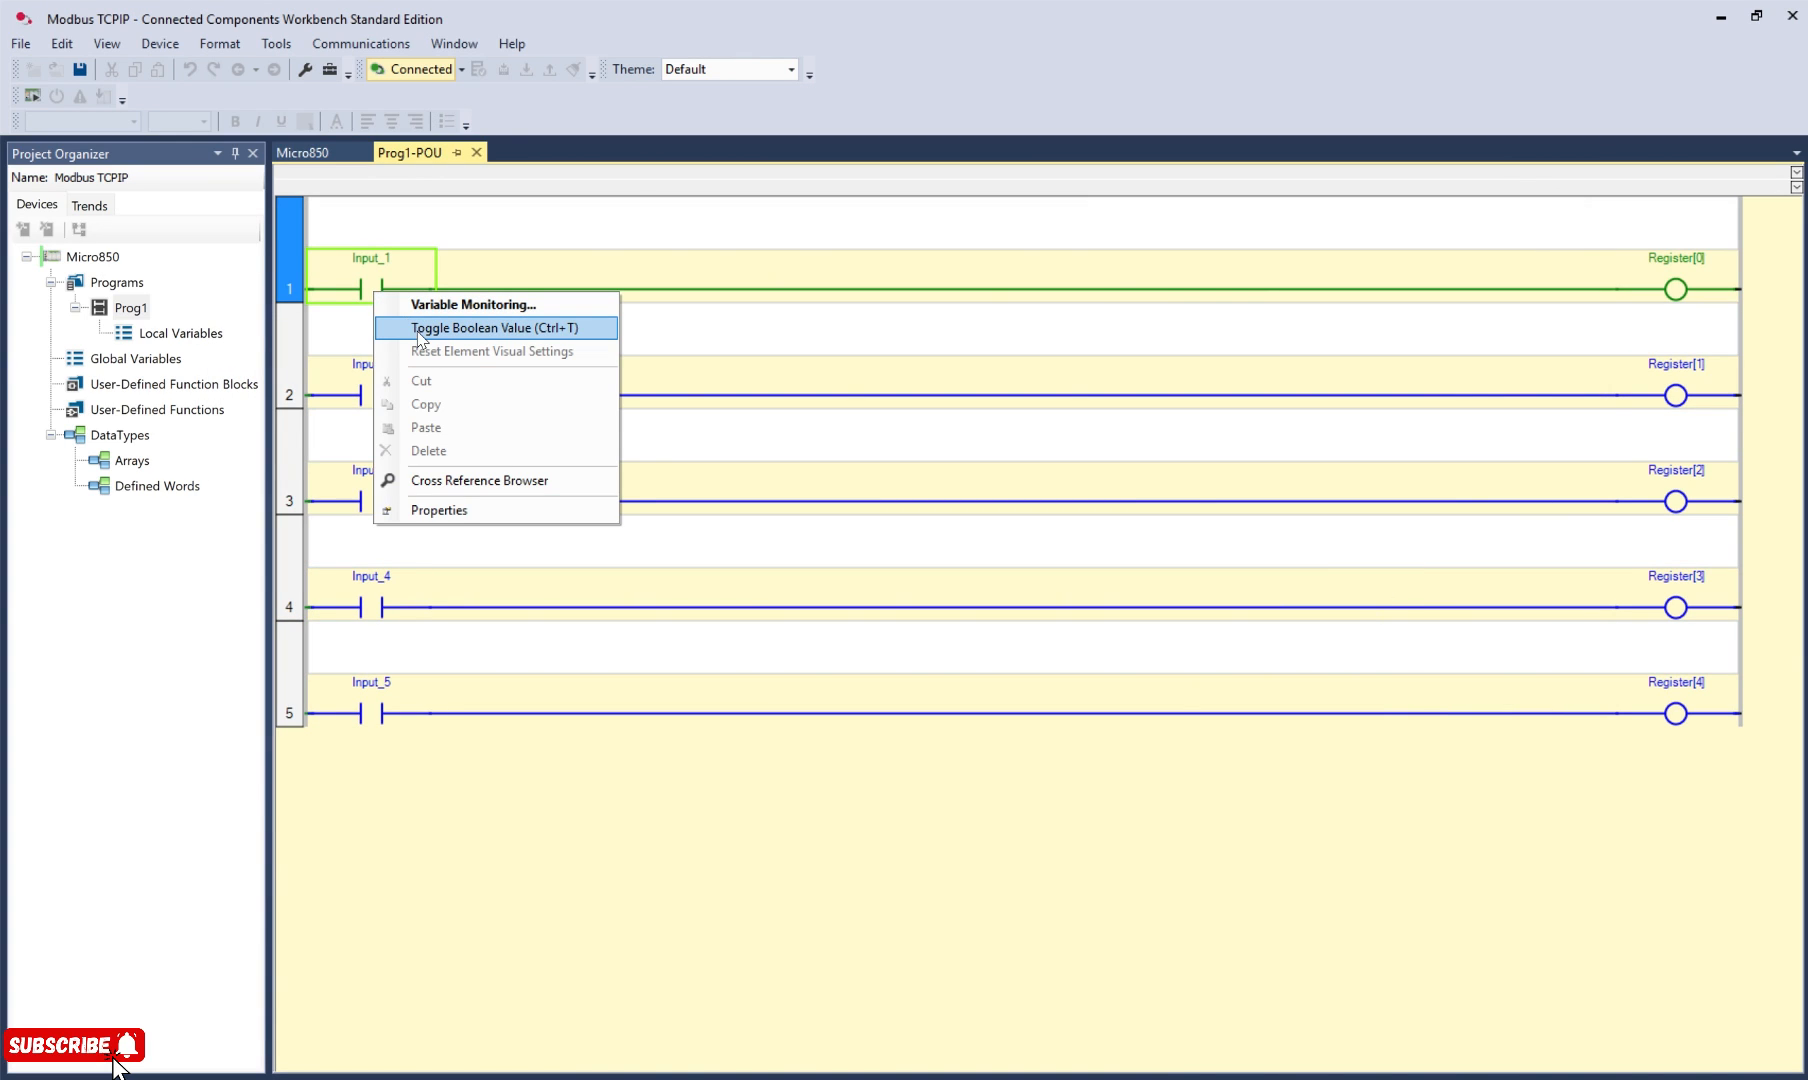
{"action": "left_click", "coordinate": [418, 328]}
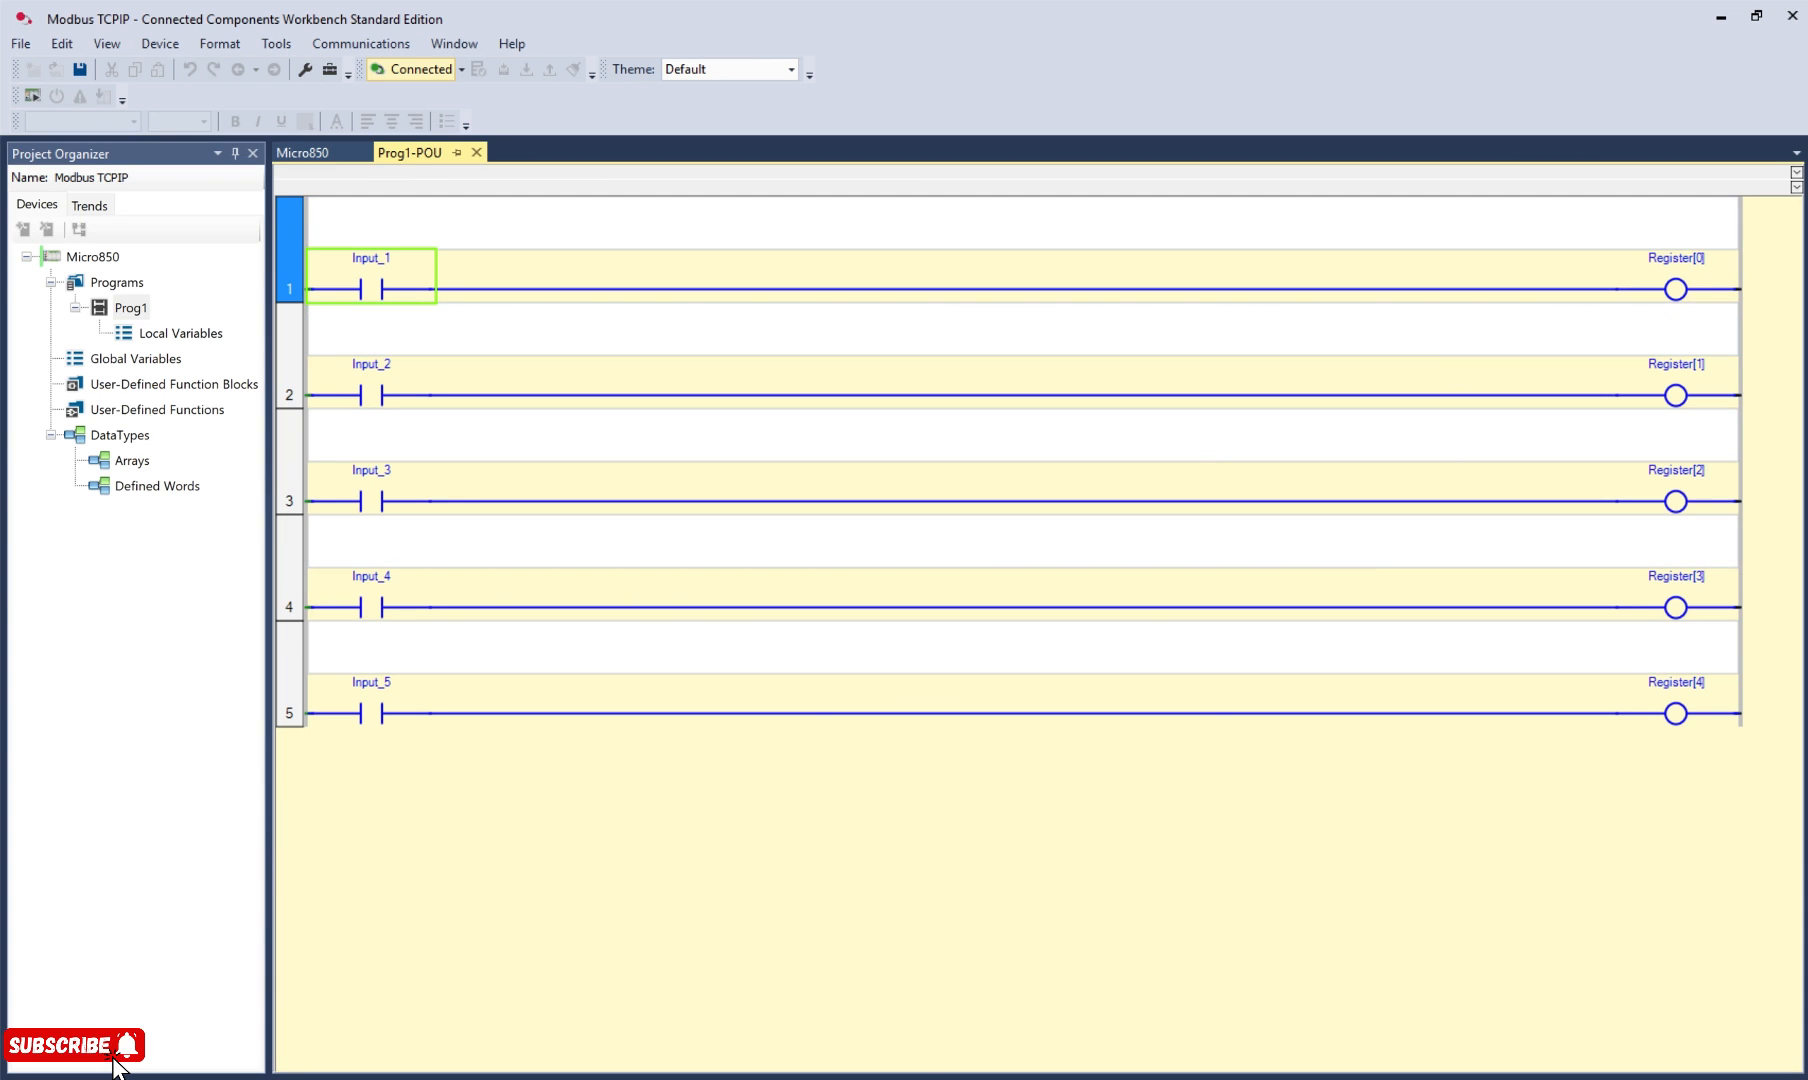
{"action": "key", "text": "alt+Tab"}
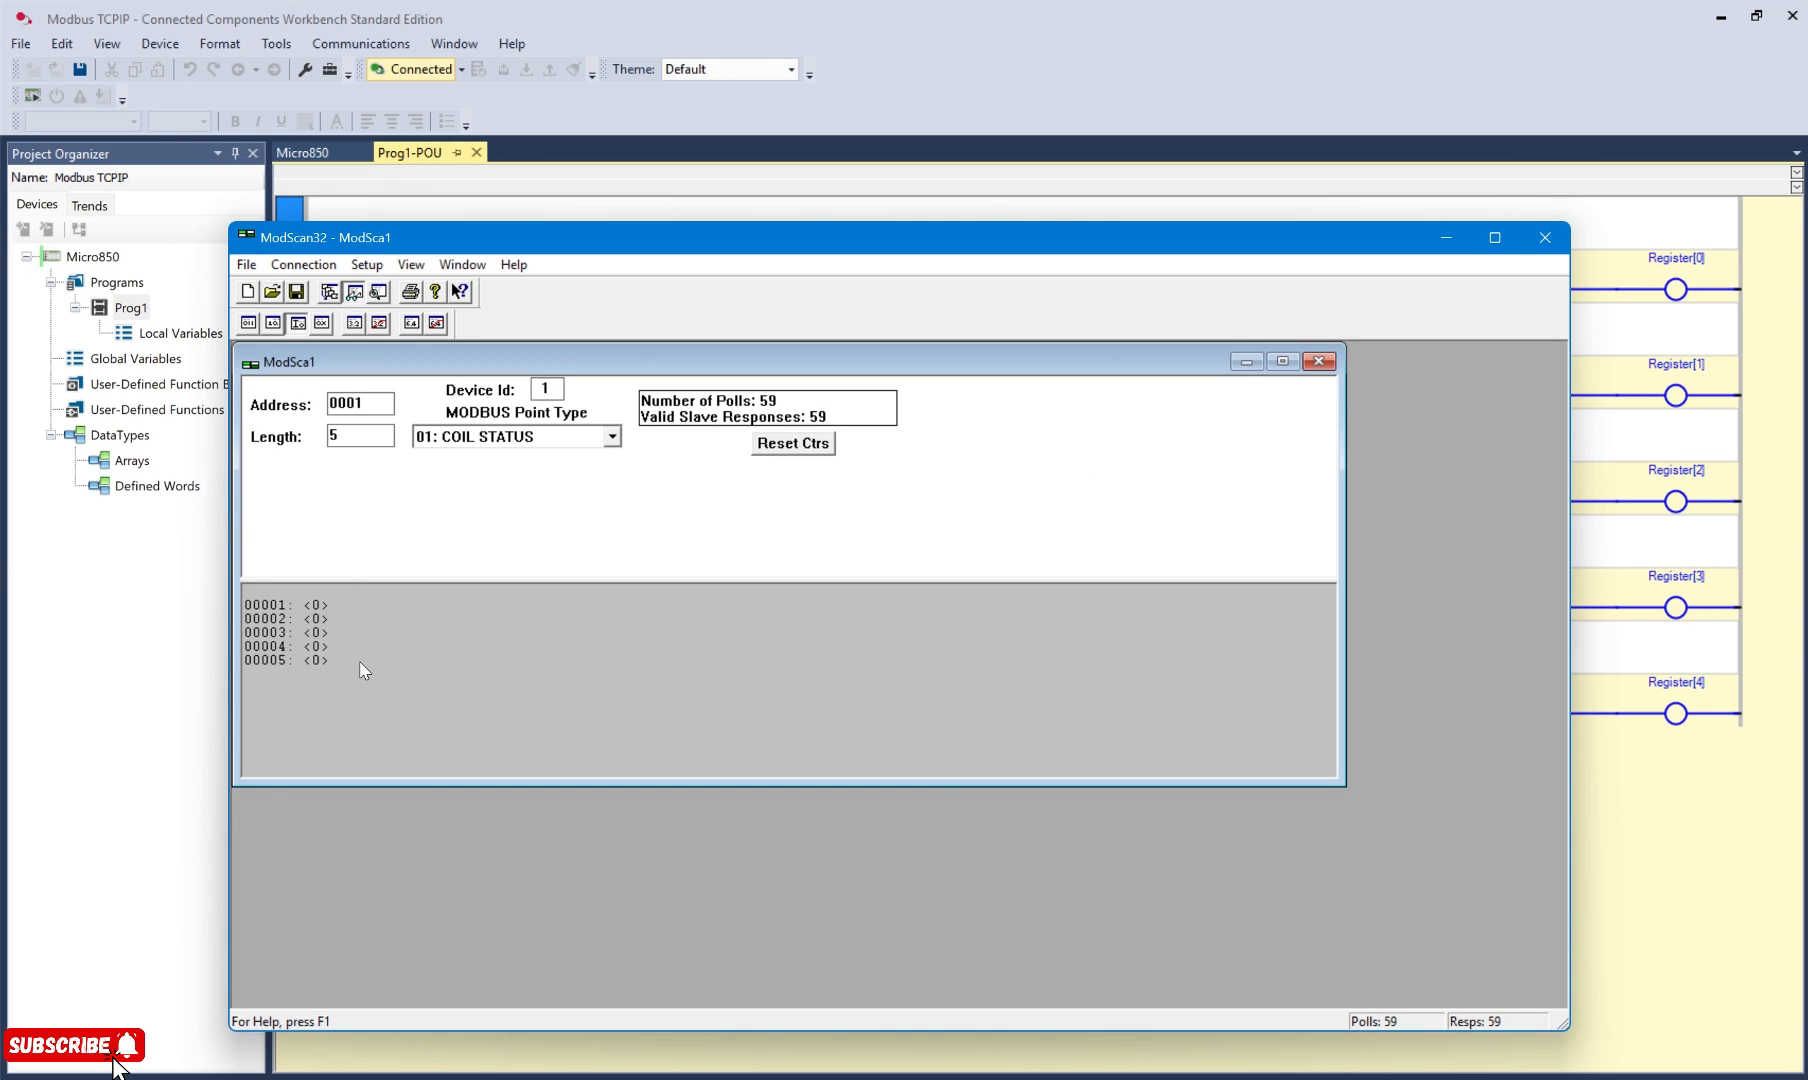
- Disconnect ModScan32 from the controller, and return to Connected Components Workbench to disconnect from the Micro850
{"action": "left_click", "coordinate": [312, 266]}
{"action": "left_click", "coordinate": [336, 312]}
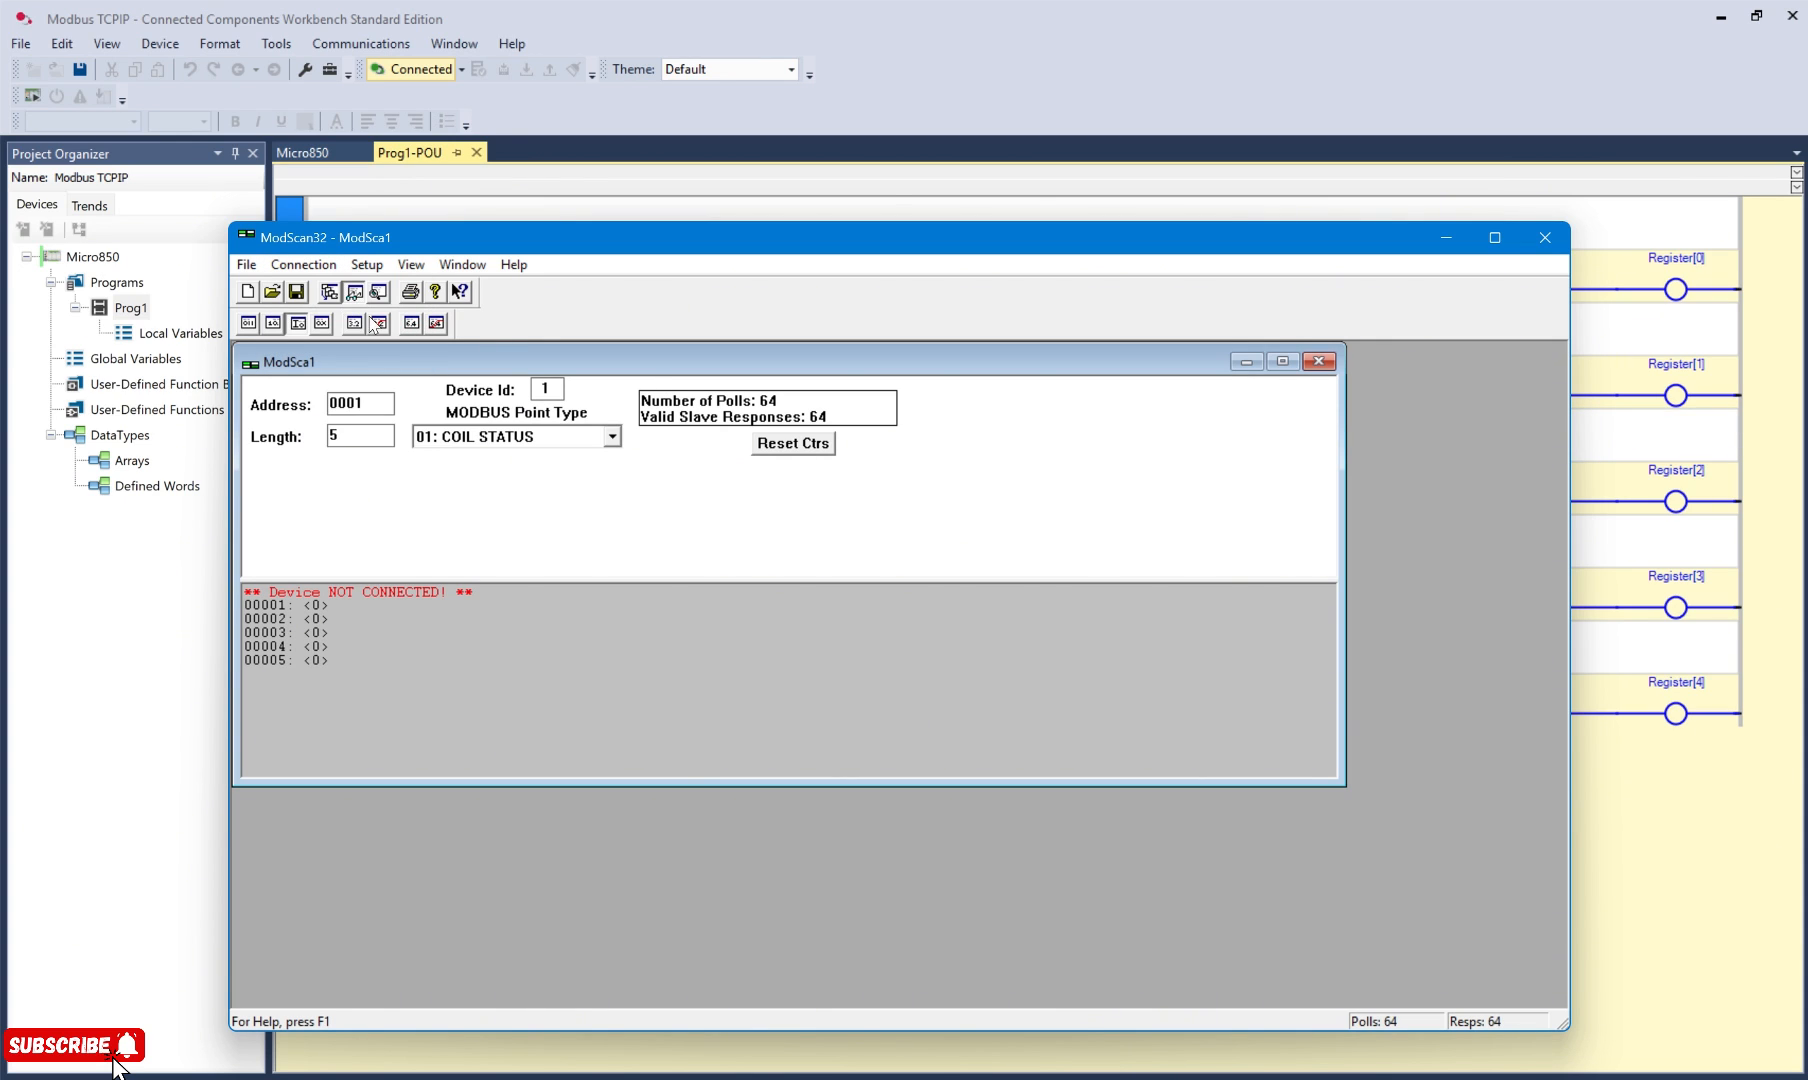
{"action": "left_click", "coordinate": [1446, 240]}
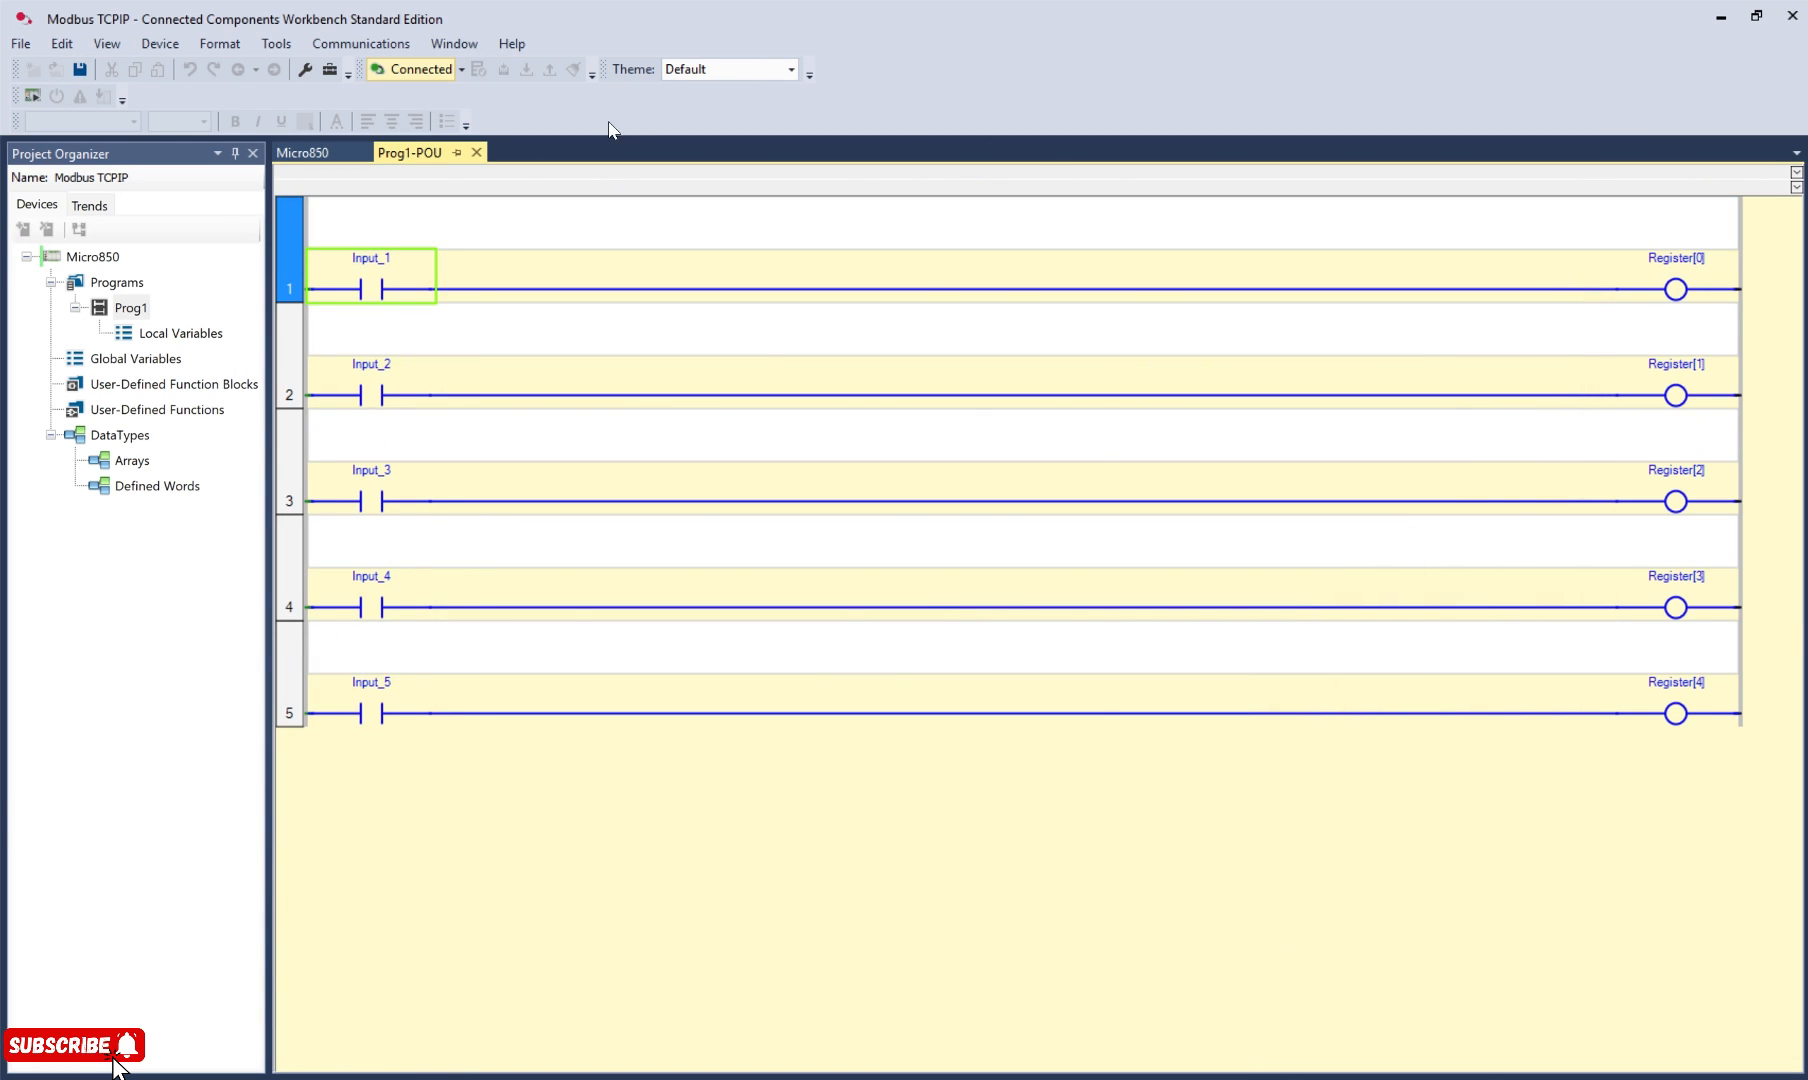
{"action": "left_click", "coordinate": [110, 284]}
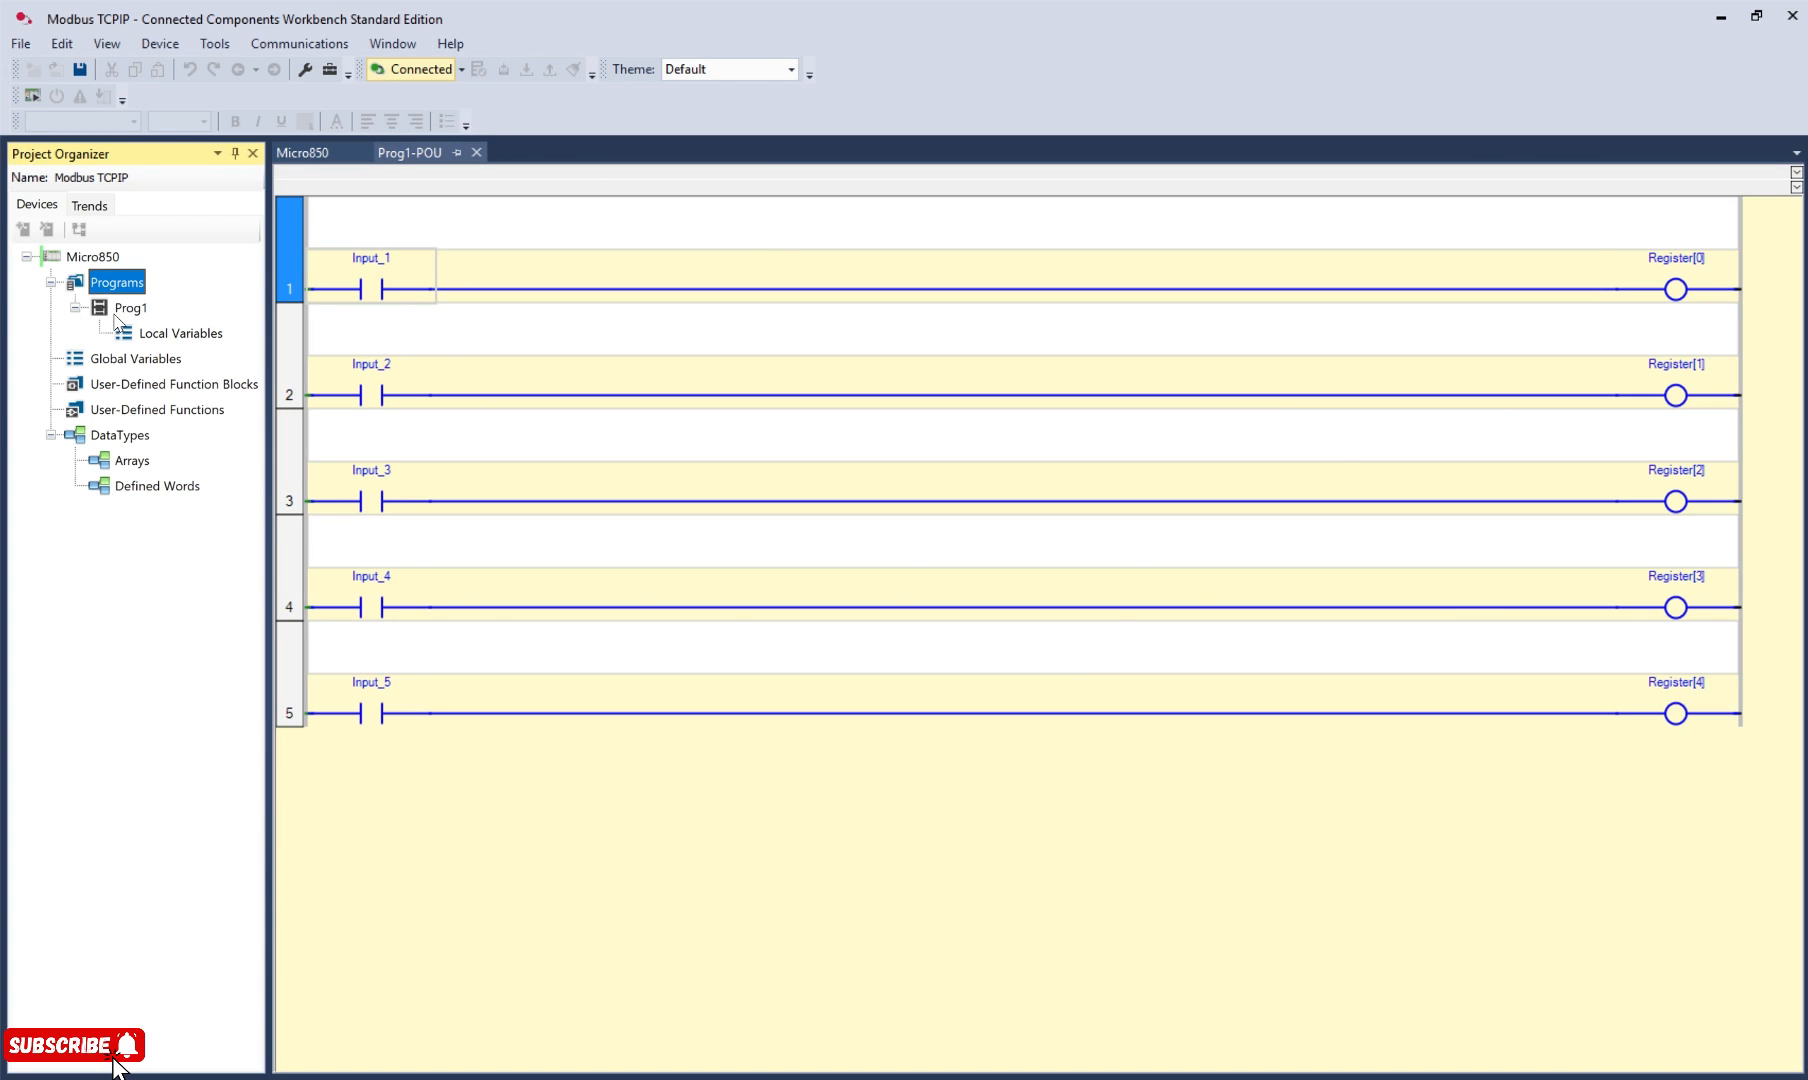
{"action": "left_click", "coordinate": [414, 69]}
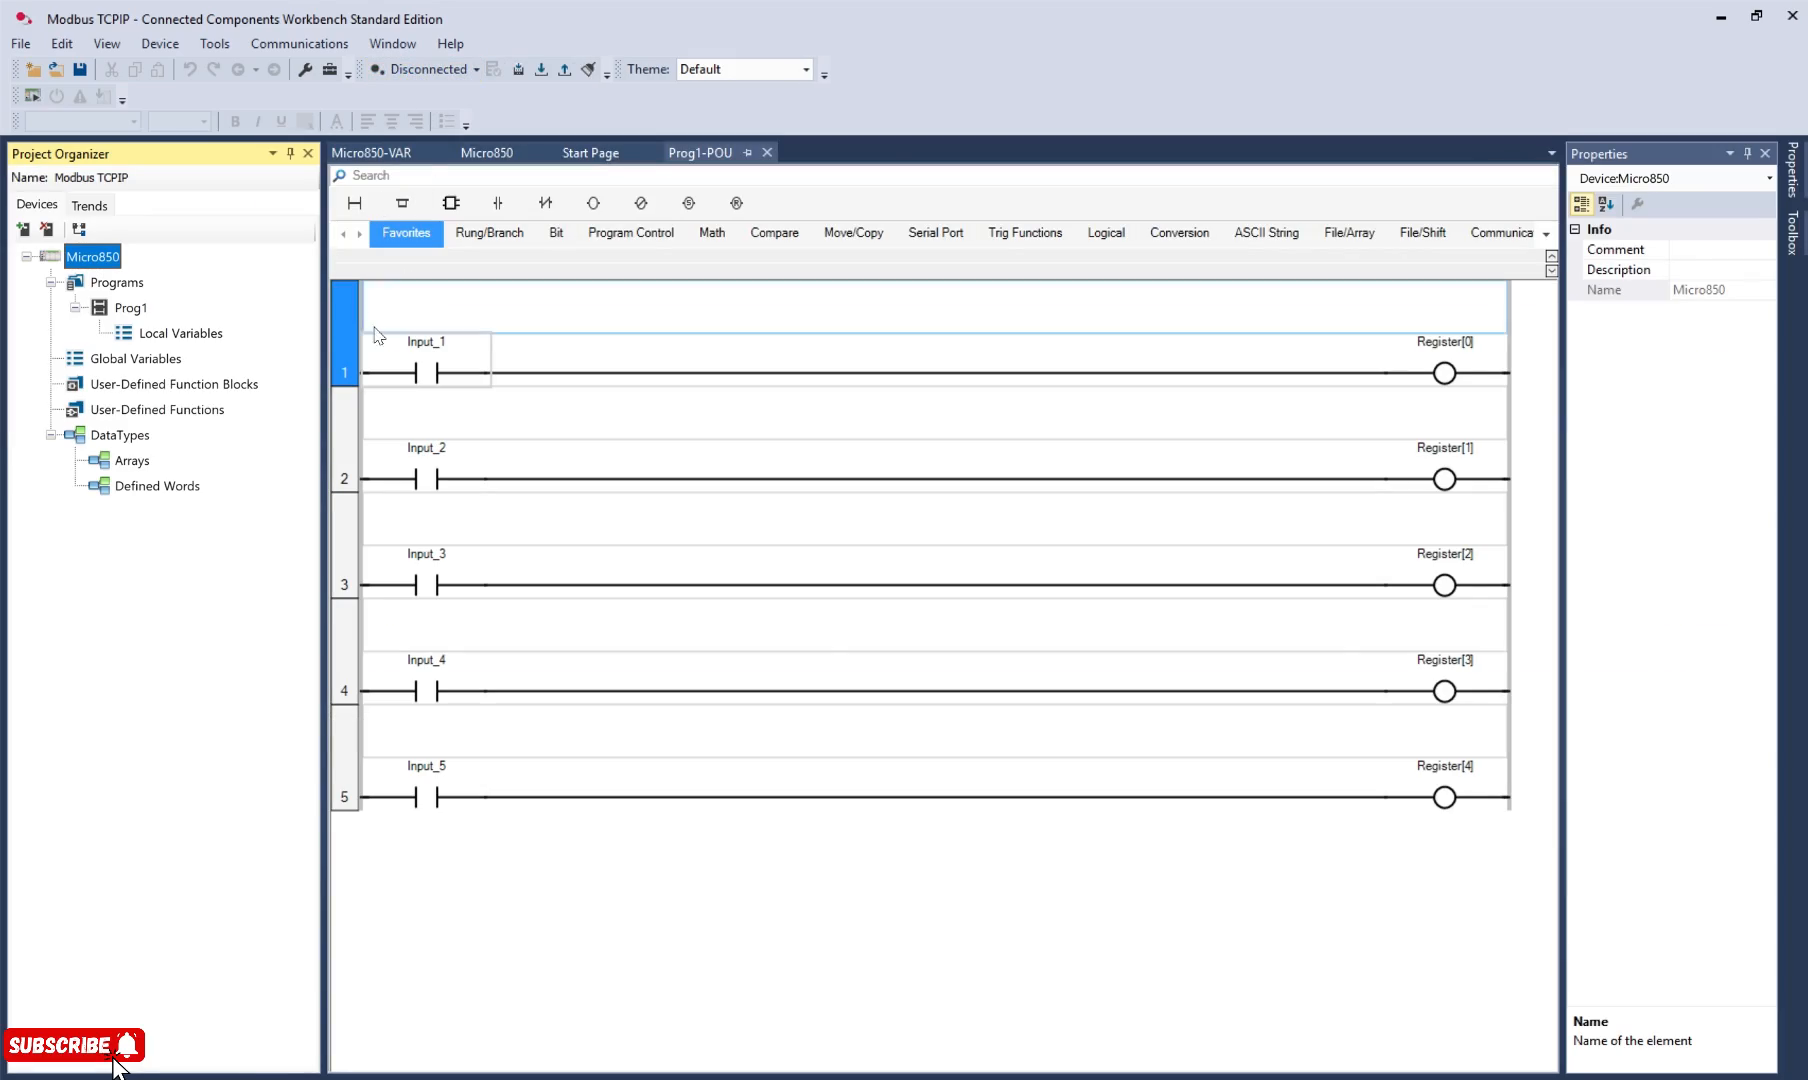